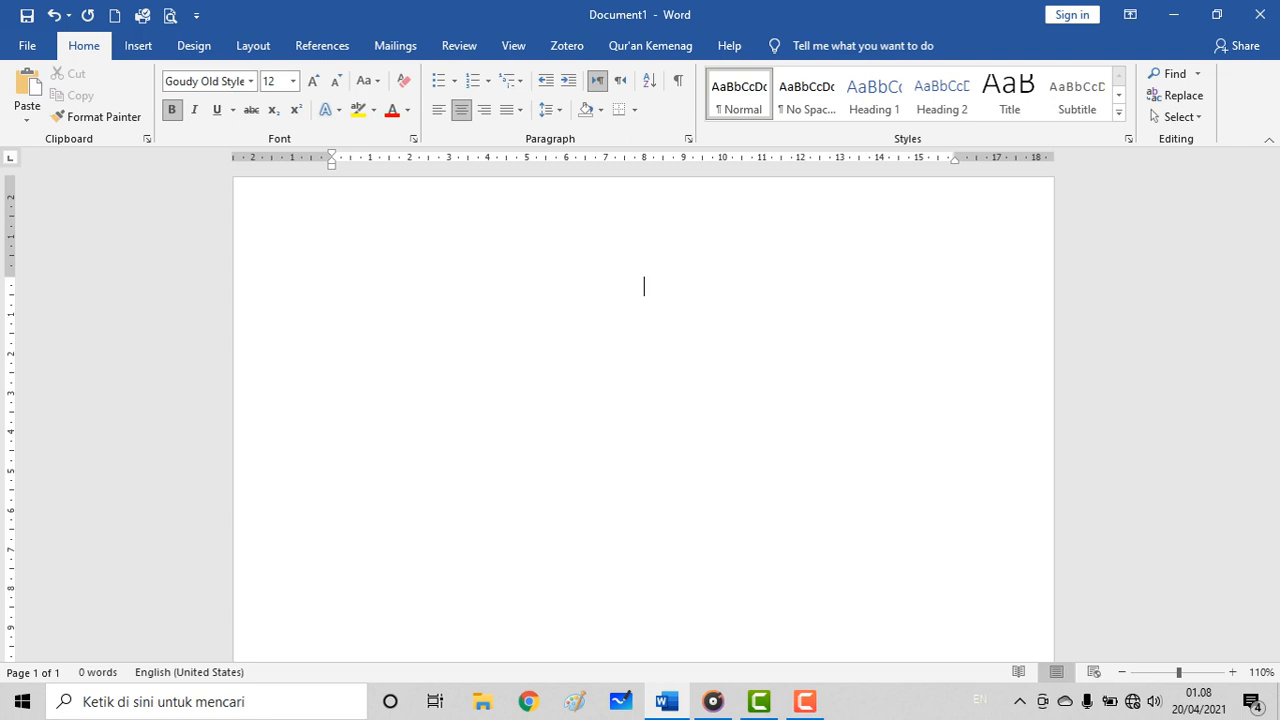
# Step: Enter the front-matter headings "Halaman Judul", "Kata Pengantar" and "Daftar Isi" on separate centred lines
pyautogui.write('H')
pyautogui.press('BackSpace')
pyautogui.write('Halaman J')
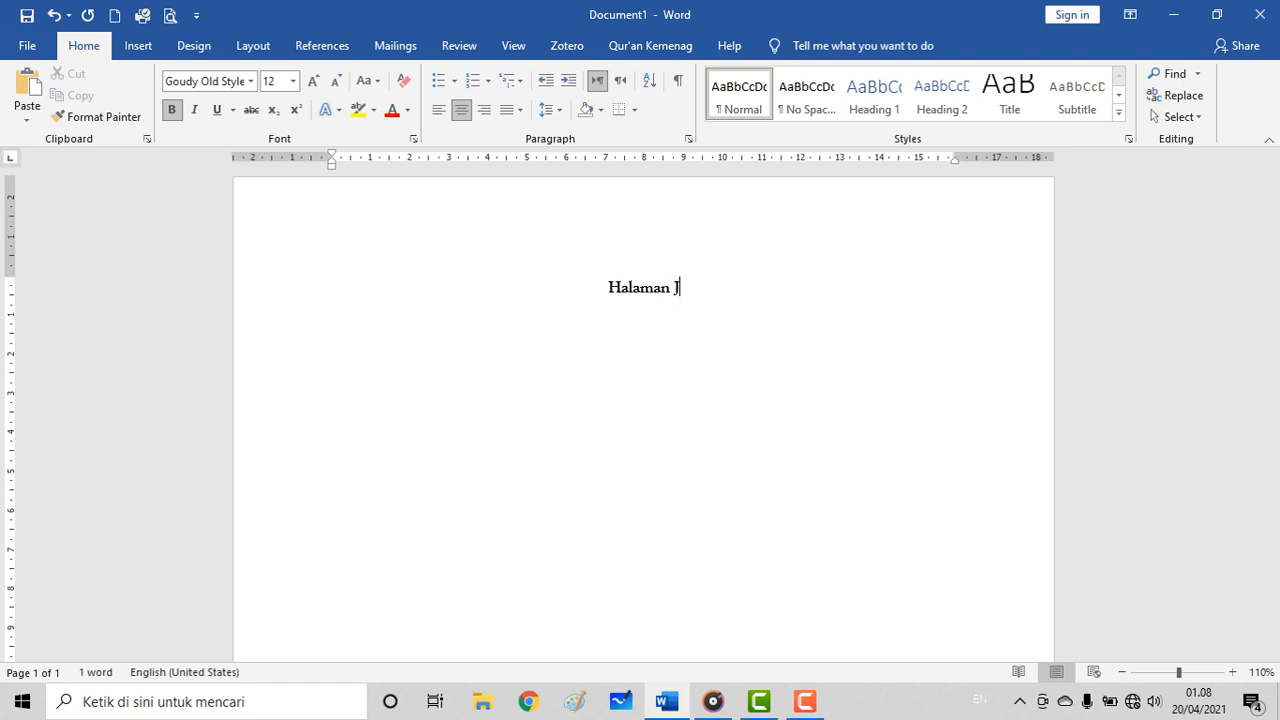
pyautogui.write('udul')
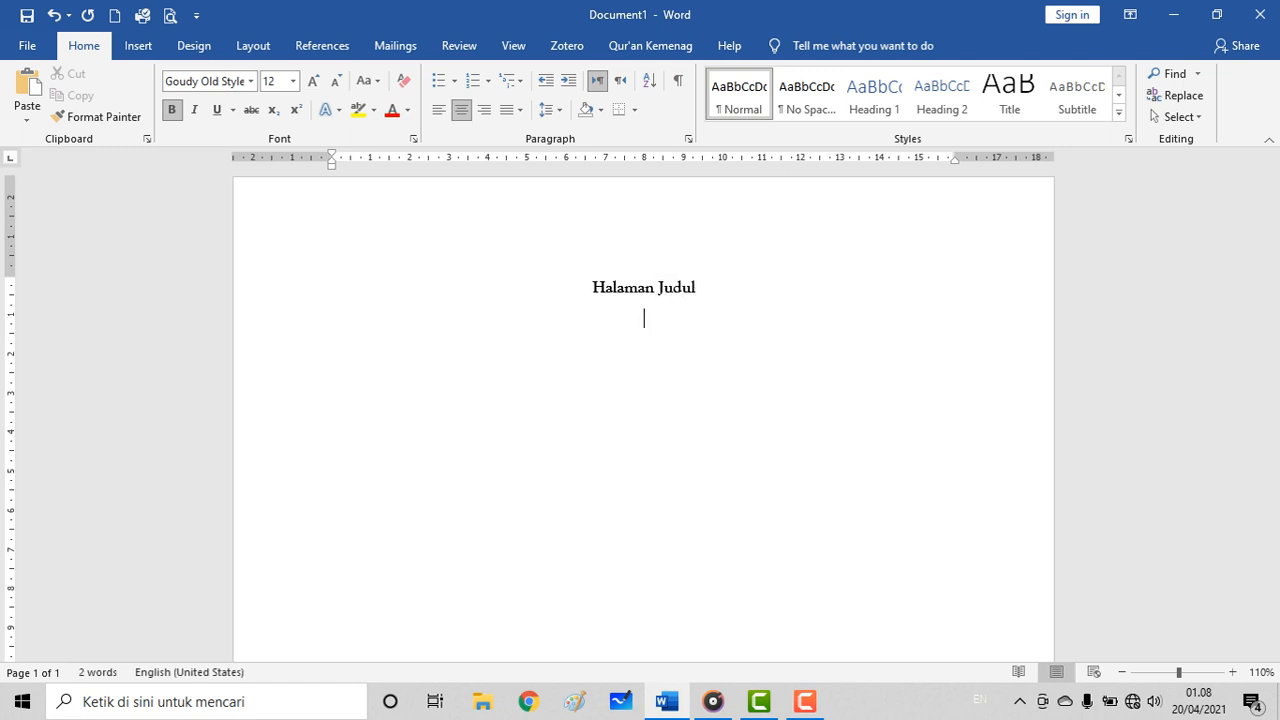
pyautogui.press('Return')
pyautogui.write('Kata Pengantar')
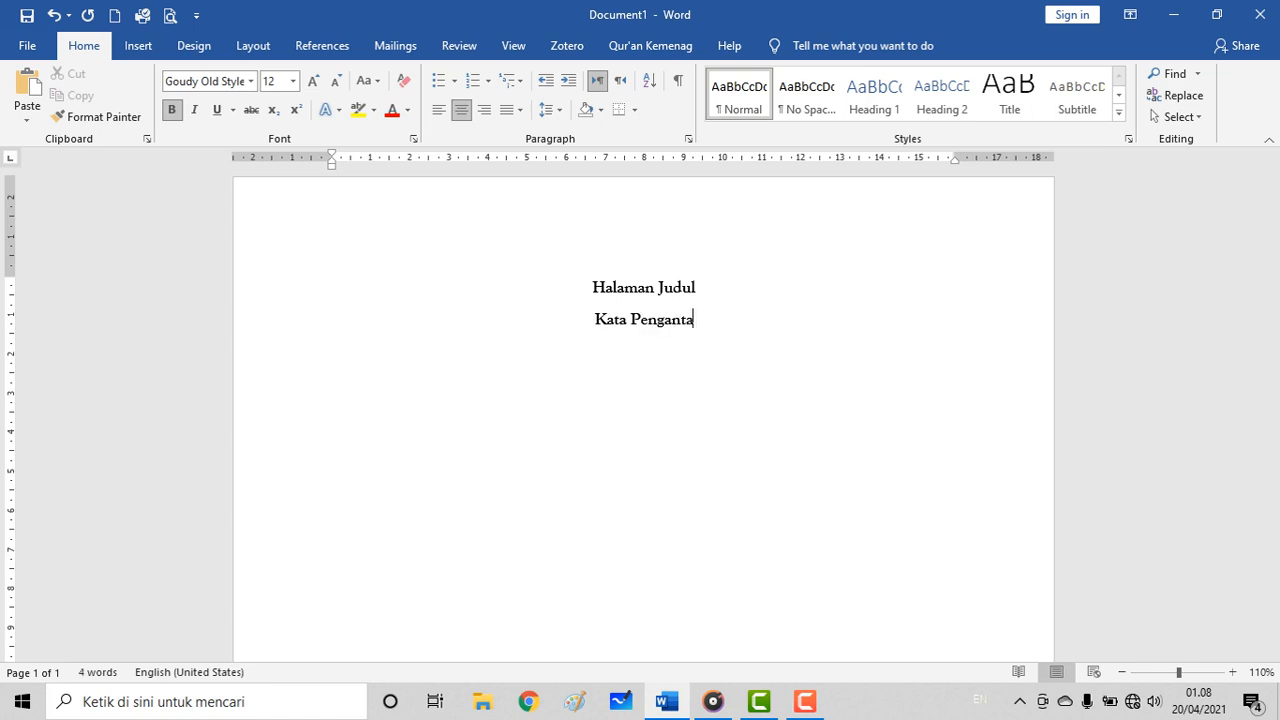
pyautogui.press('Return')
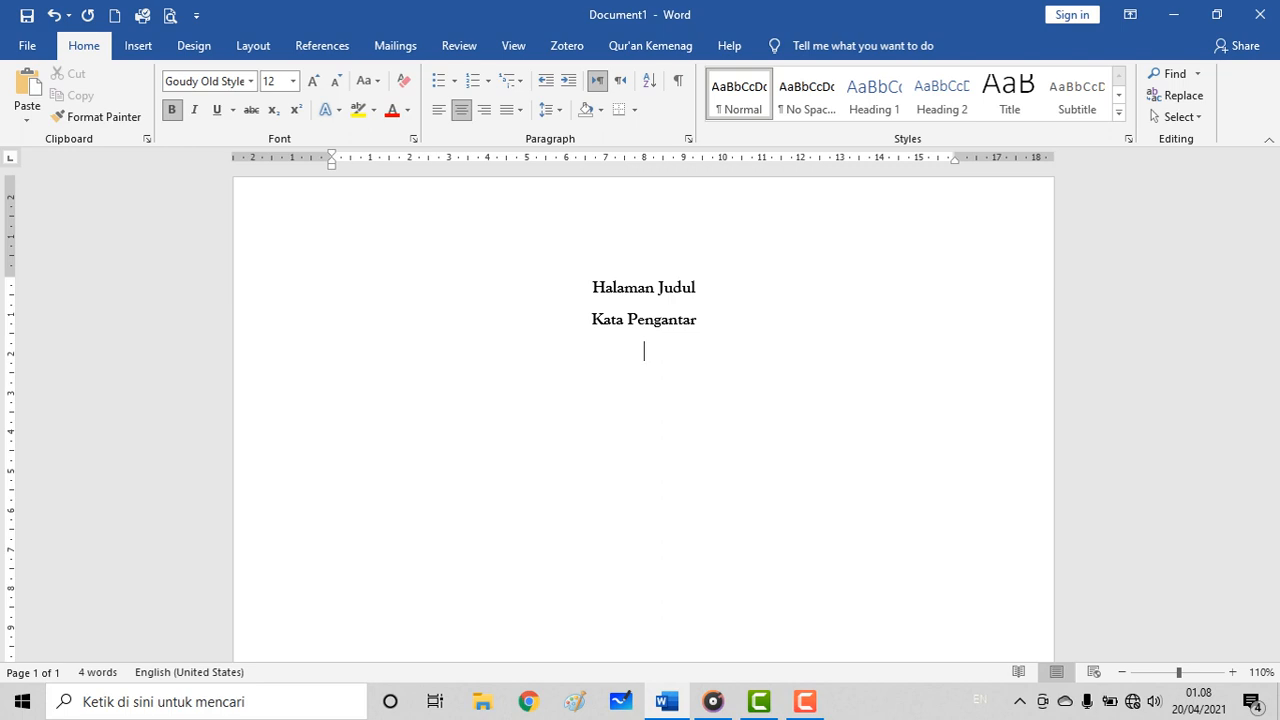
pyautogui.write('Daftar Isi')
pyautogui.press('Return')
# Step: Add the headings "BAB I", "PENDAHULUAN", "BAB II" and "PEMBAHASAN" on separate lines below "Daftar Isi"
pyautogui.write('BAB I ')
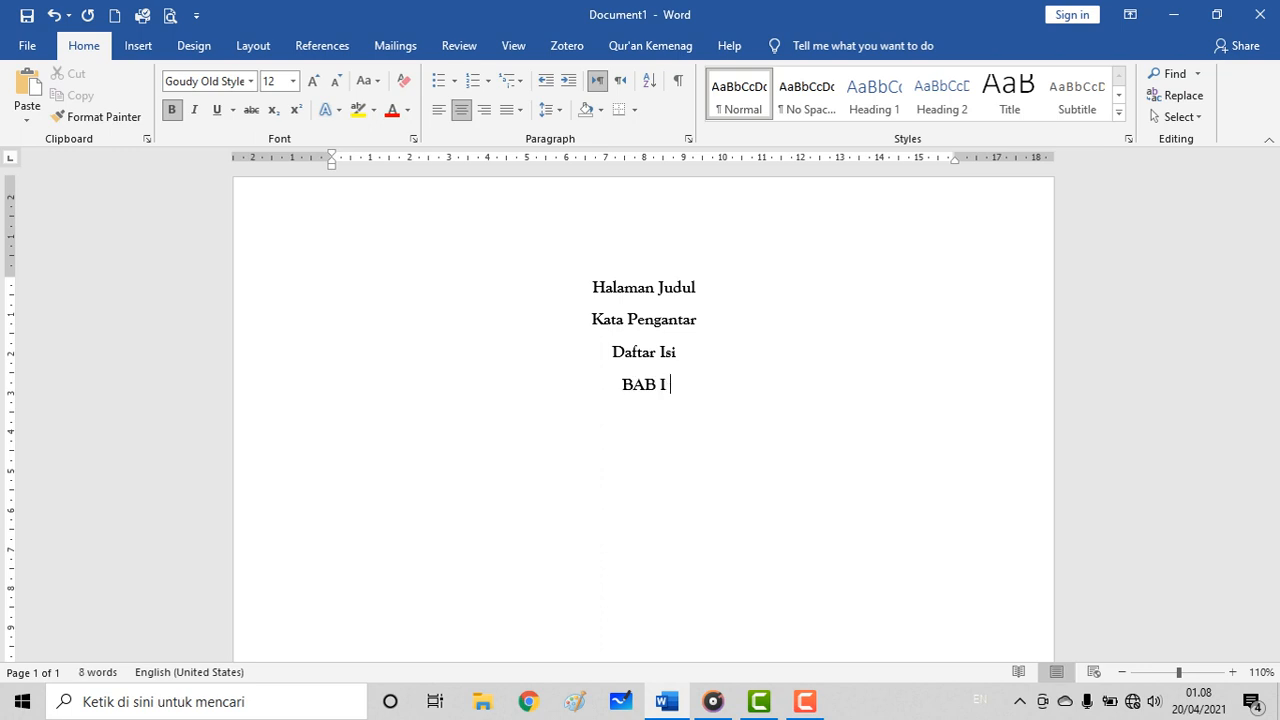
pyautogui.write('PENDAHULUAN')
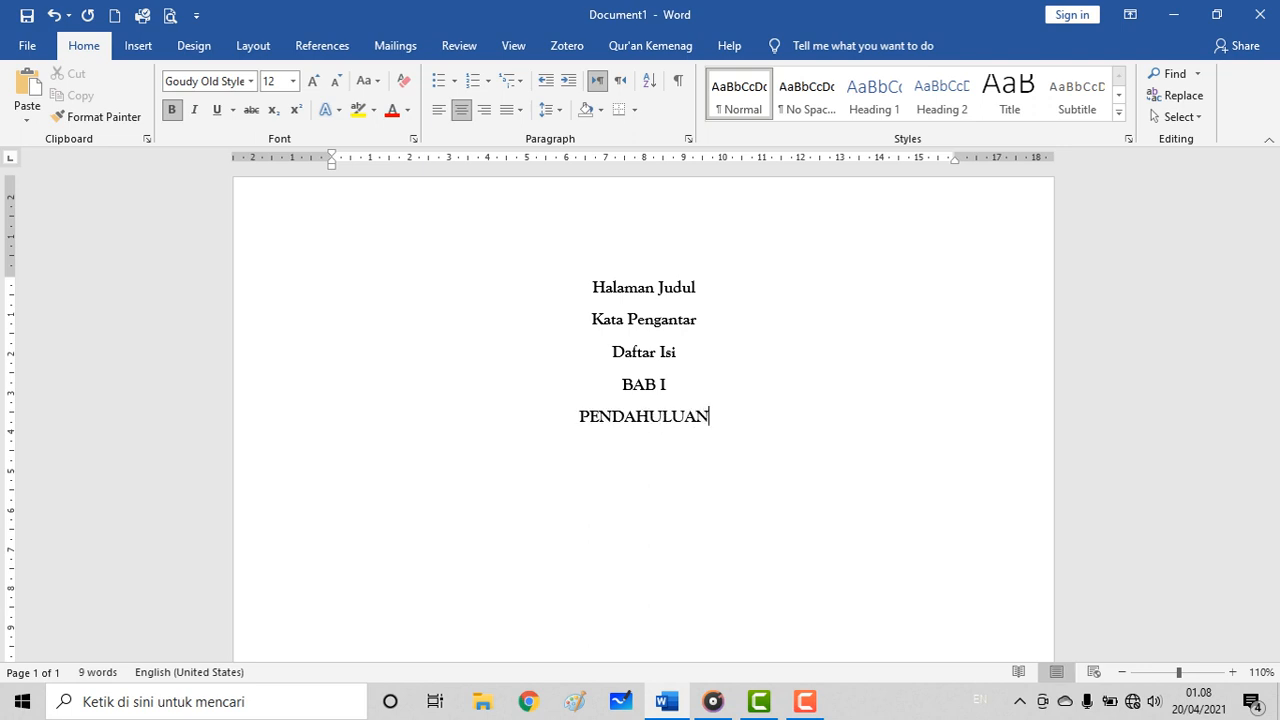
pyautogui.press('Return')
pyautogui.write('BAB ')
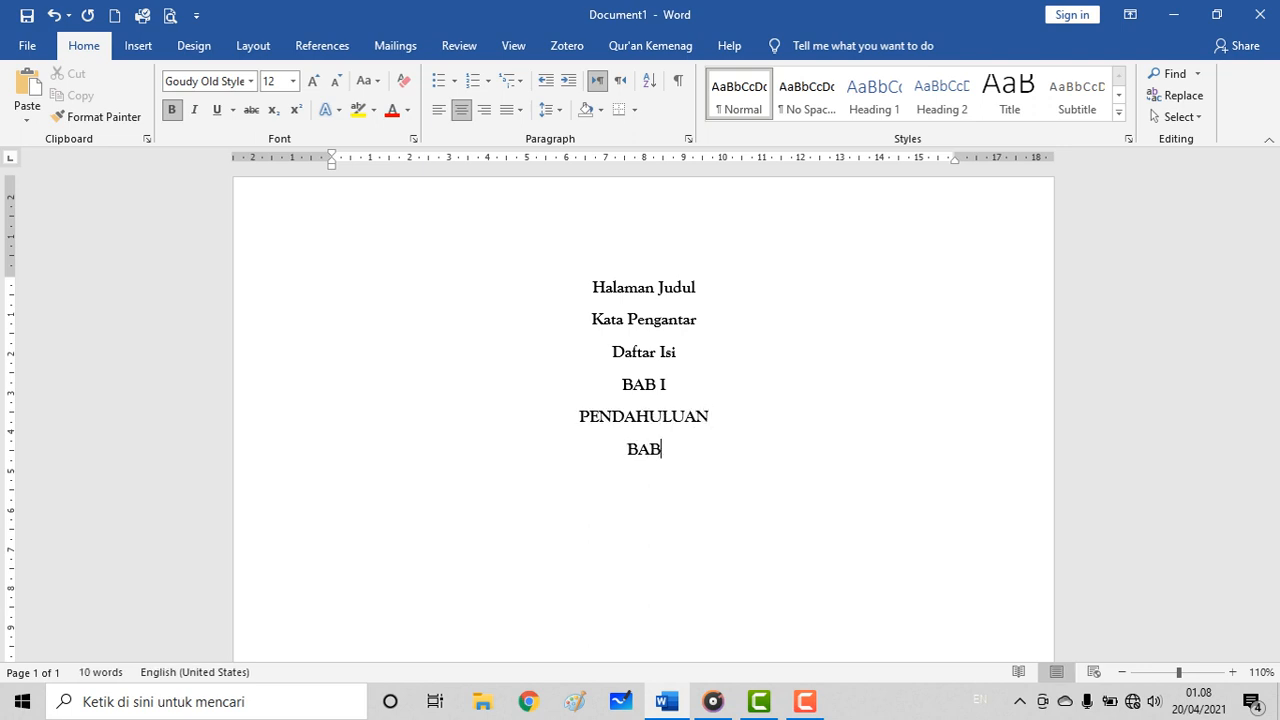
pyautogui.write('II PEMBAHASAN')
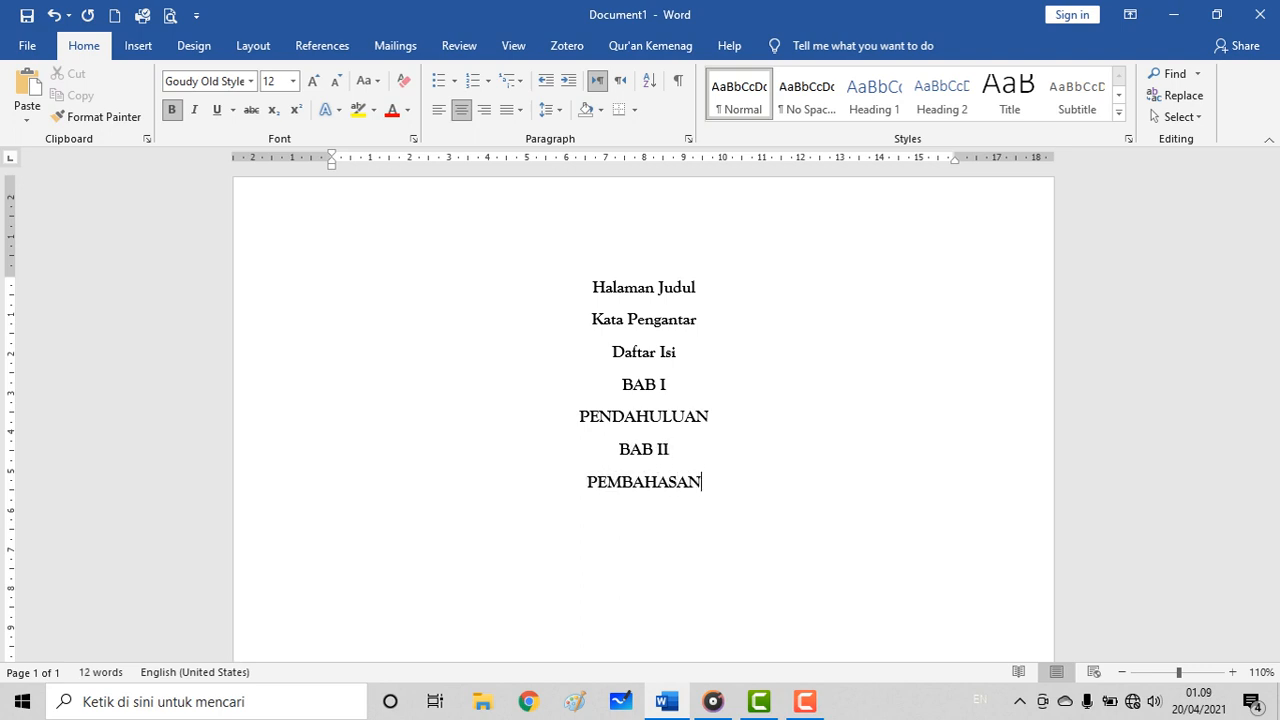
# Step: Add the closing headings "BAB III", "PENUTUP" and "DAFTAR PUSTAKA" on separate lines below "PEMBAHASAN"
pyautogui.press('Return')
pyautogui.write('BAB III')
pyautogui.press('Return')
pyautogui.write('PENUTUP')
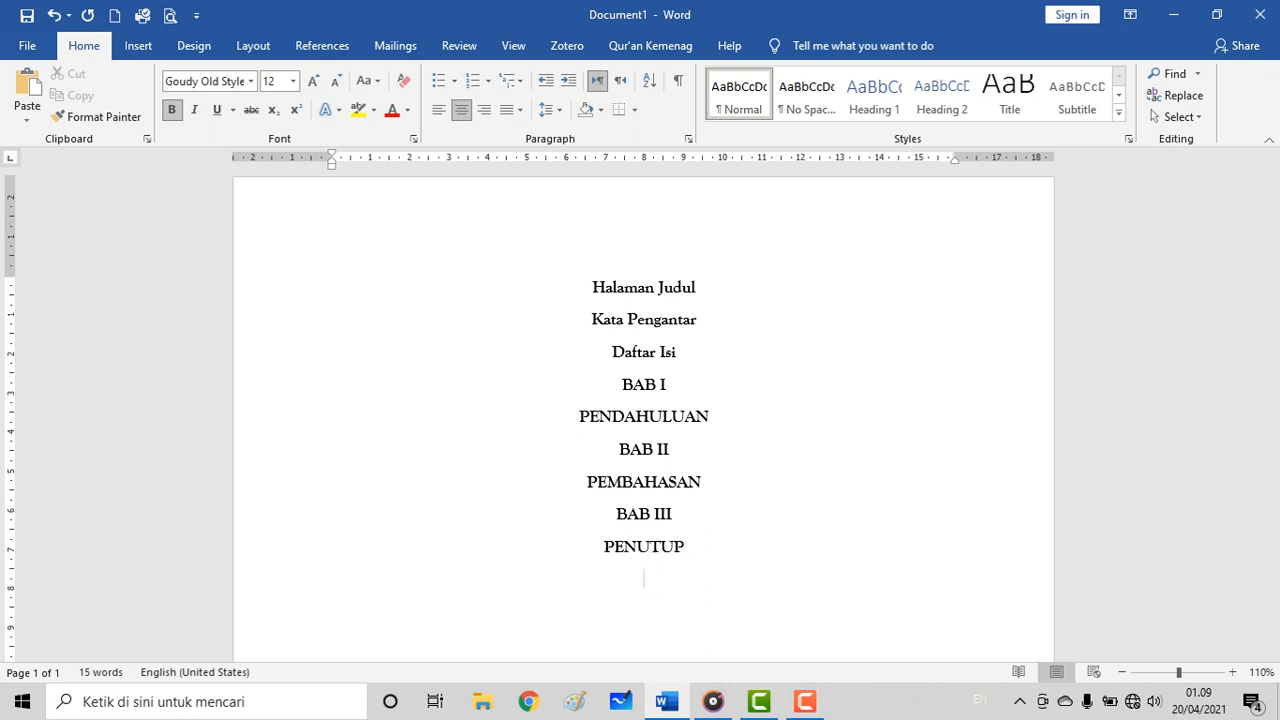
pyautogui.write('DAFTAR F')
pyautogui.write('USTA')
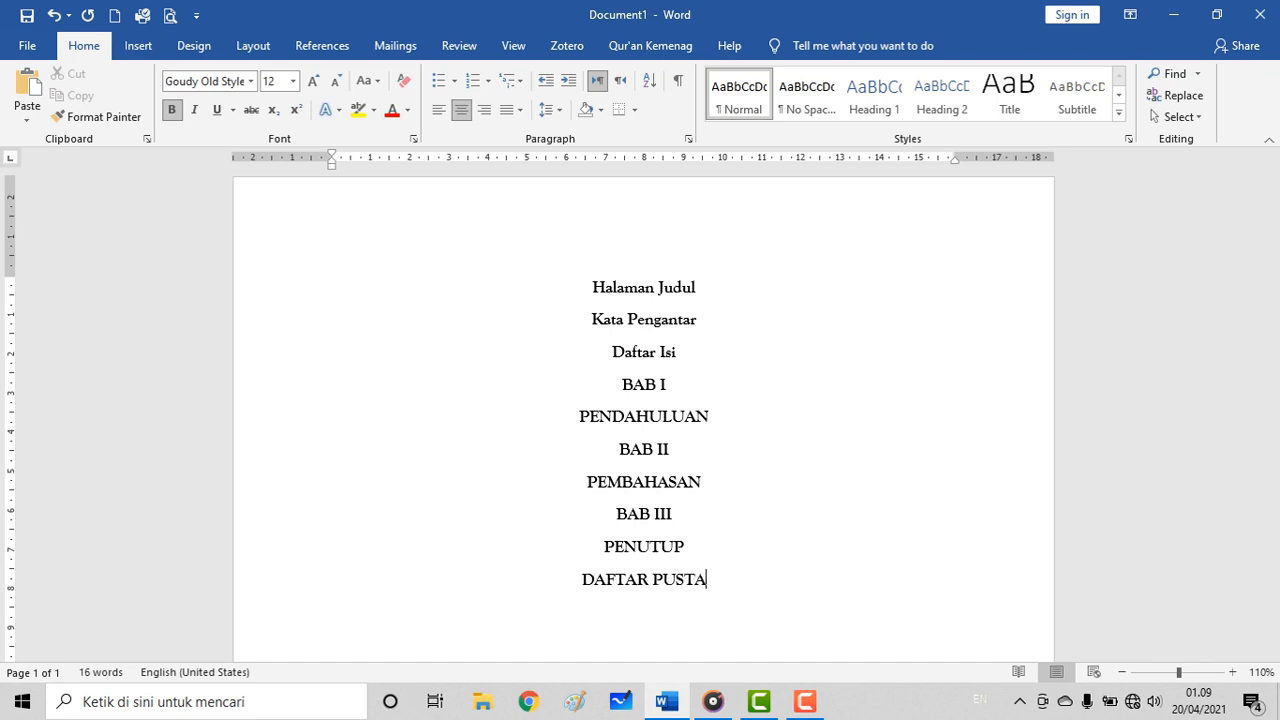
pyautogui.write('KA')
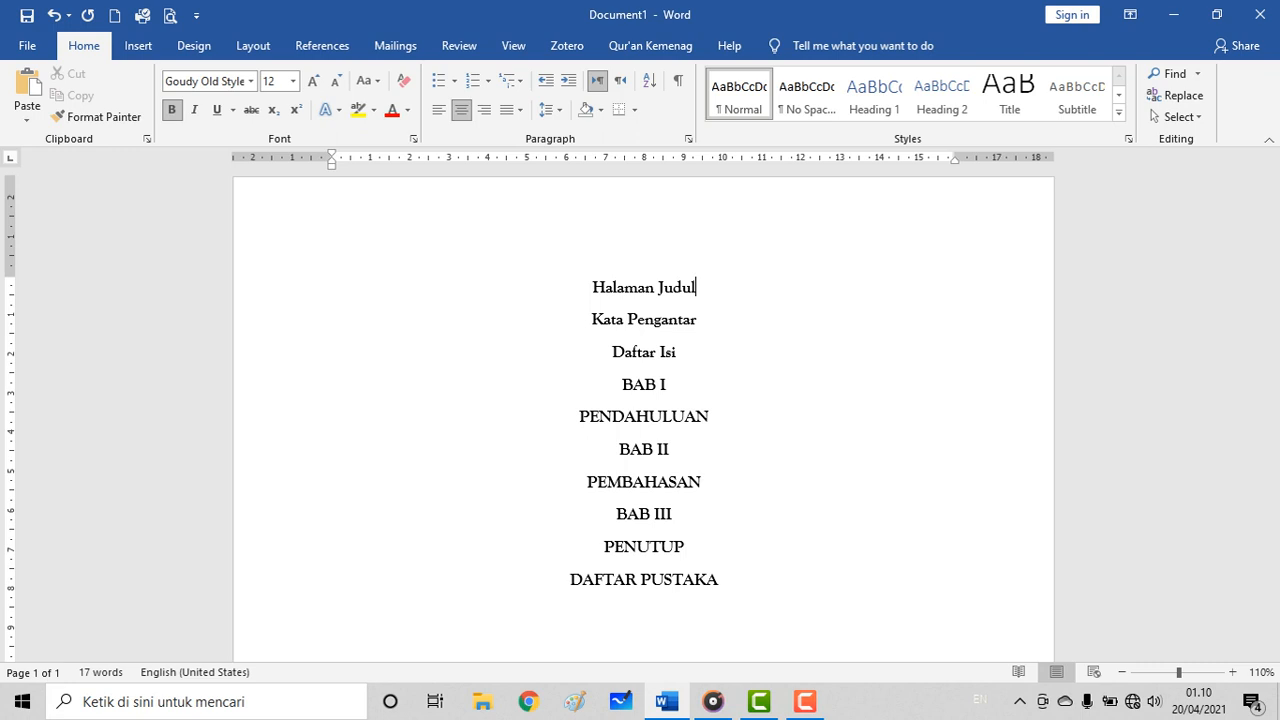
# Step: Insert blank lines after "Halaman Judul" until "Kata Pengantar" starts at the beginning of page 2
pyautogui.press('Return')
pyautogui.press('Return')
pyautogui.press('Return')
pyautogui.press('Return')
pyautogui.press('Return')
pyautogui.press('Return')
pyautogui.press('Return')
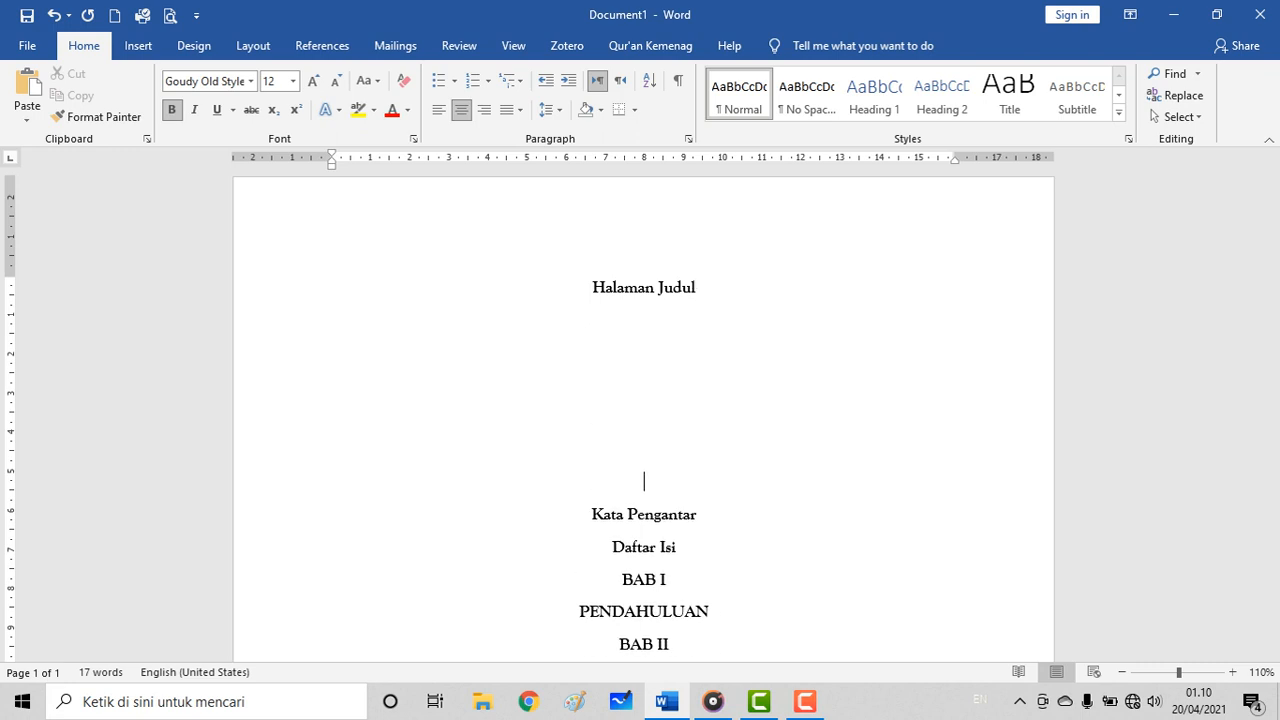
pyautogui.press('Return')
pyautogui.press('Return')
pyautogui.press('Return')
pyautogui.press('Return')
pyautogui.press('Return')
pyautogui.press('Return')
pyautogui.press('Return')
pyautogui.press('Return')
pyautogui.press('Return')
pyautogui.press('Return')
pyautogui.press('Return')
pyautogui.press('Return')
pyautogui.press('Return')
pyautogui.press('Return')
pyautogui.press('Return')
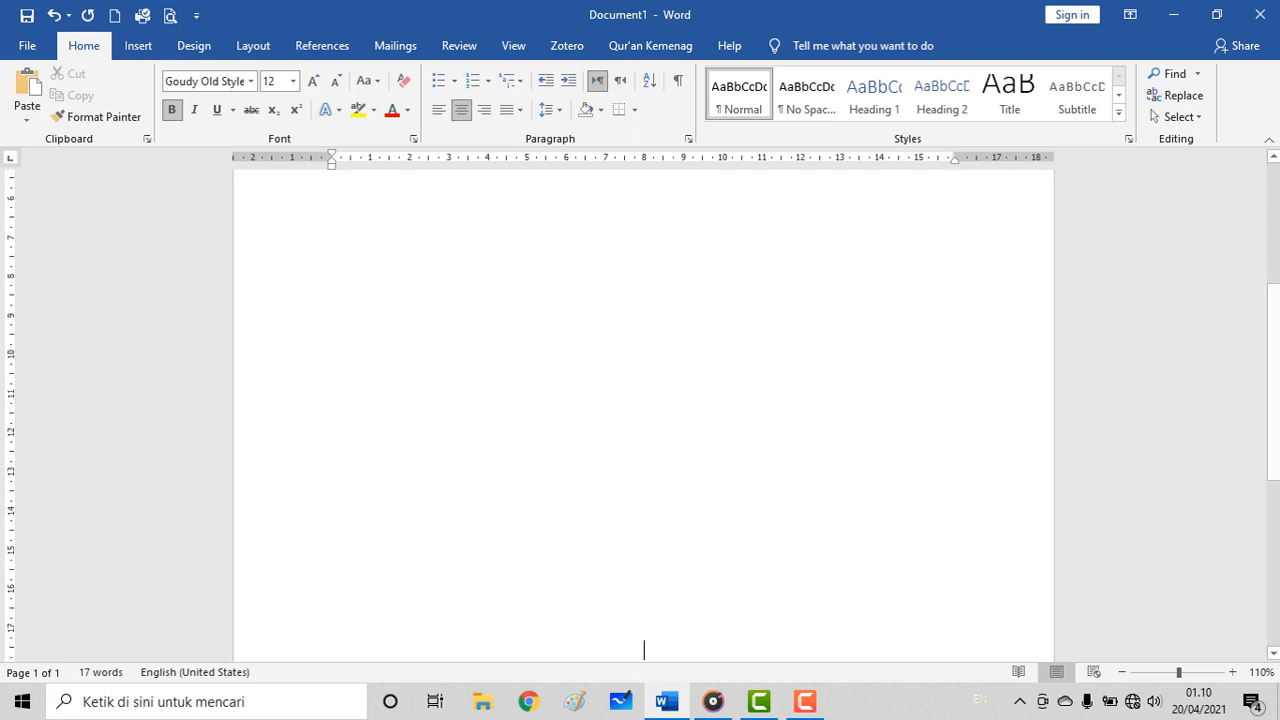
pyautogui.press('Return')
pyautogui.press('Return')
pyautogui.press('Return')
pyautogui.press('Return')
pyautogui.press('Return')
pyautogui.press('Return')
pyautogui.press('Return')
pyautogui.press('Return')
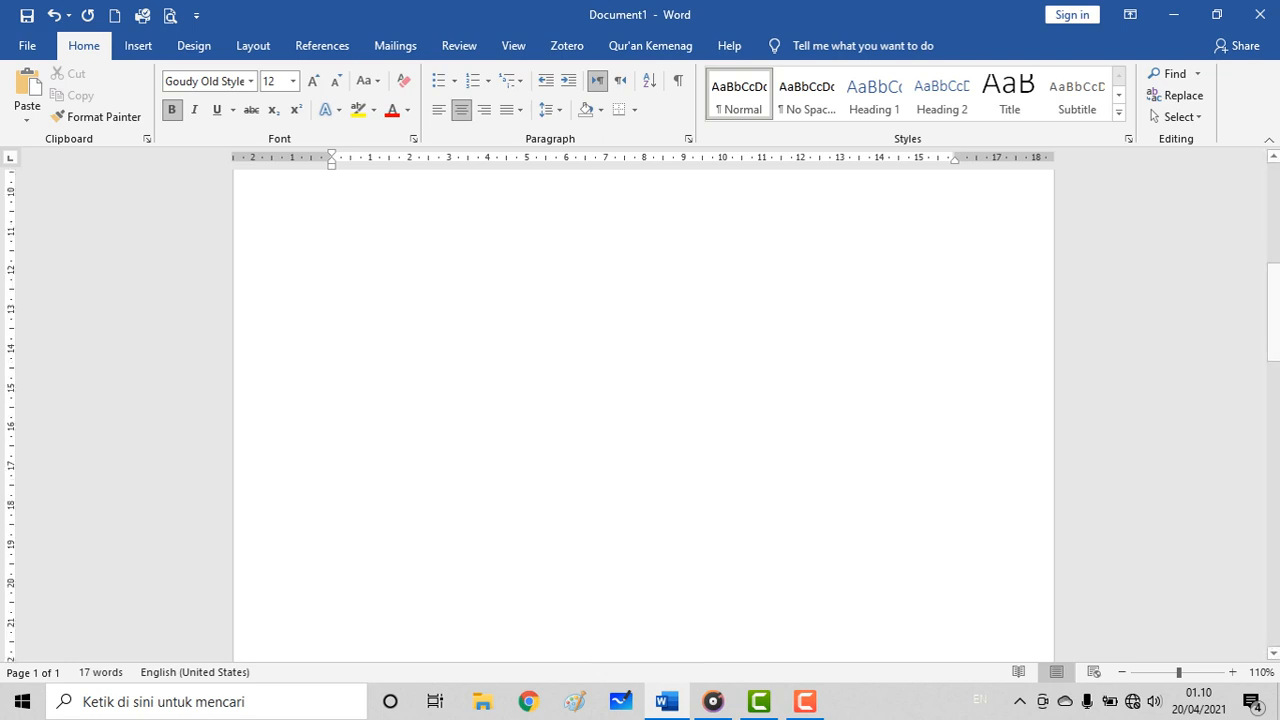
pyautogui.press('Return')
pyautogui.press('Return')
pyautogui.press('Return')
pyautogui.press('Return')
pyautogui.press('Return')
pyautogui.press('Return')
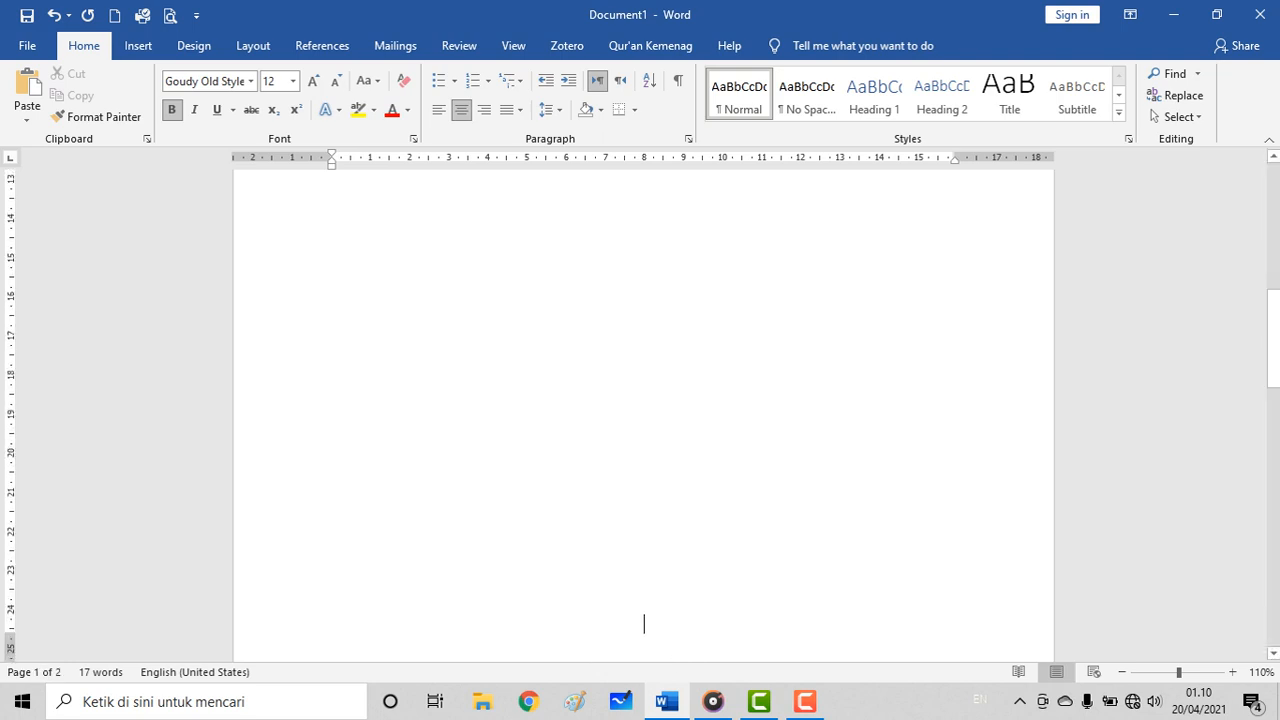
pyautogui.press('BackSpace')
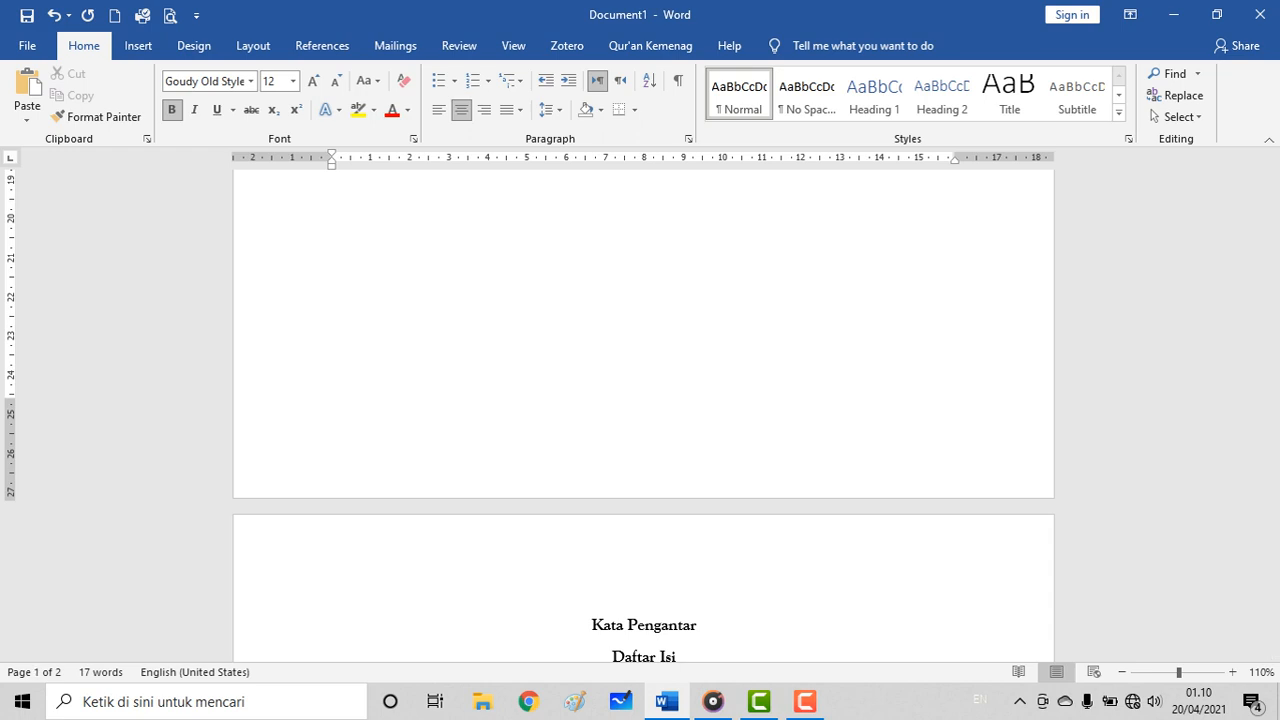
# Step: Insert blank lines between "Kata Pengantar" and "Daftar Isi" until "Daftar Isi" starts page 3
pyautogui.scroll(-4, 643, 400)
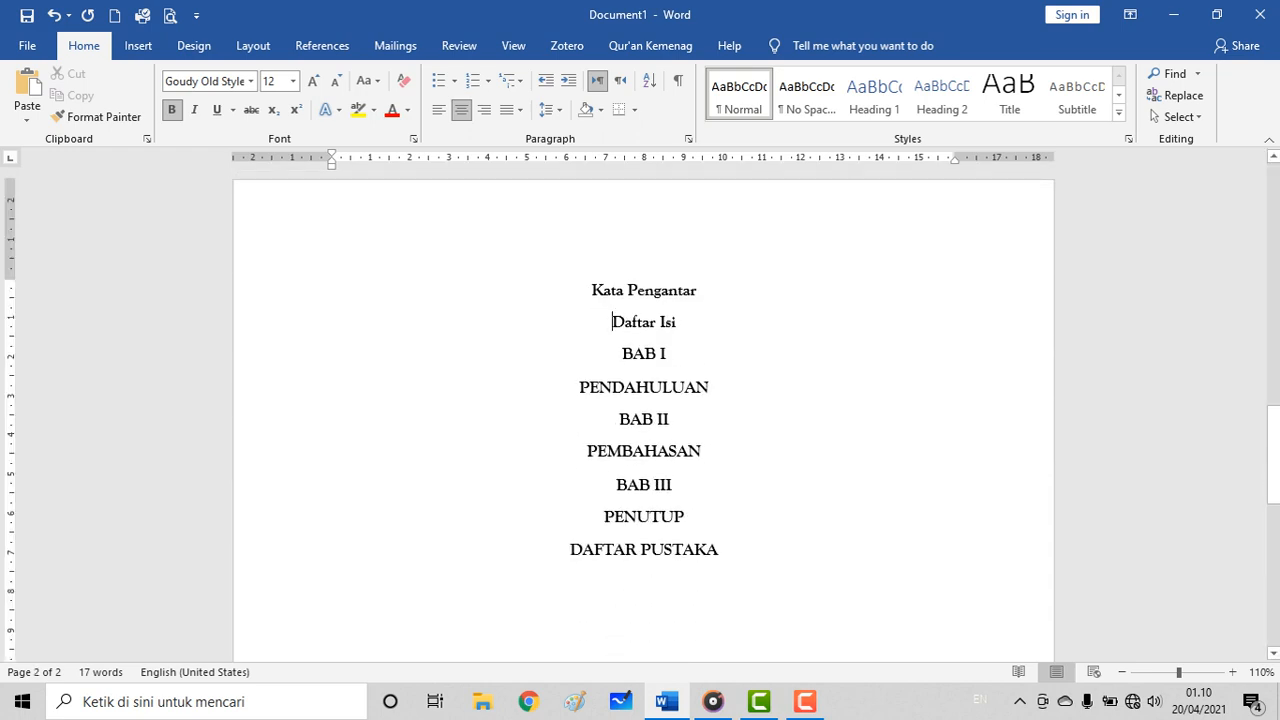
pyautogui.press('Return')
pyautogui.press('Return')
pyautogui.press('Return')
pyautogui.press('Return')
pyautogui.press('Return')
pyautogui.press('Return')
pyautogui.press('Return')
pyautogui.press('Return')
pyautogui.press('Return')
pyautogui.press('Return')
pyautogui.press('Return')
pyautogui.press('Return')
pyautogui.press('Return')
pyautogui.press('Return')
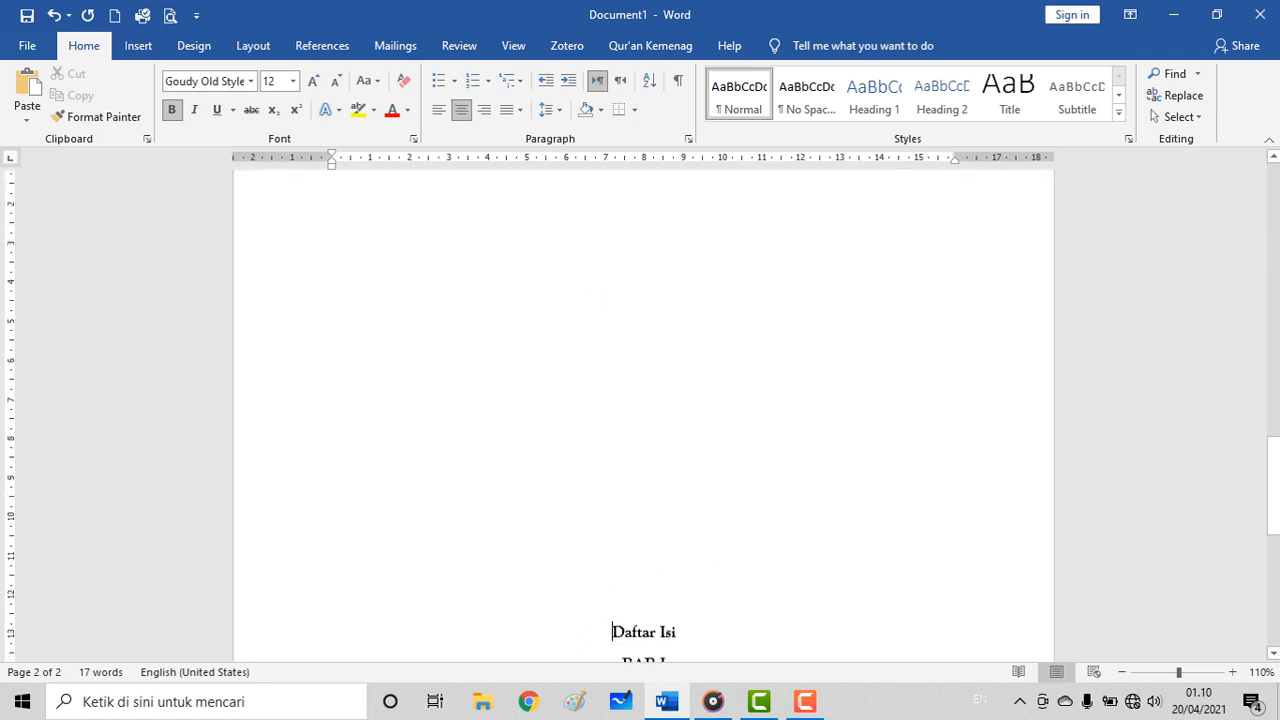
pyautogui.press('Return')
pyautogui.press('Return')
pyautogui.press('Return')
pyautogui.press('Return')
pyautogui.press('Return')
pyautogui.press('Return')
pyautogui.press('Return')
pyautogui.press('Return')
pyautogui.press('Return')
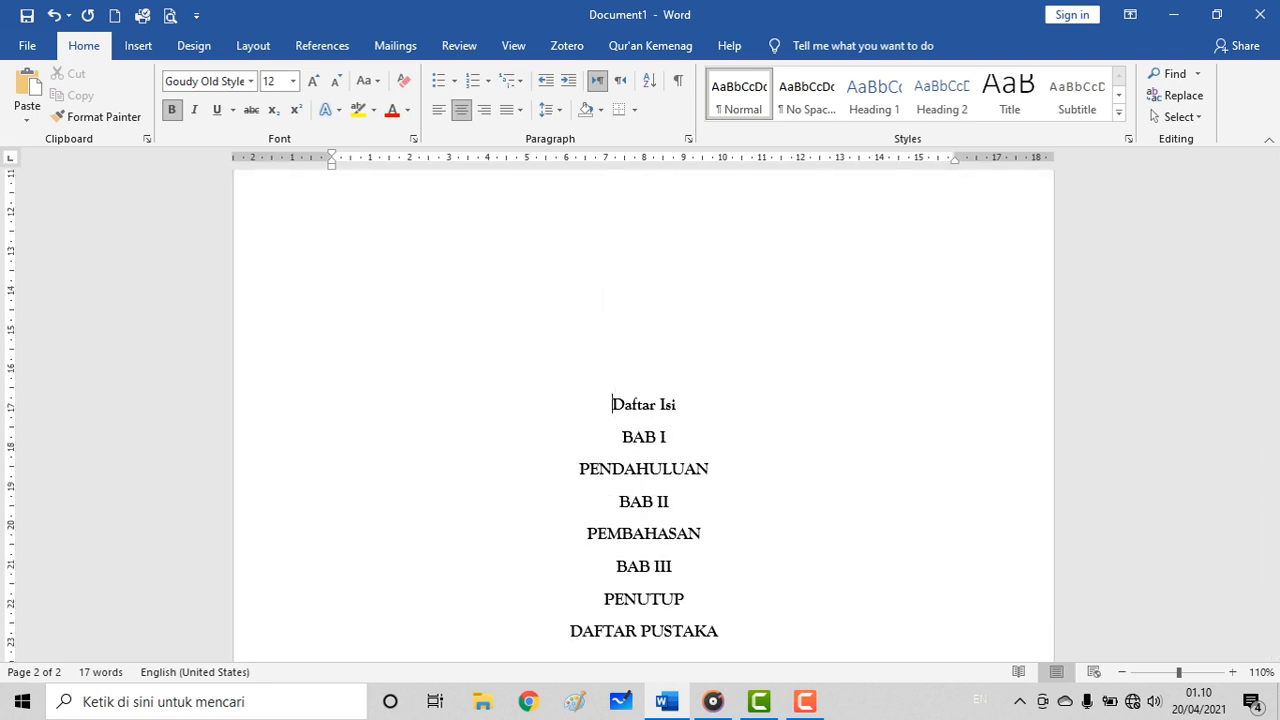
pyautogui.press('Return')
pyautogui.press('Return')
pyautogui.press('Return')
pyautogui.press('Return')
pyautogui.press('Return')
pyautogui.press('Return')
pyautogui.press('Return')
pyautogui.press('Return')
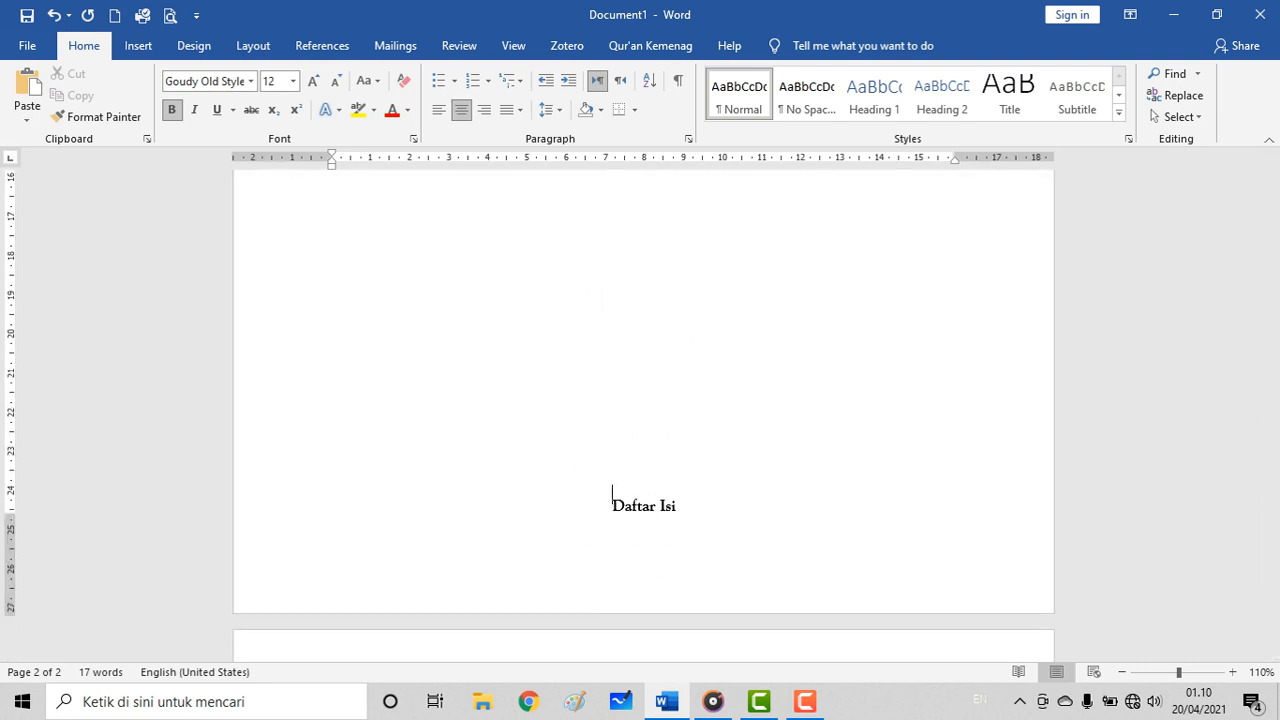
# Step: Insert blank lines between "Daftar Isi" and "BAB I" until the "BAB I" heading starts page 4
pyautogui.scroll(-4, 643, 415)
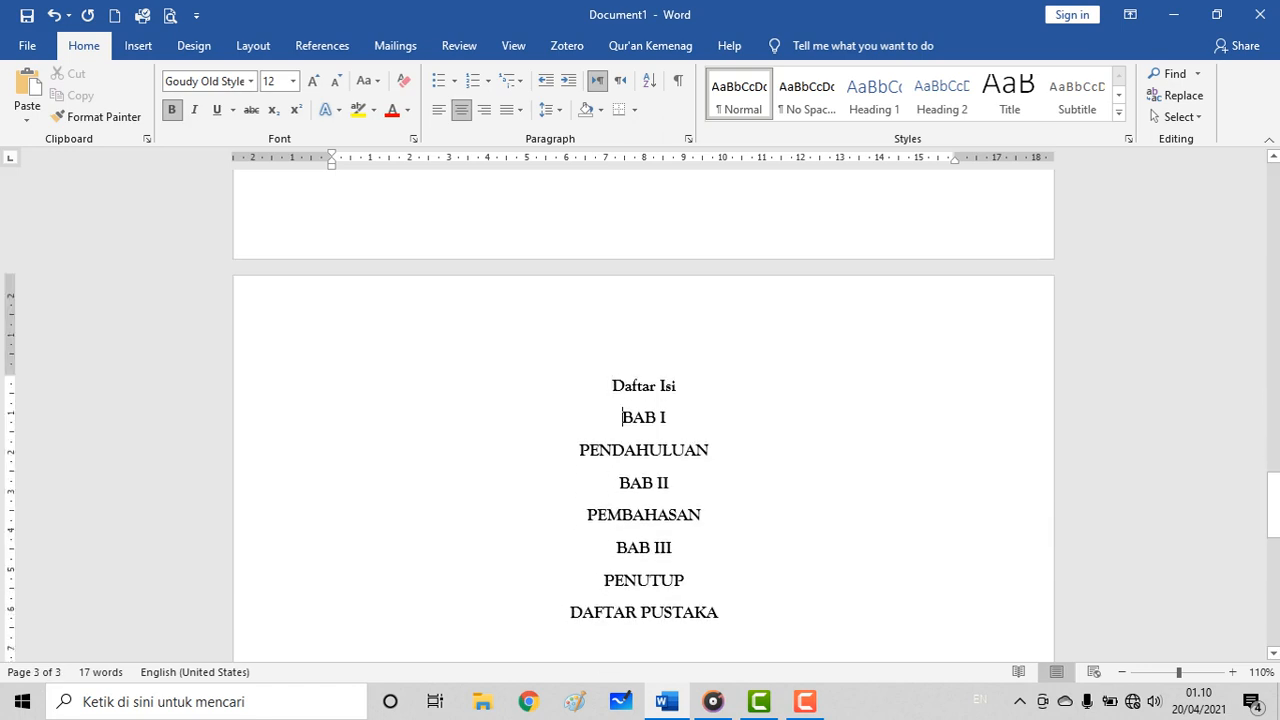
pyautogui.press('Return')
pyautogui.press('Return')
pyautogui.press('Return')
pyautogui.press('Return')
pyautogui.press('Return')
pyautogui.press('Return')
pyautogui.press('Return')
pyautogui.press('Return')
pyautogui.press('Return')
pyautogui.press('Return')
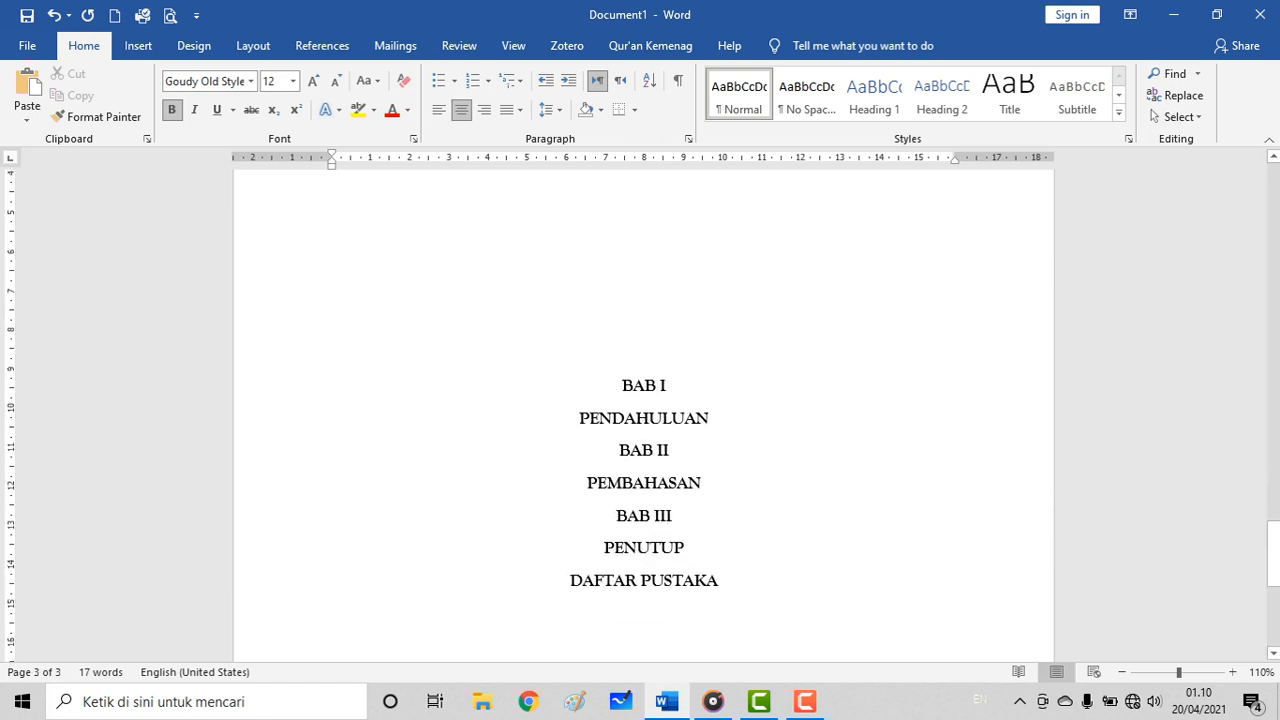
pyautogui.press('Return')
pyautogui.press('Return')
pyautogui.press('Return')
pyautogui.press('Return')
pyautogui.press('Return')
pyautogui.press('Return')
pyautogui.press('Return')
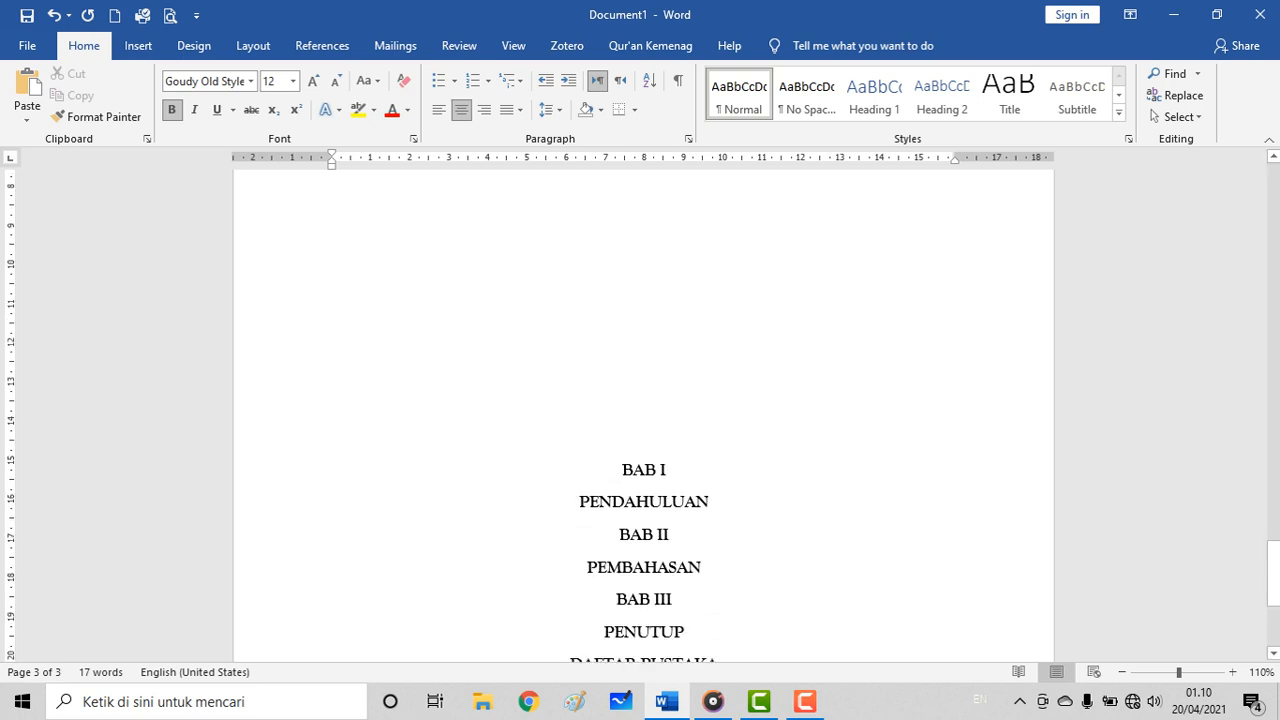
pyautogui.press('Return')
pyautogui.press('Return')
pyautogui.press('Return')
pyautogui.press('Return')
pyautogui.press('Return')
pyautogui.press('Return')
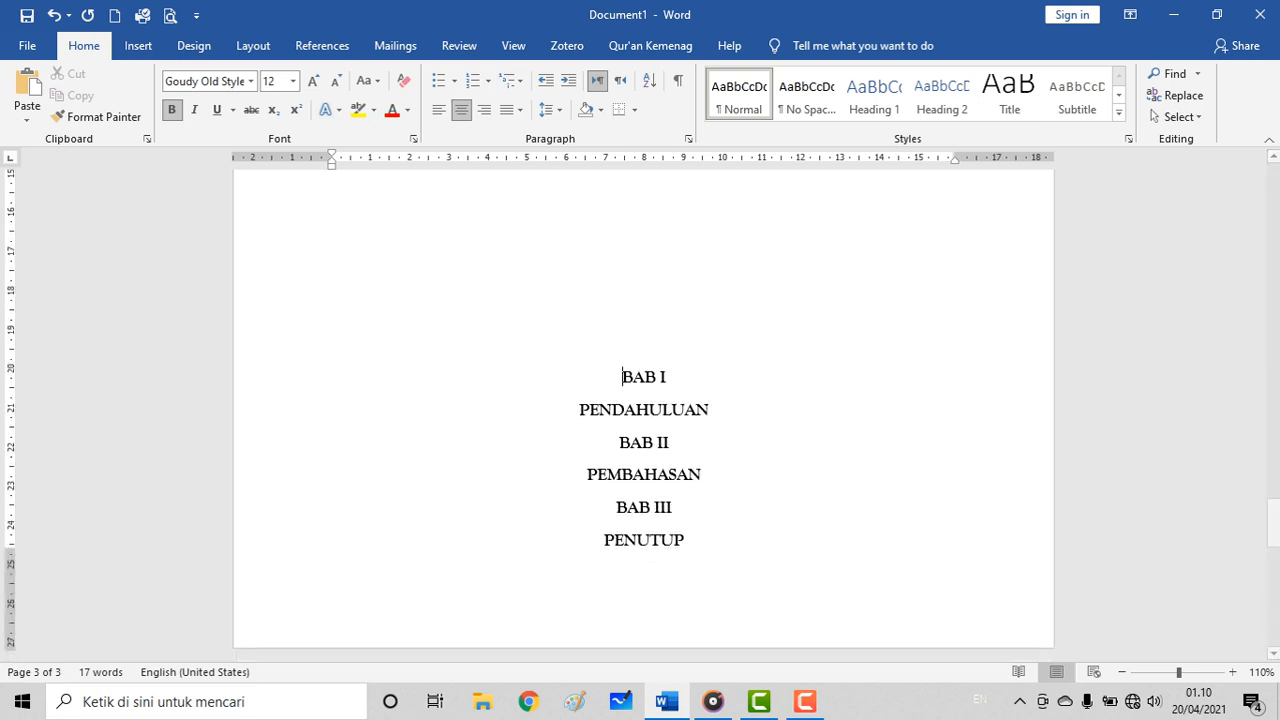
pyautogui.press('Return')
pyautogui.press('Return')
pyautogui.press('Return')
pyautogui.press('Return')
pyautogui.press('Return')
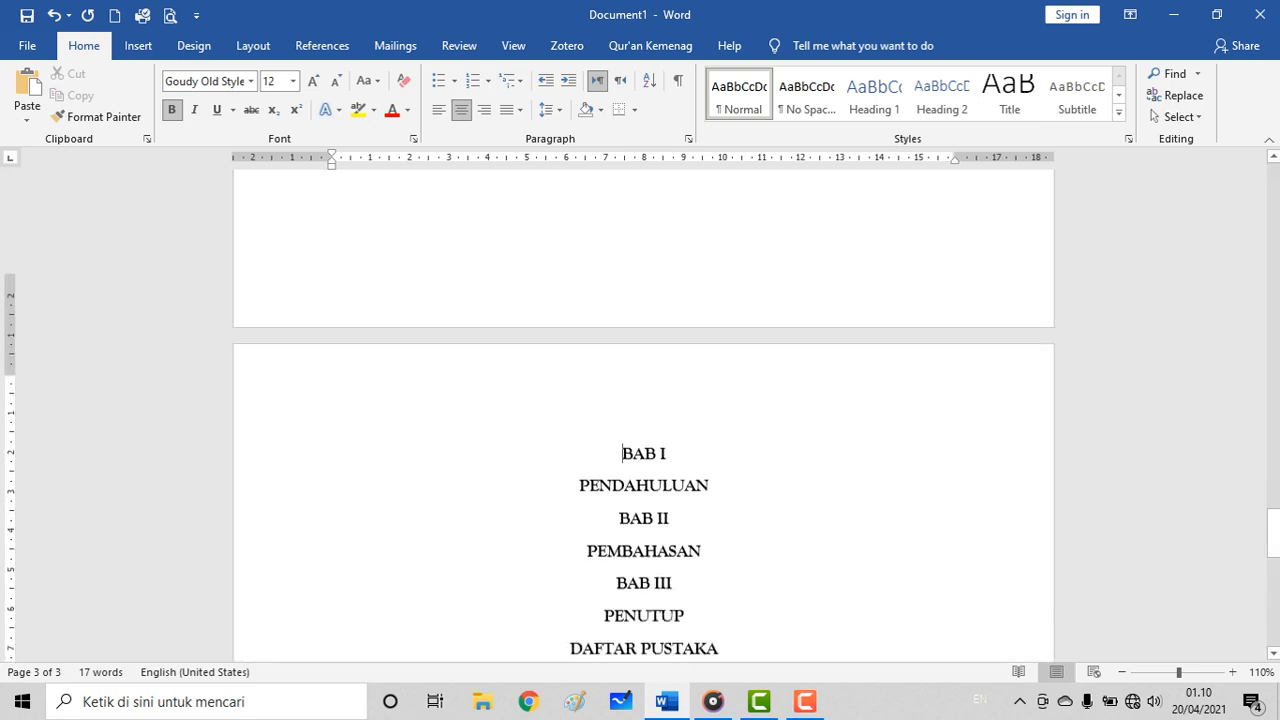
# Step: Insert blank lines between "PENDAHULUAN" and "BAB II" until the "BAB II" heading starts page 5
pyautogui.press('Return')
pyautogui.press('Return')
pyautogui.press('Return')
pyautogui.press('Return')
pyautogui.press('Return')
pyautogui.press('Return')
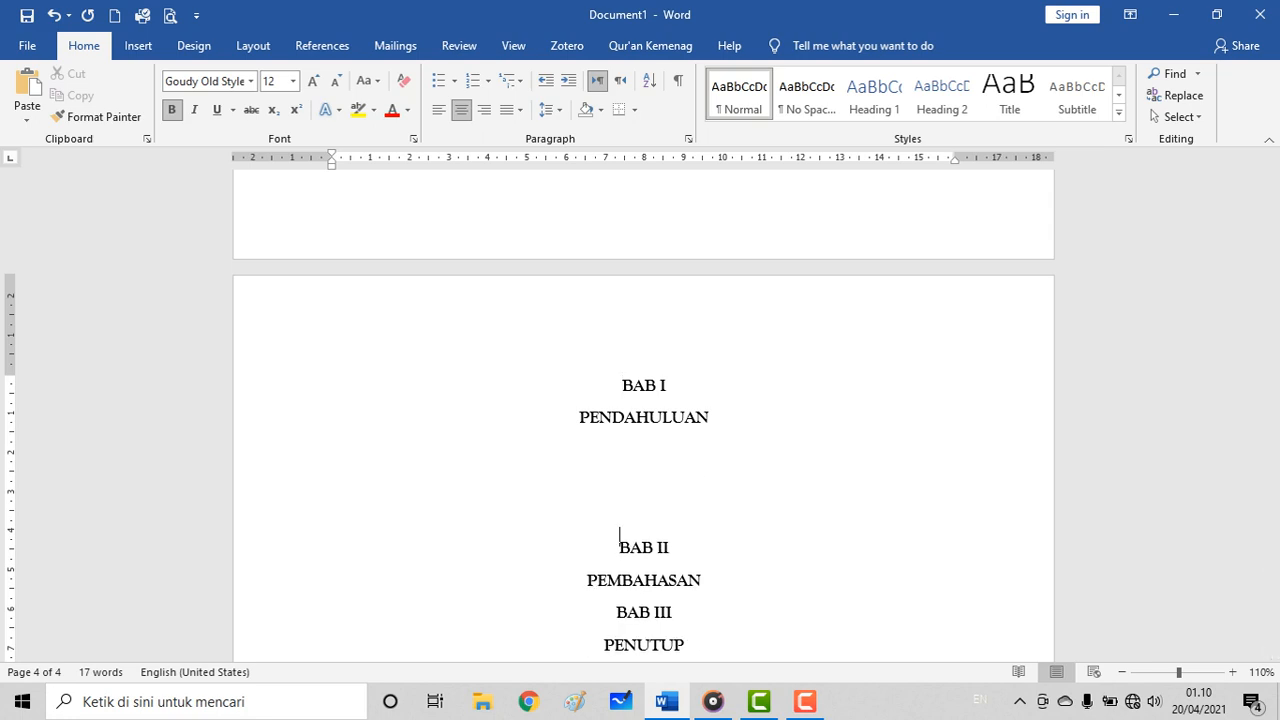
pyautogui.press('Return')
pyautogui.press('Return')
pyautogui.press('Return')
pyautogui.press('Return')
pyautogui.press('Return')
pyautogui.press('Return')
pyautogui.press('Return')
pyautogui.press('Return')
pyautogui.press('Return')
pyautogui.press('Return')
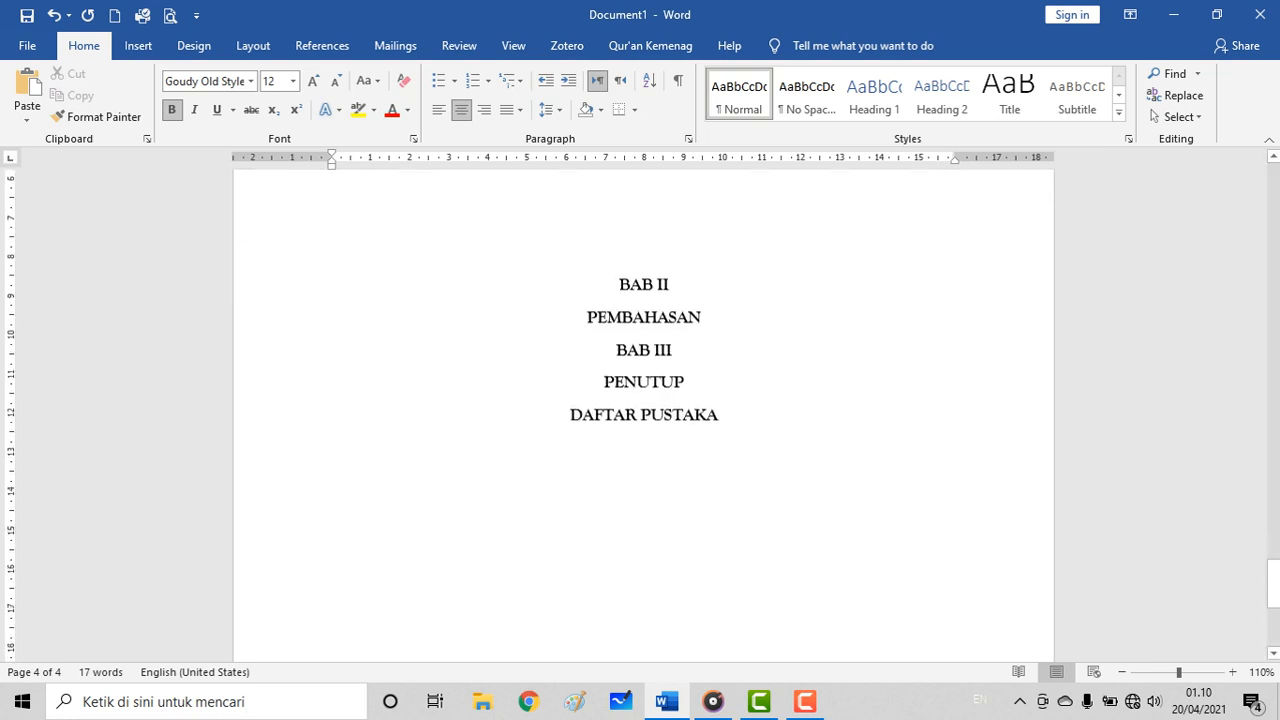
pyautogui.press('Return')
pyautogui.press('Return')
pyautogui.press('Return')
pyautogui.press('Return')
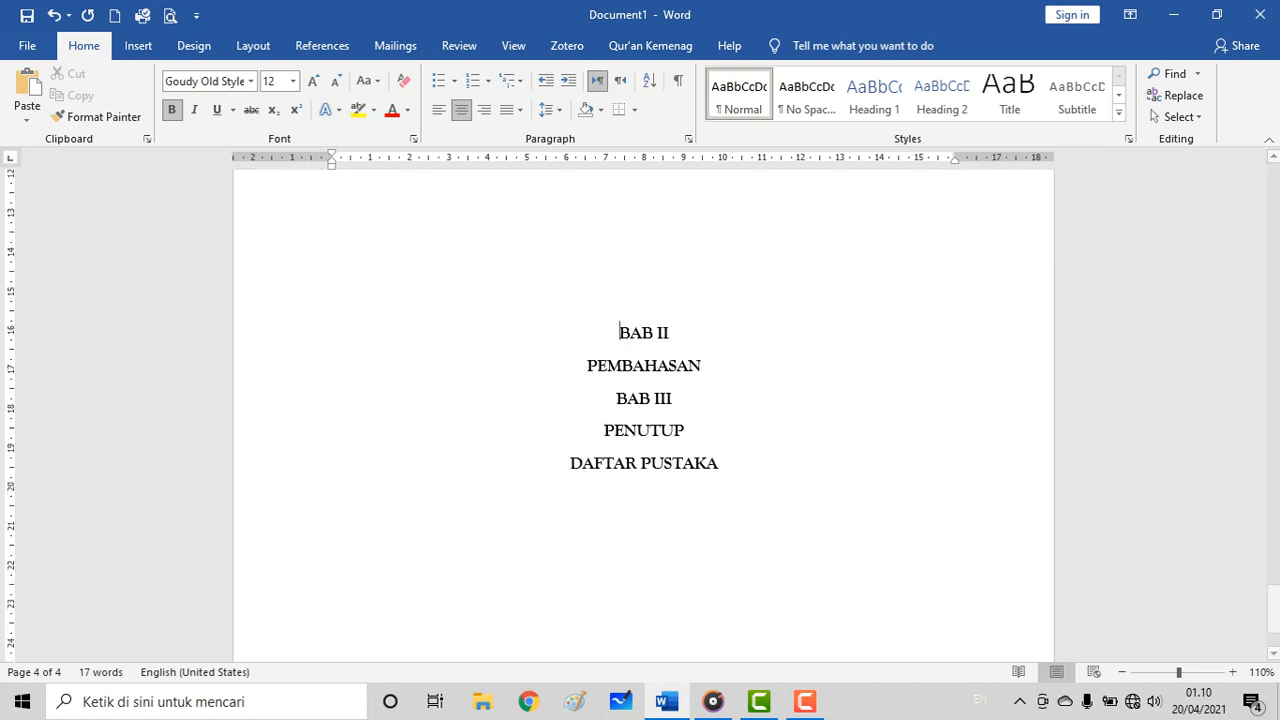
pyautogui.press('Return')
pyautogui.press('Return')
pyautogui.press('Return')
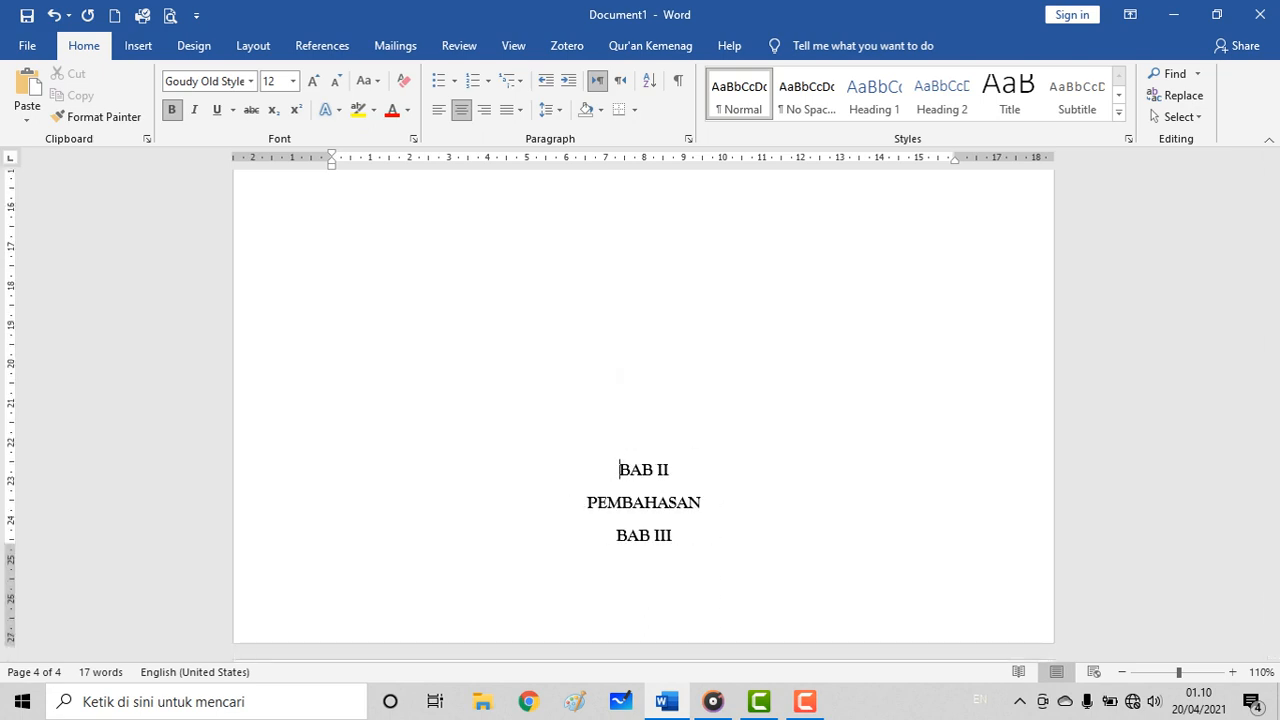
pyautogui.press('Return')
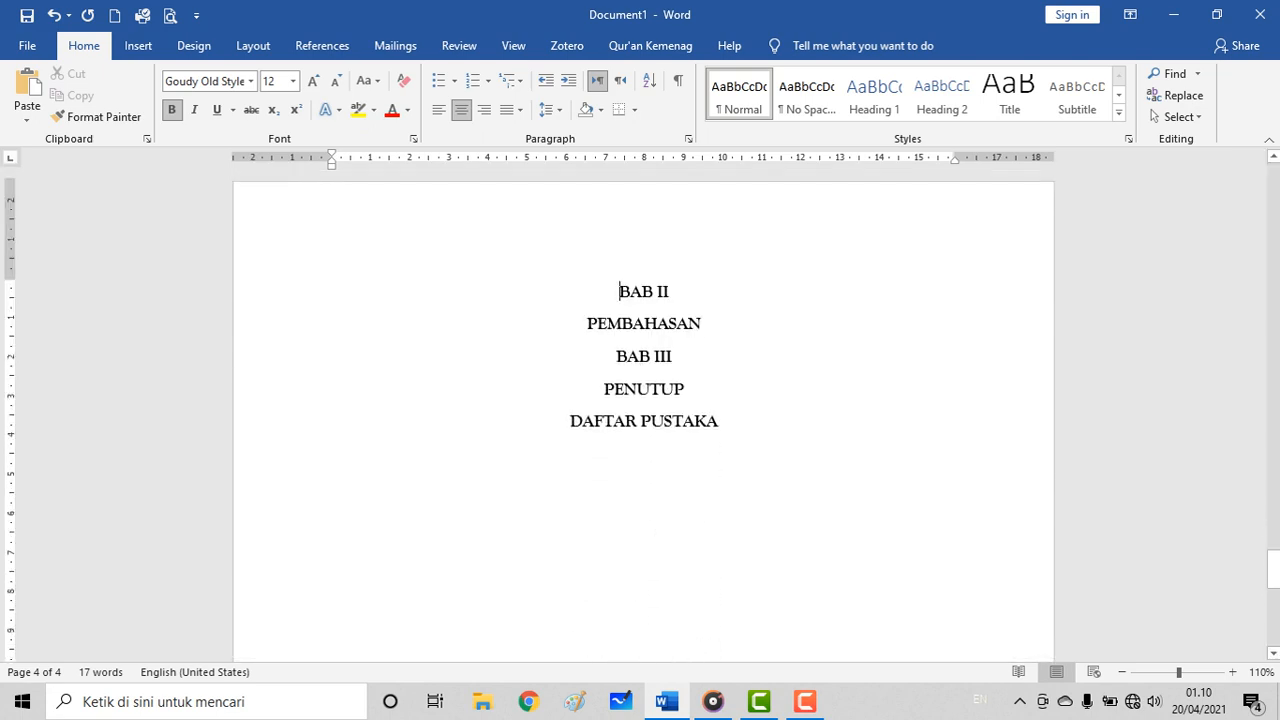
# Step: Insert blank lines between "PEMBAHASAN" and "BAB III" until the "BAB III" heading starts page 6
pyautogui.press('Return')
pyautogui.press('Return')
pyautogui.press('Return')
pyautogui.press('Return')
pyautogui.press('Return')
pyautogui.press('Return')
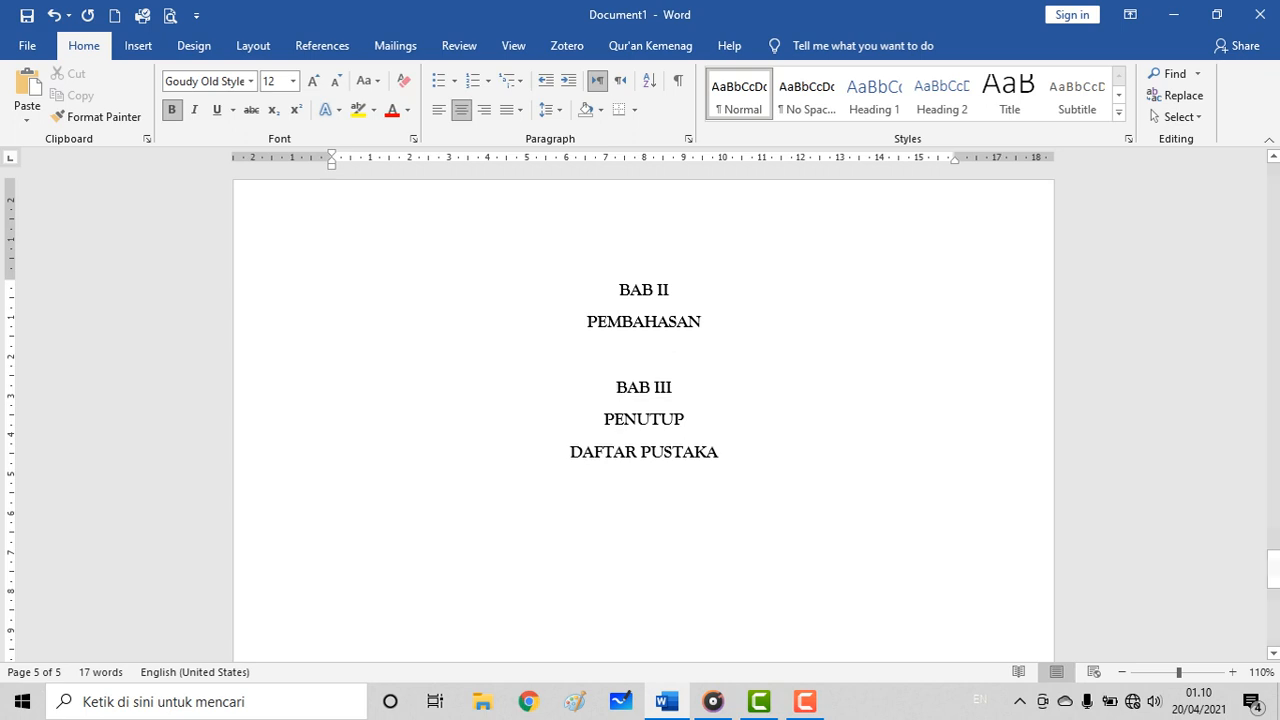
pyautogui.press('Return')
pyautogui.press('Return')
pyautogui.press('Return')
pyautogui.press('Return')
pyautogui.press('Return')
pyautogui.press('Return')
pyautogui.press('Return')
pyautogui.press('Return')
pyautogui.press('Return')
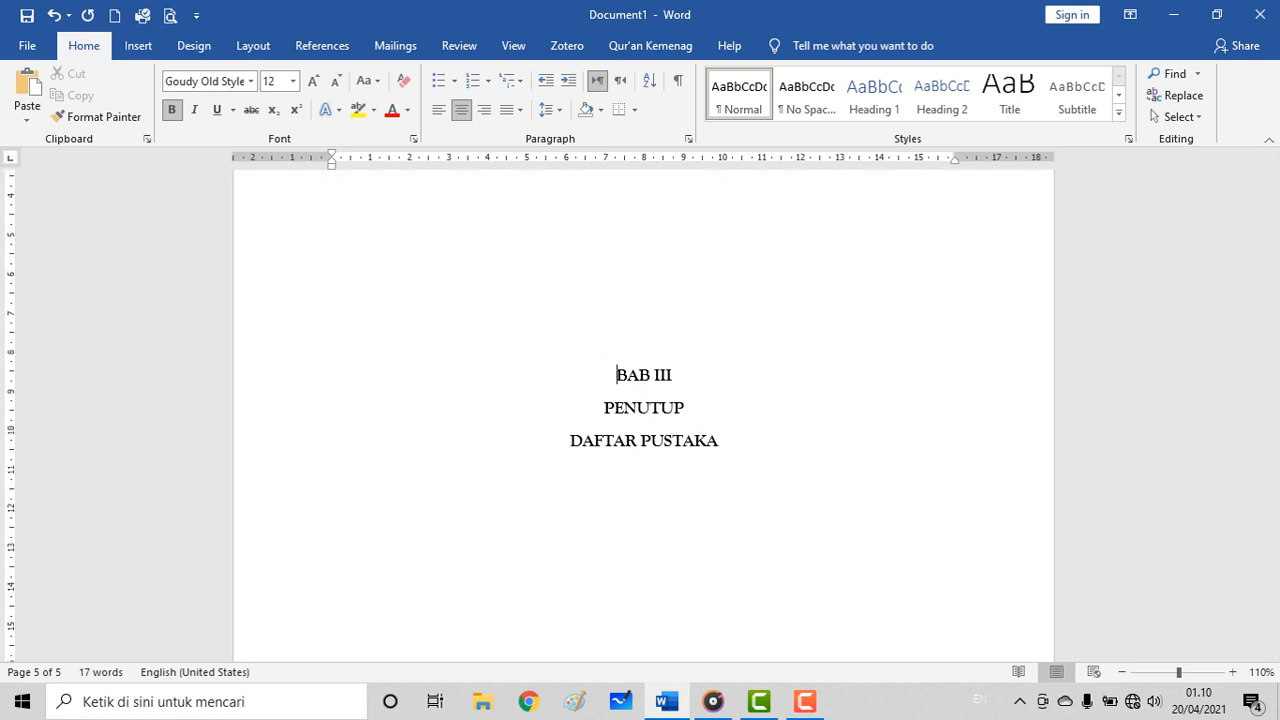
pyautogui.press('Return')
pyautogui.press('Return')
pyautogui.press('Return')
pyautogui.press('Return')
pyautogui.press('Return')
pyautogui.press('Return')
pyautogui.press('Return')
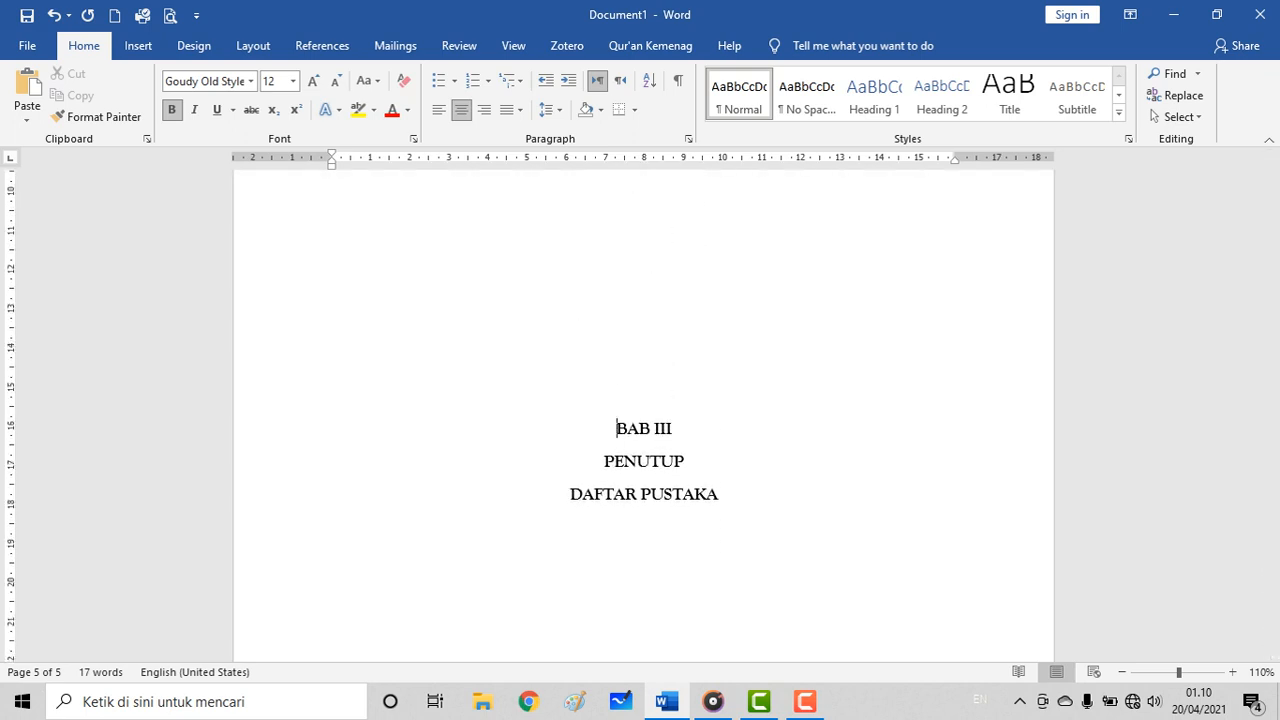
pyautogui.press('Return')
pyautogui.press('Return')
pyautogui.press('Return')
pyautogui.press('Return')
pyautogui.press('Return')
pyautogui.press('Return')
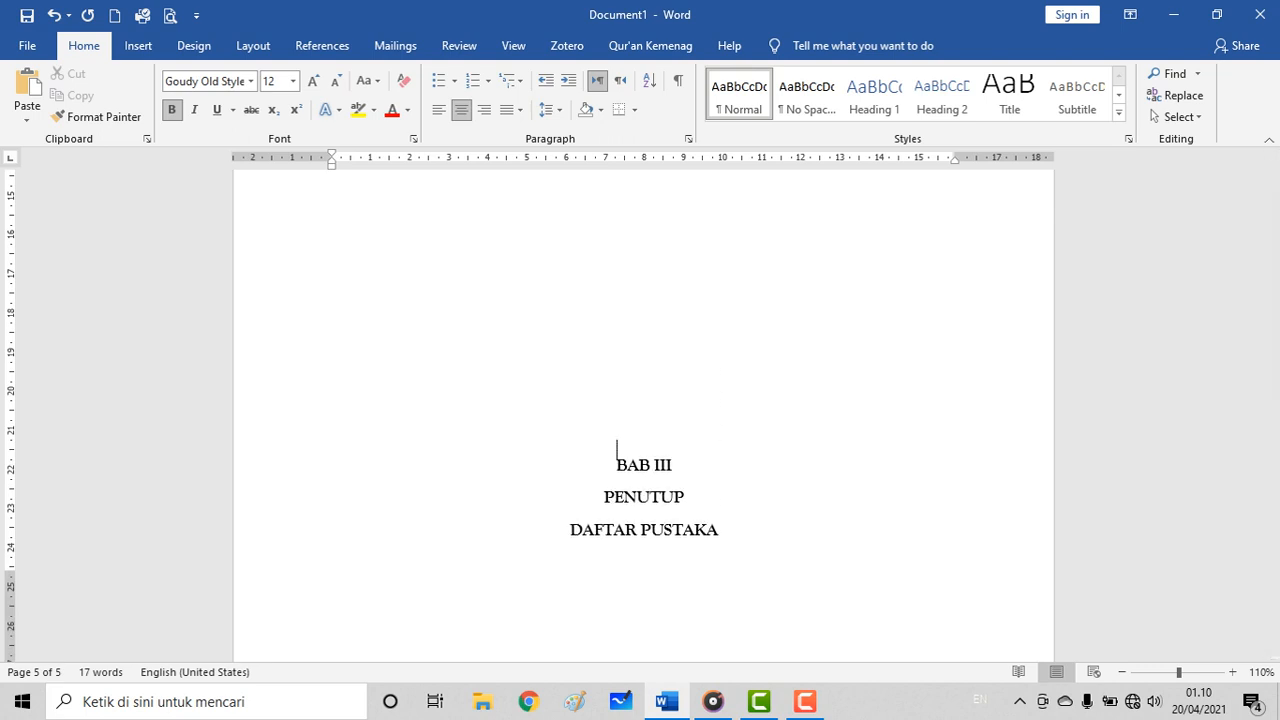
pyautogui.press('Return')
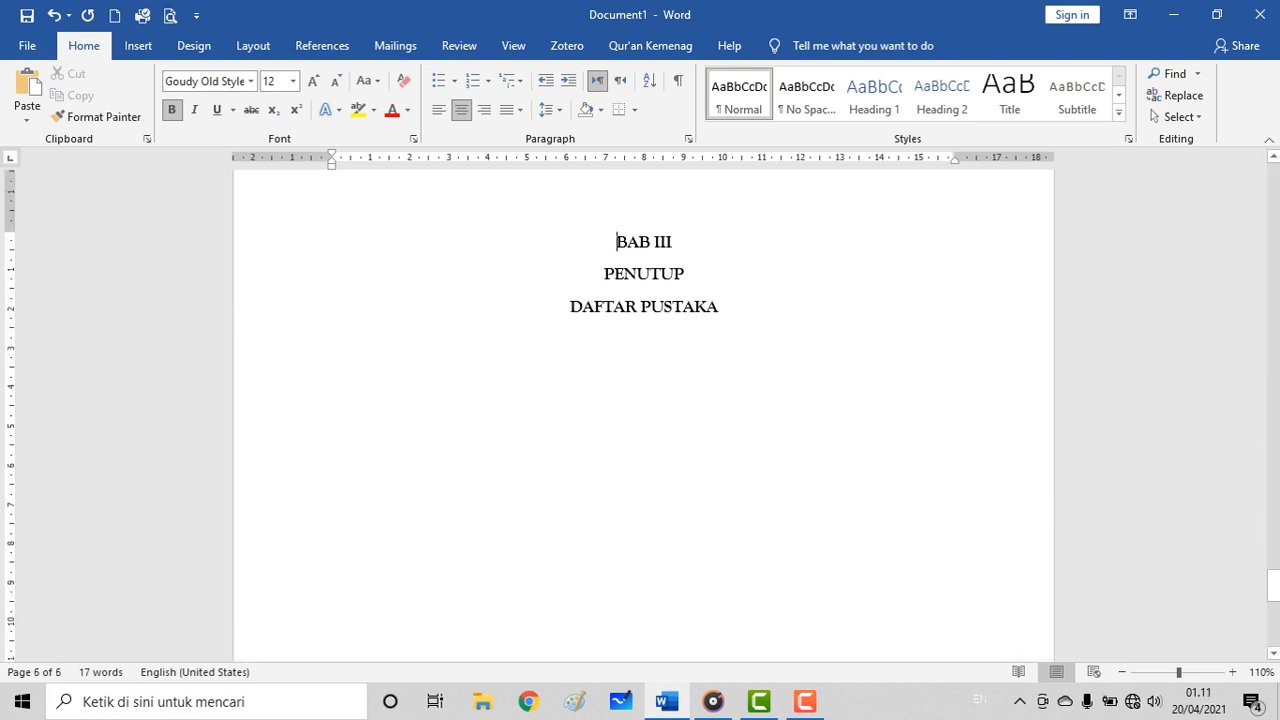
# Step: Insert blank lines between "PENUTUP" and "DAFTAR PUSTAKA" until the "DAFTAR PUSTAKA" heading starts page 7
pyautogui.click(571, 307)
pyautogui.press('Return')
pyautogui.press('Return')
pyautogui.press('Return')
pyautogui.press('Return')
pyautogui.press('Return')
pyautogui.press('Return')
pyautogui.press('Return')
pyautogui.press('Return')
pyautogui.press('Return')
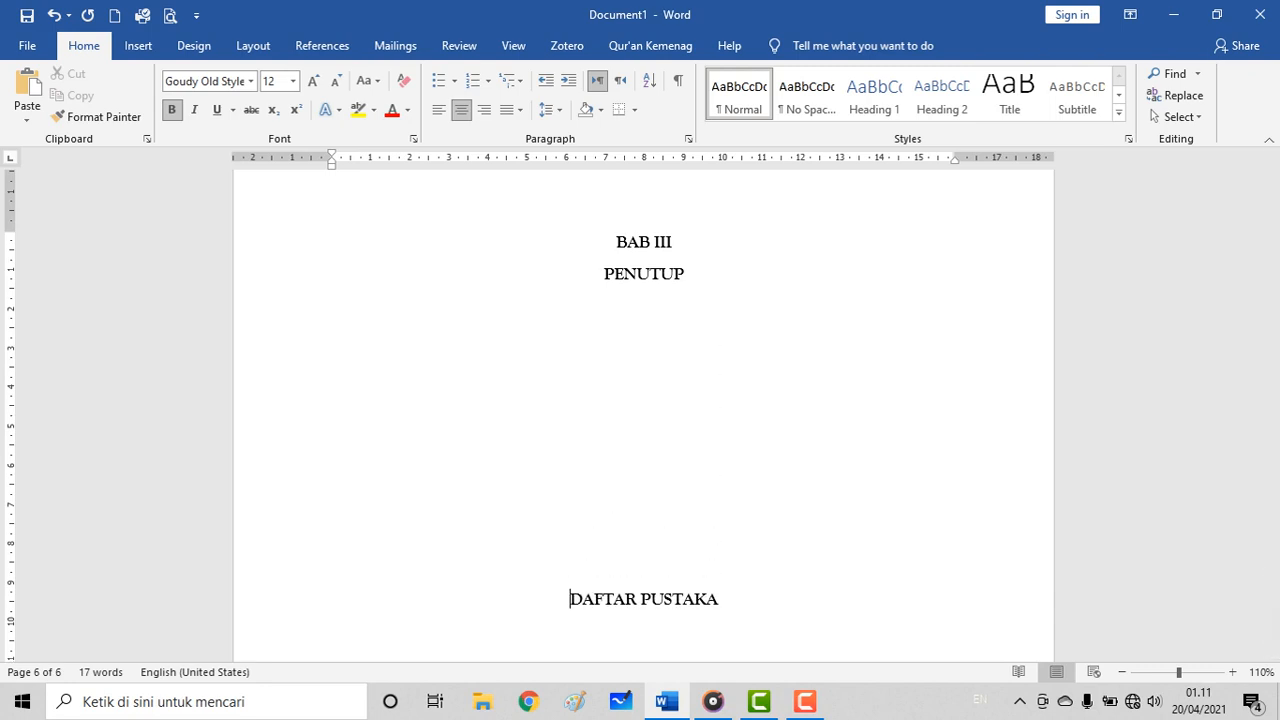
pyautogui.scroll(-3, 643, 415)
pyautogui.press('Return')
pyautogui.press('Return')
pyautogui.press('Return')
pyautogui.press('Return')
pyautogui.scroll(-3, 643, 415)
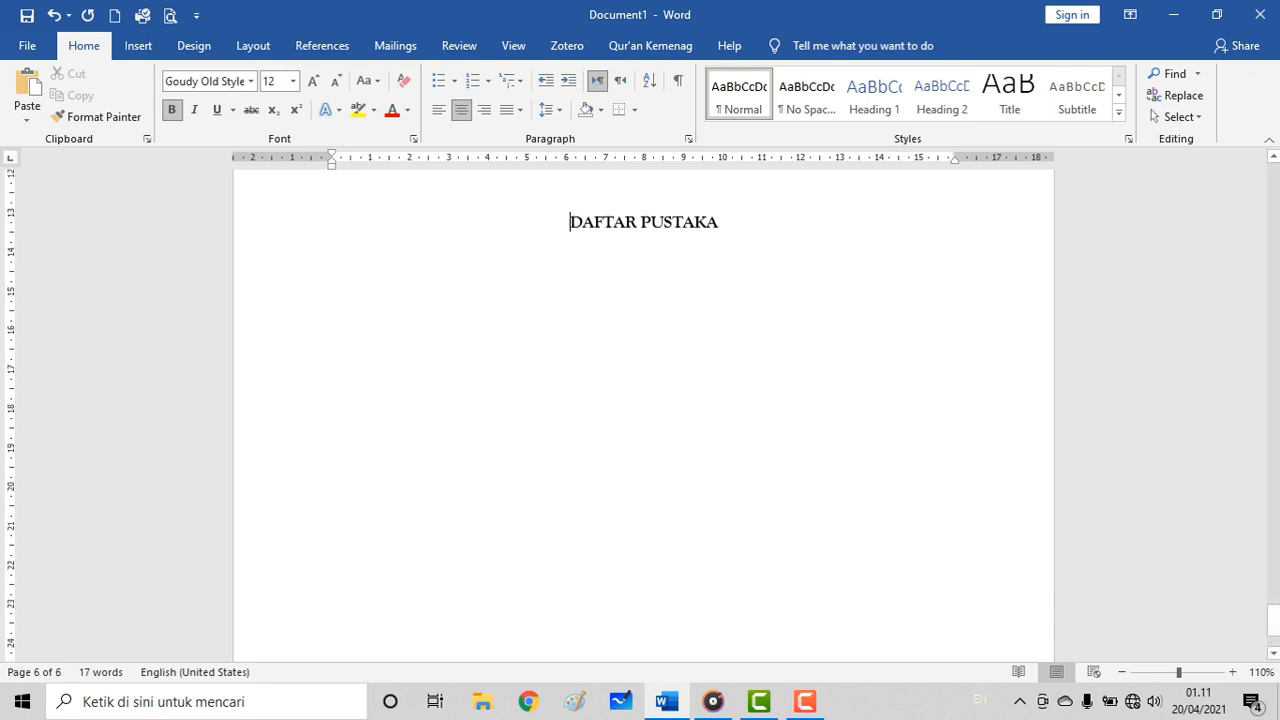
pyautogui.press('Return')
pyautogui.press('Return')
pyautogui.press('Return')
pyautogui.press('Return')
pyautogui.press('Return')
pyautogui.press('Return')
pyautogui.press('Return')
pyautogui.press('Return')
pyautogui.press('Return')
pyautogui.press('Return')
pyautogui.press('Return')
pyautogui.press('Return')
pyautogui.scroll(-3, 643, 415)
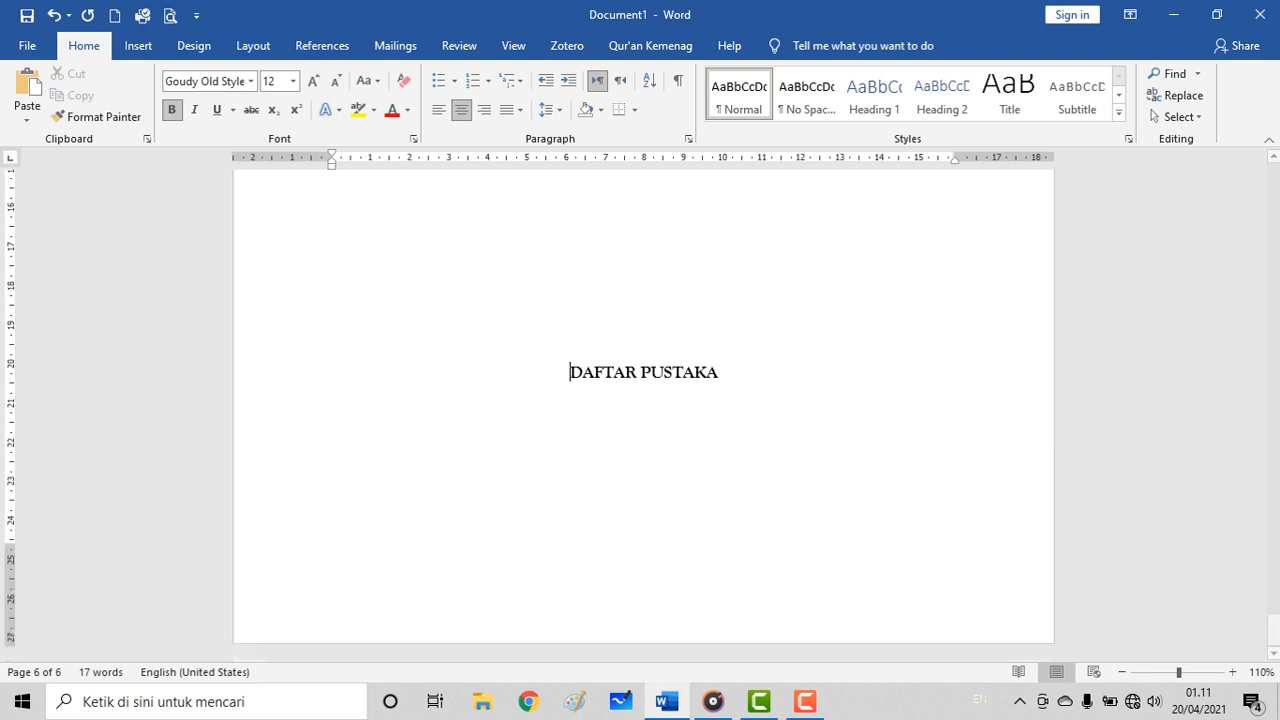
pyautogui.press('Return')
pyautogui.press('Return')
pyautogui.press('Return')
pyautogui.press('Return')
pyautogui.press('Return')
pyautogui.press('Return')
pyautogui.press('Return')
pyautogui.scroll(-2, 643, 415)
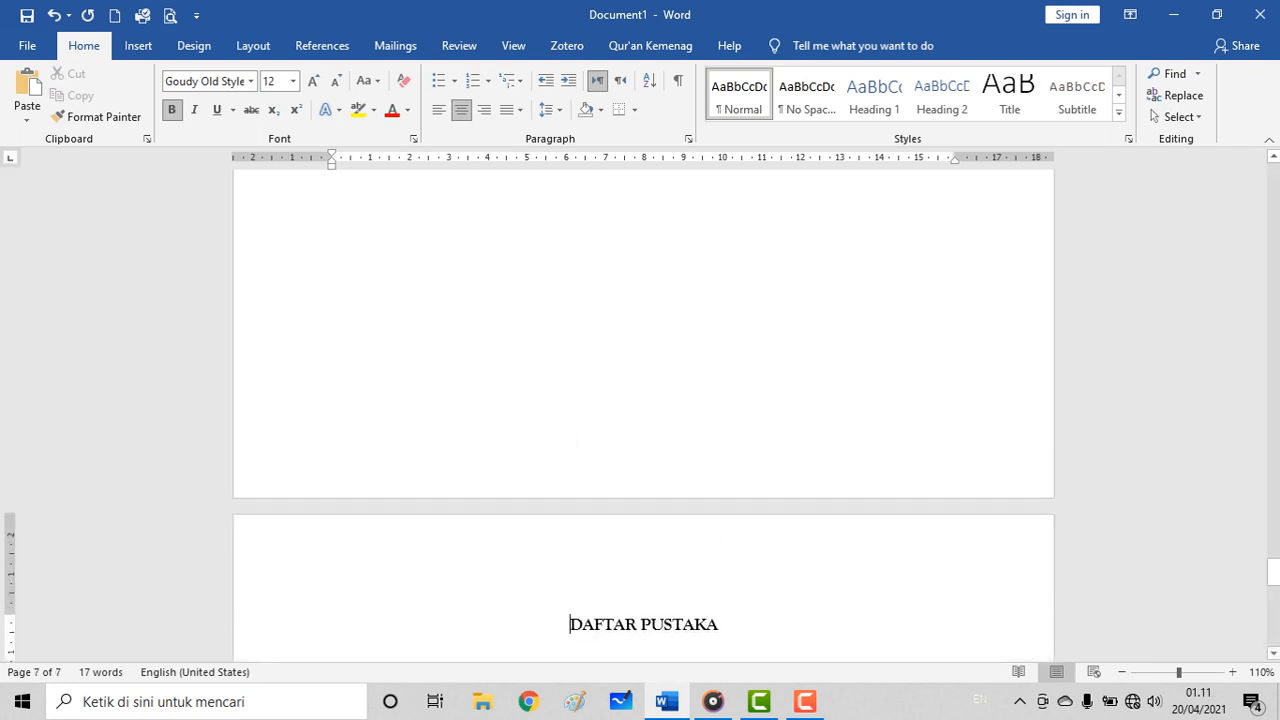
# Step: Review the page placement of every heading from "DAFTAR PUSTAKA" back to the title page
pyautogui.scroll(10, 643, 415)
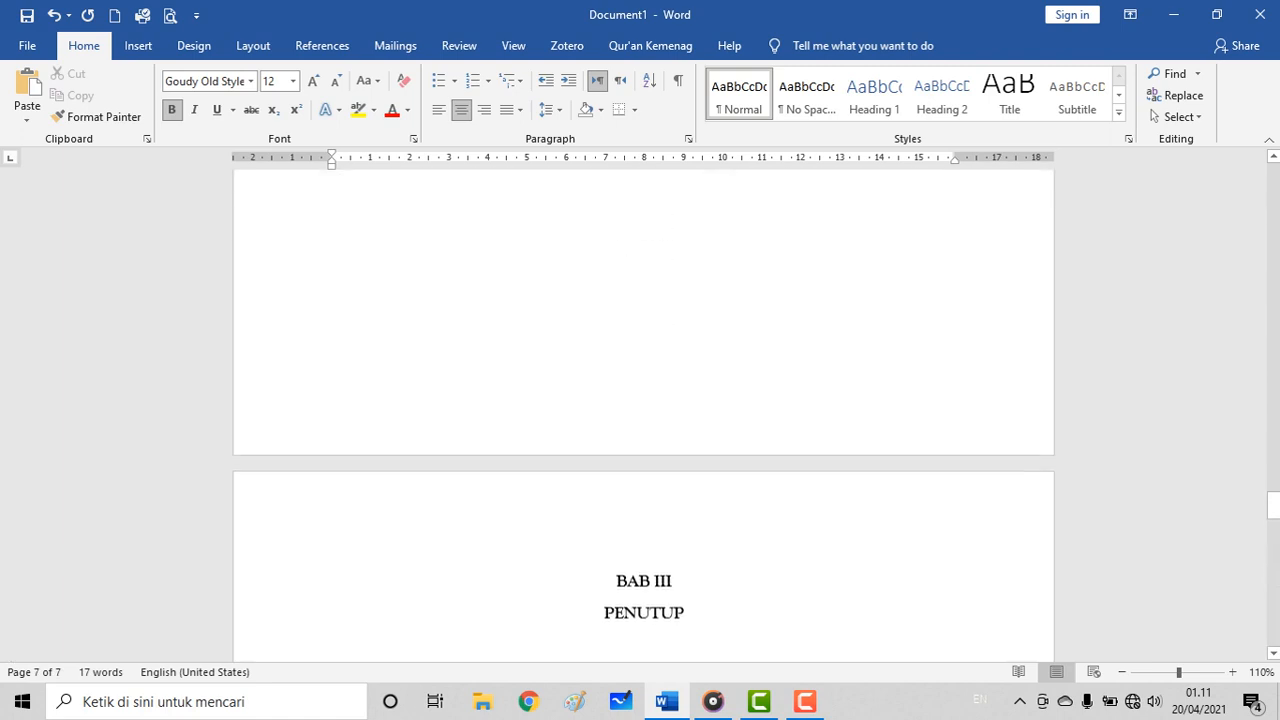
pyautogui.scroll(10, 643, 415)
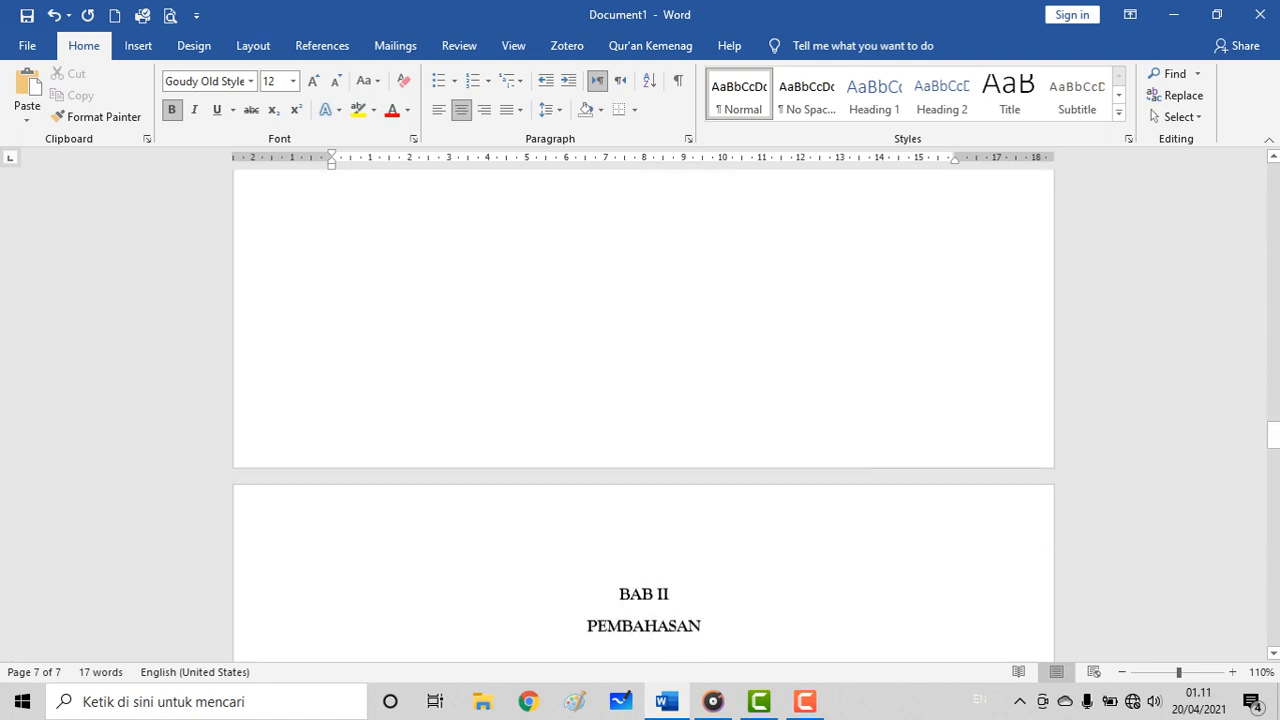
pyautogui.scroll(10, 643, 415)
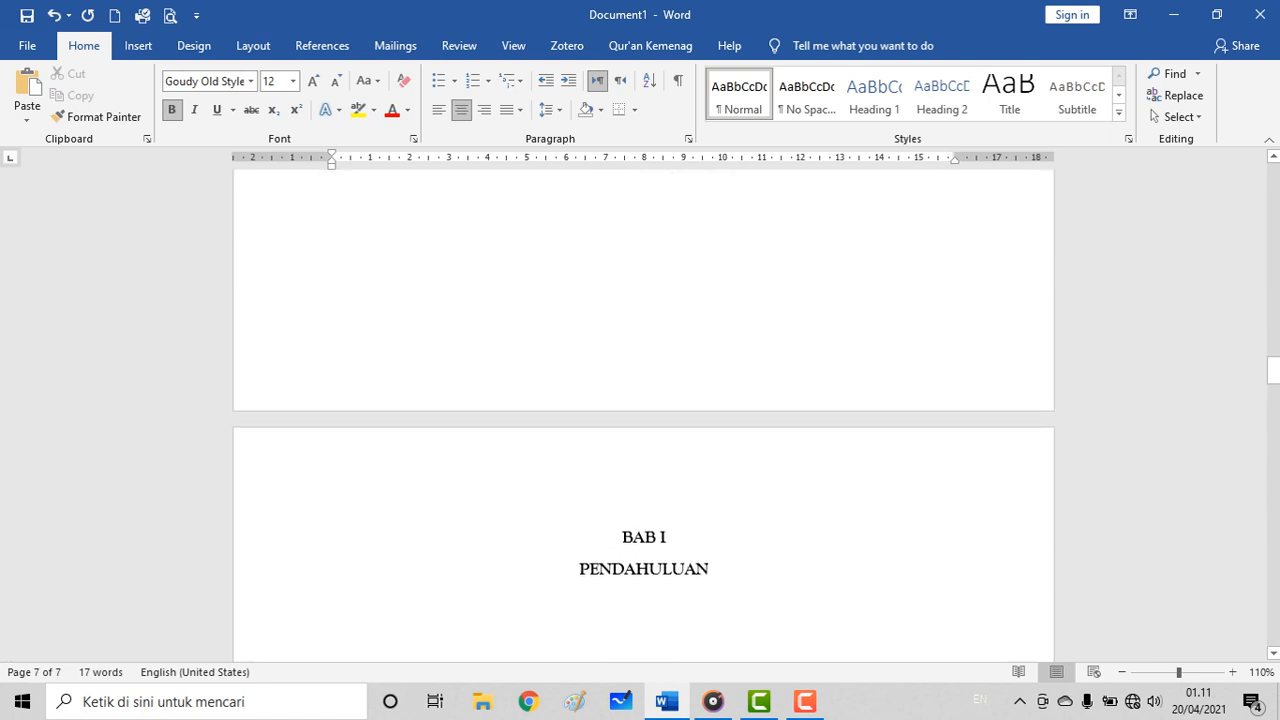
pyautogui.scroll(10, 643, 415)
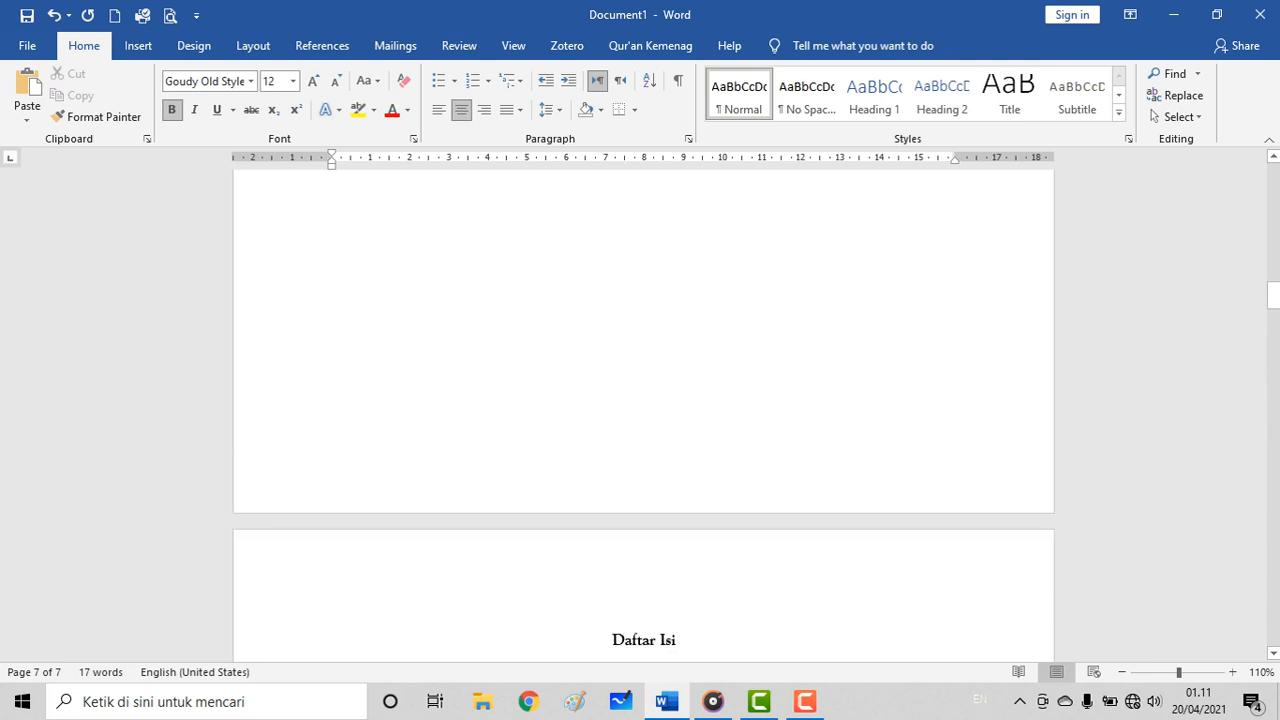
pyautogui.scroll(10, 643, 415)
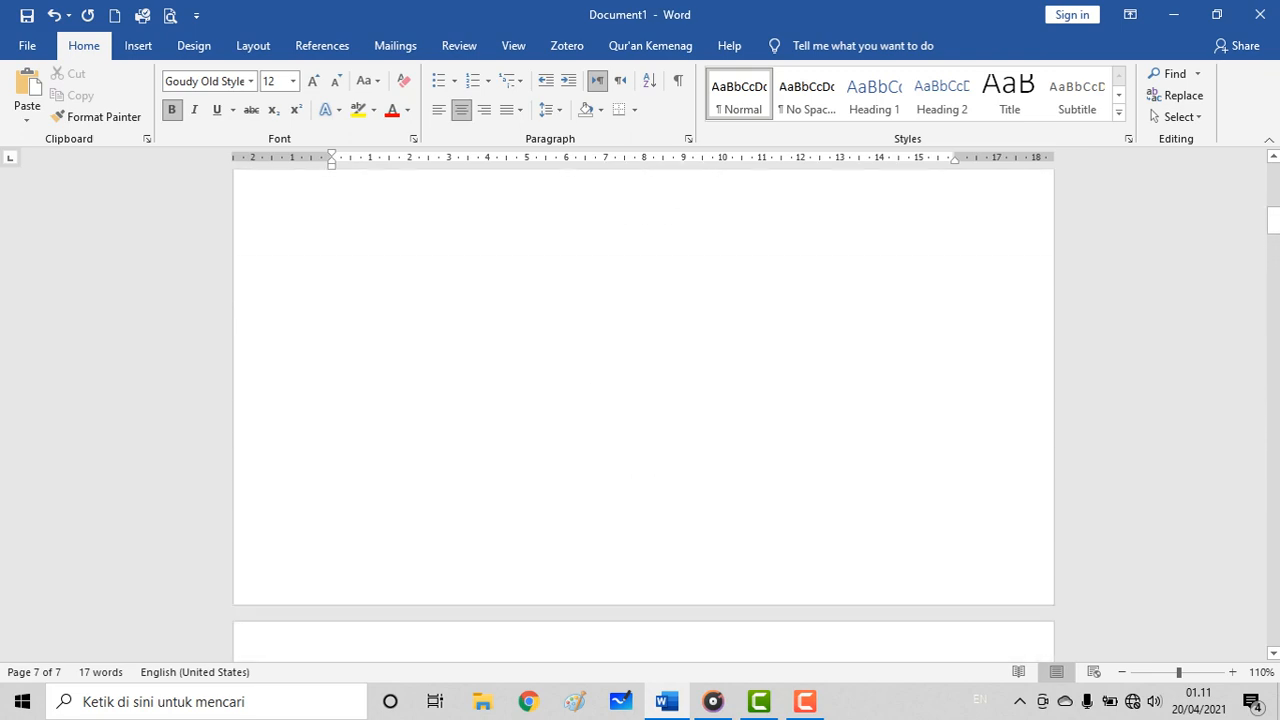
pyautogui.scroll(5, 643, 415)
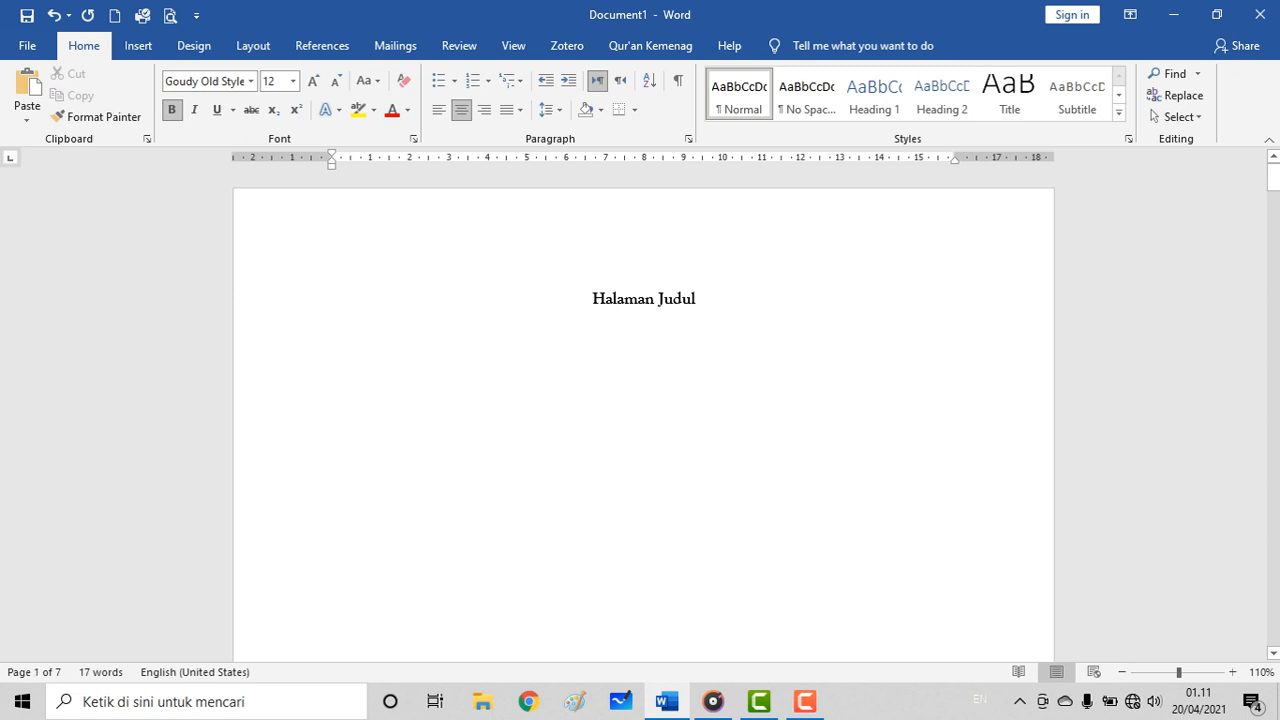
pyautogui.scroll(-2, 643, 415)
pyautogui.scroll(2, 643, 415)
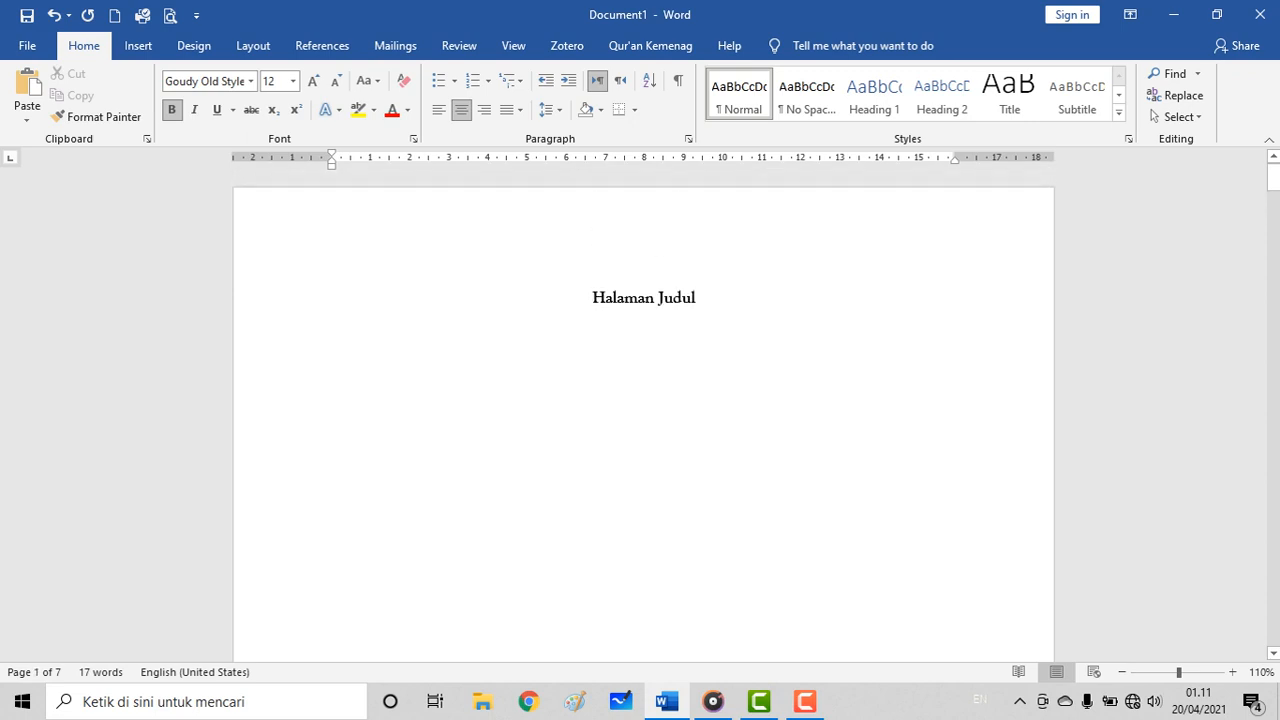
# Step: Replace "Halaman Judul" on page 1 with the title "URGENSI BIMBINGAN KONSELING DI MI/SD ERA PANDEMI COVID 19"
pyautogui.moveTo(592, 298); pyautogui.dragTo(704, 300)
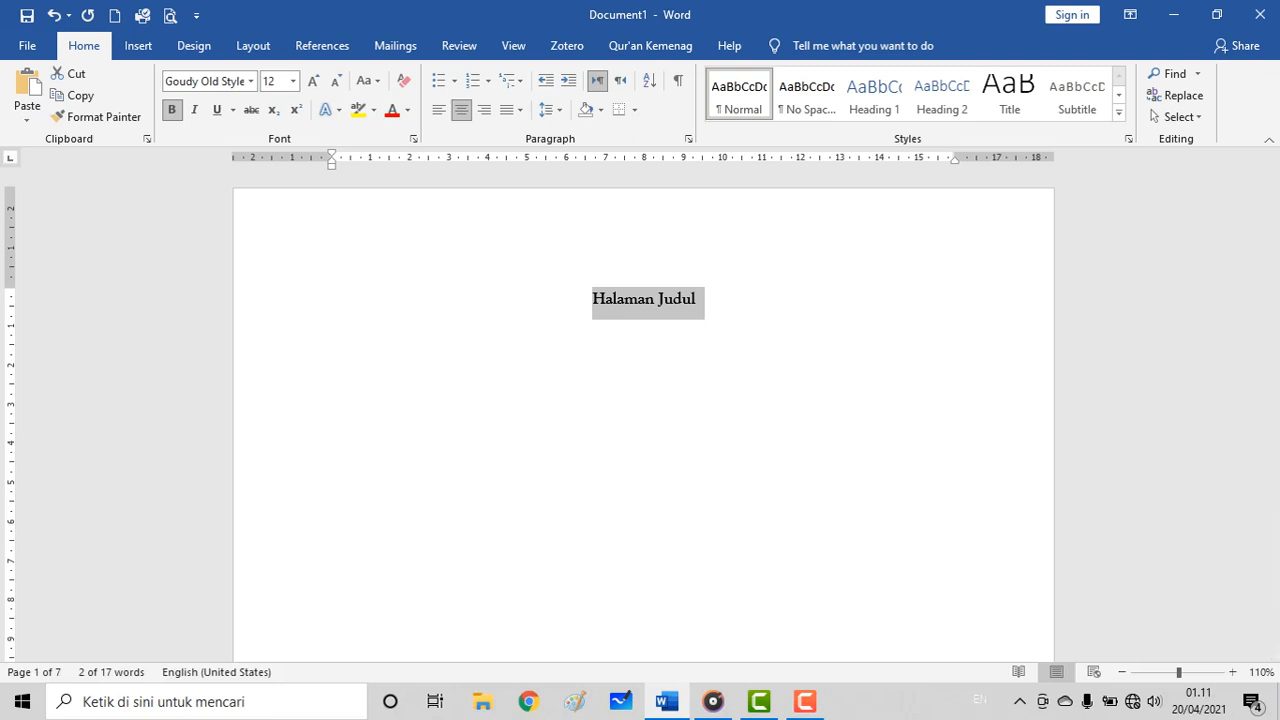
pyautogui.write('URG')
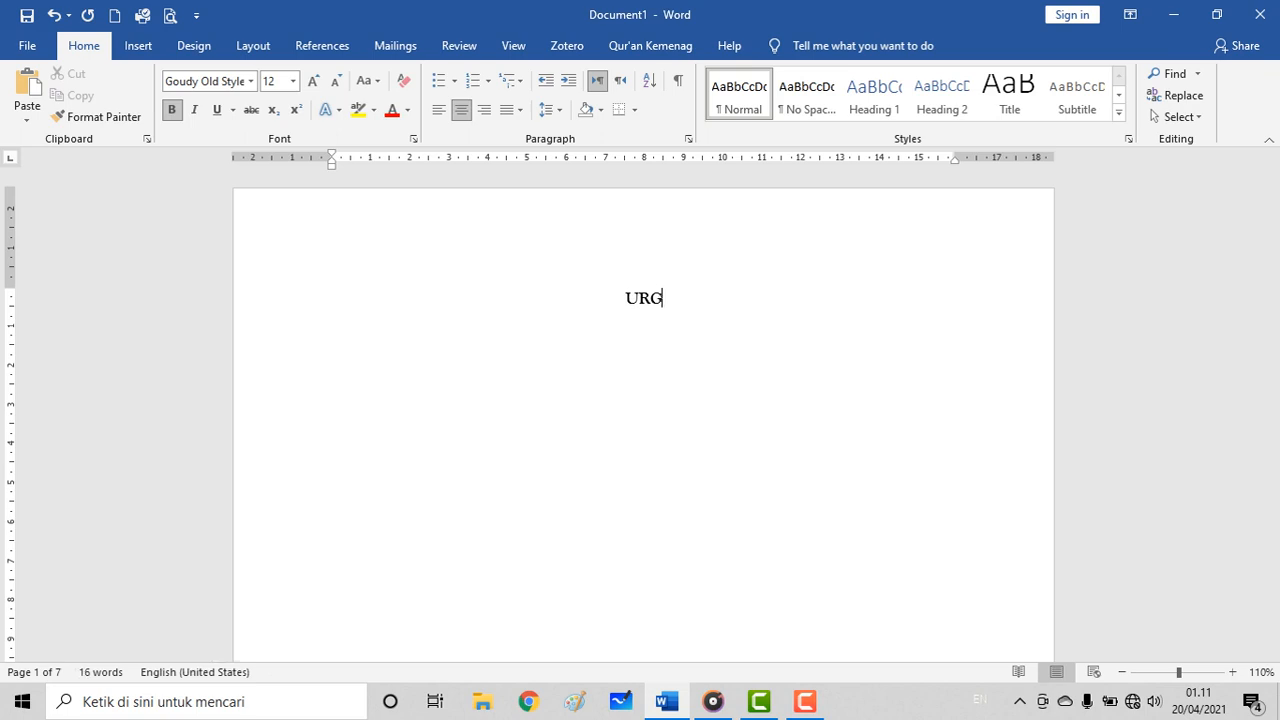
pyautogui.write('ENSI BIMB')
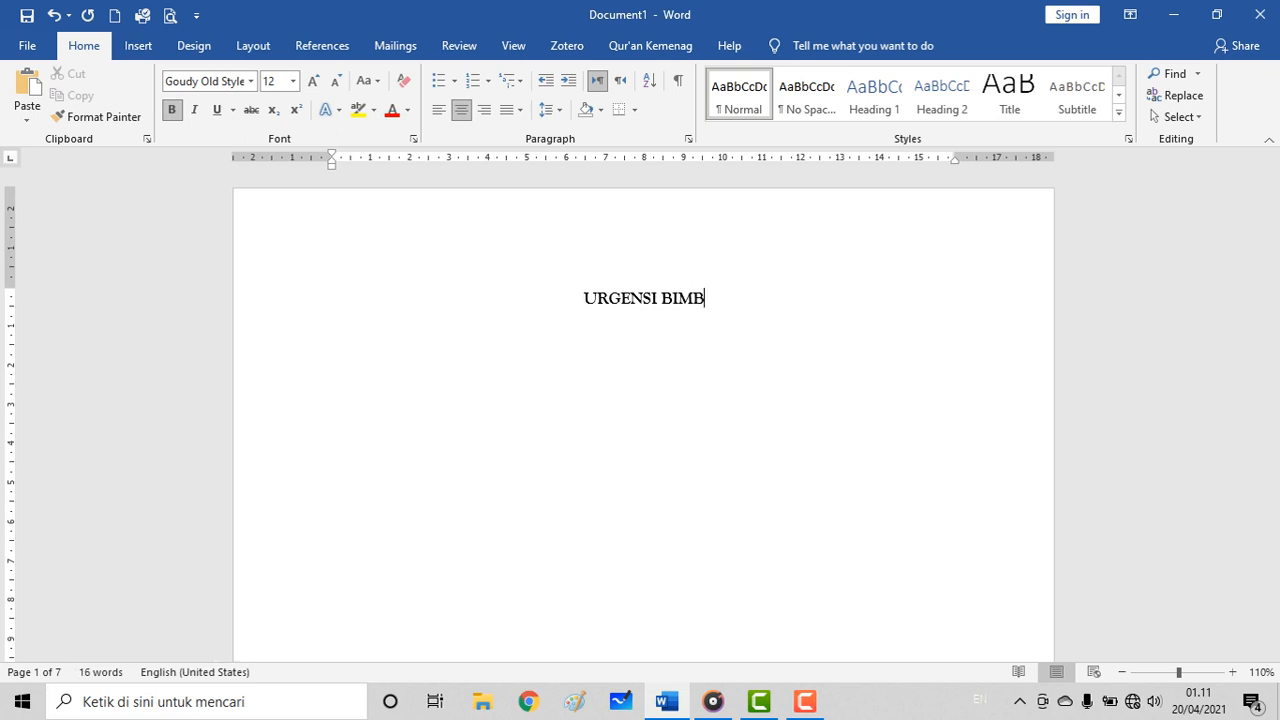
pyautogui.write('INGAN KONS')
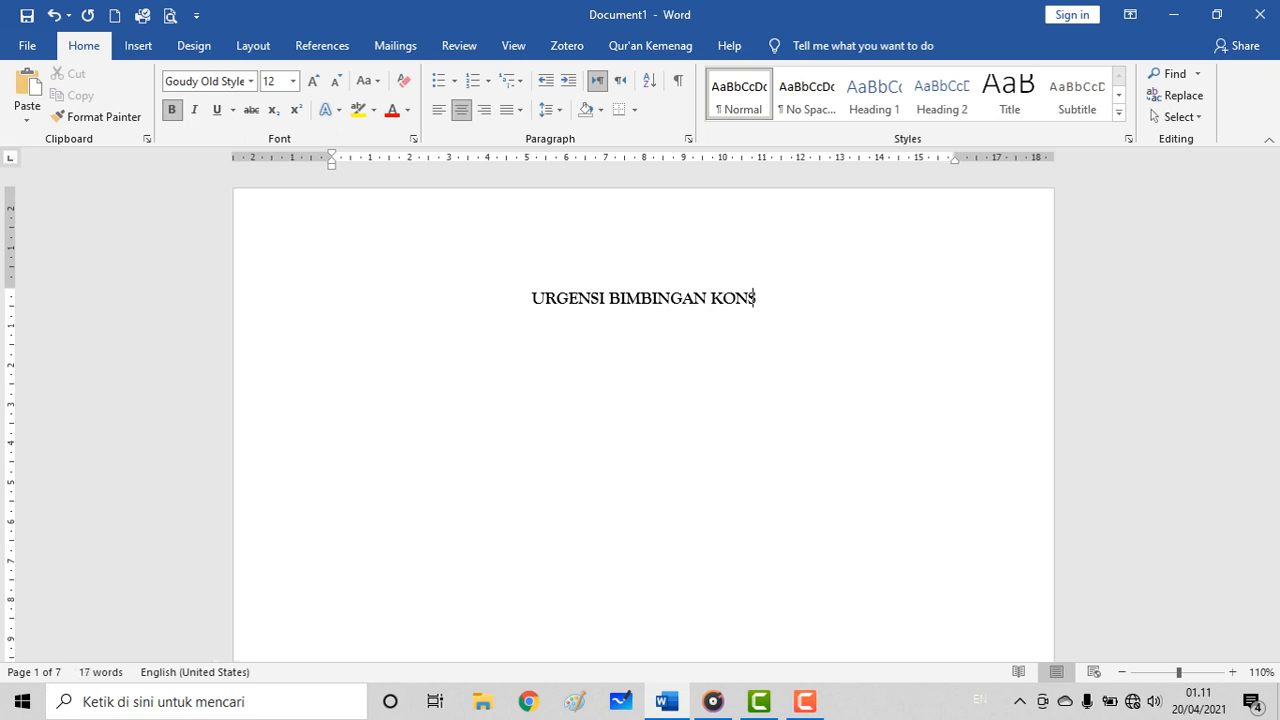
pyautogui.write('ELING')
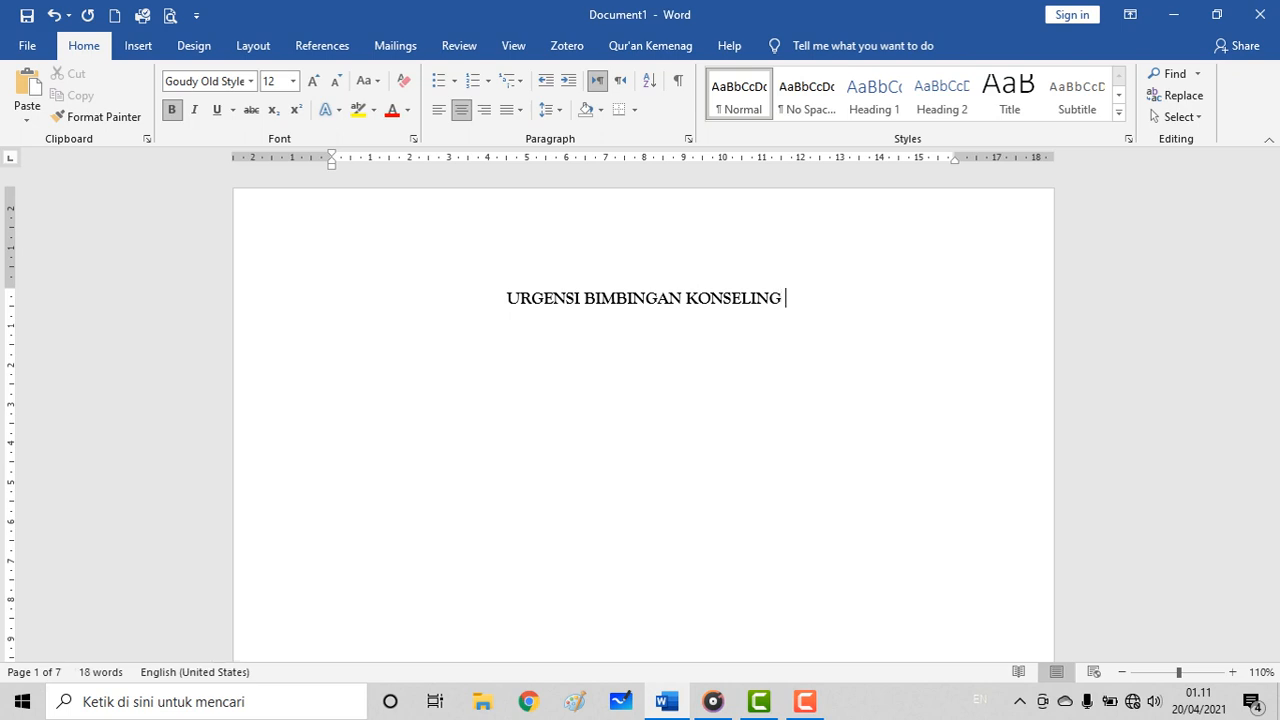
pyautogui.write(' DI M')
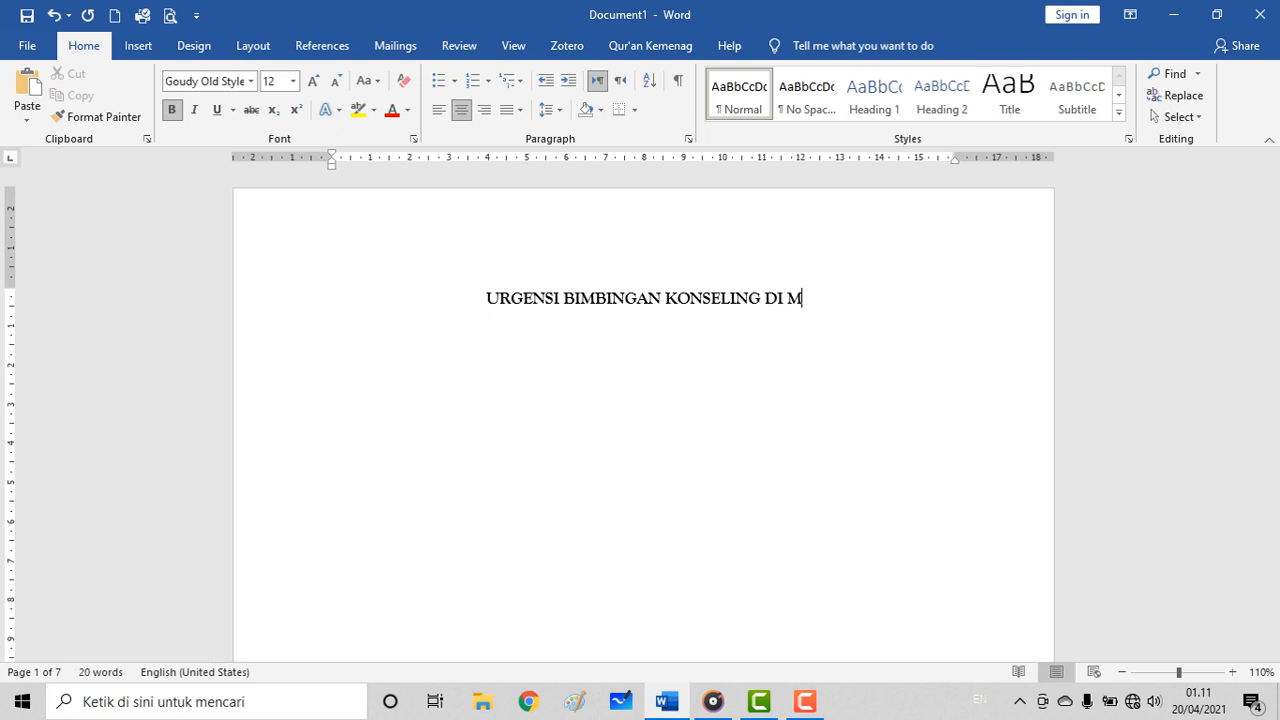
pyautogui.write('I')
pyautogui.write('/')
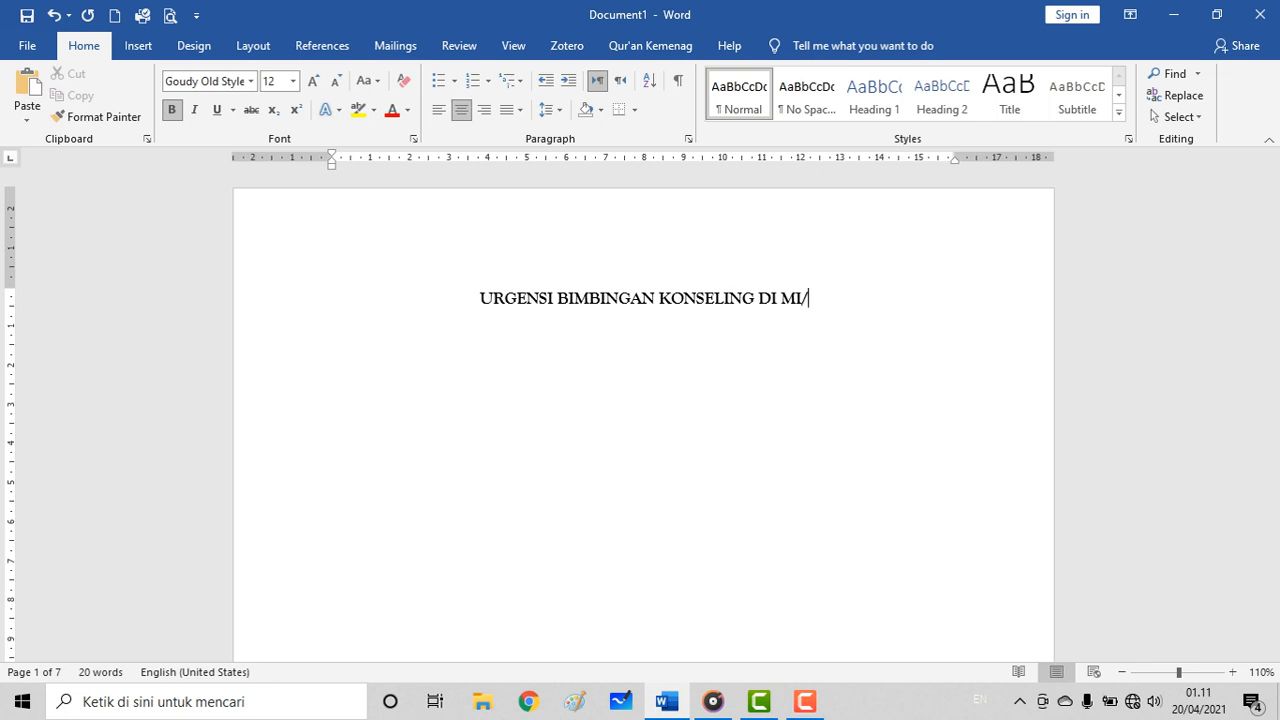
pyautogui.write('SD ERA')
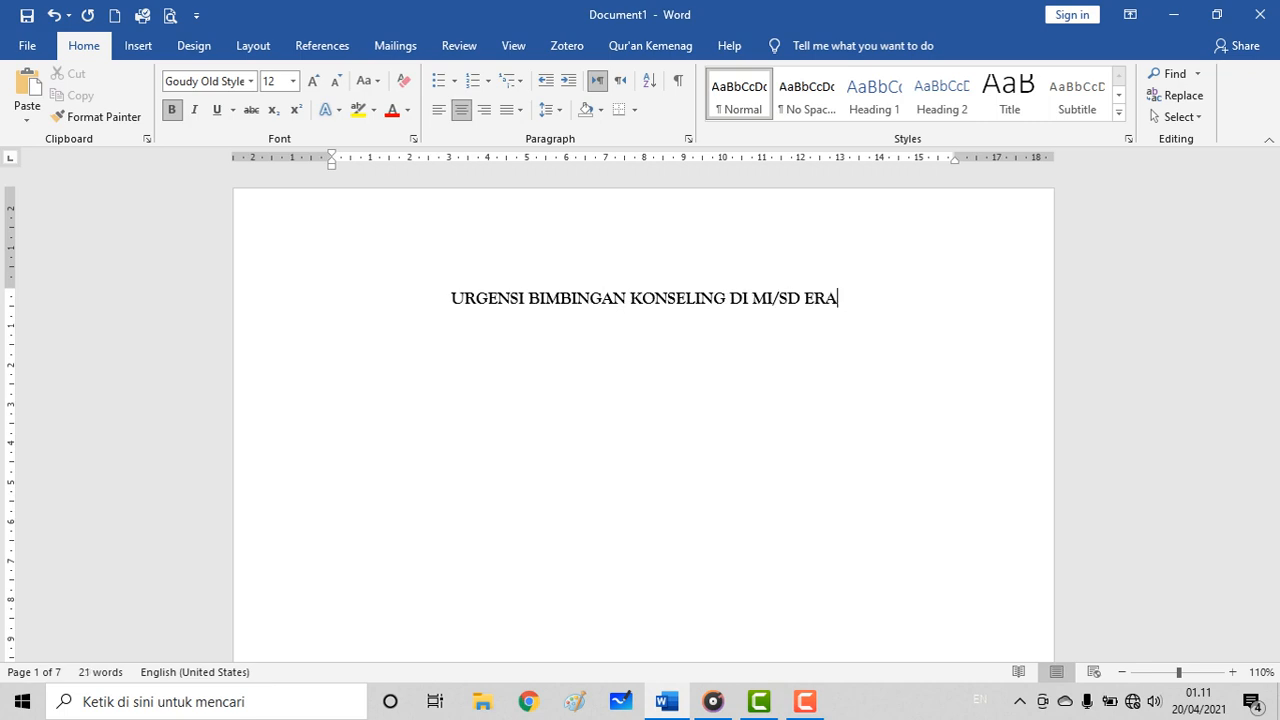
pyautogui.write(' PANDEMI')
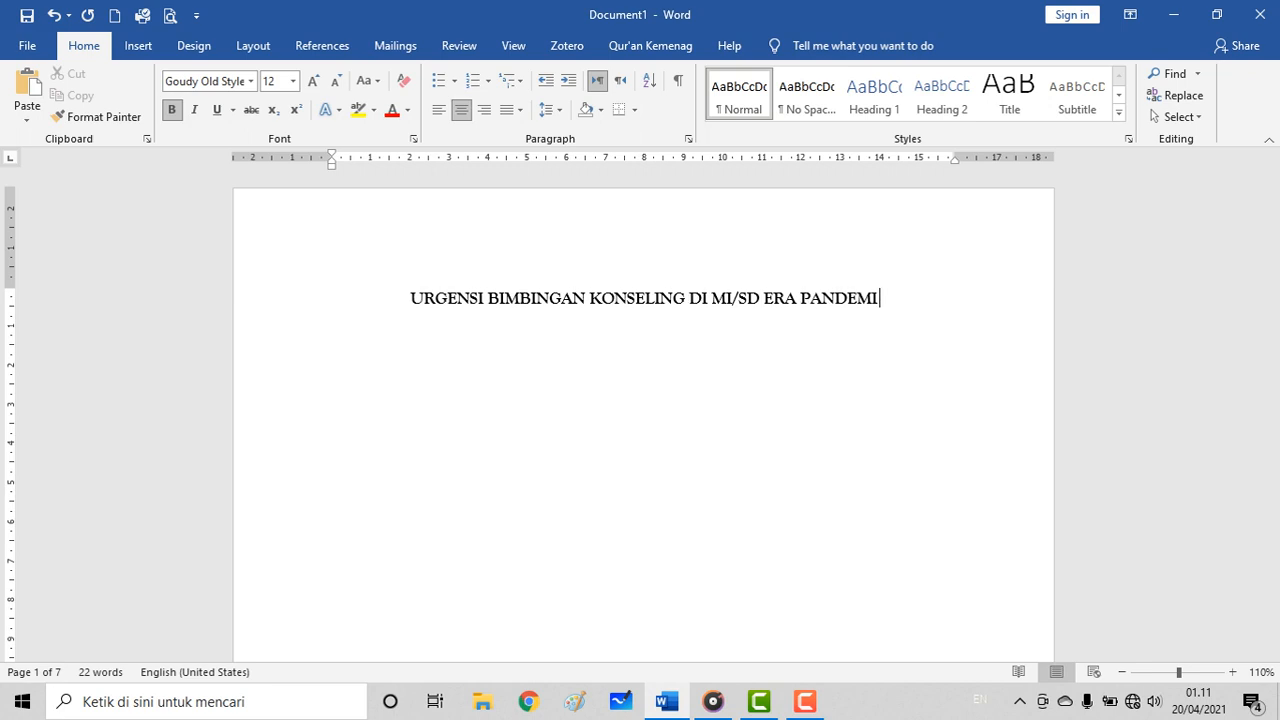
pyautogui.write(' COVID')
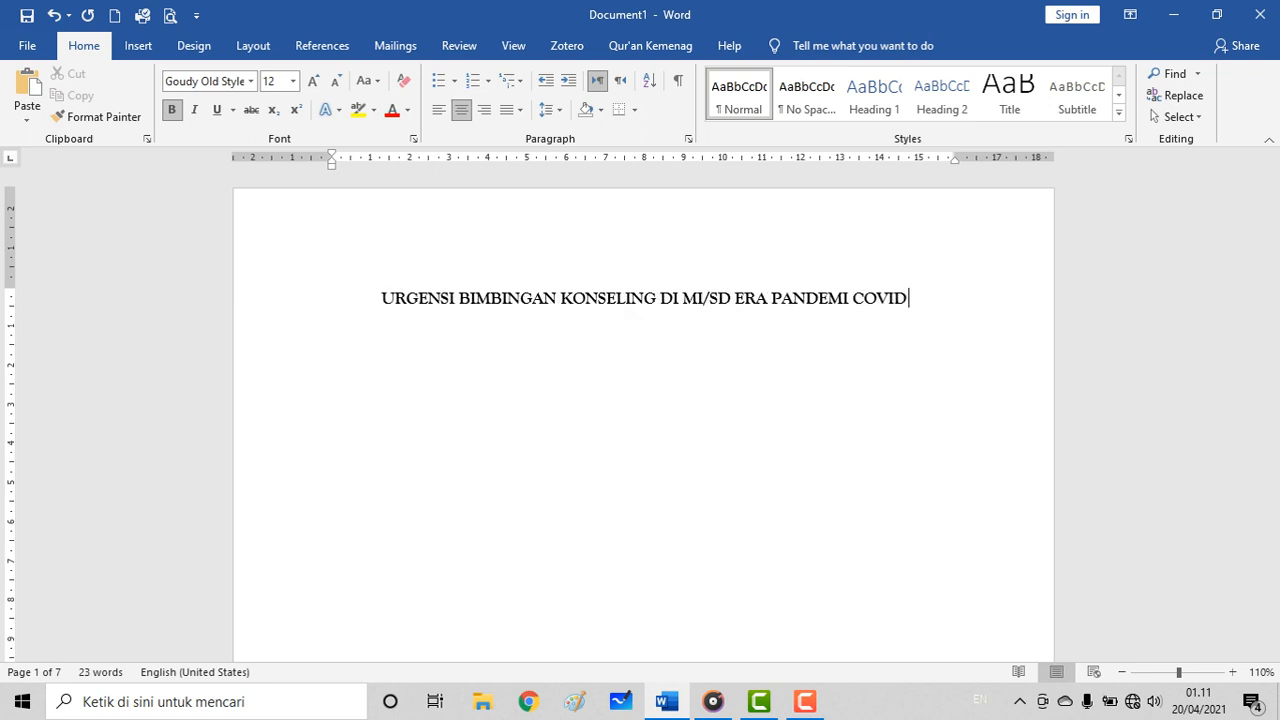
pyautogui.write(' 19')
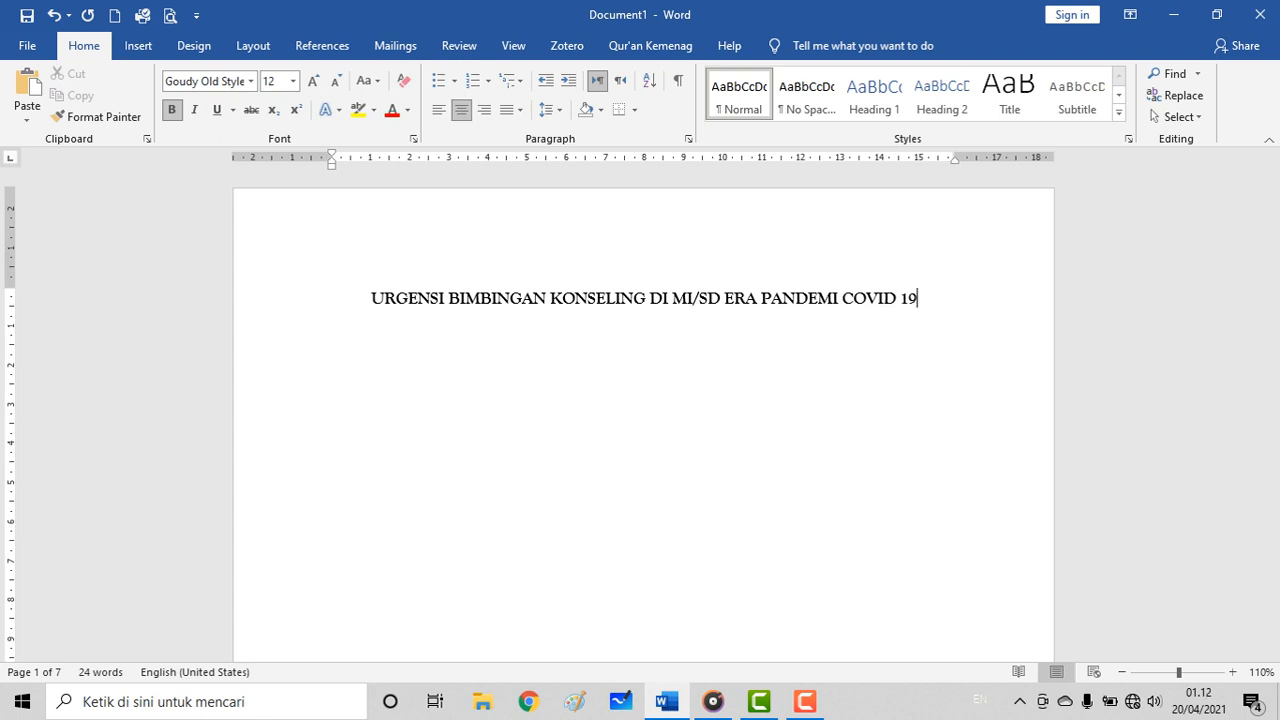
# Step: Start a left-aligned lettered list below "PENDAHULUAN" on the BAB I page with item A "Latar Belakang Masalah"
pyautogui.scroll(-1, 643, 400)
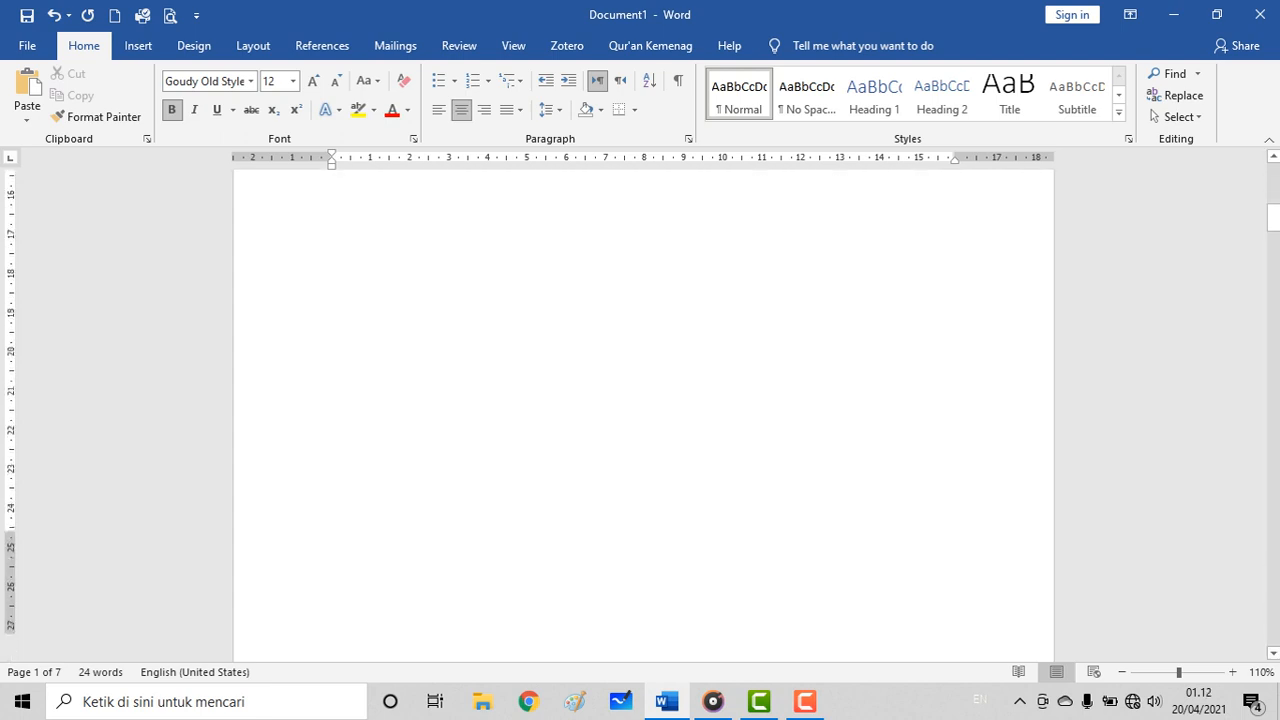
pyautogui.scroll(-10, 643, 410)
pyautogui.scroll(-10, 643, 410)
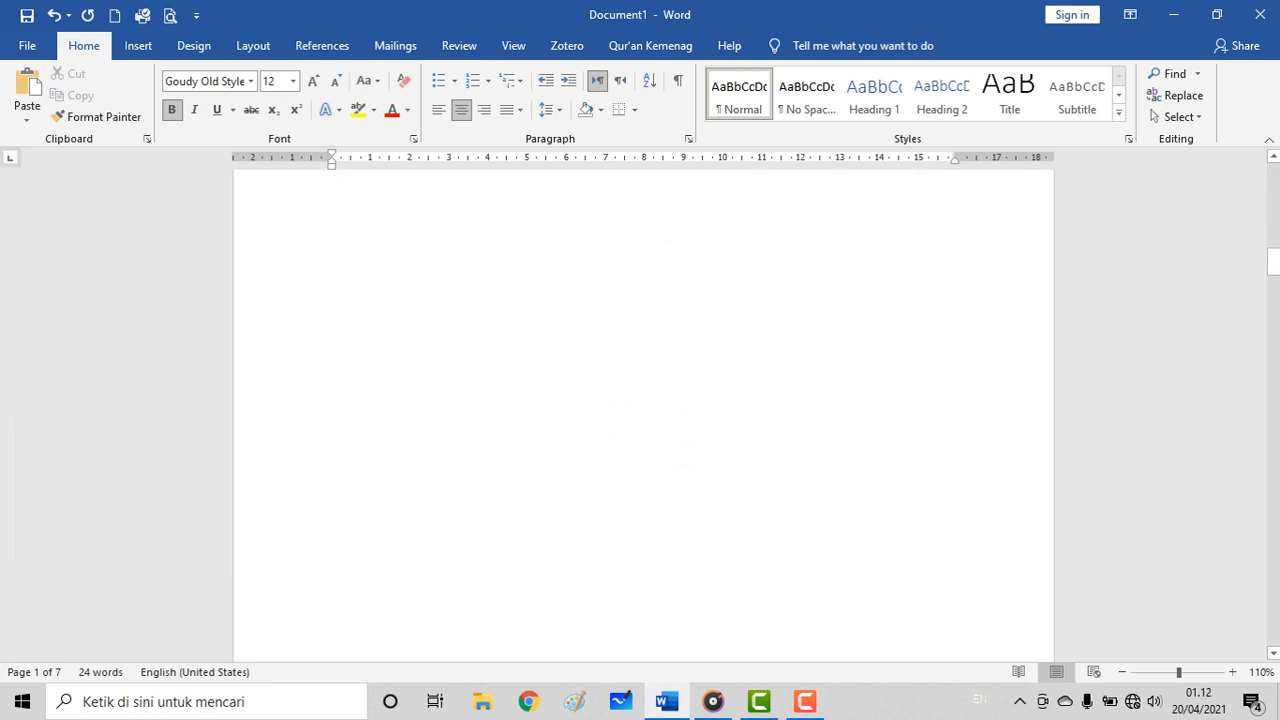
pyautogui.scroll(-10, 643, 410)
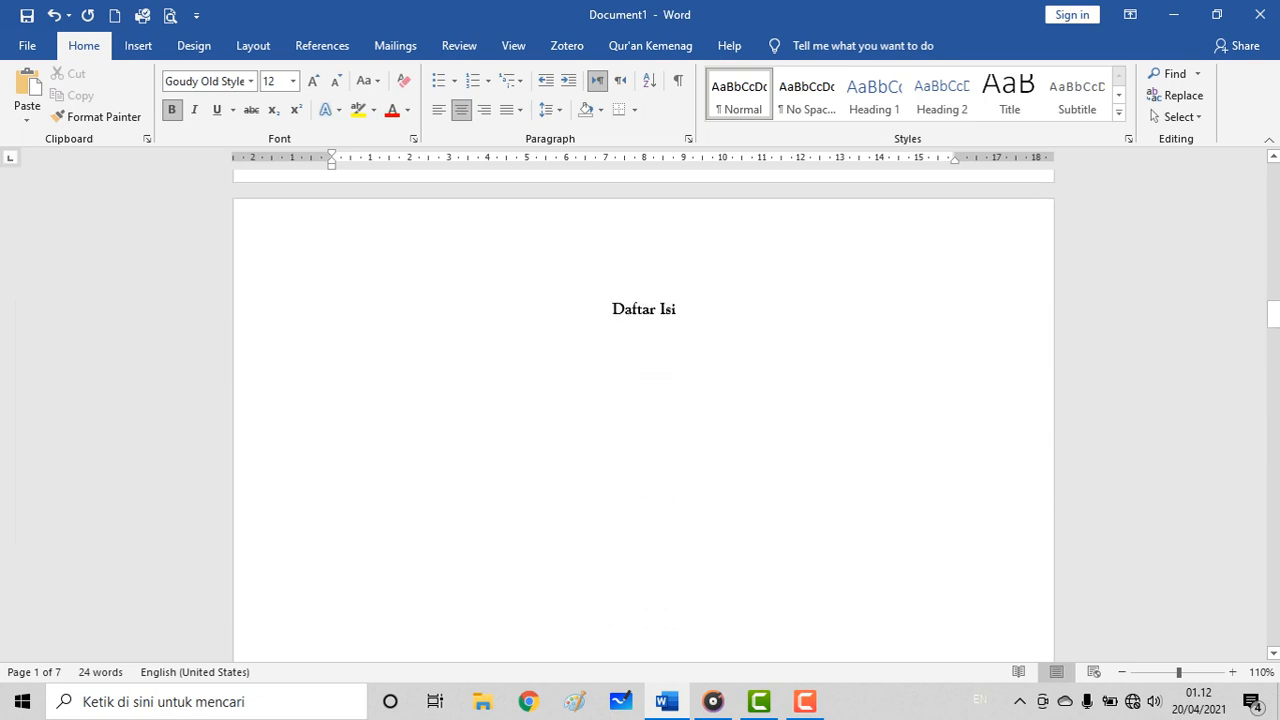
pyautogui.scroll(-6, 643, 410)
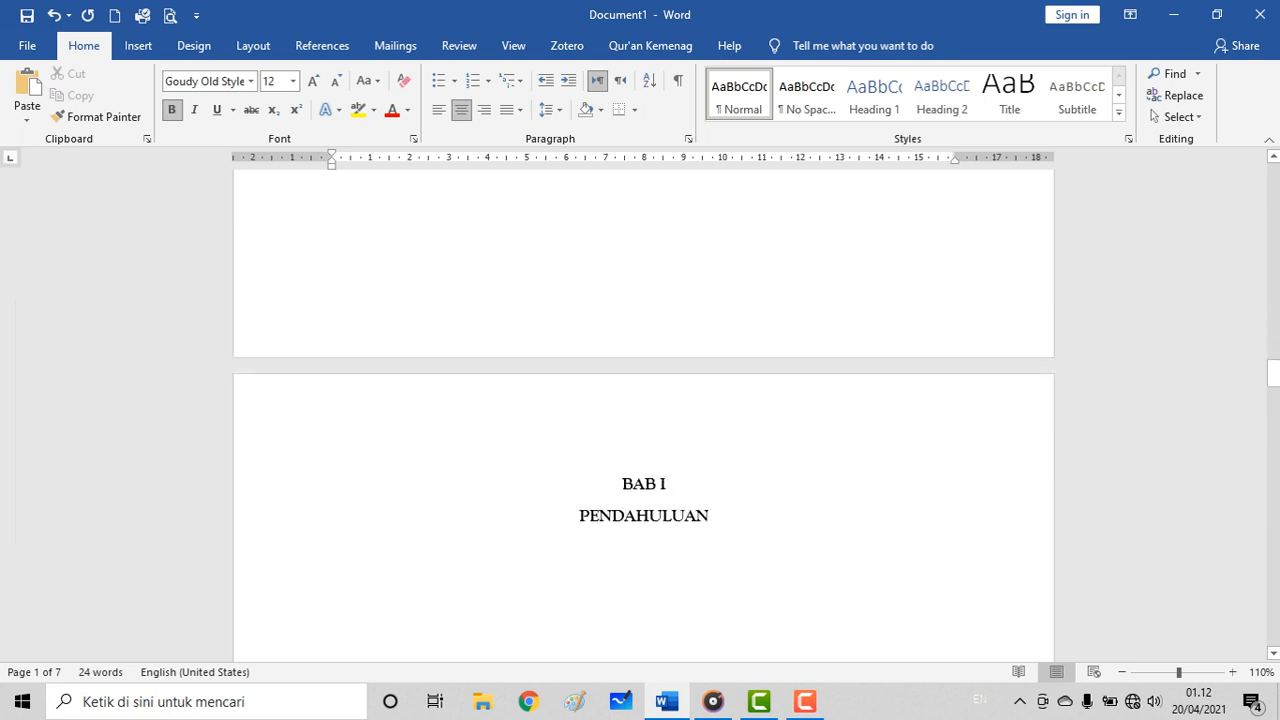
pyautogui.scroll(-1, 643, 410)
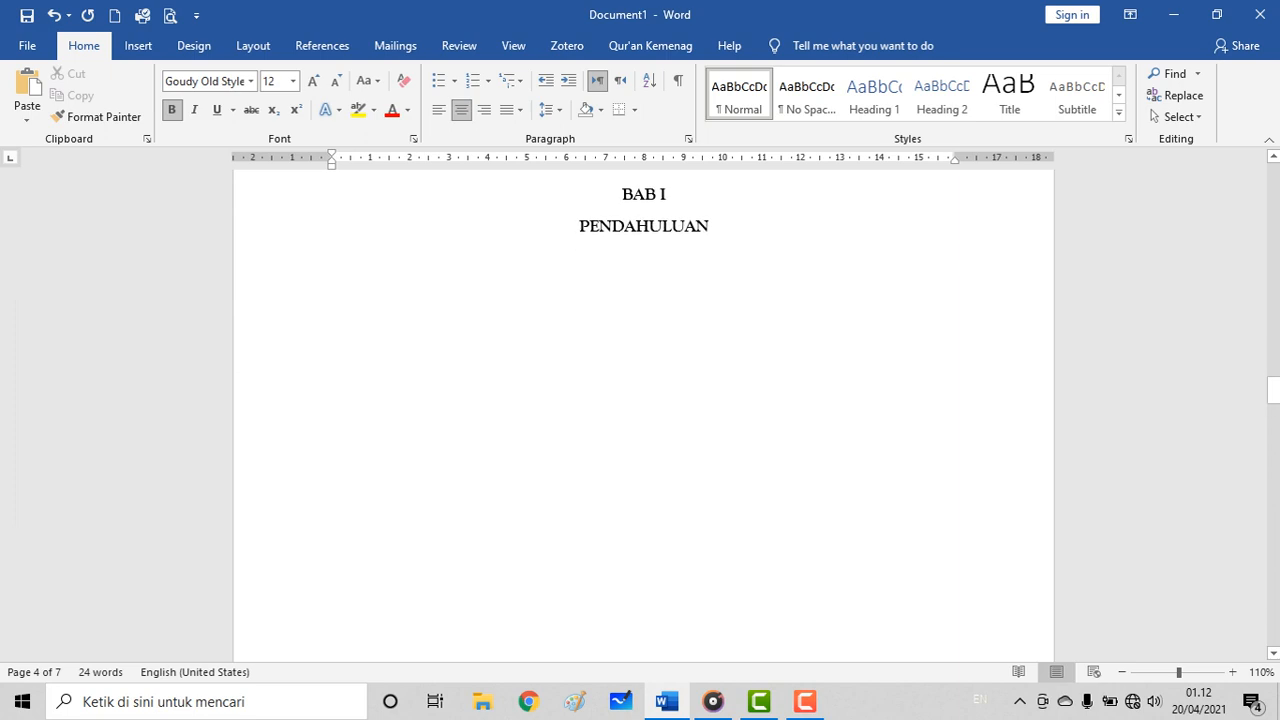
pyautogui.click(644, 258)
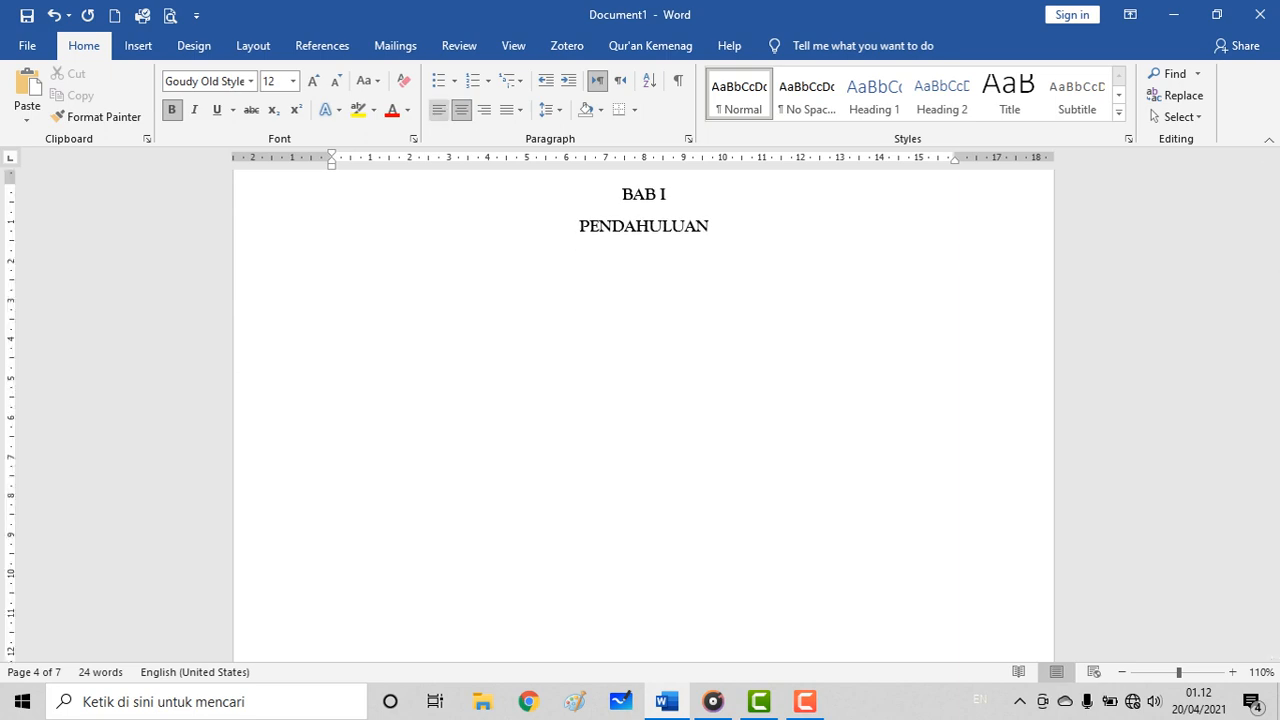
pyautogui.hotkey('ctrl', 'l')
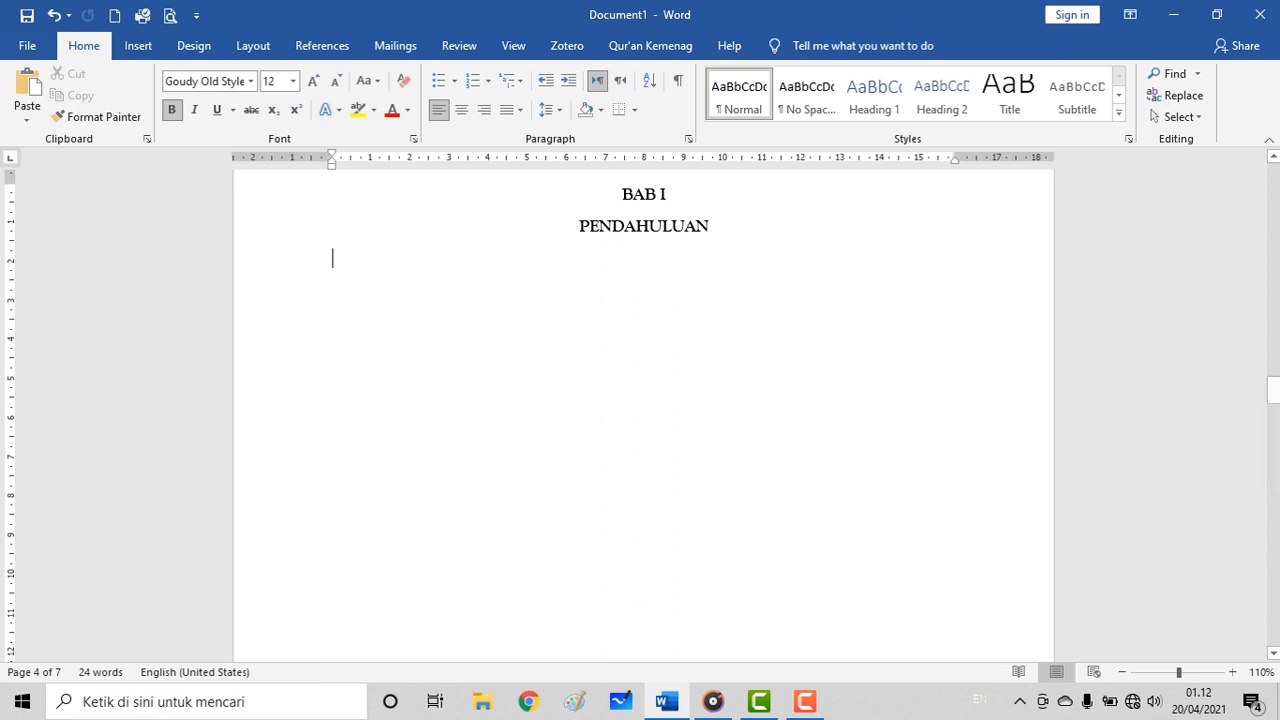
pyautogui.write('A. ')
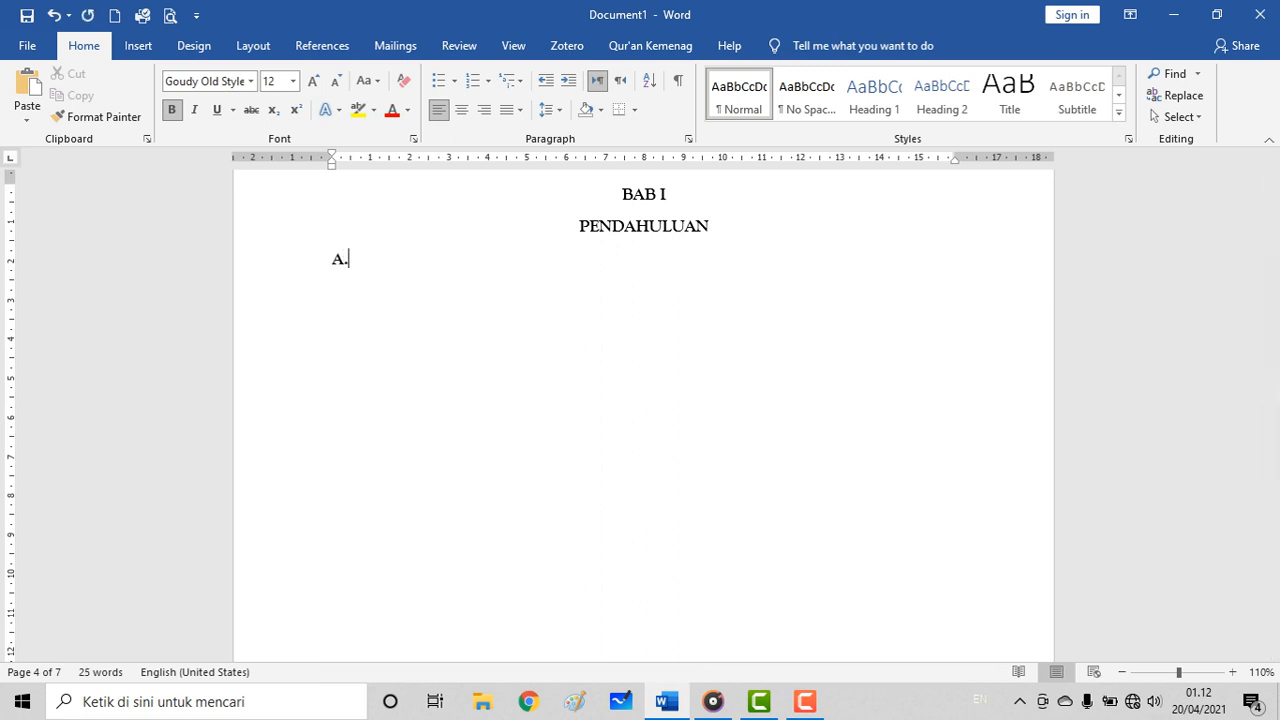
pyautogui.write('L')
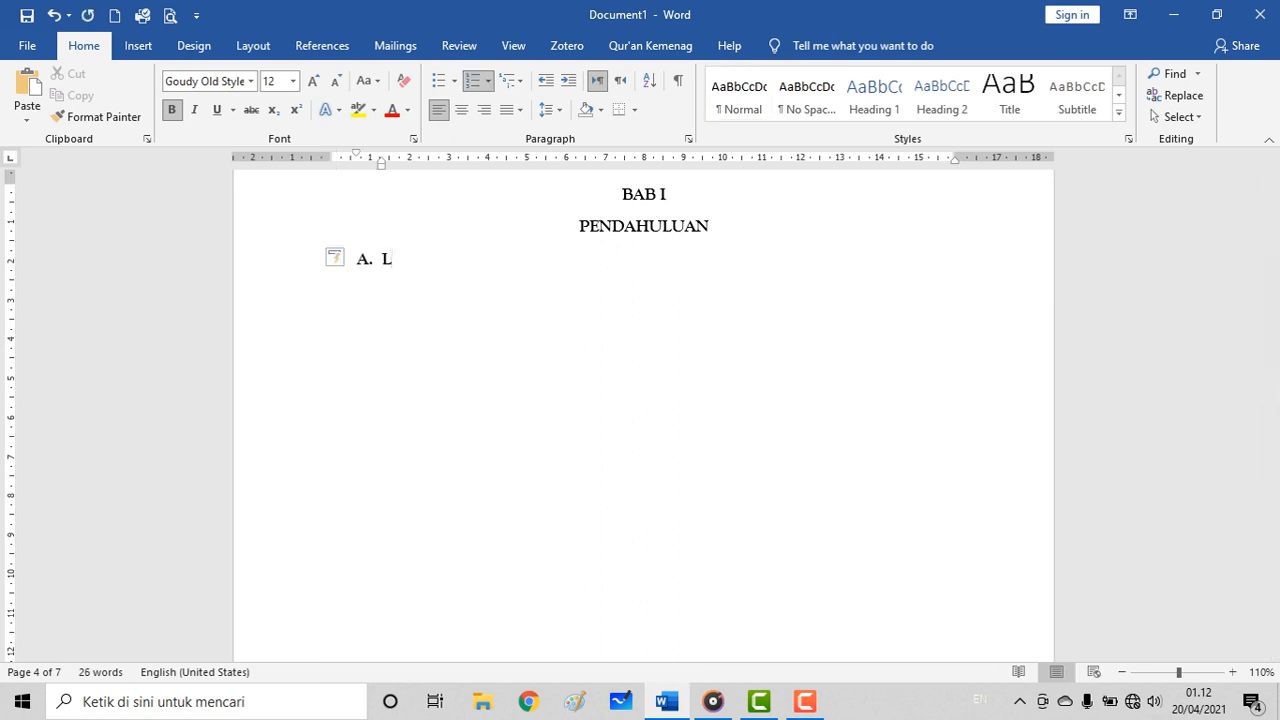
pyautogui.write('atar Belakang Ma')
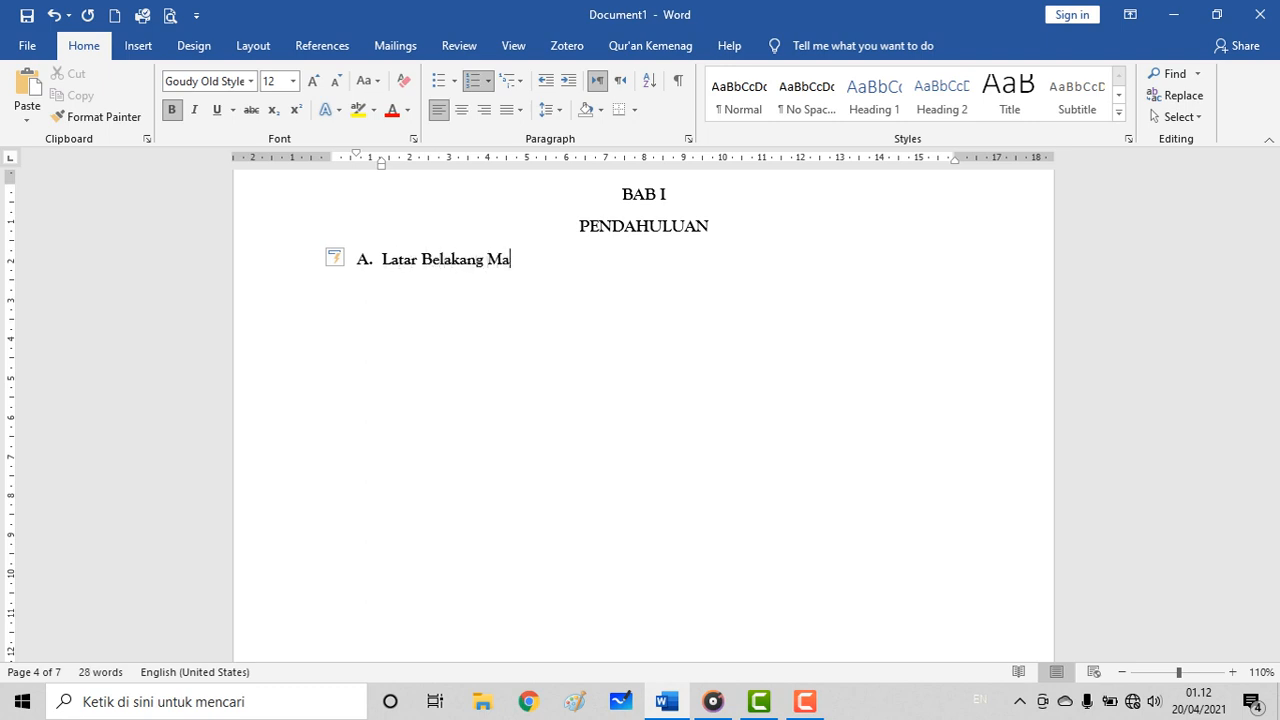
pyautogui.write('salah')
# Step: Add "Rumusan Masalah" and "Tujuan Penulisan" as items B and C of the BAB I list
pyautogui.press('Return')
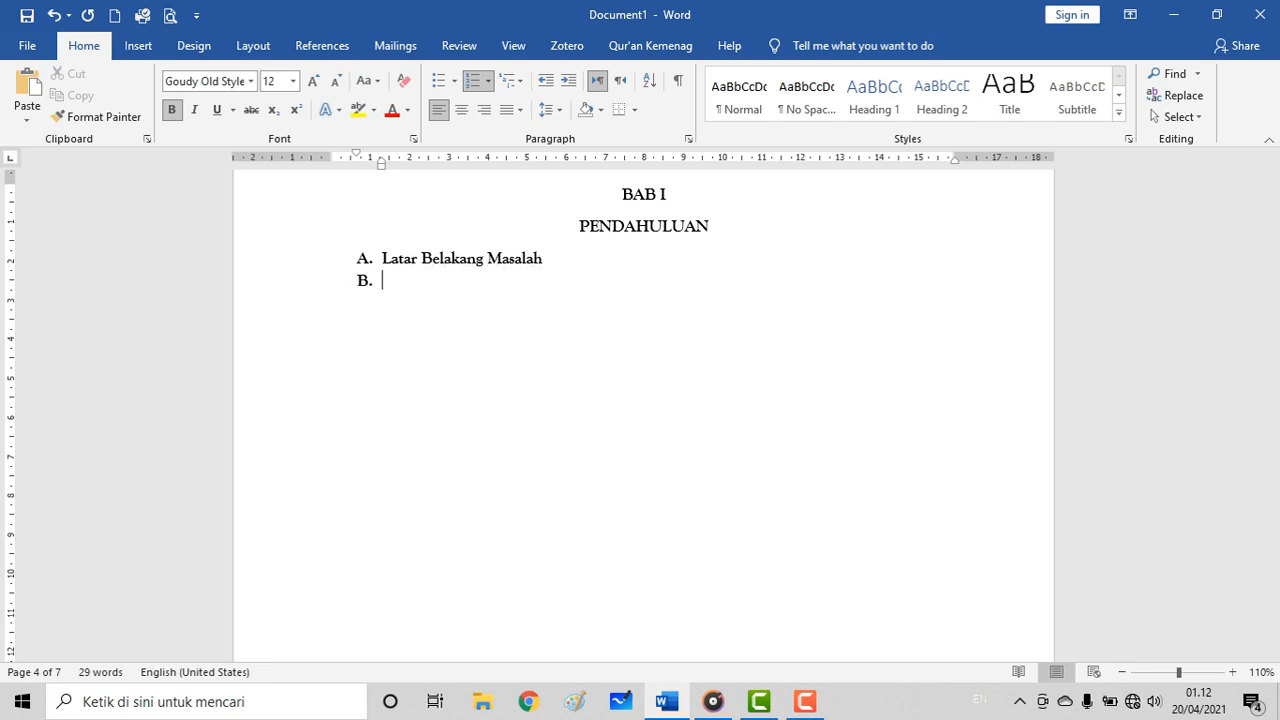
pyautogui.write('Rumusan Masa')
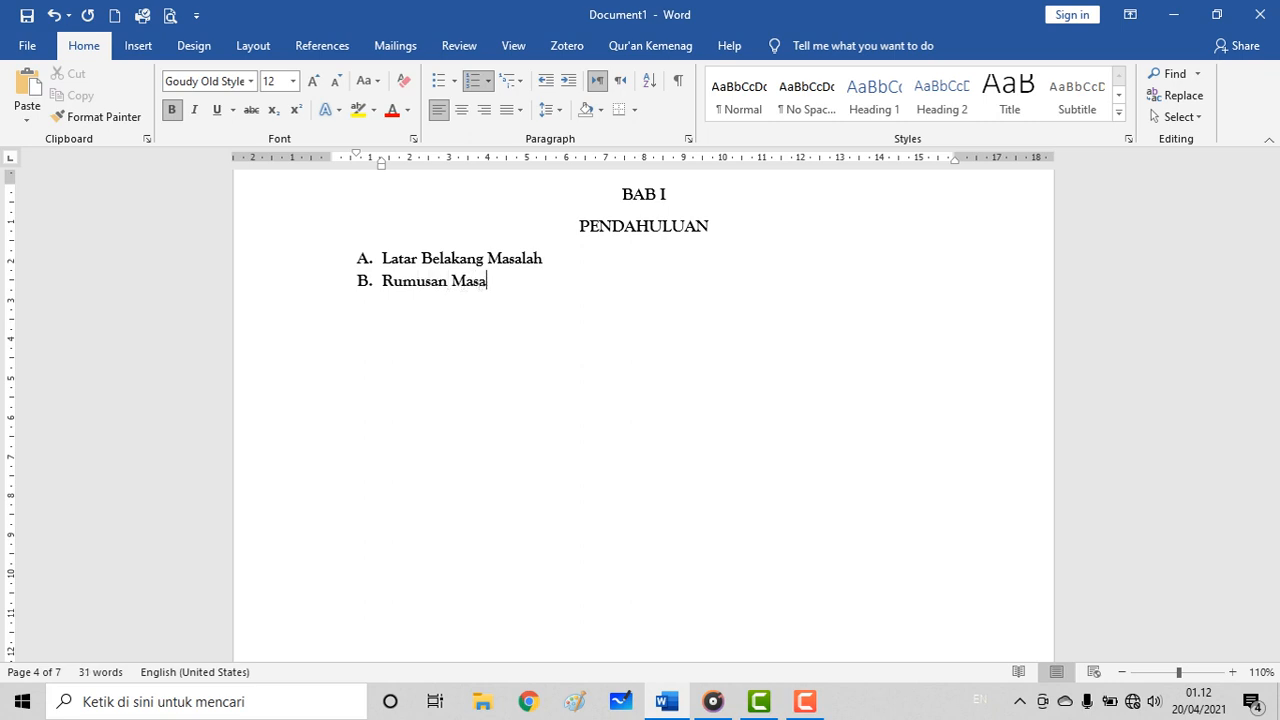
pyautogui.write('lah')
pyautogui.press('Return')
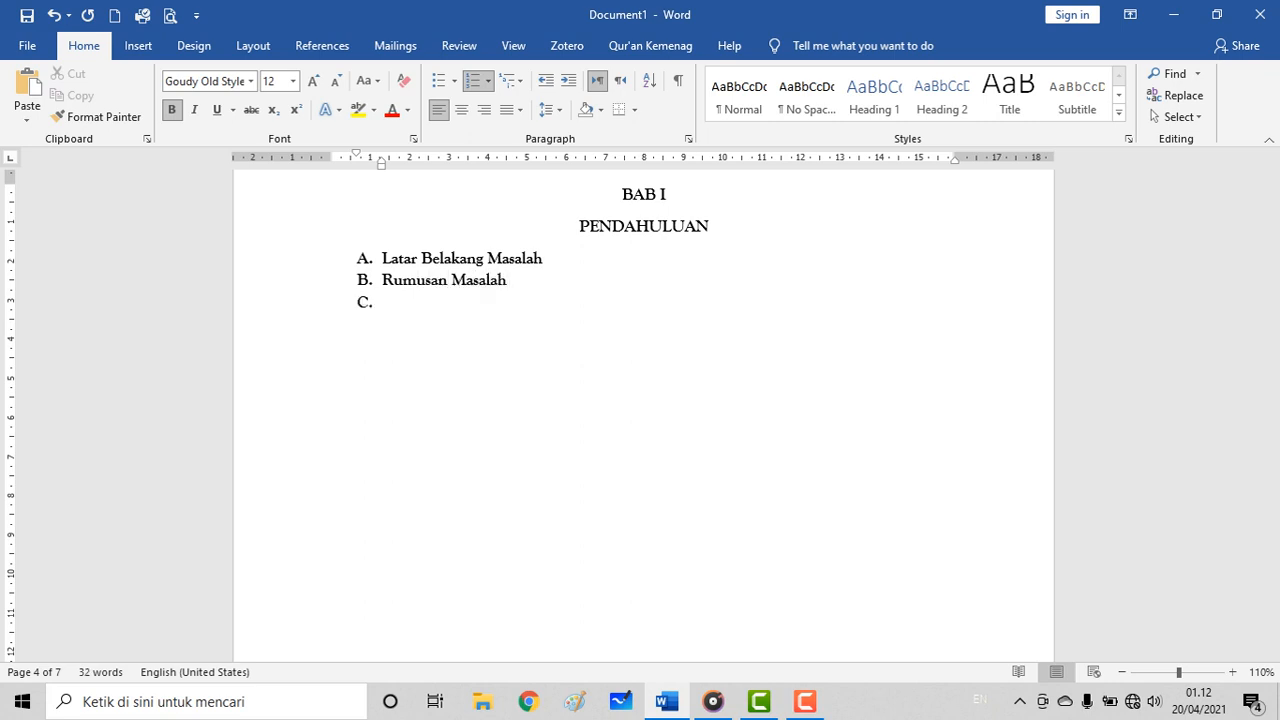
pyautogui.write('Tujuan Penulisan')
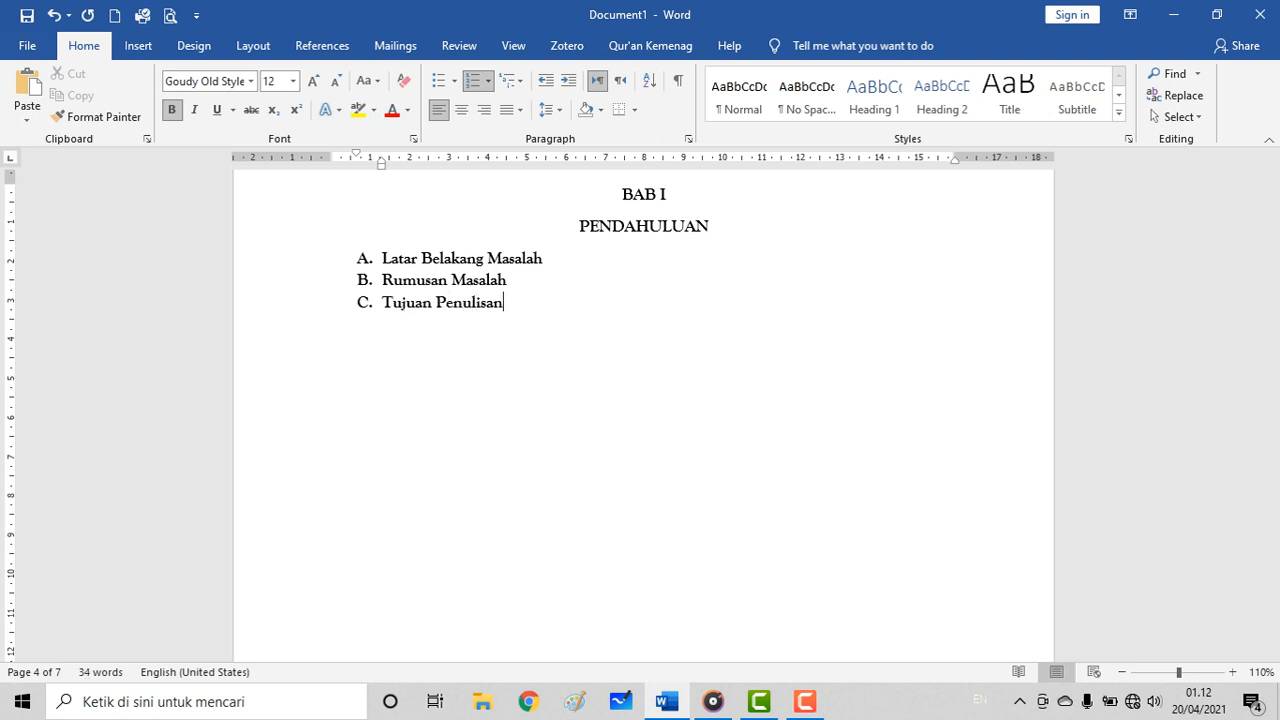
# Step: Remove the blank lines above the "BAB II" heading and left-align the empty line below "PEMBAHASAN"
pyautogui.scroll(-10, 643, 400)
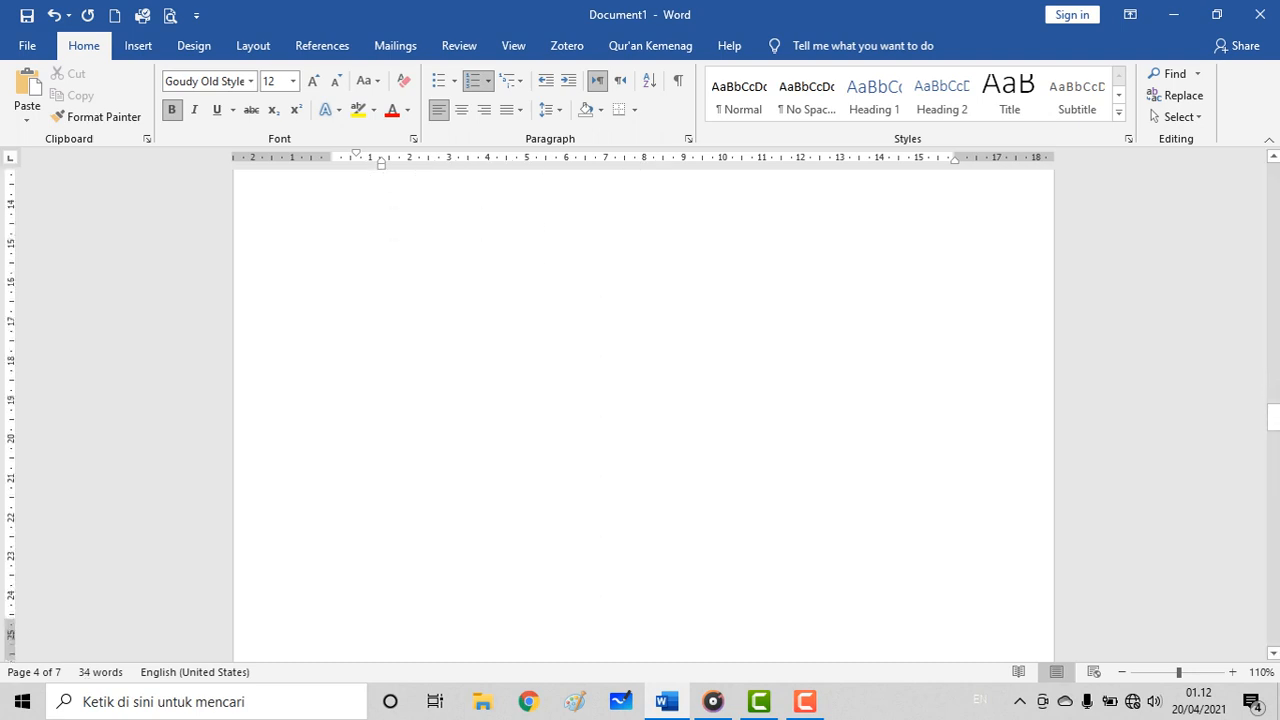
pyautogui.scroll(-5, 648, 371)
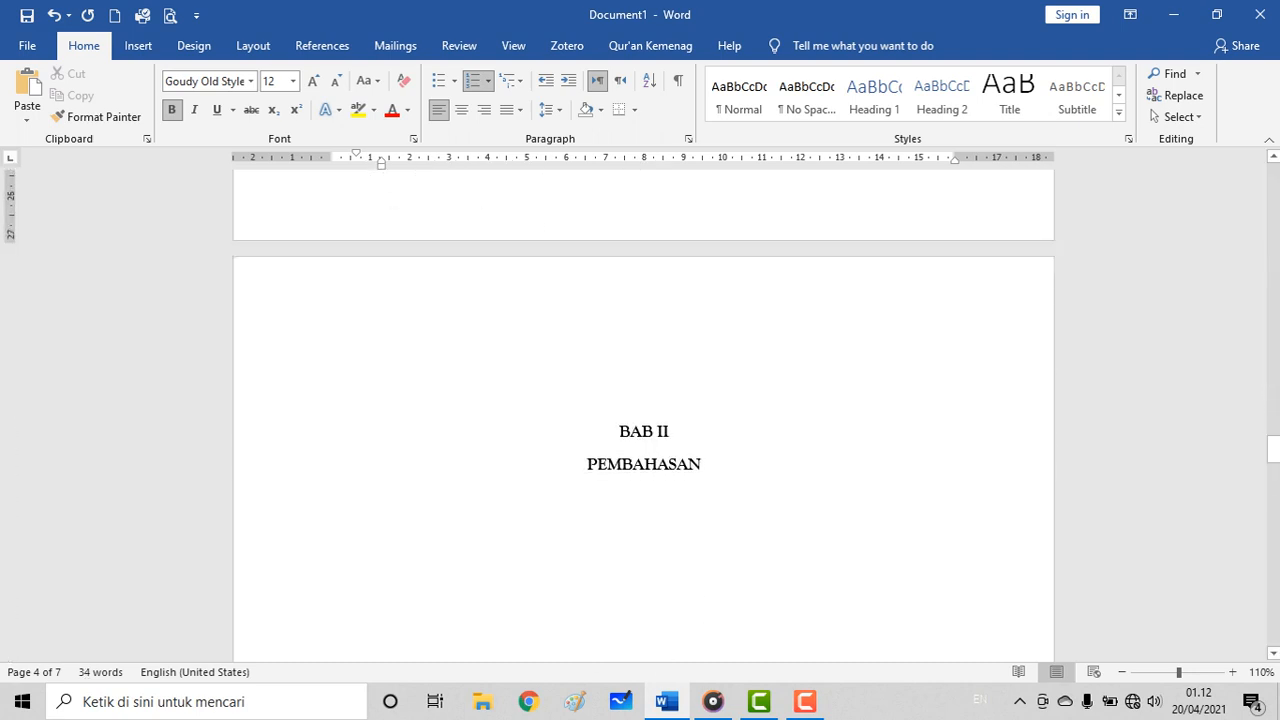
pyautogui.click(648, 400)
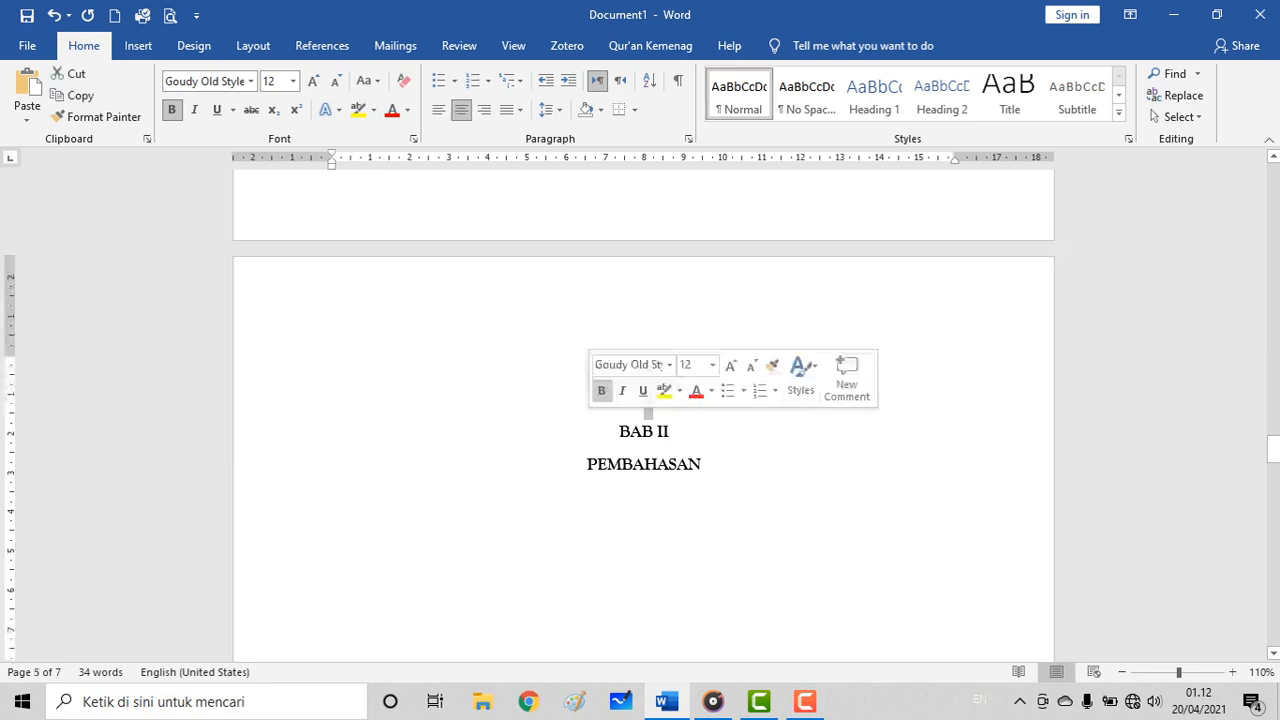
pyautogui.press('BackSpace')
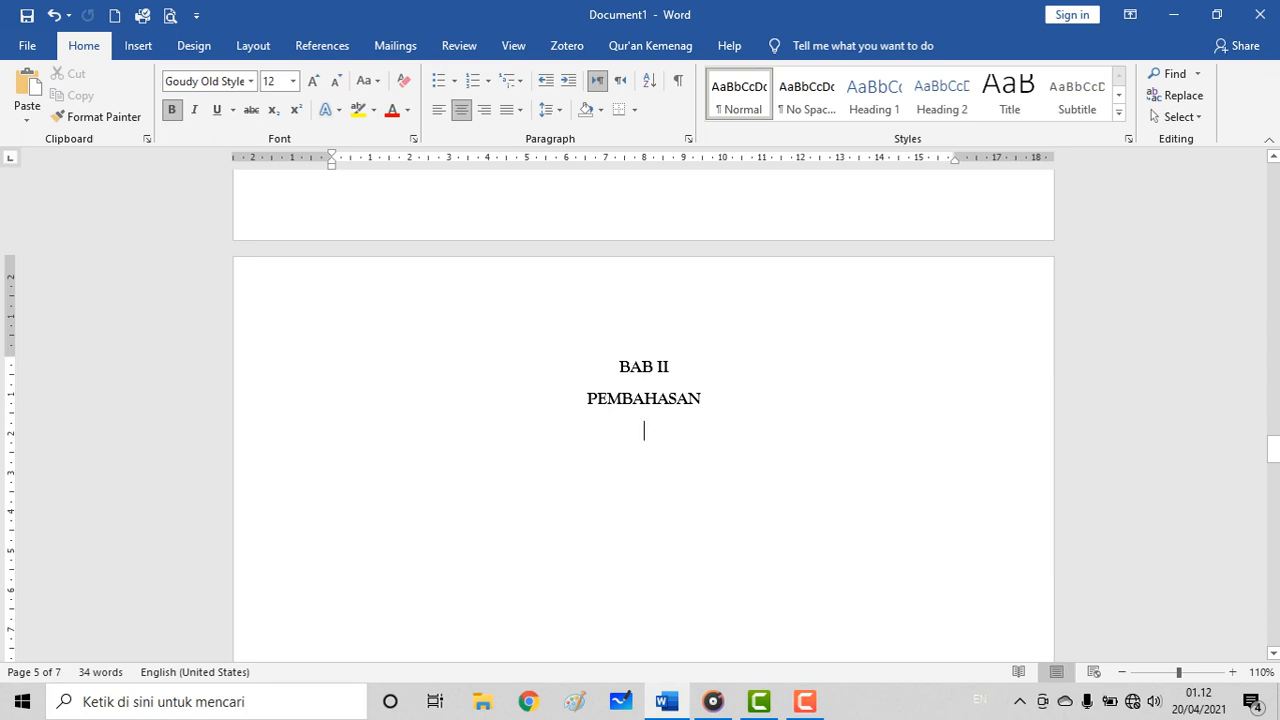
pyautogui.hotkey('ctrl', 'l')
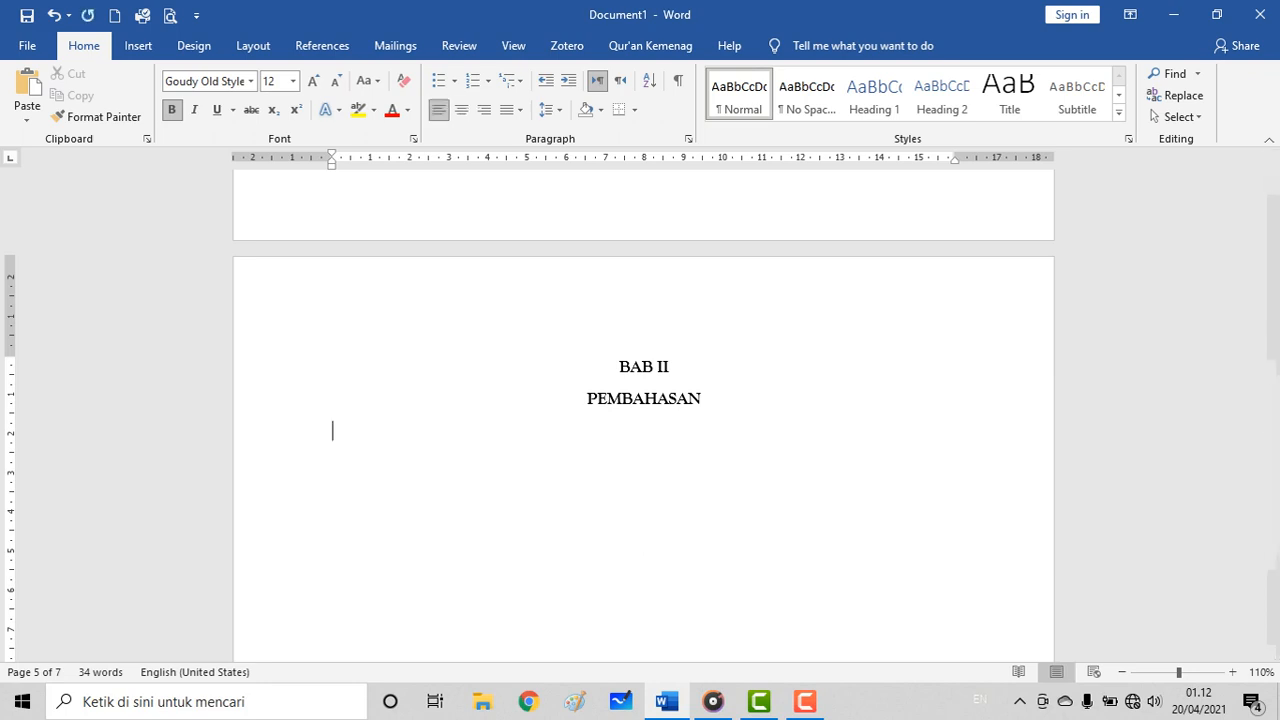
# Step: Start a lettered list on the left-aligned line below "PEMBAHASAN" with item A "Pembahasan Rumusan Masalah Pertama"
pyautogui.scroll(10, 643, 410)
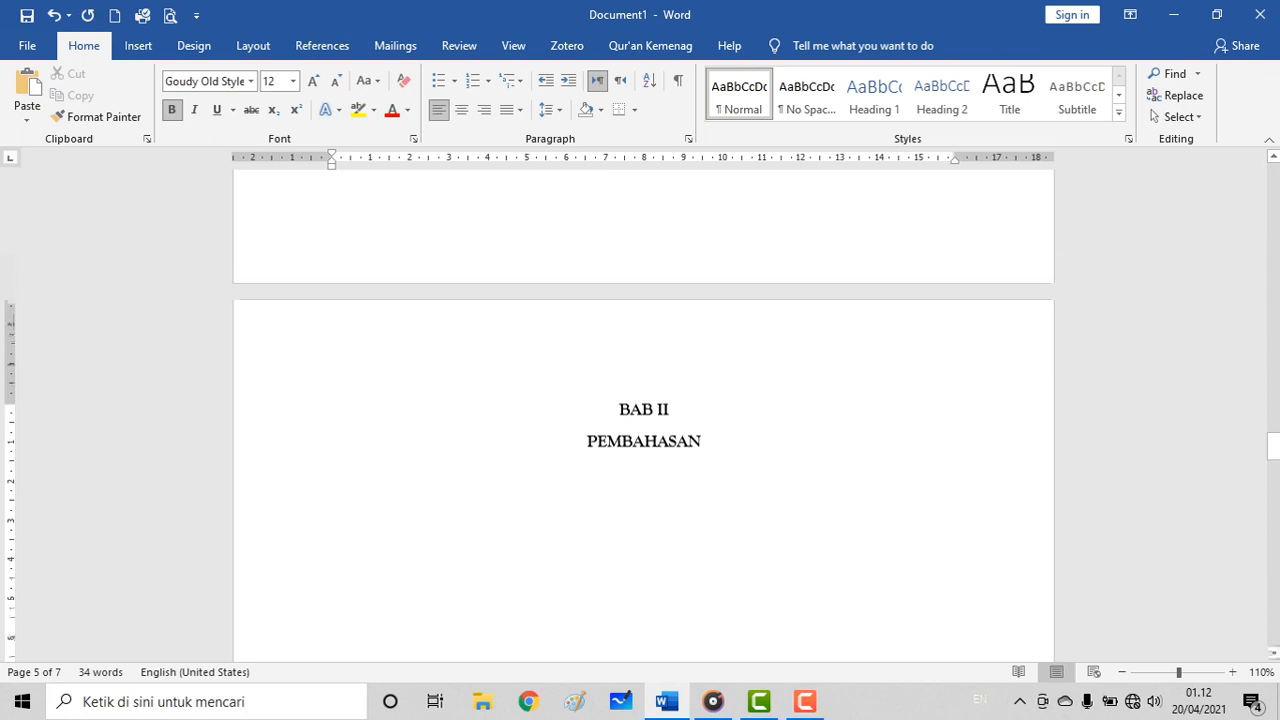
pyautogui.scroll(3, 643, 410)
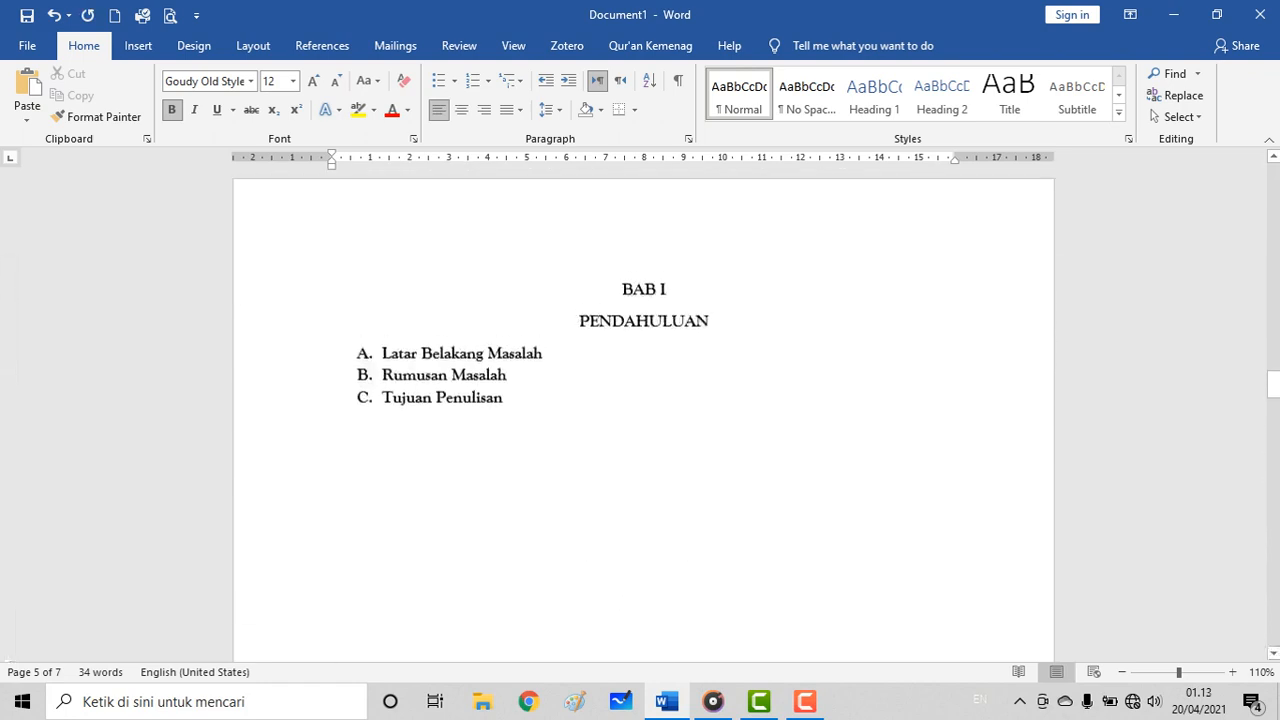
pyautogui.click(448, 376)
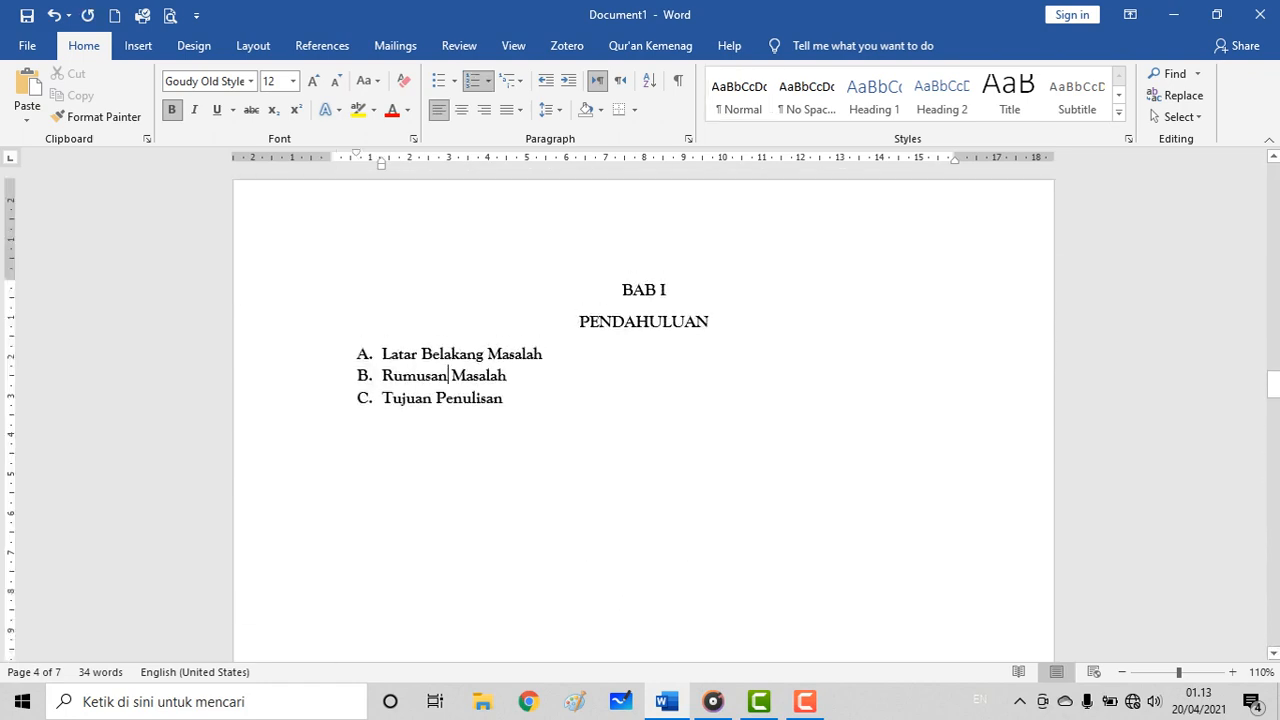
pyautogui.scroll(-10, 643, 410)
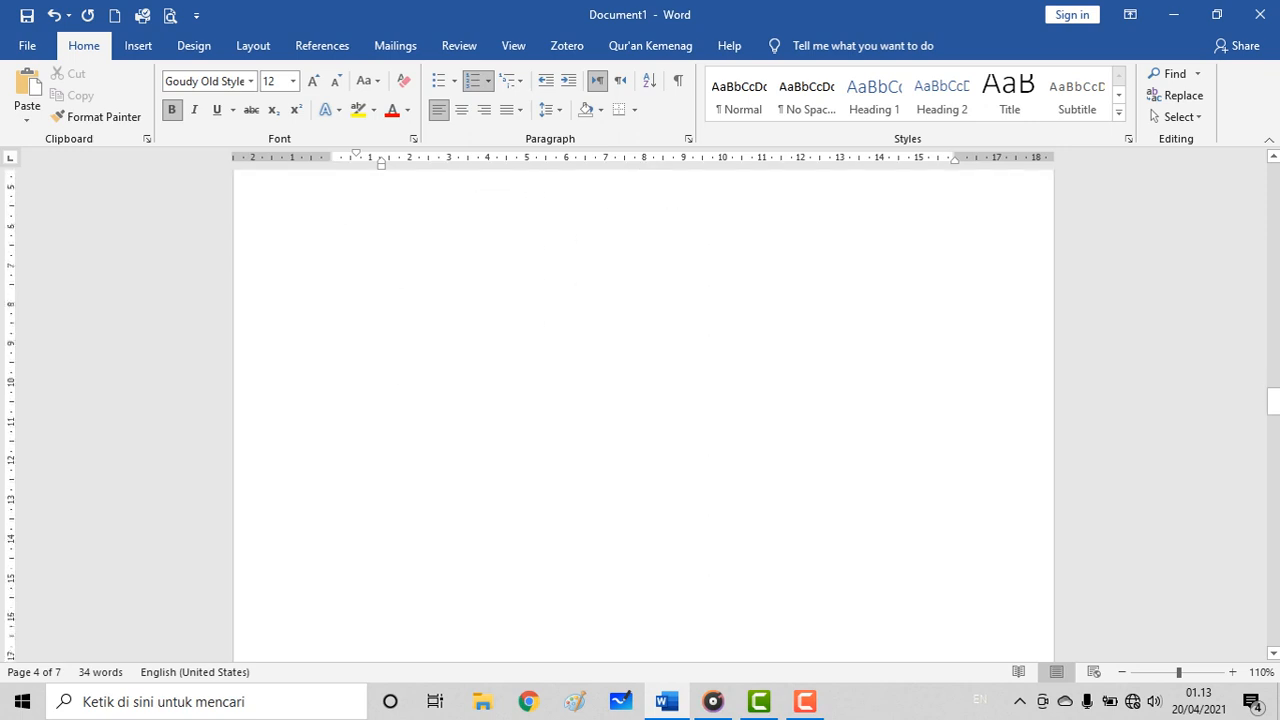
pyautogui.scroll(-5, 643, 410)
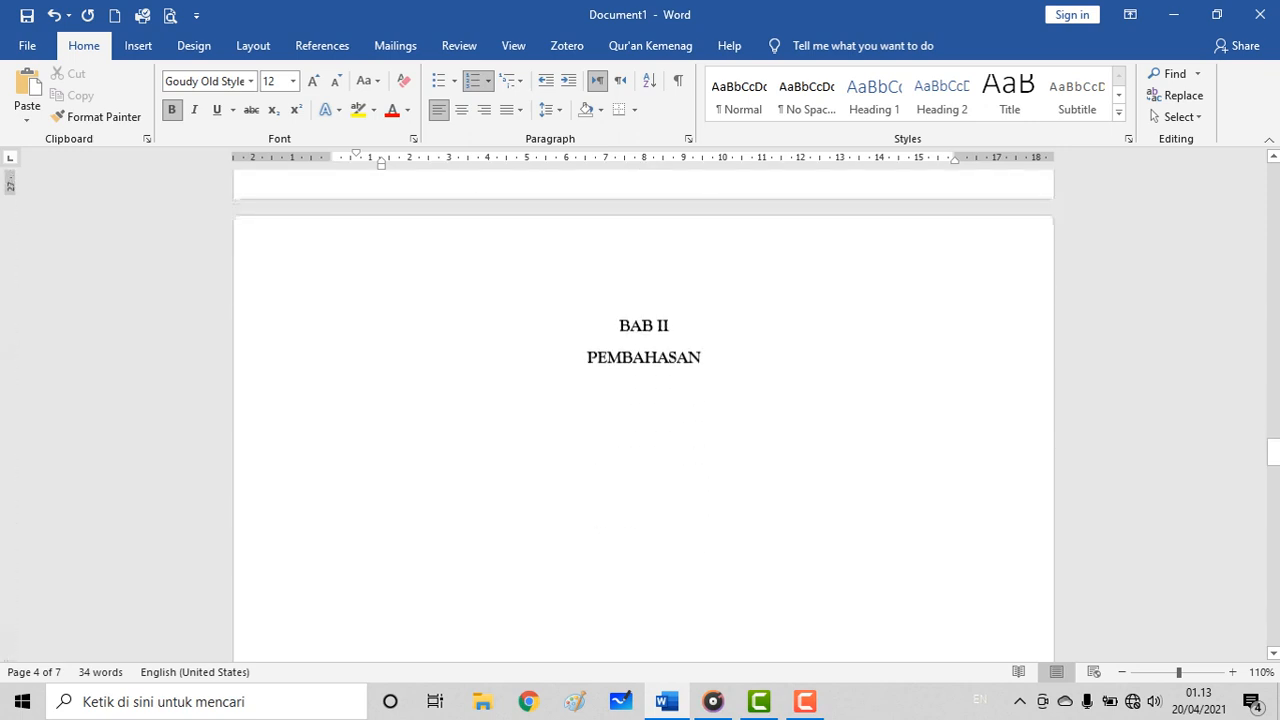
pyautogui.click(644, 416)
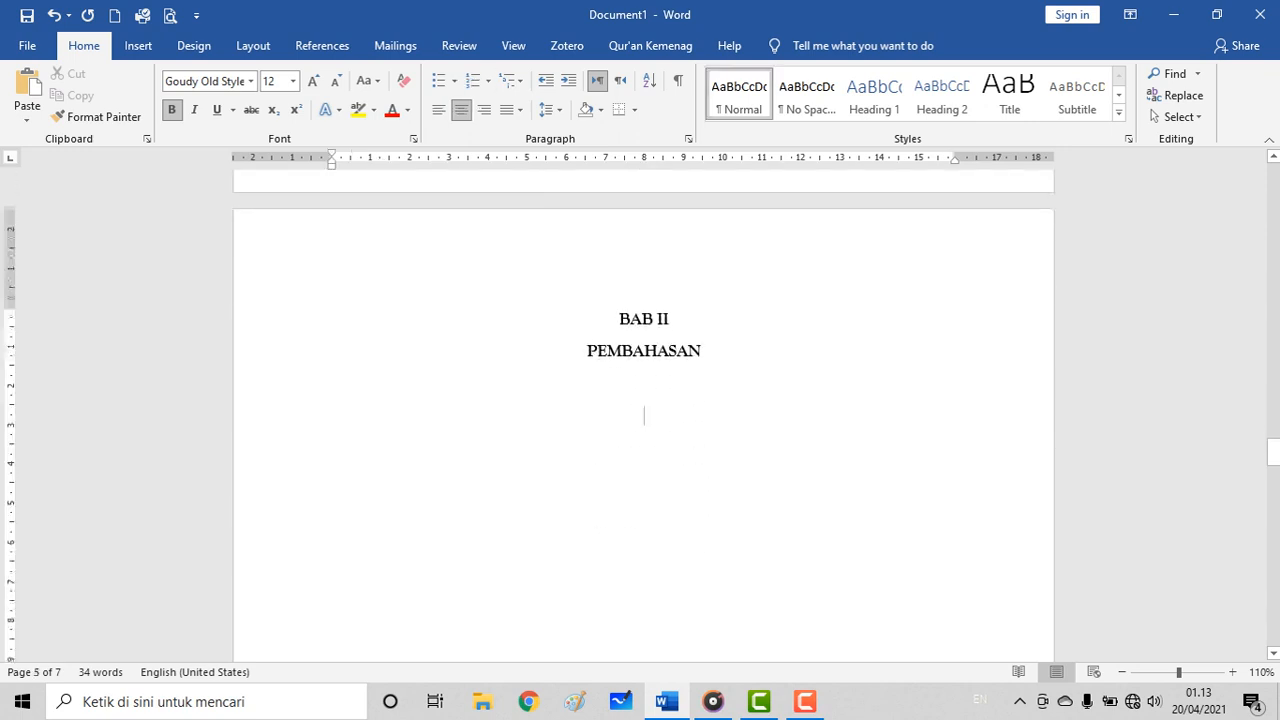
pyautogui.click(333, 383)
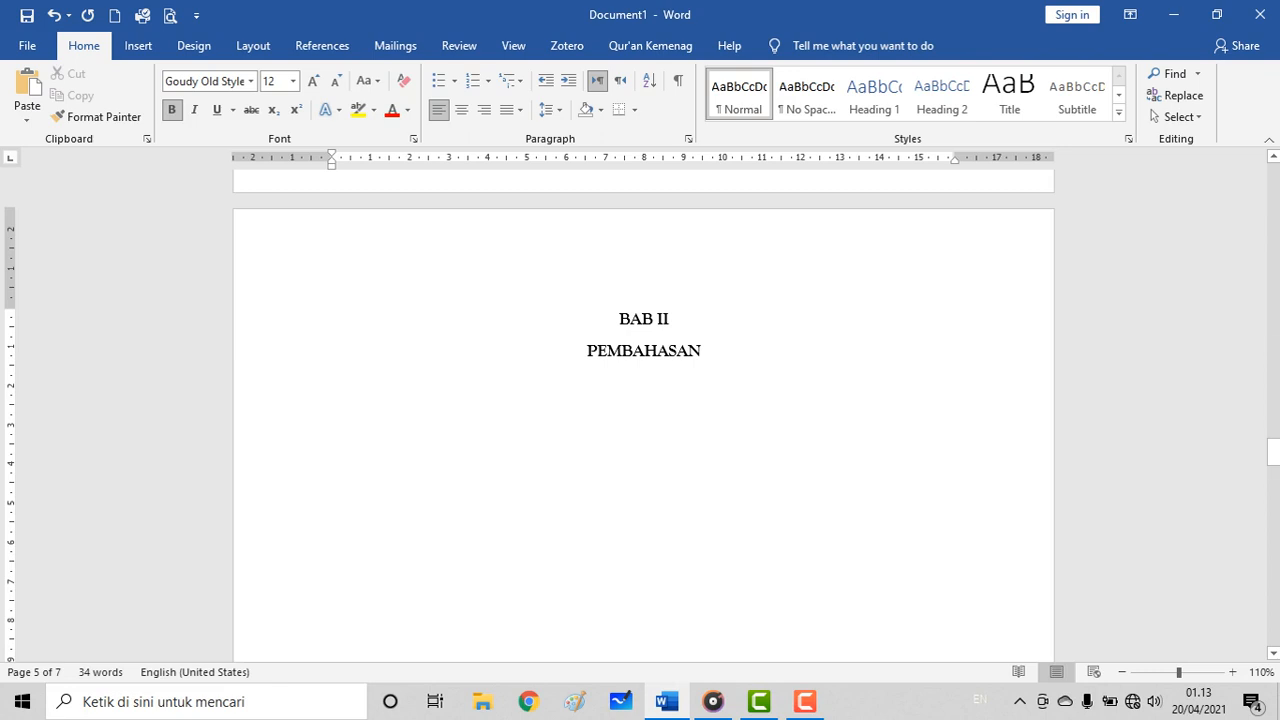
pyautogui.write('a')
pyautogui.press('BackSpace')
pyautogui.write('A')
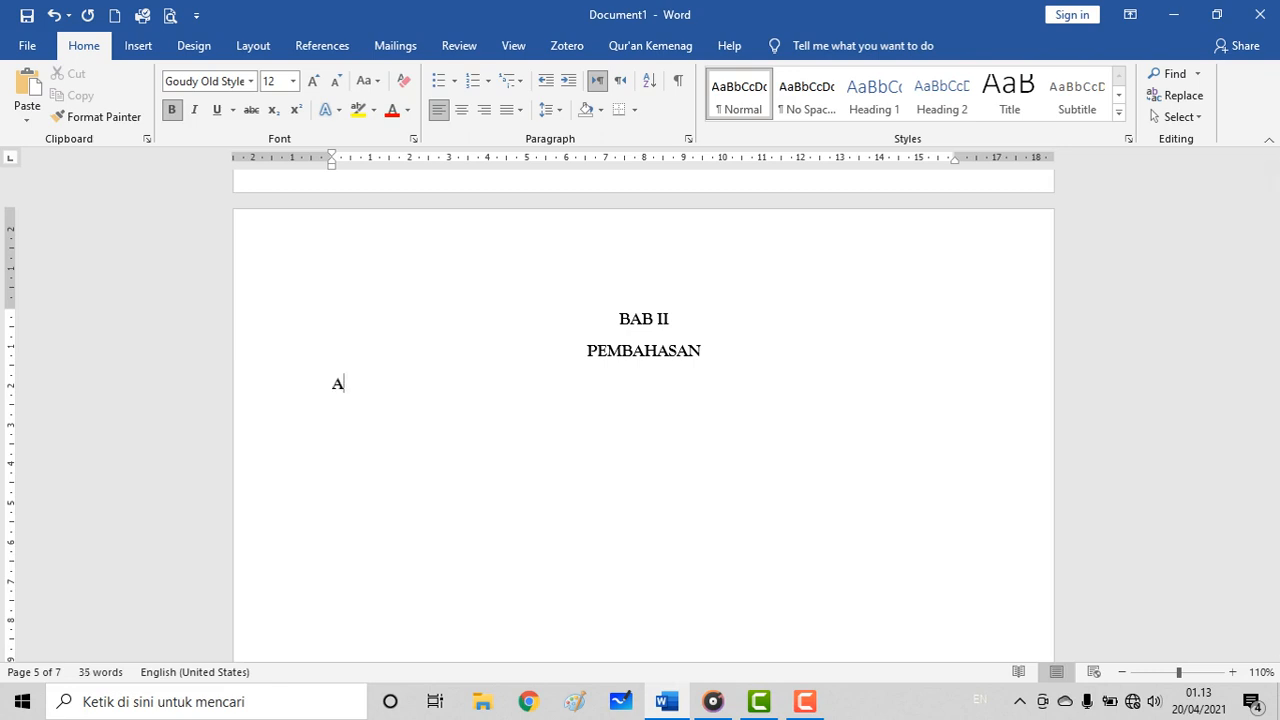
pyautogui.write('. P')
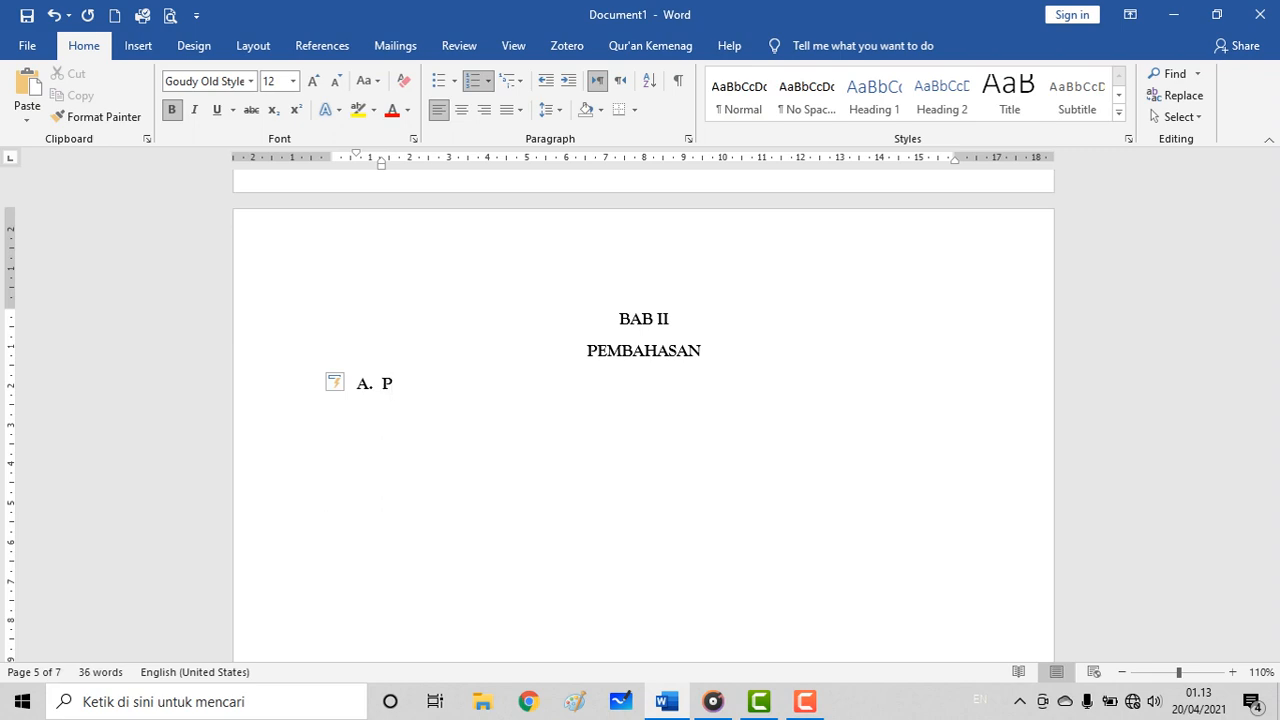
pyautogui.write('embahasan Rumu')
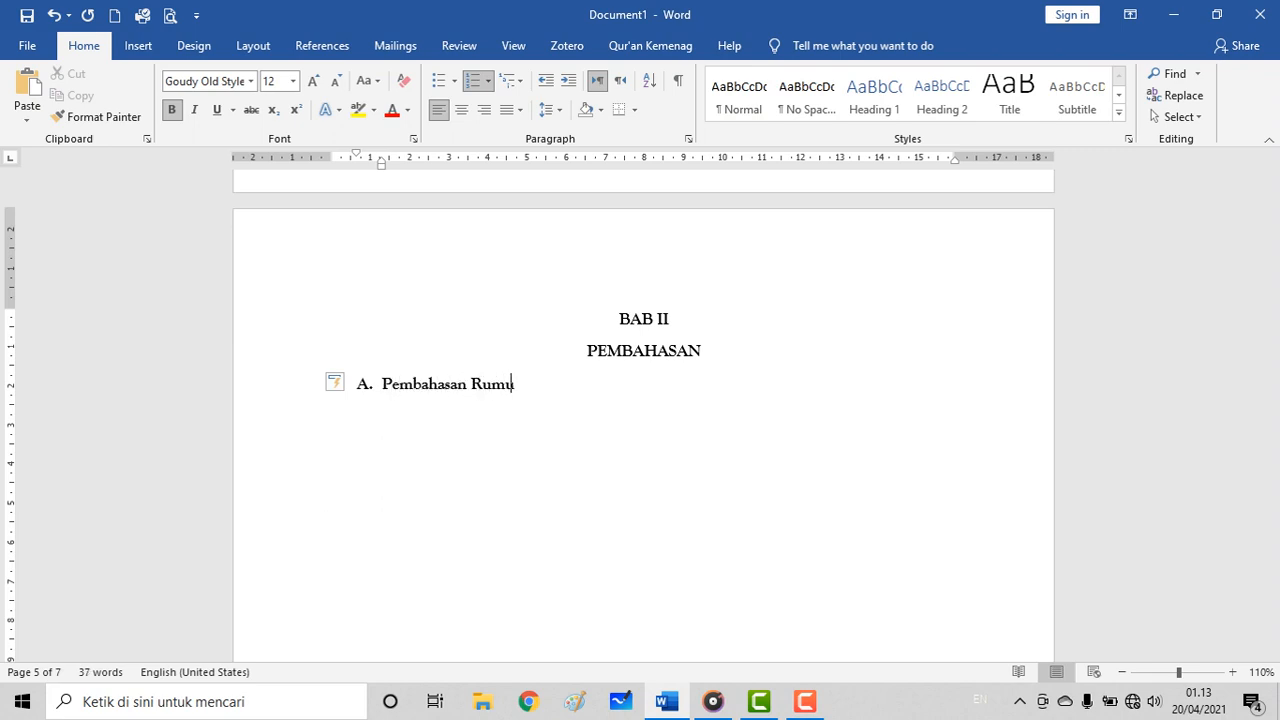
pyautogui.write('san Masalah Pertama')
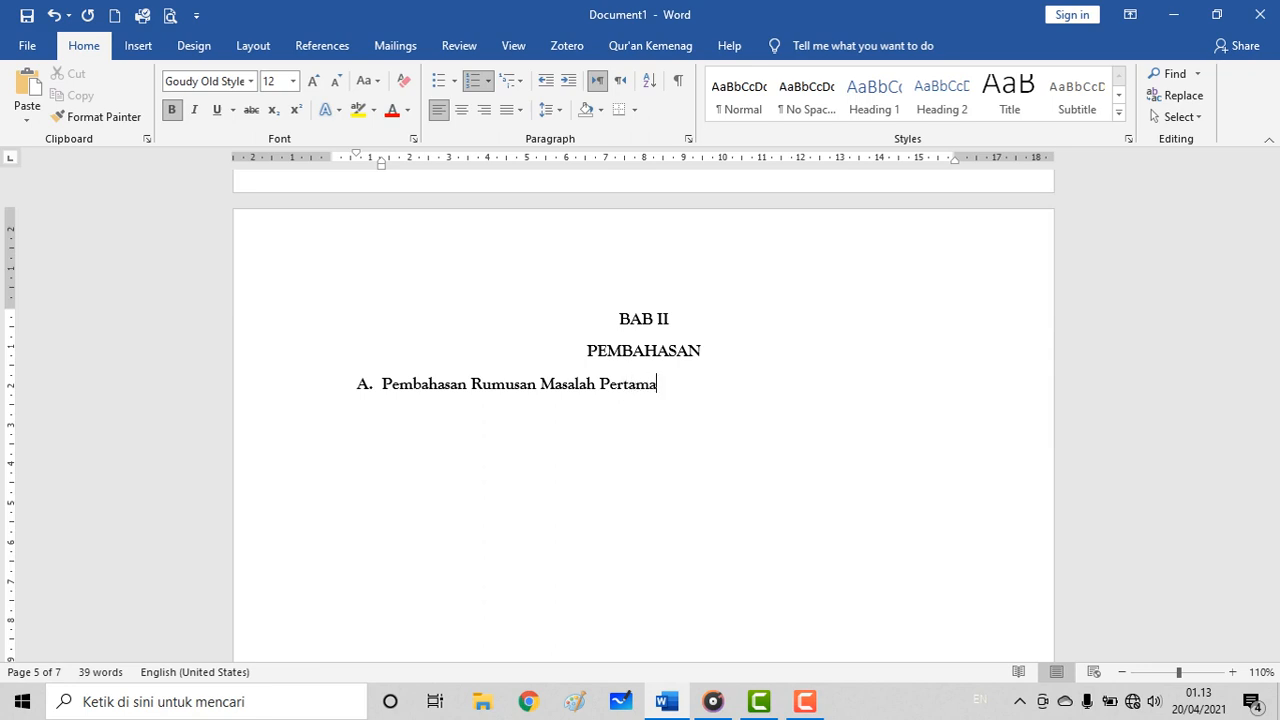
# Step: Add "Pembahasan Rumusan Masalah Kedua" and "Pembahasan Rumusan Masalah Ketiga" as items B and C of the BAB II list
pyautogui.press('Return')
pyautogui.write('P')
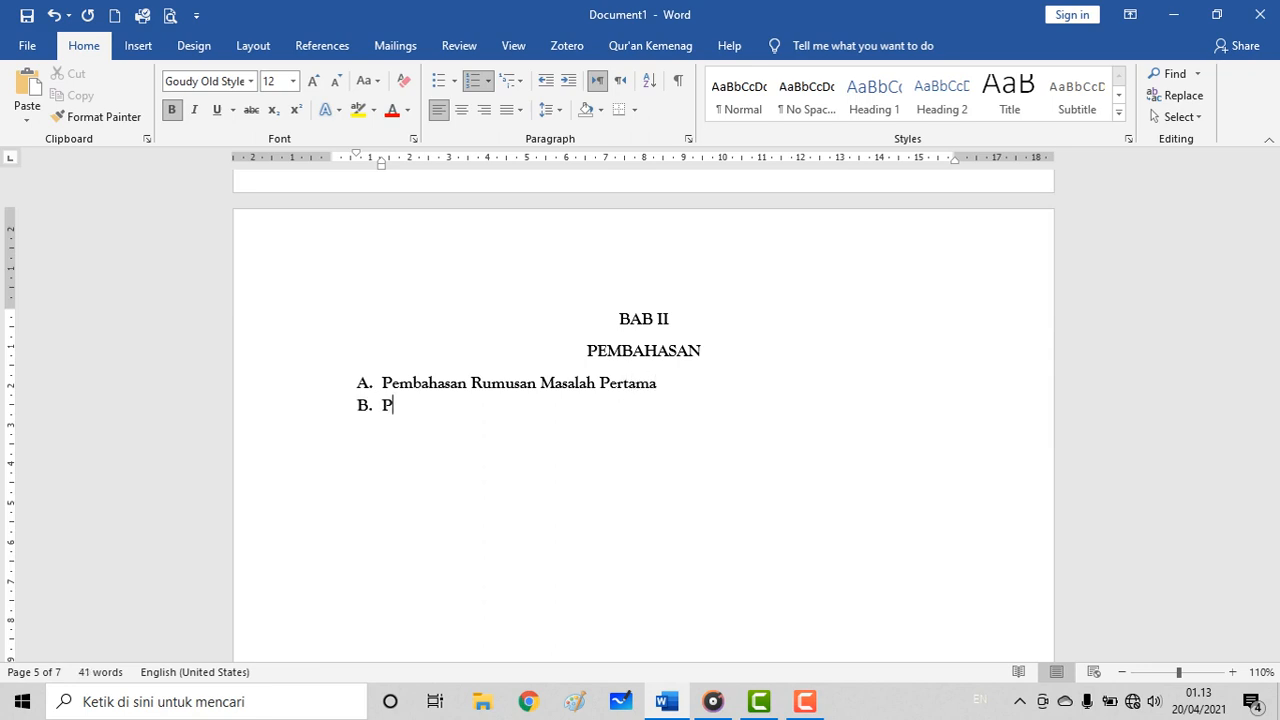
pyautogui.write('embahasan Rumusan Ma')
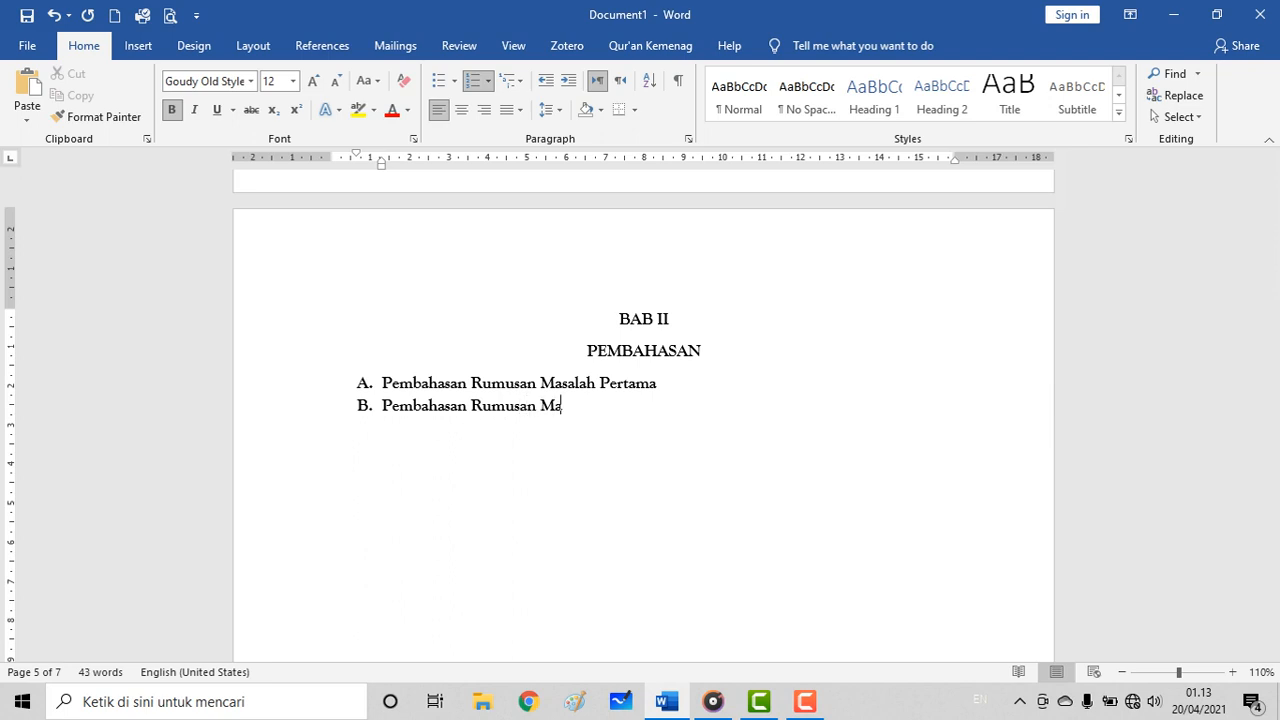
pyautogui.write('salah Kedua')
pyautogui.press('Return')
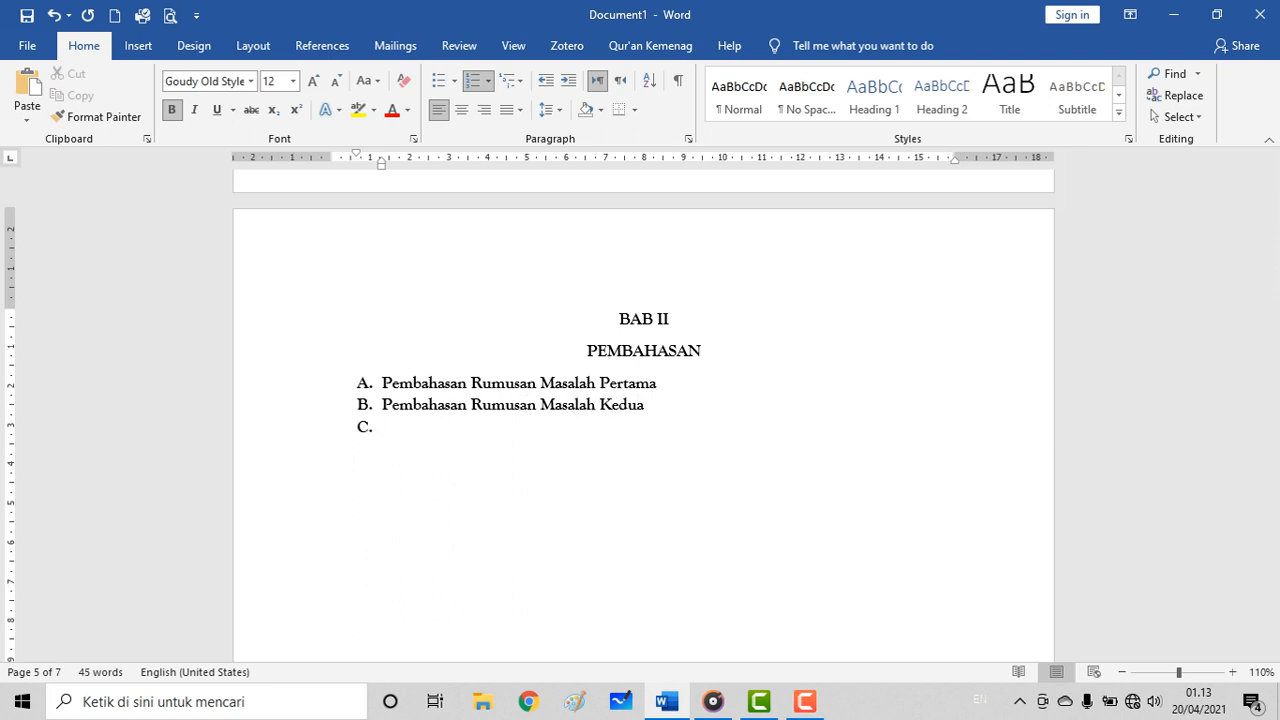
pyautogui.write('Pembahasan Rumus')
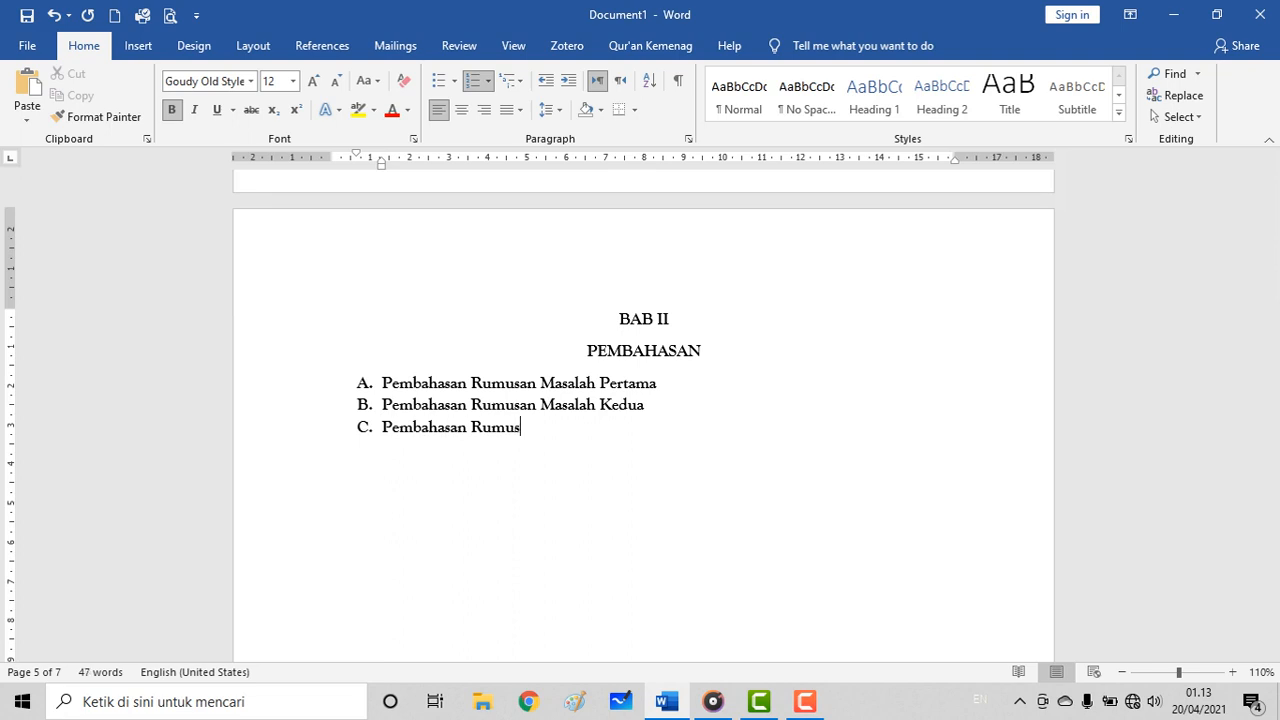
pyautogui.write('an Masalah Ketiga')
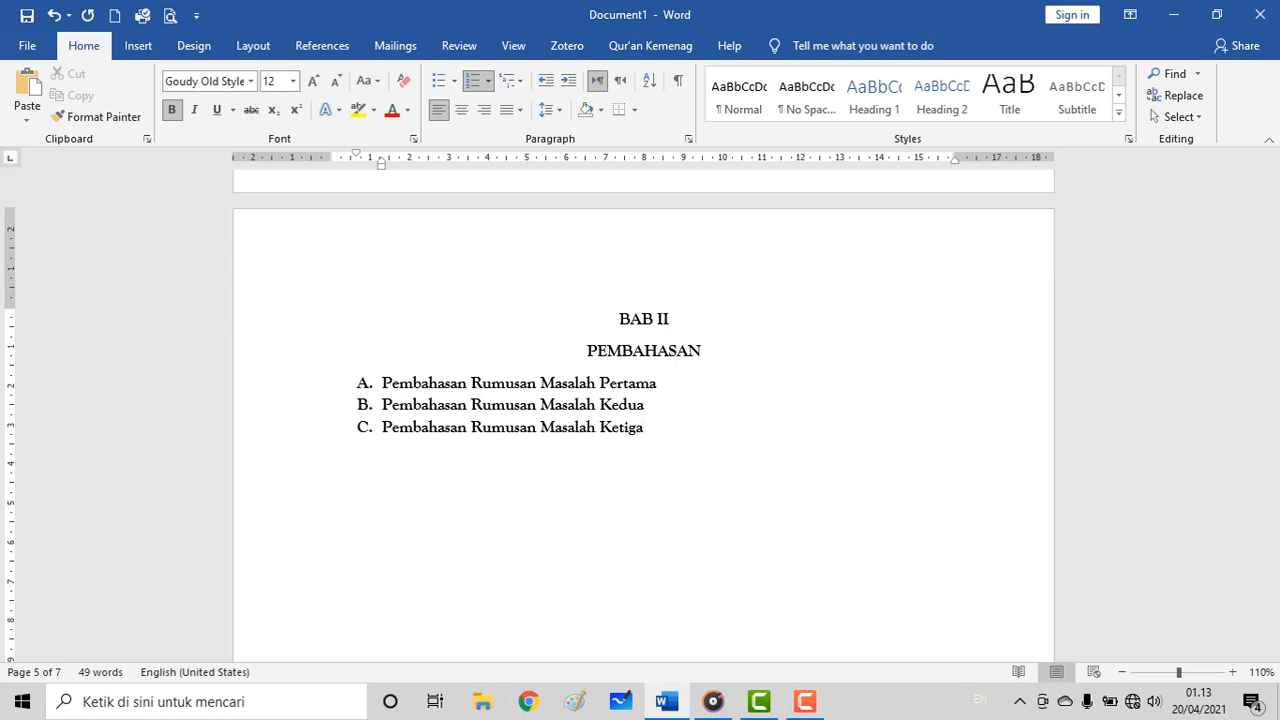
# Step: Remove the blank lines above the "BAB III" heading and left-align the empty line below "PENUTUP"
pyautogui.scroll(-10, 643, 410)
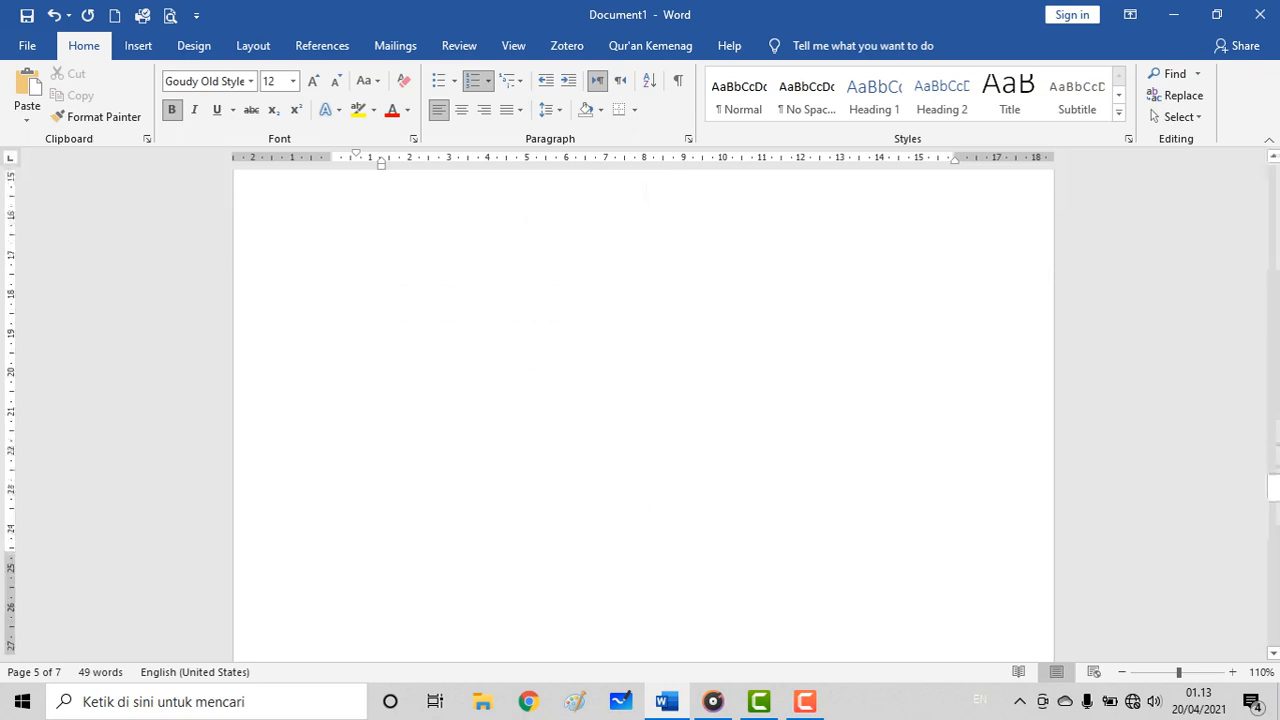
pyautogui.scroll(-8, 643, 410)
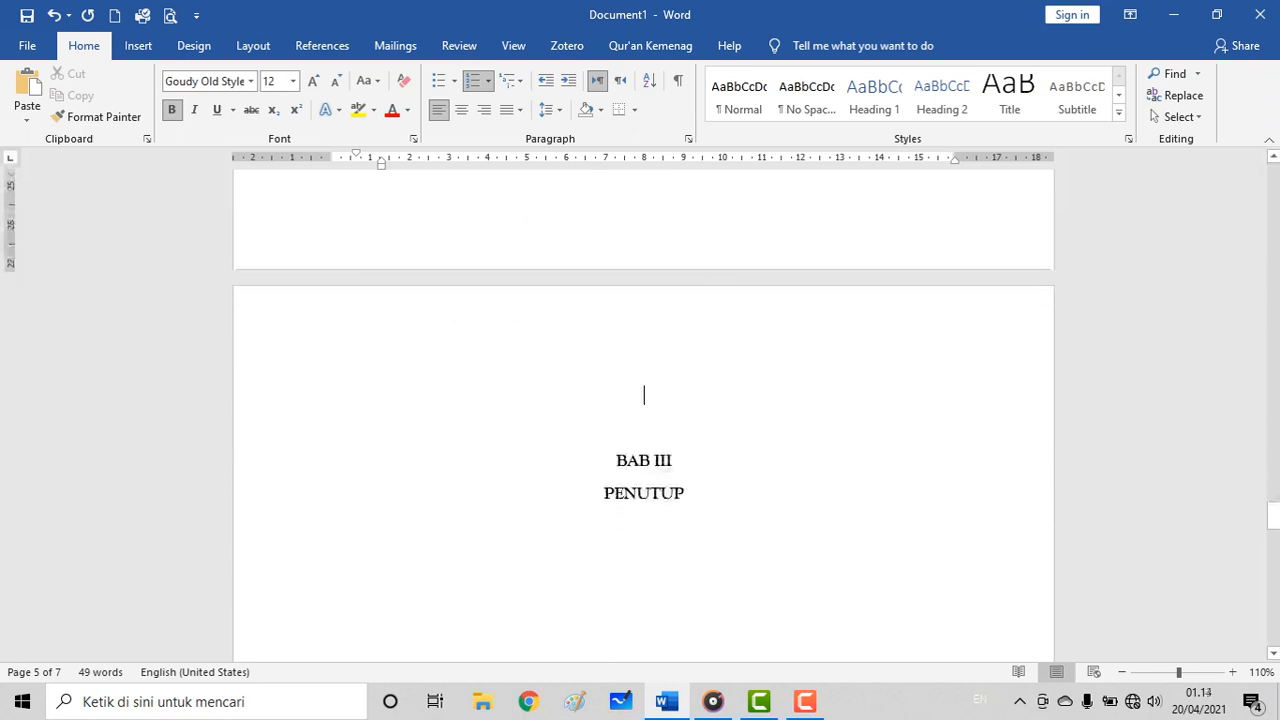
pyautogui.moveTo(644, 386); pyautogui.dragTo(648, 449)
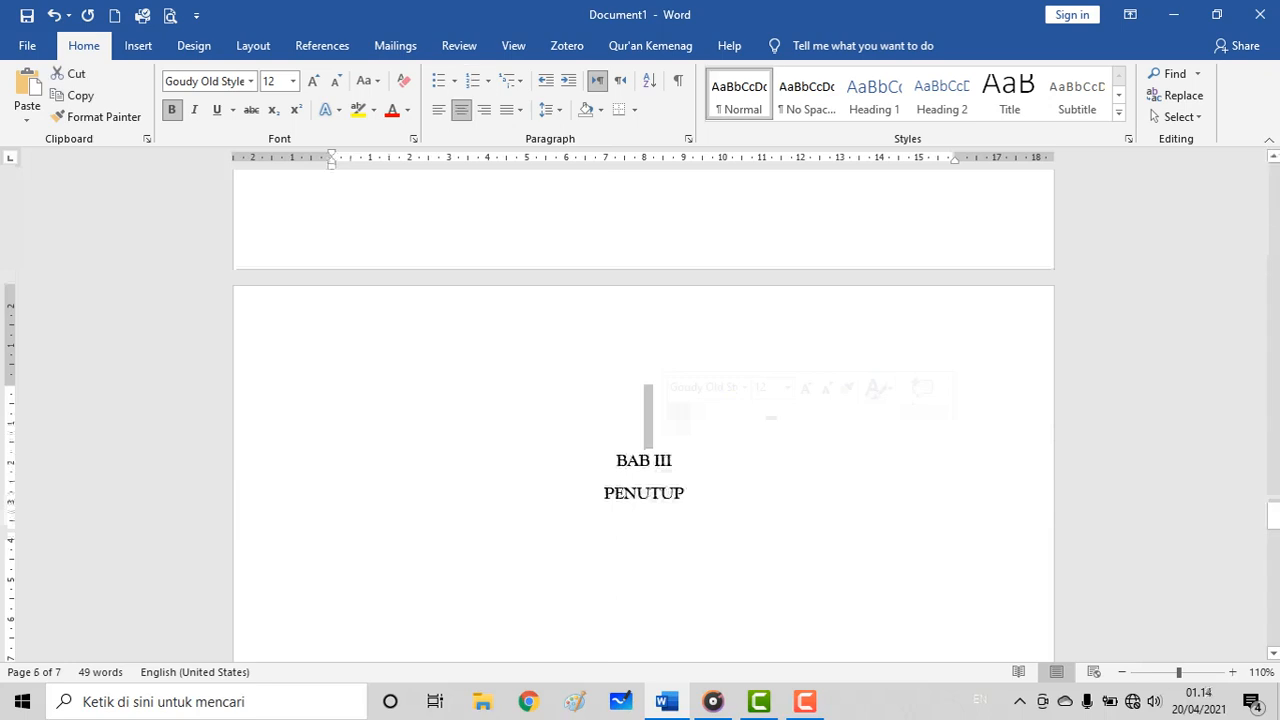
pyautogui.press('BackSpace')
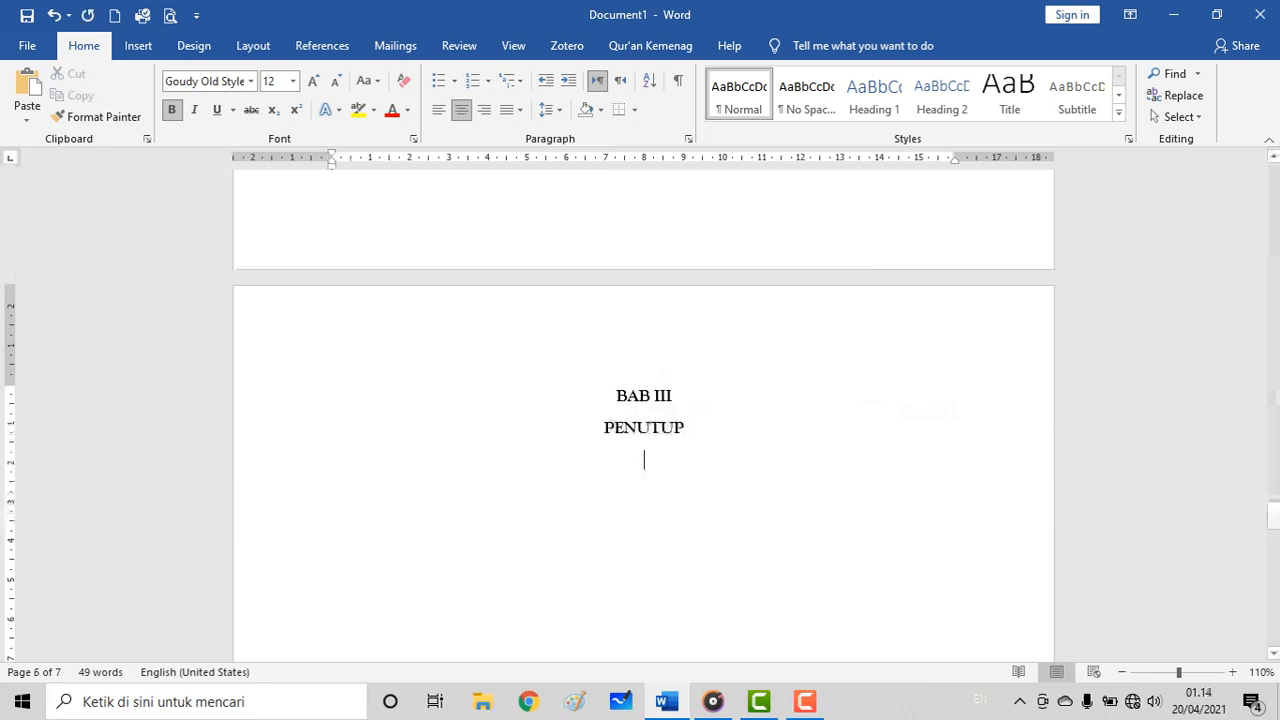
pyautogui.hotkey('ctrl', 'l')
# Step: Create a lettered list on the left-aligned line below "PENUTUP" with items A "Kesimpulan" and B "Saran"
pyautogui.write('a')
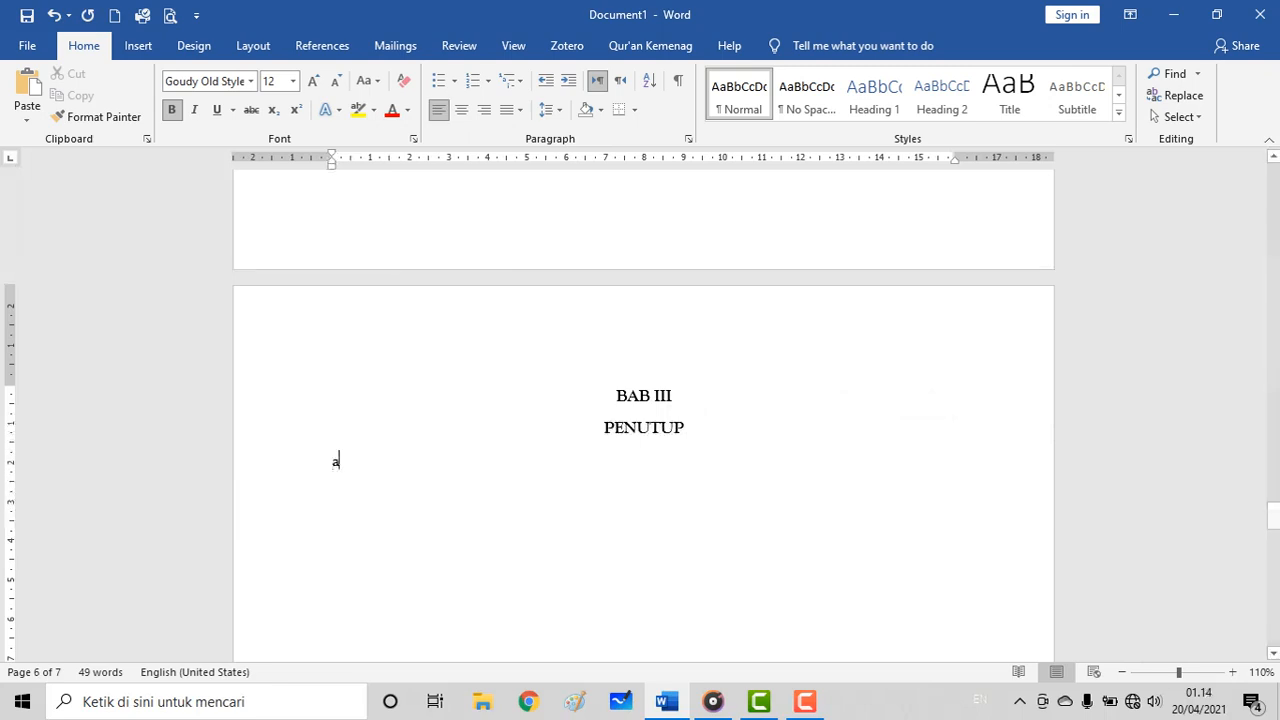
pyautogui.press('BackSpace')
pyautogui.write('A')
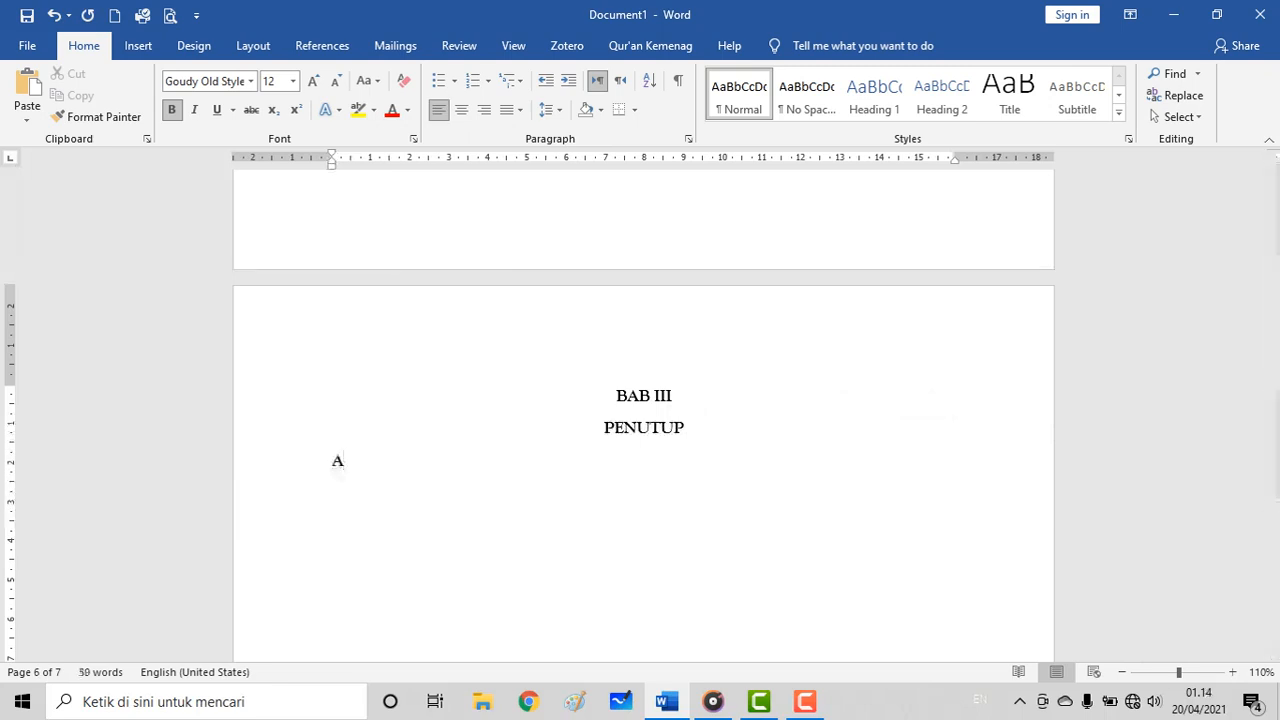
pyautogui.write('. ')
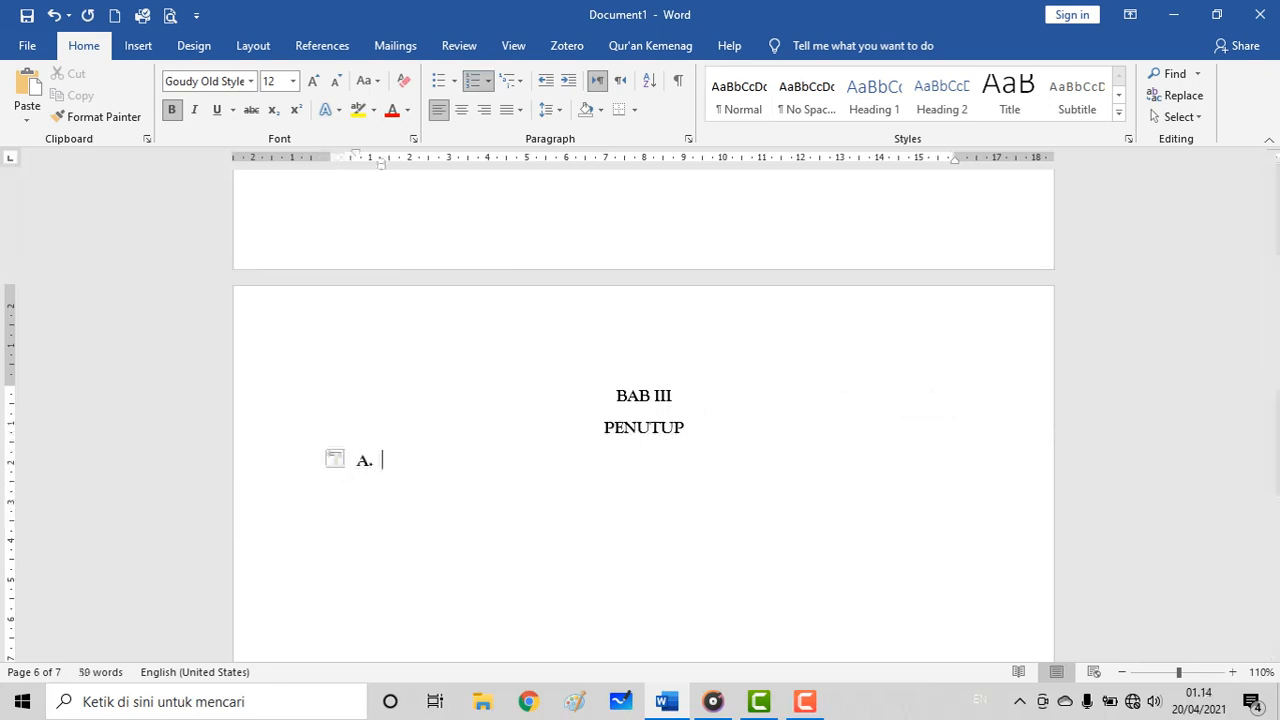
pyautogui.write('Kesimpulan')
pyautogui.press('Return')
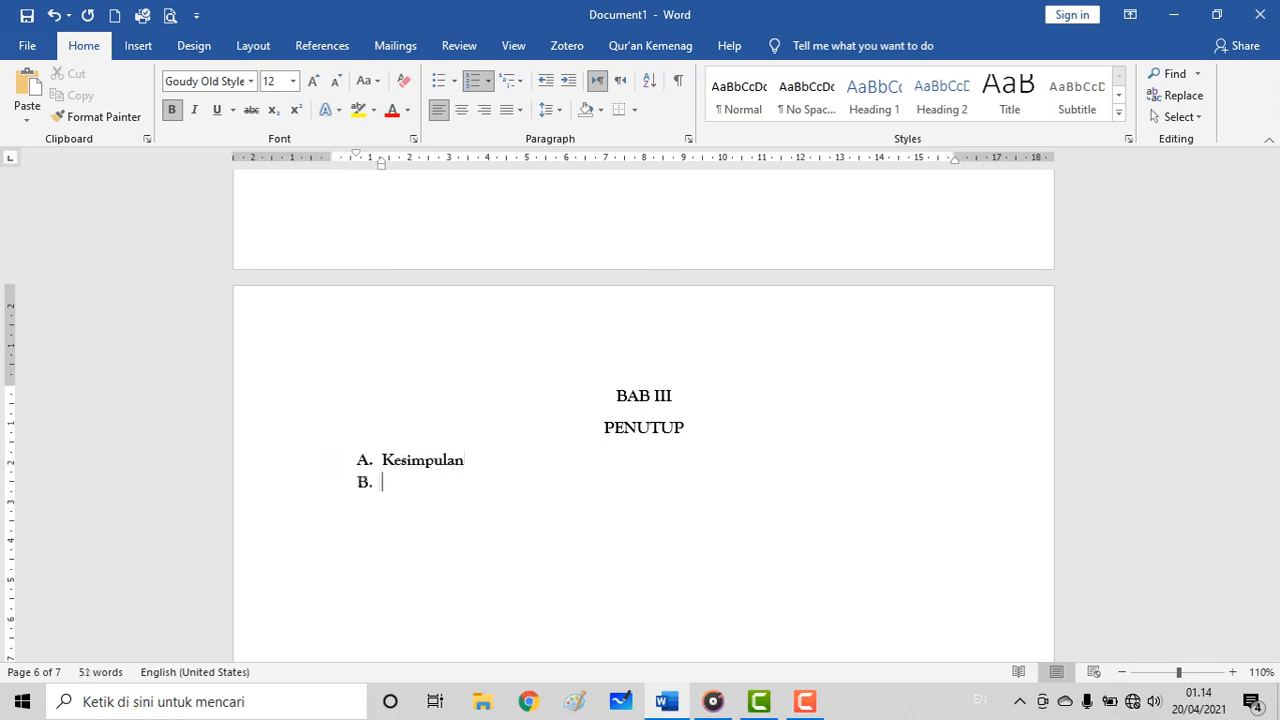
pyautogui.write('Saran')
pyautogui.write(' saran')
# Step: Starting from the title page, insert page numbers at the bottom of the page in the centred Plain Number 2 style
pyautogui.scroll(5, 643, 415)
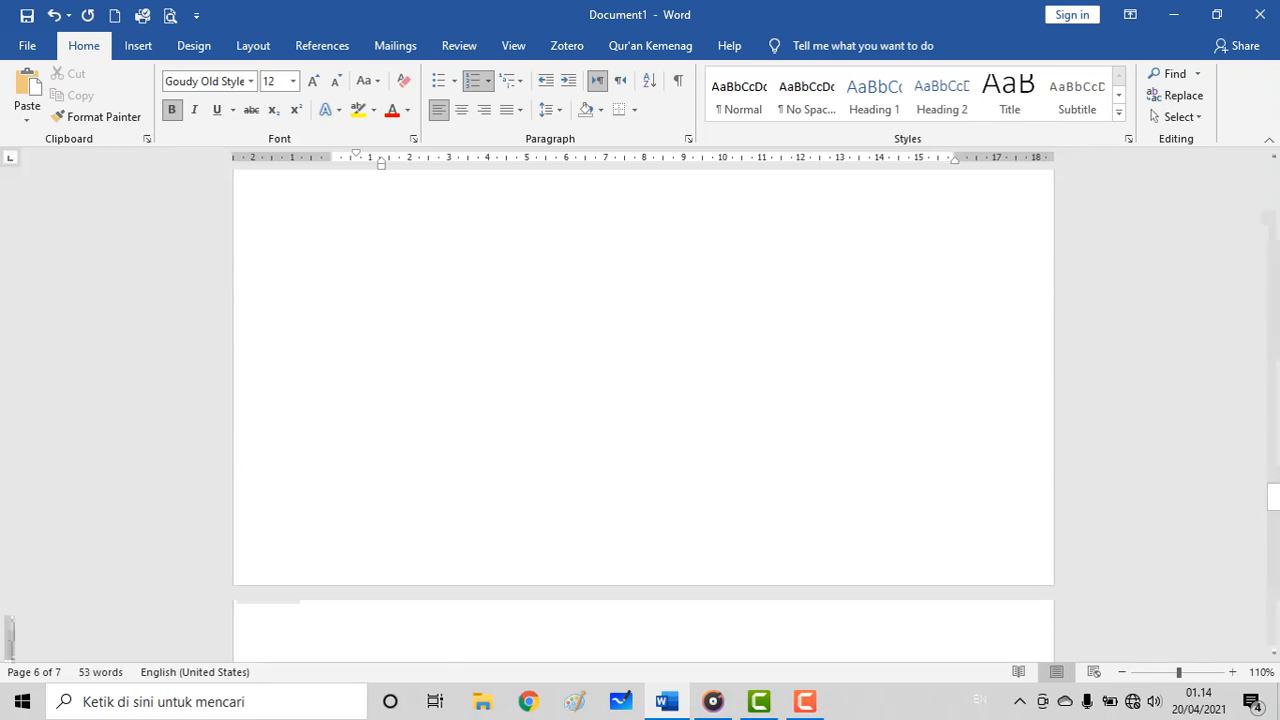
pyautogui.scroll(5, 643, 415)
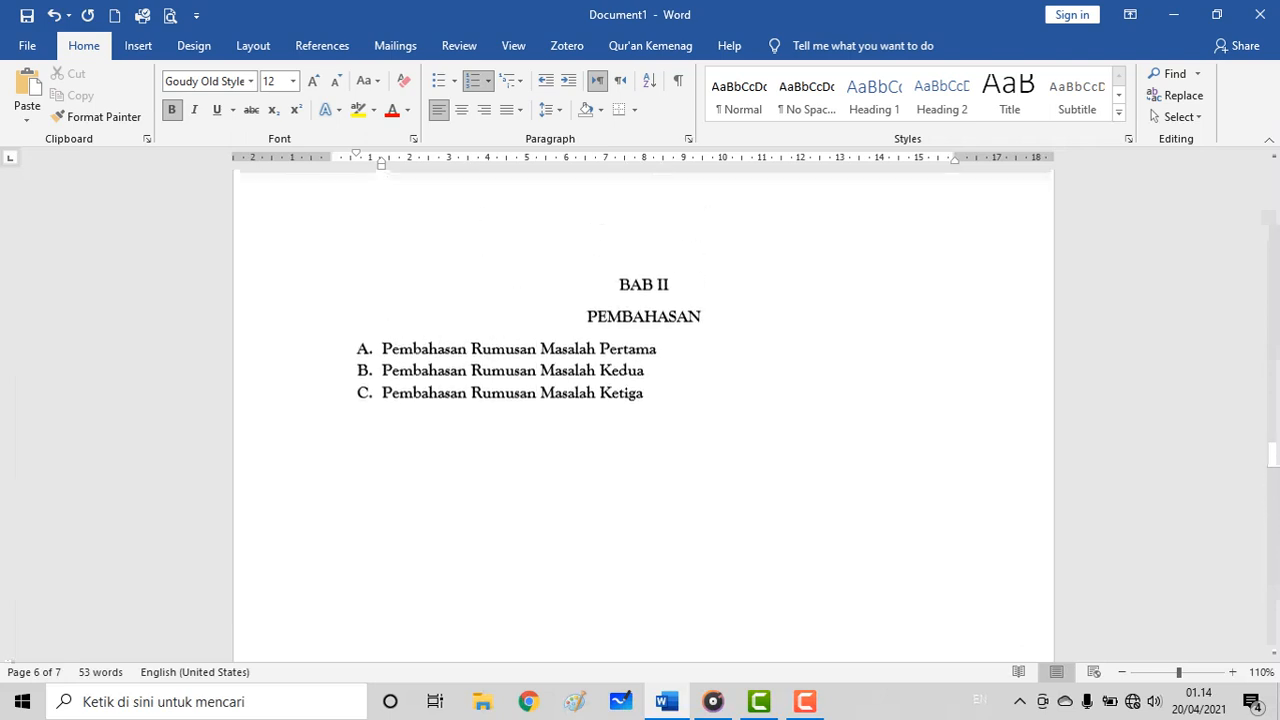
pyautogui.scroll(10, 643, 415)
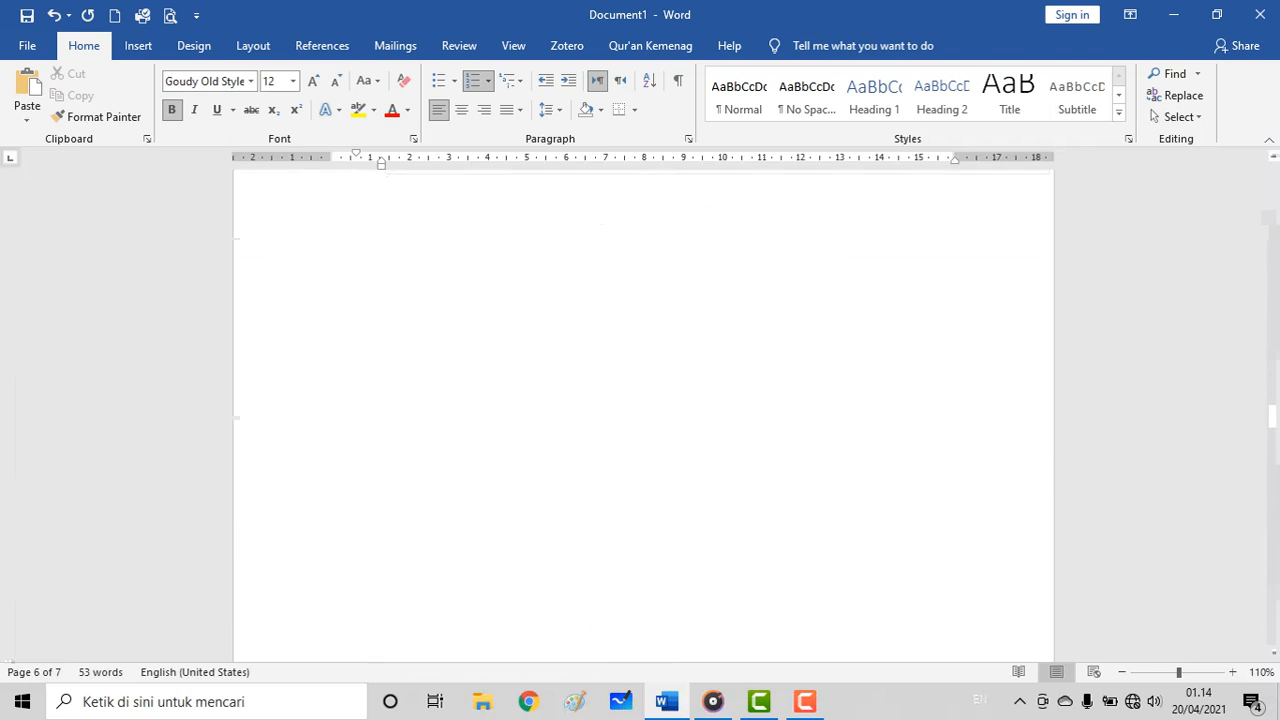
pyautogui.scroll(10, 643, 415)
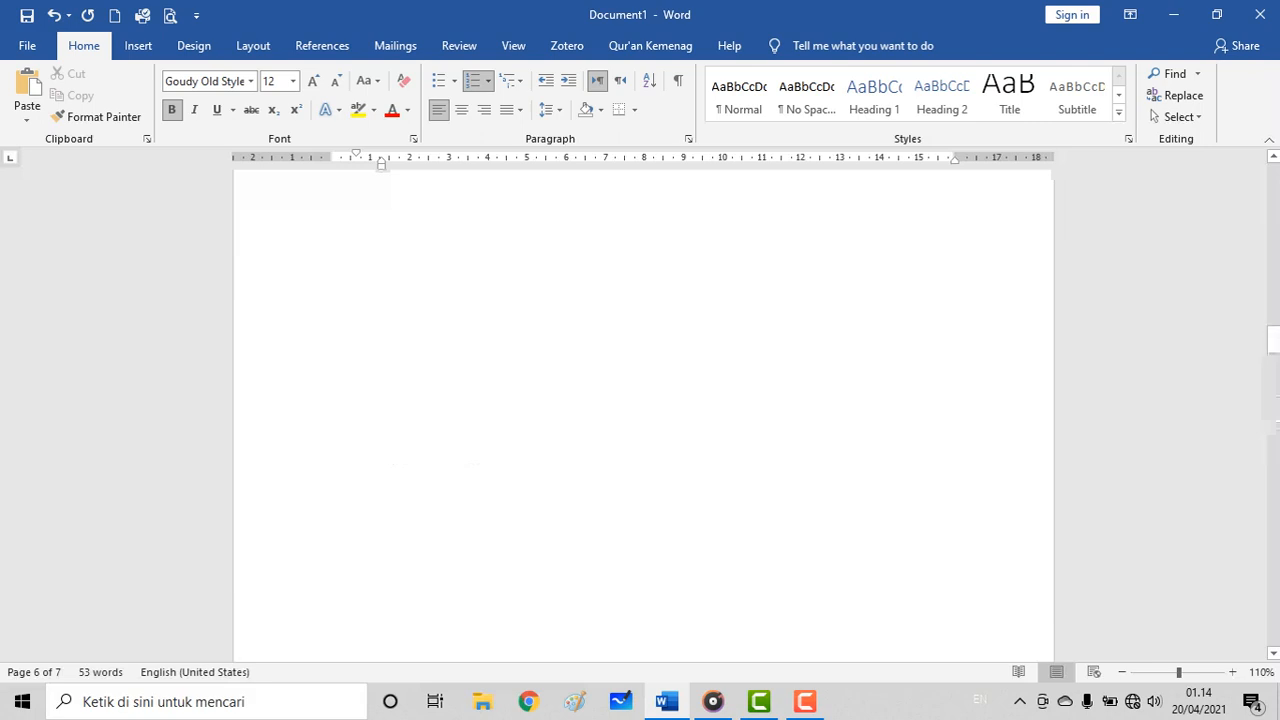
pyautogui.scroll(10, 643, 415)
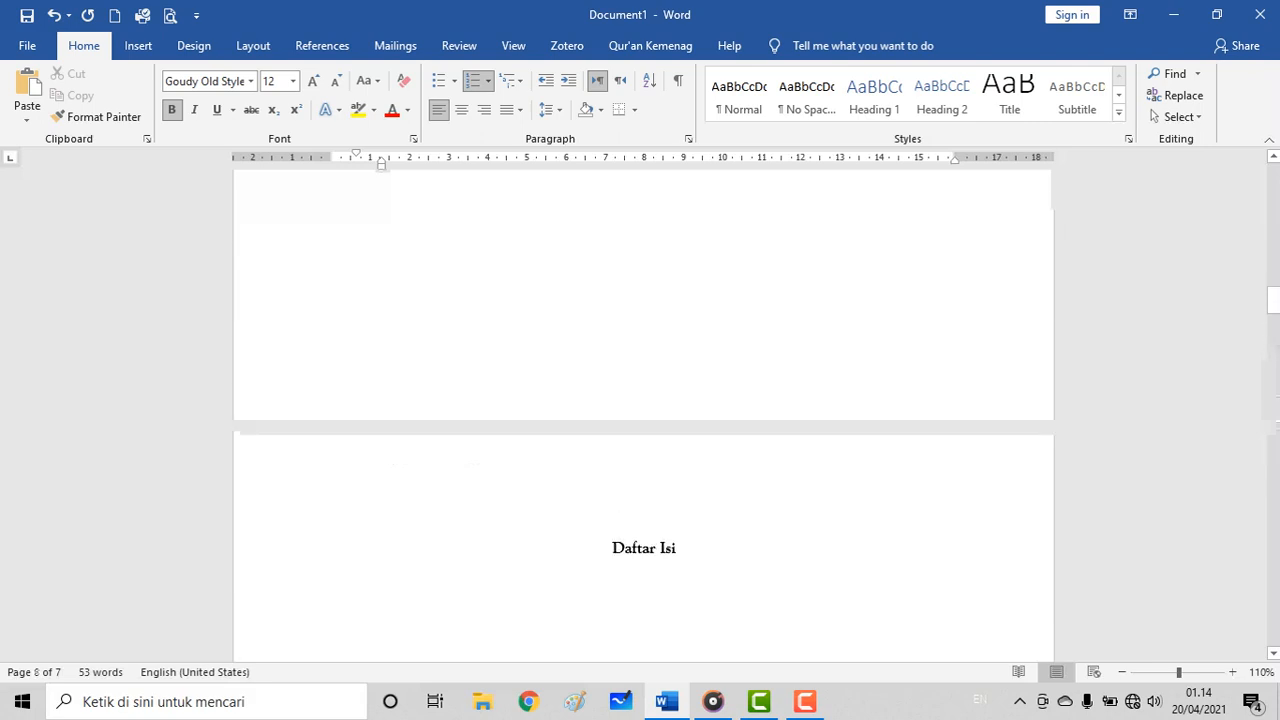
pyautogui.scroll(10, 643, 415)
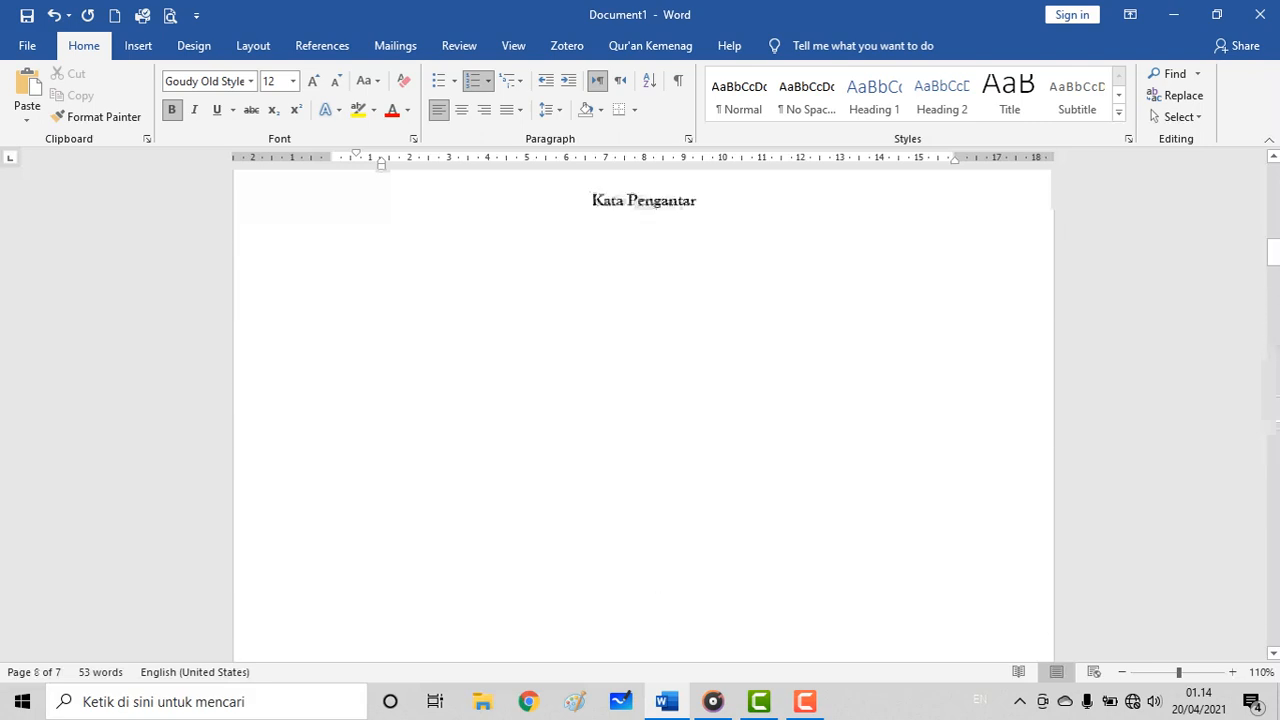
pyautogui.scroll(10, 643, 415)
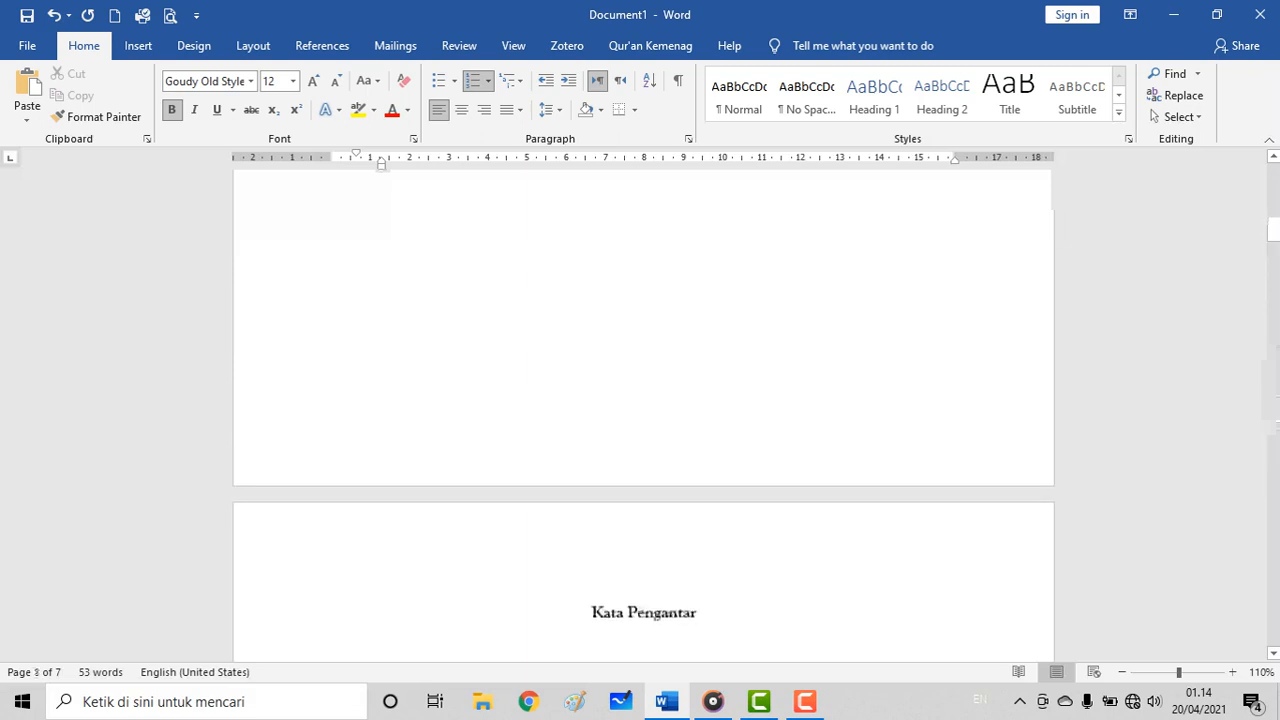
pyautogui.scroll(10, 643, 415)
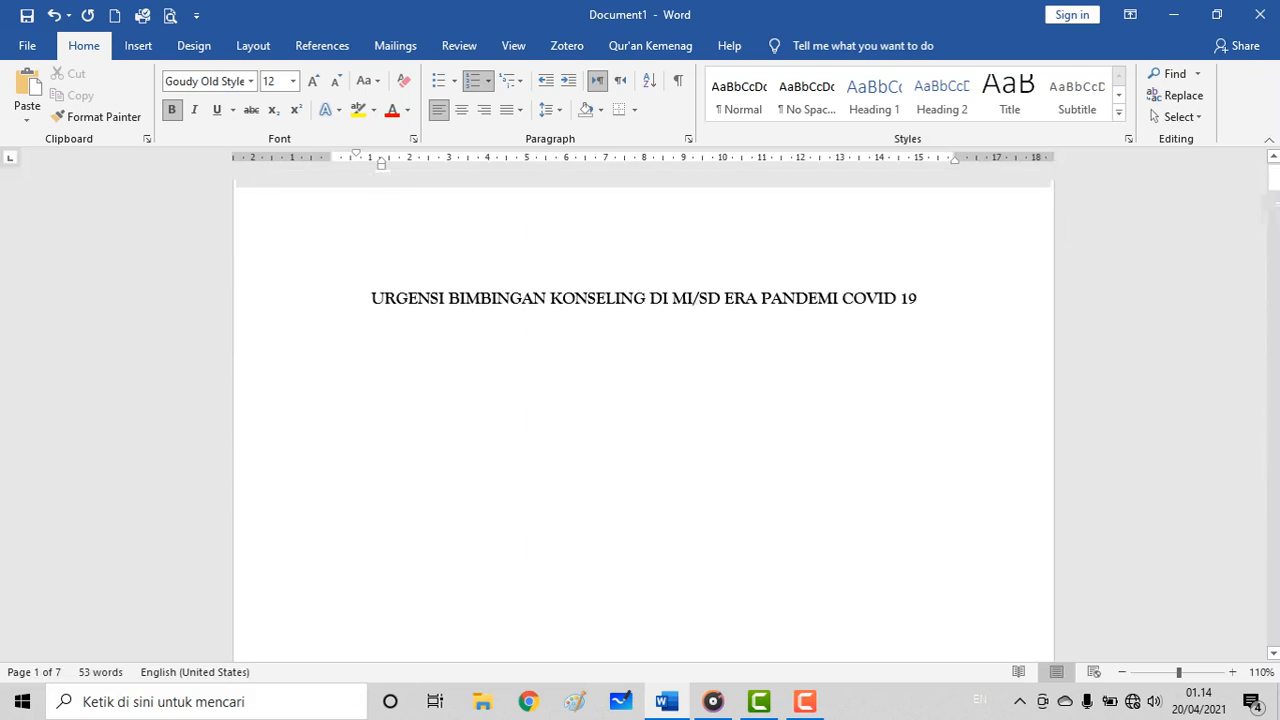
pyautogui.click(371, 298)
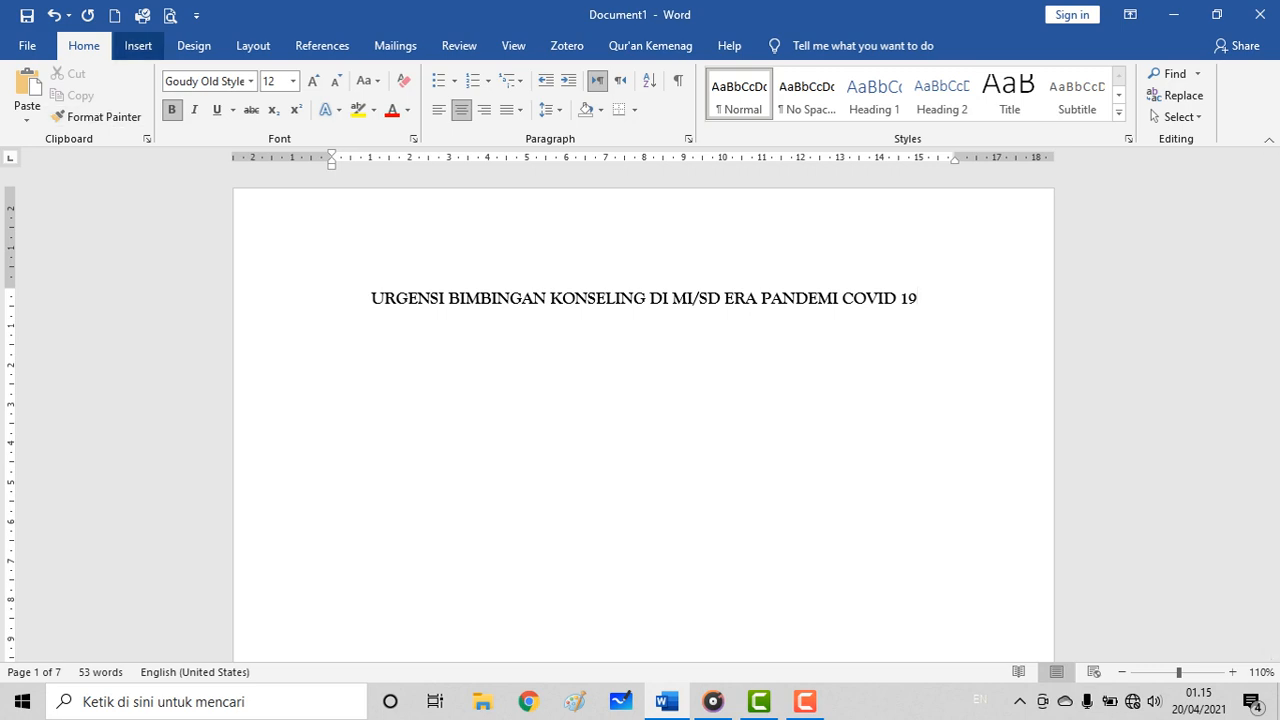
pyautogui.click(138, 45)
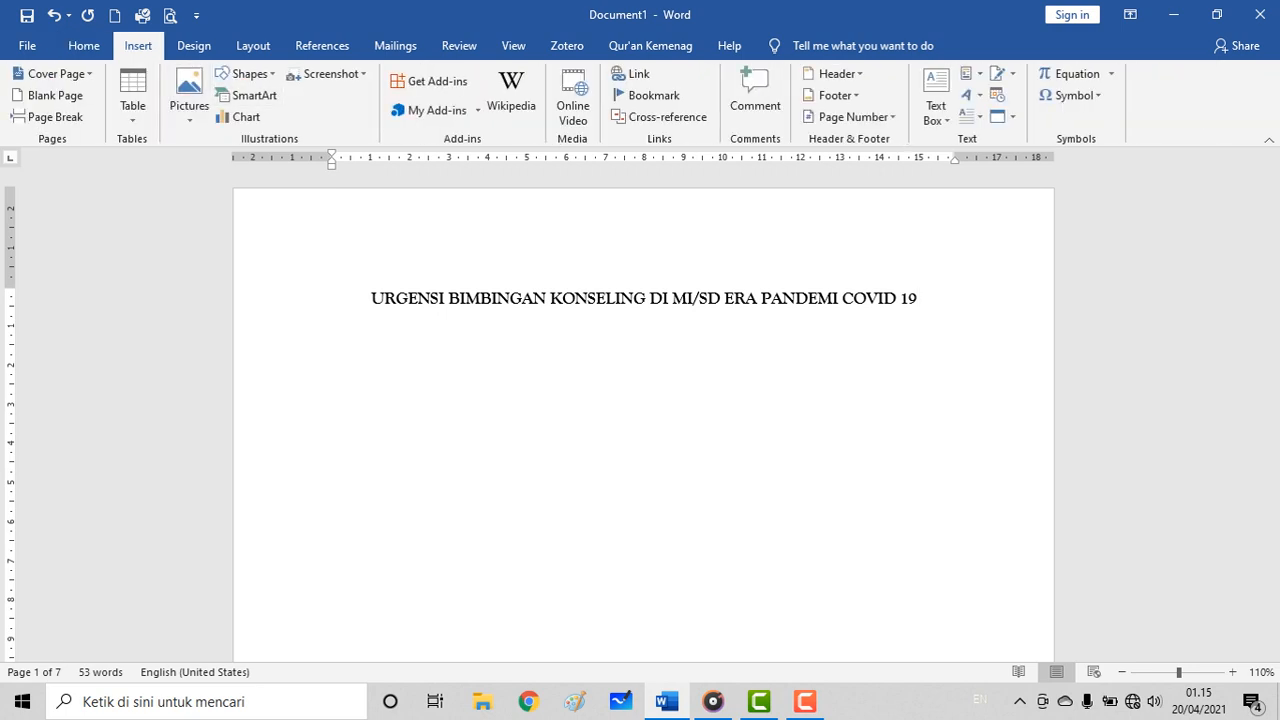
pyautogui.click(853, 117)
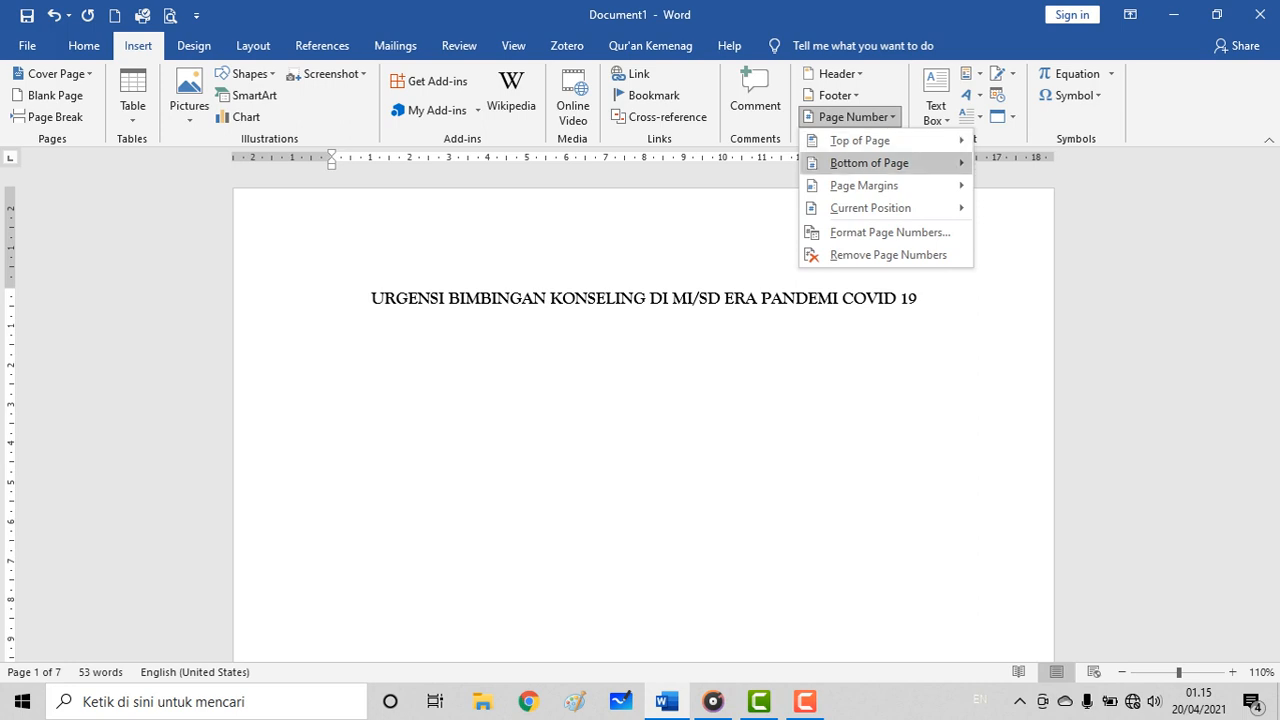
pyautogui.moveTo(869, 163)
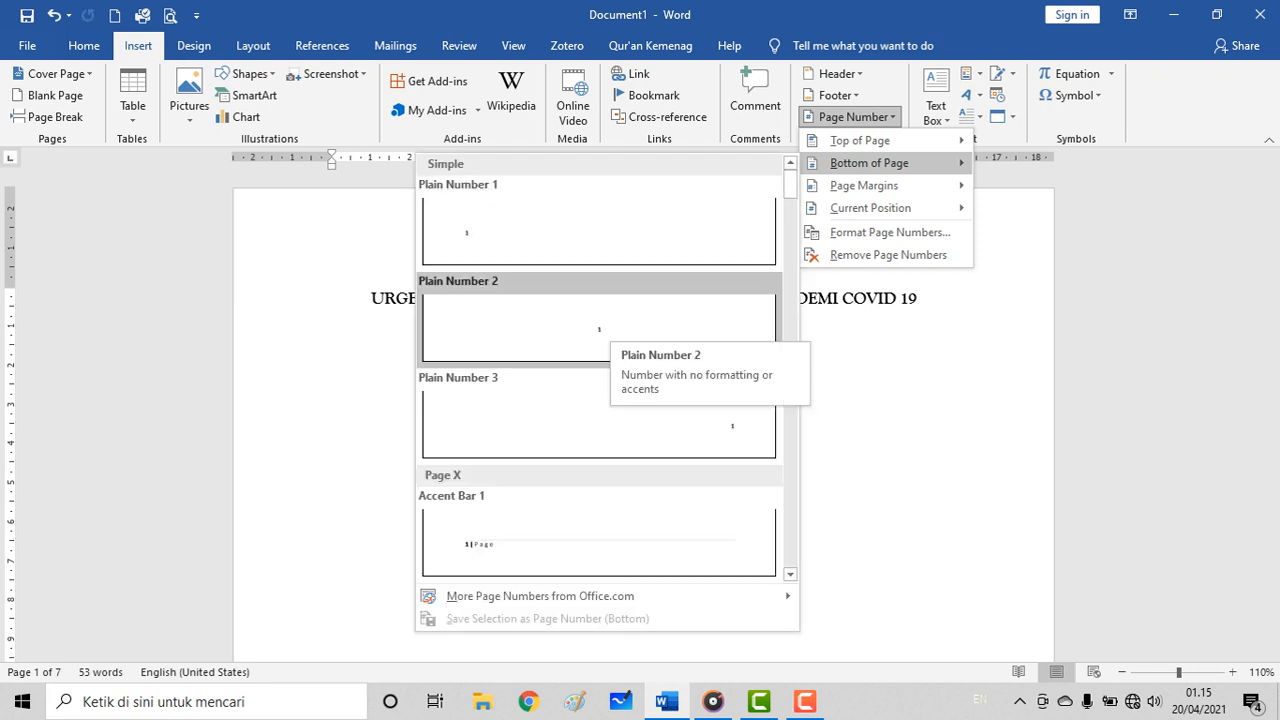
pyautogui.click(598, 328)
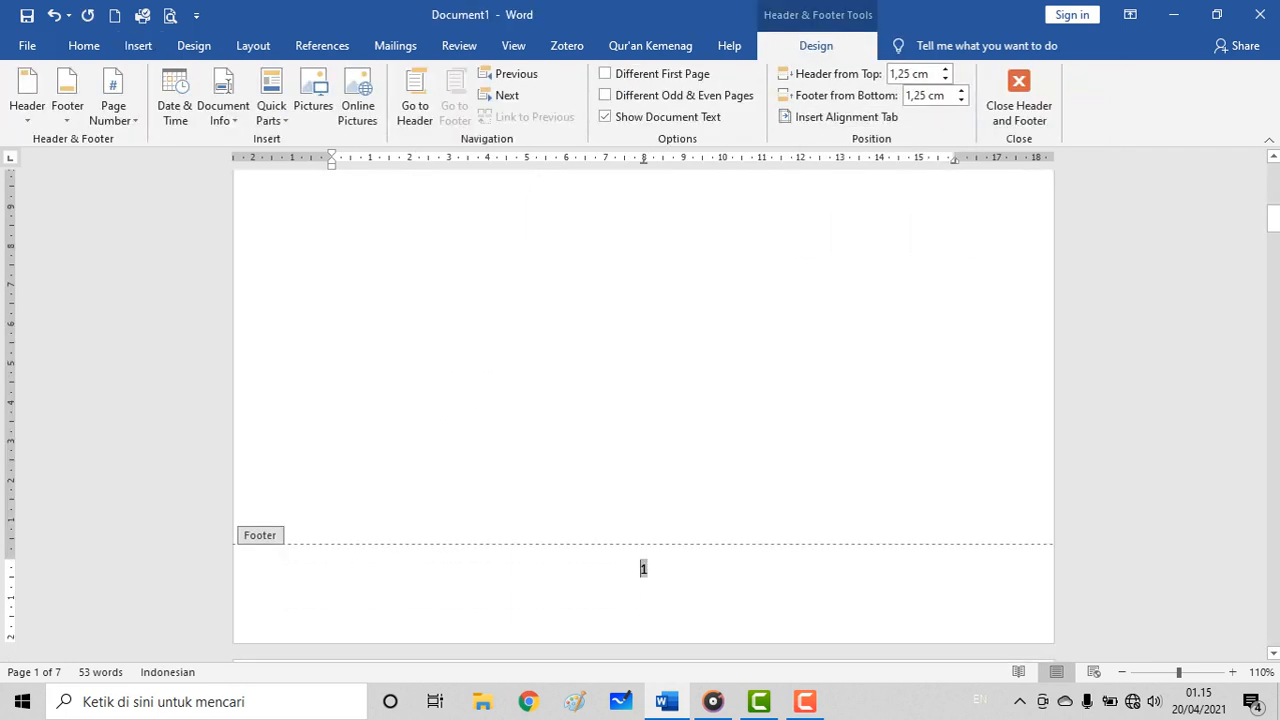
# Step: Set the footer's page number format to i, ii, iii, starting at i, and return to the document body
pyautogui.doubleClick(645, 568)
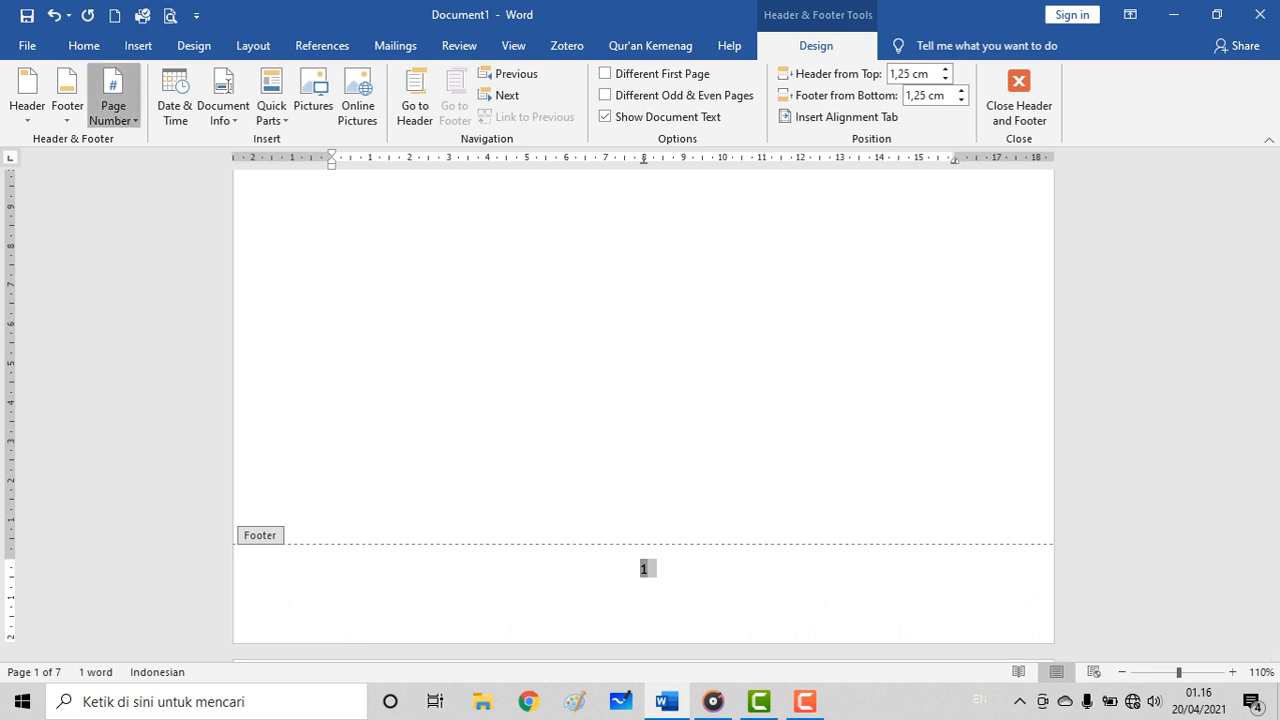
pyautogui.click(113, 105)
pyautogui.click(178, 232)
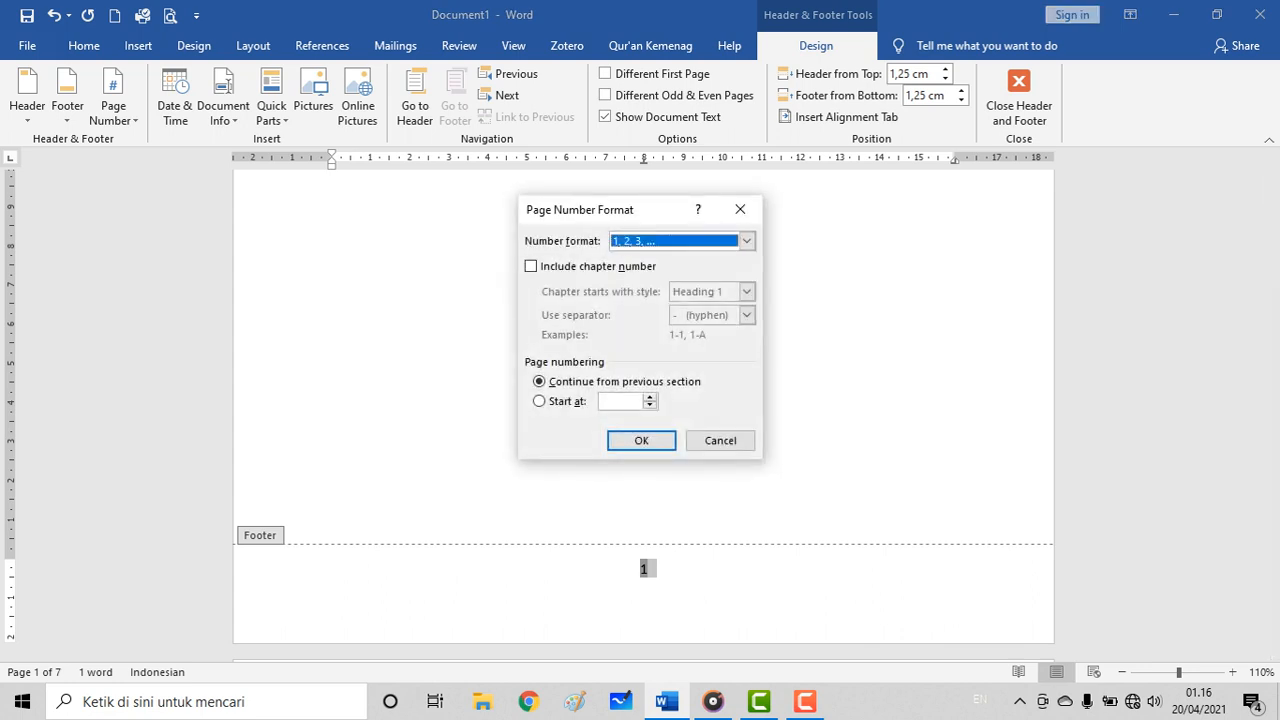
pyautogui.click(746, 241)
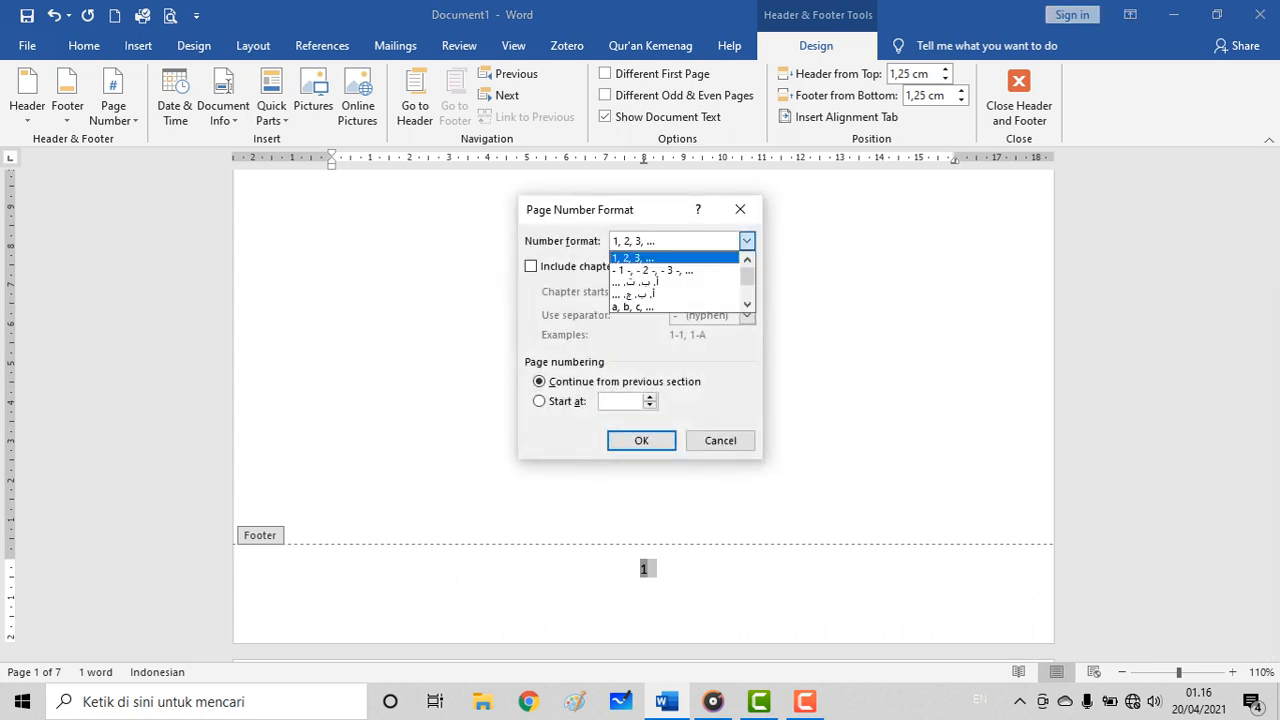
pyautogui.moveTo(747, 276); pyautogui.dragTo(747, 287)
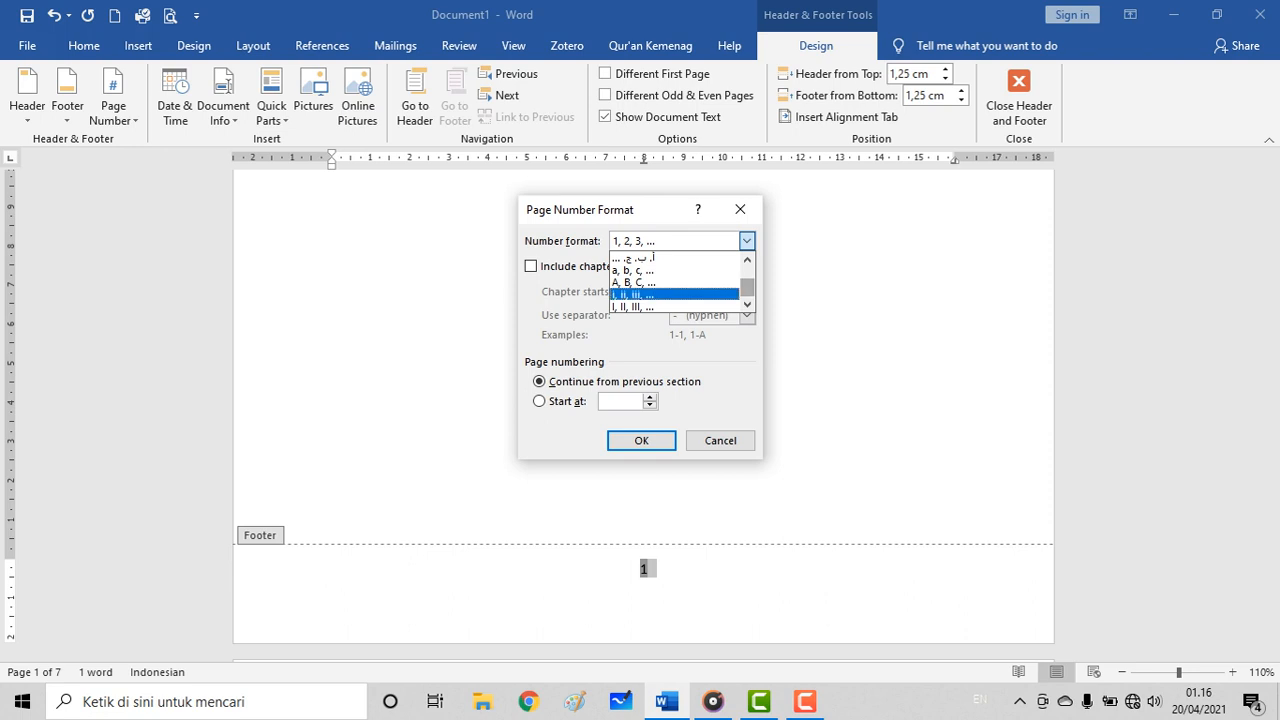
pyautogui.click(650, 295)
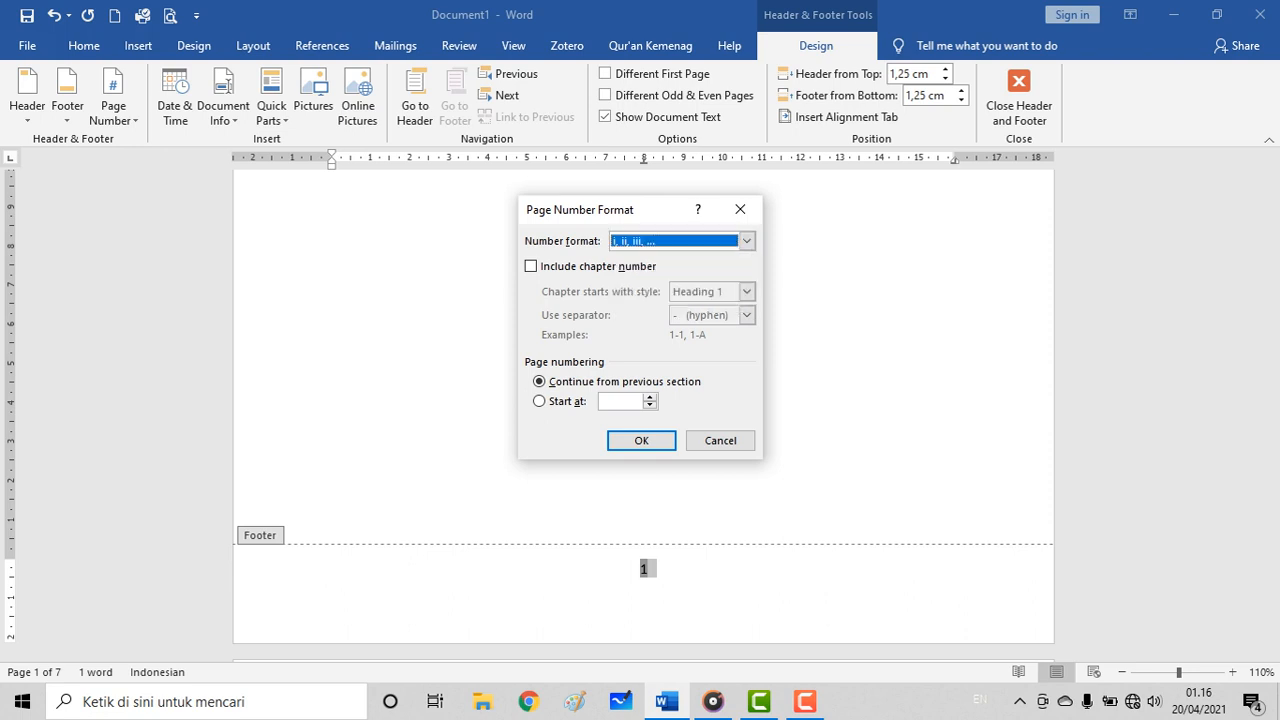
pyautogui.click(540, 401)
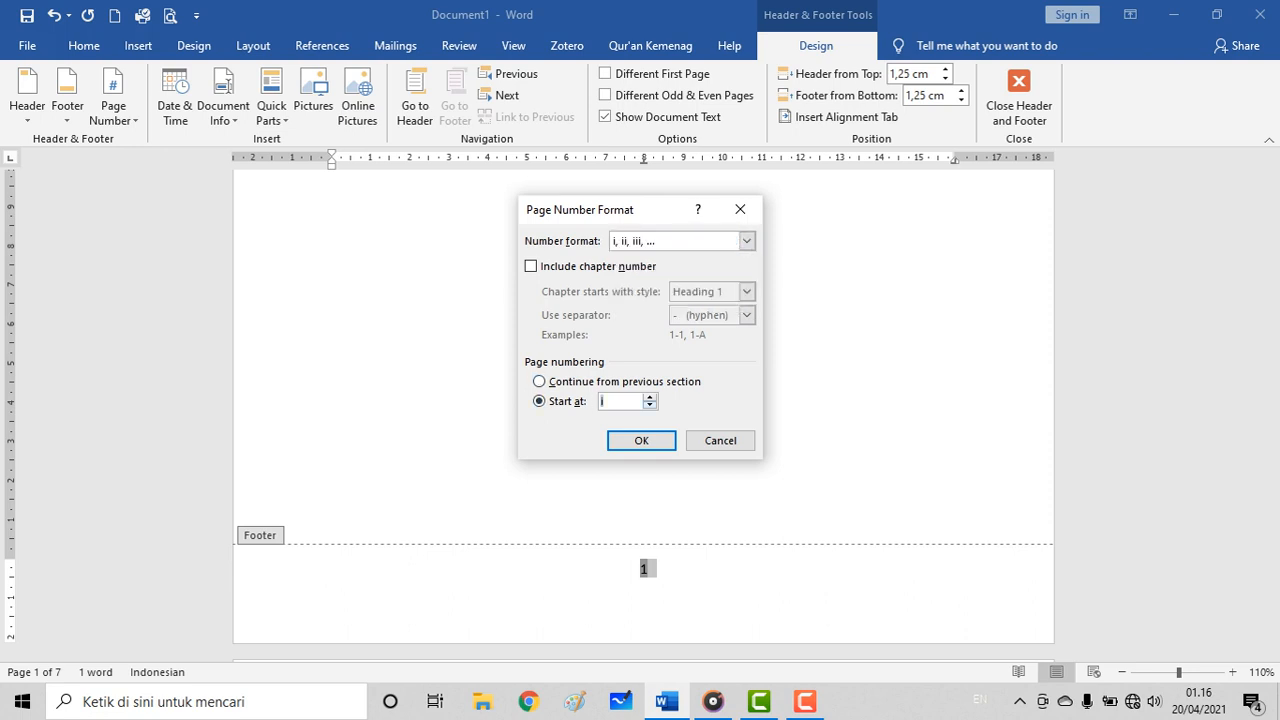
pyautogui.click(641, 440)
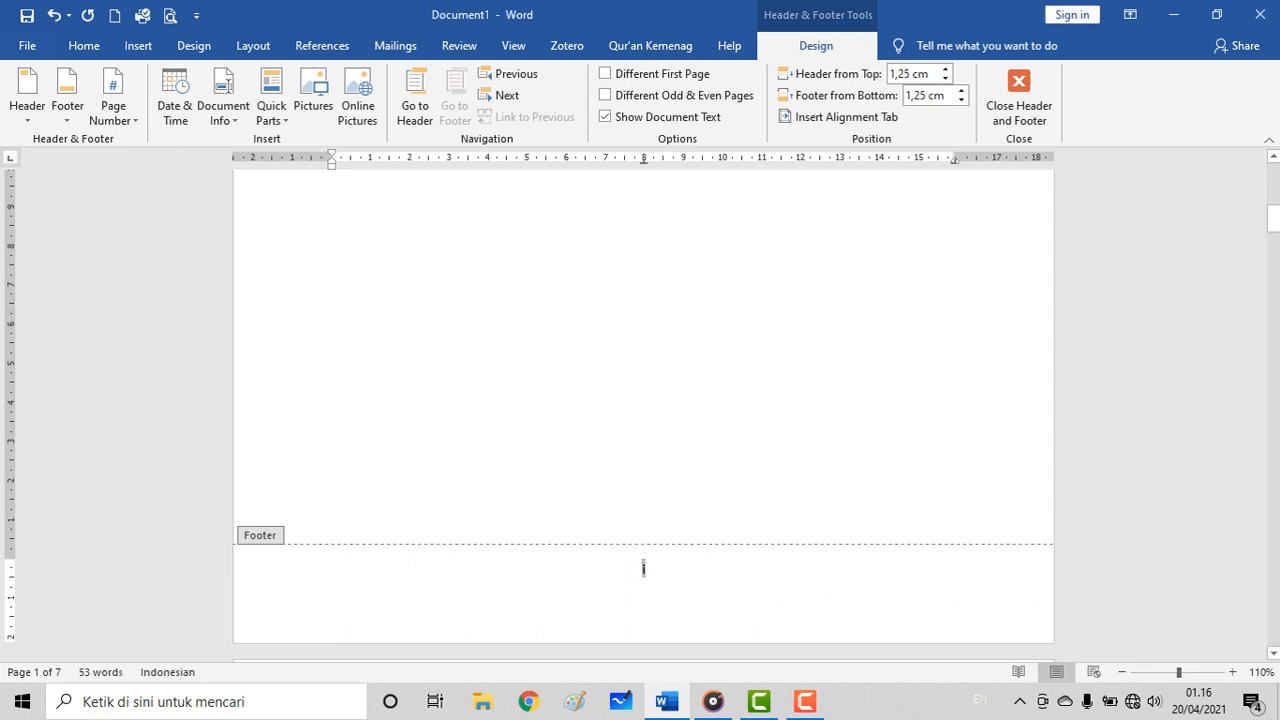
pyautogui.scroll(-1, 643, 400)
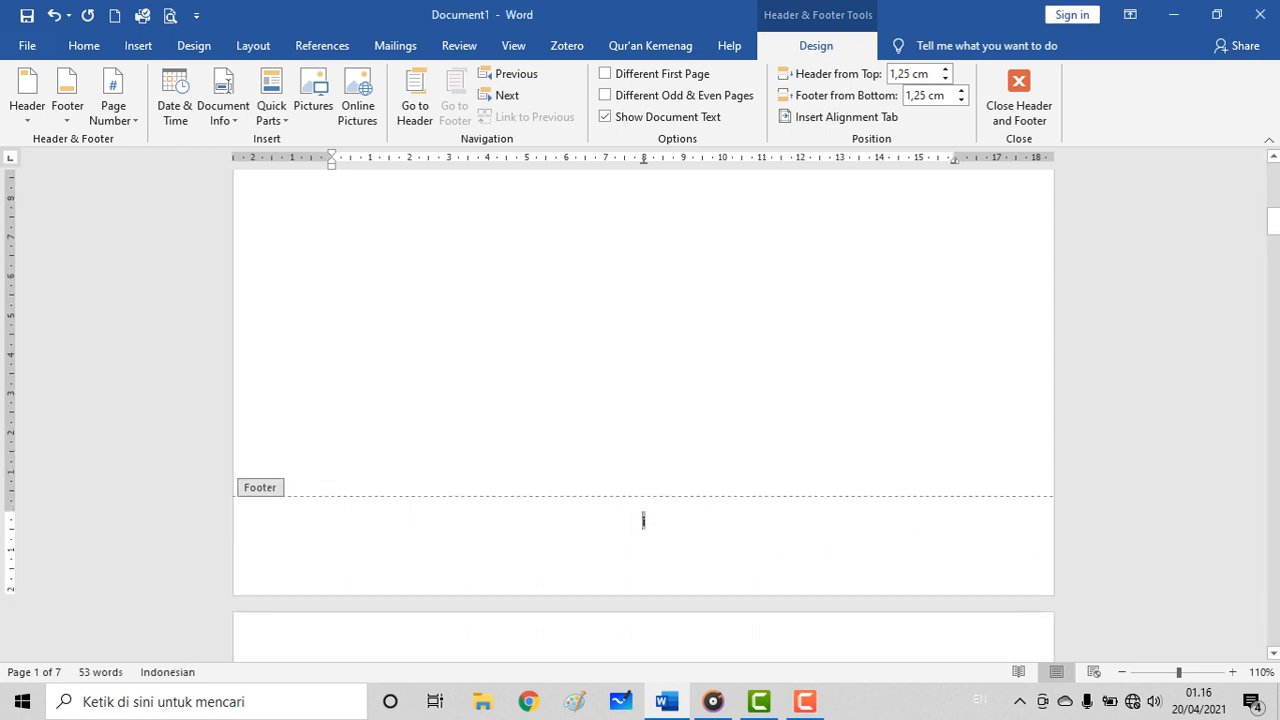
pyautogui.doubleClick(643, 451)
# Step: Check the page numbers at the bottom of the pages from the title page through to the BAB I page
pyautogui.scroll(-1, 643, 451)
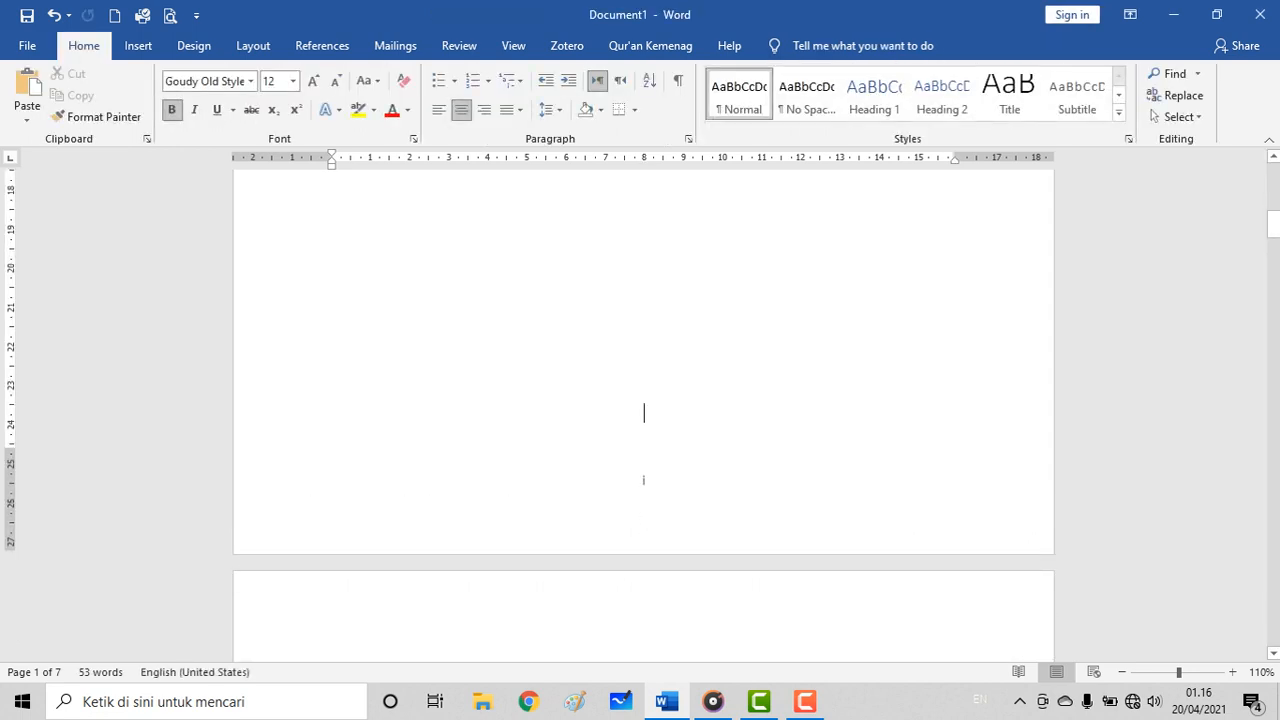
pyautogui.scroll(-2, 643, 451)
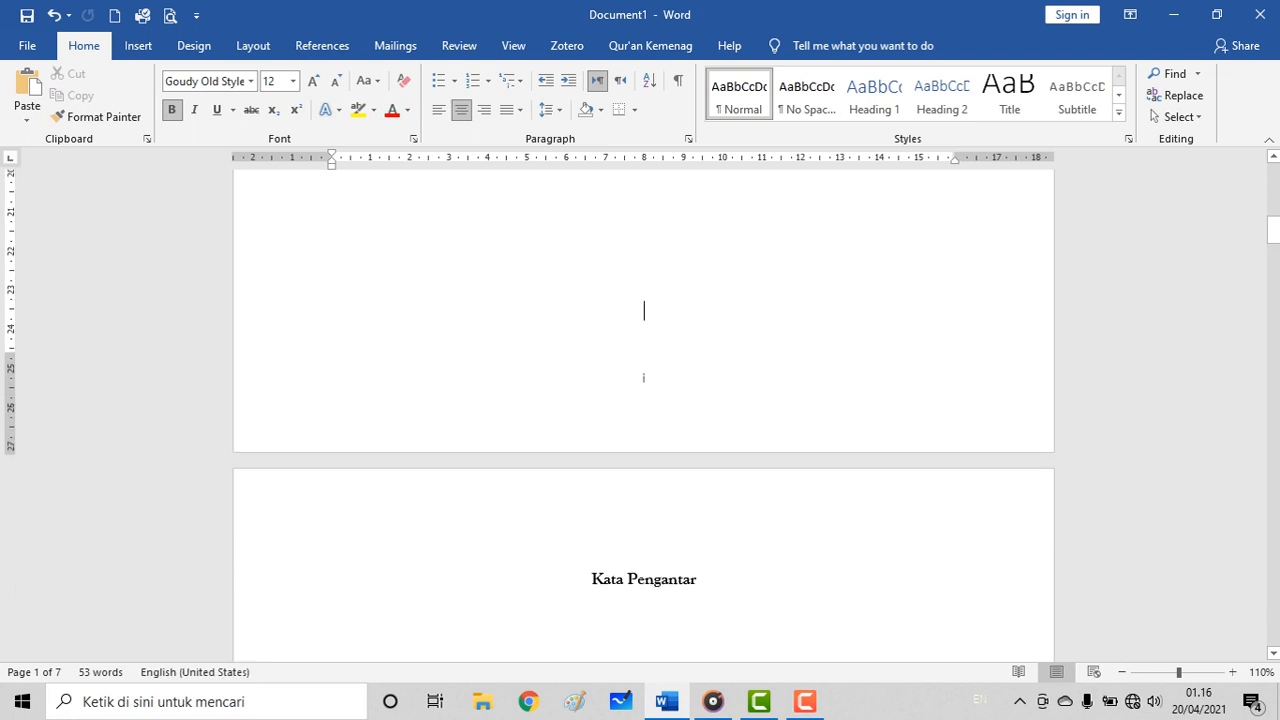
pyautogui.scroll(-8, 643, 377)
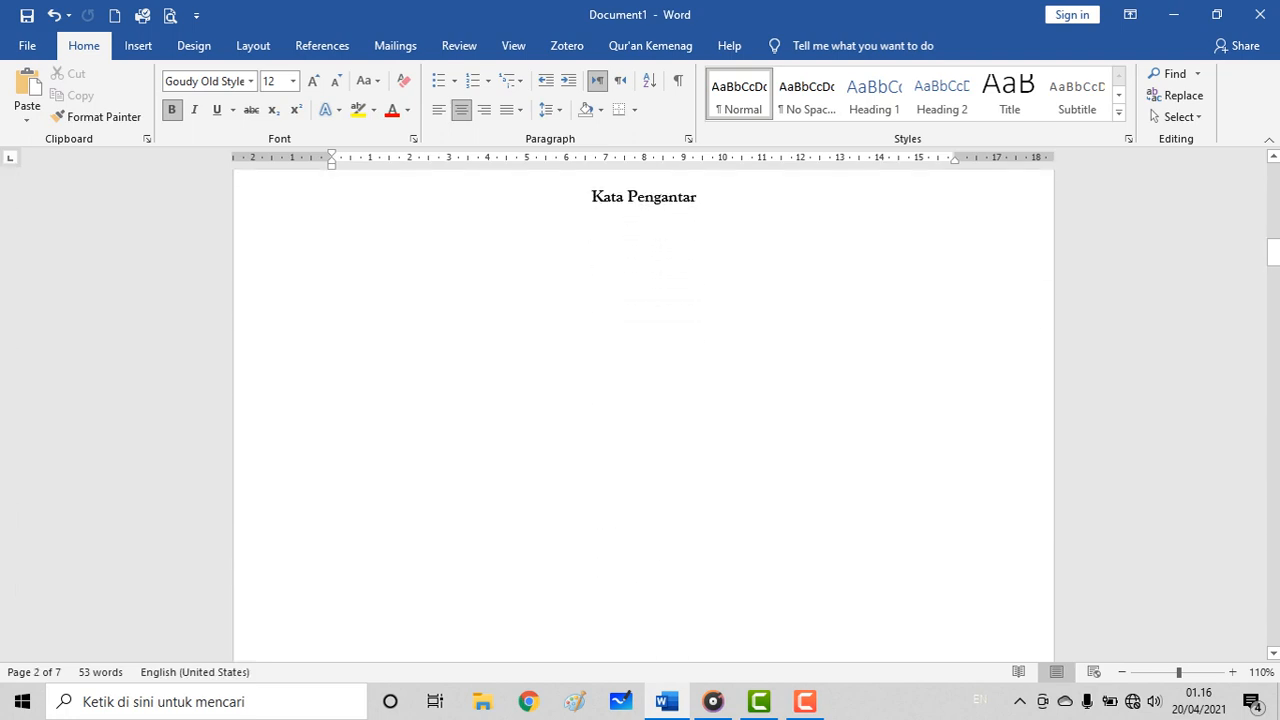
pyautogui.scroll(-10, 643, 400)
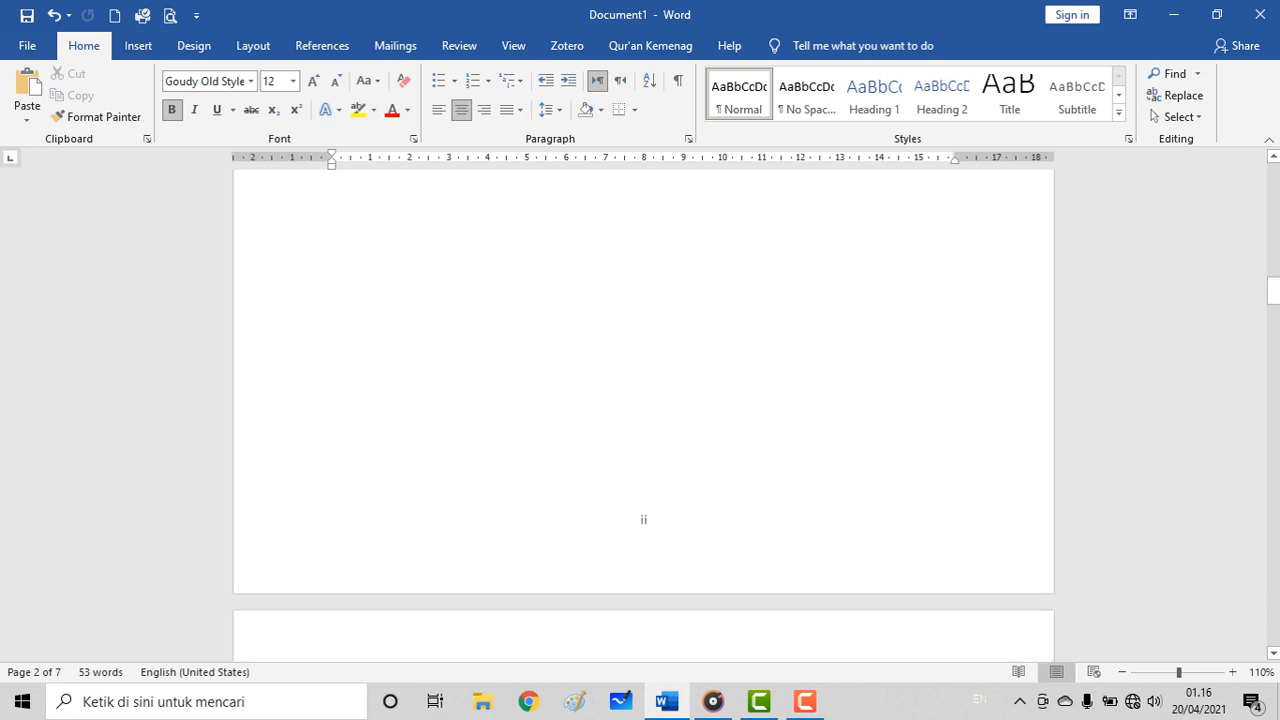
pyautogui.scroll(-15, 643, 400)
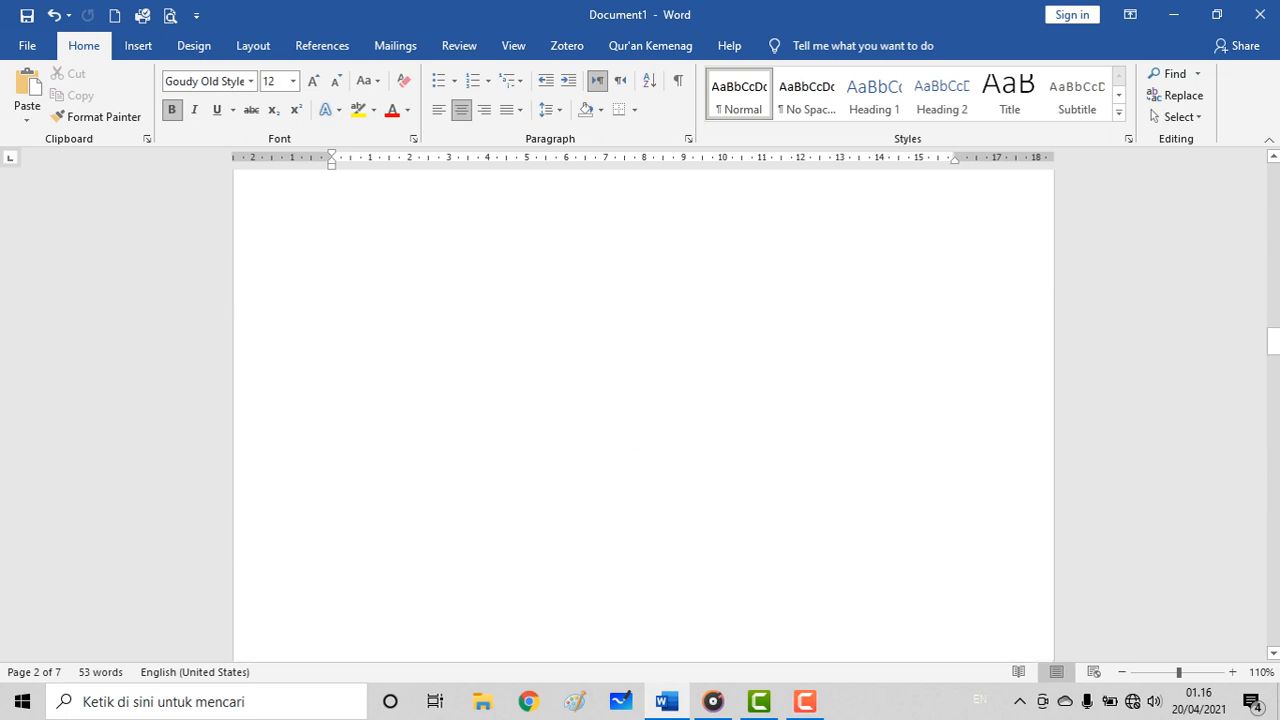
pyautogui.scroll(-5, 643, 400)
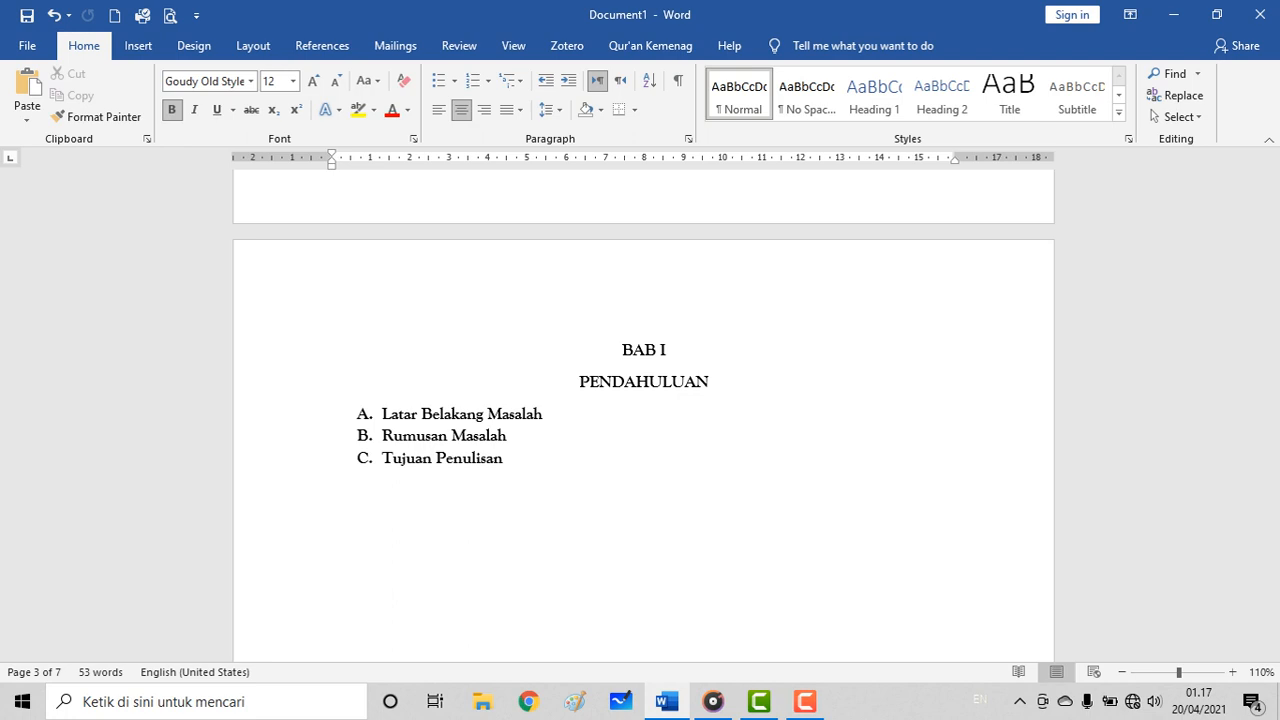
# Step: Check the page number at the bottom of the BAB I page and where the BAB II page begins
pyautogui.scroll(-4, 643, 400)
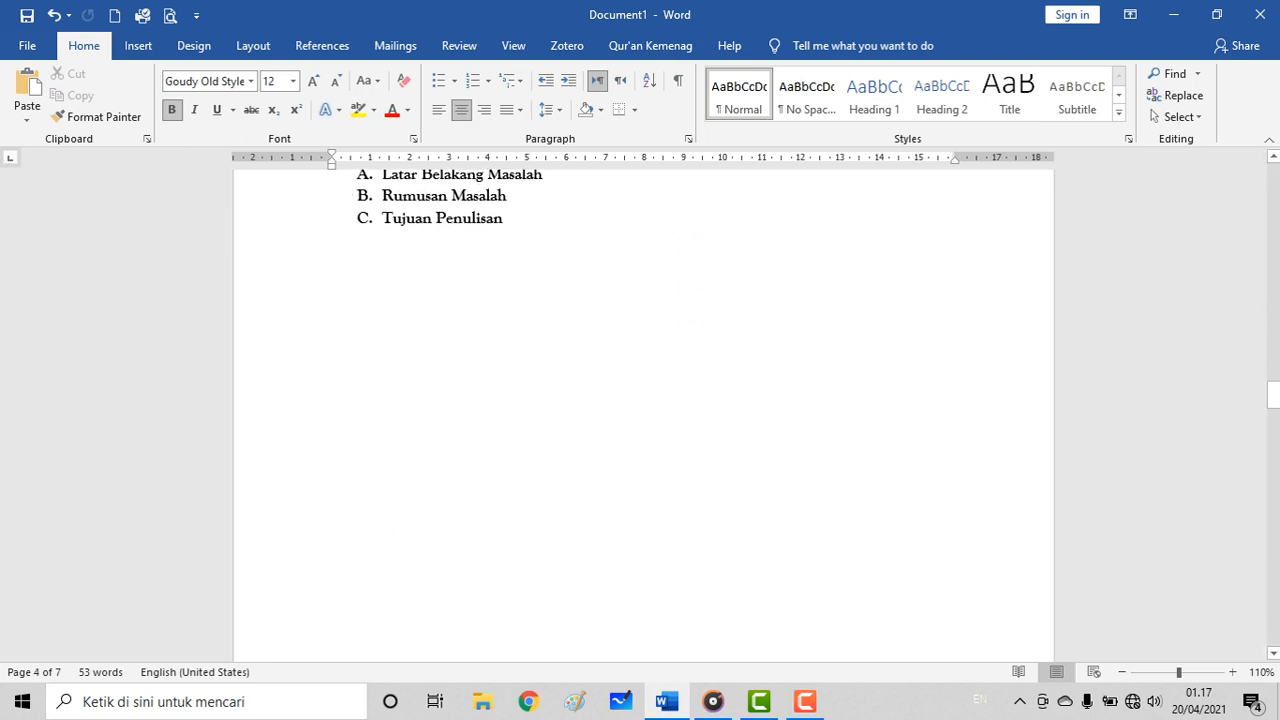
pyautogui.scroll(-2, 643, 400)
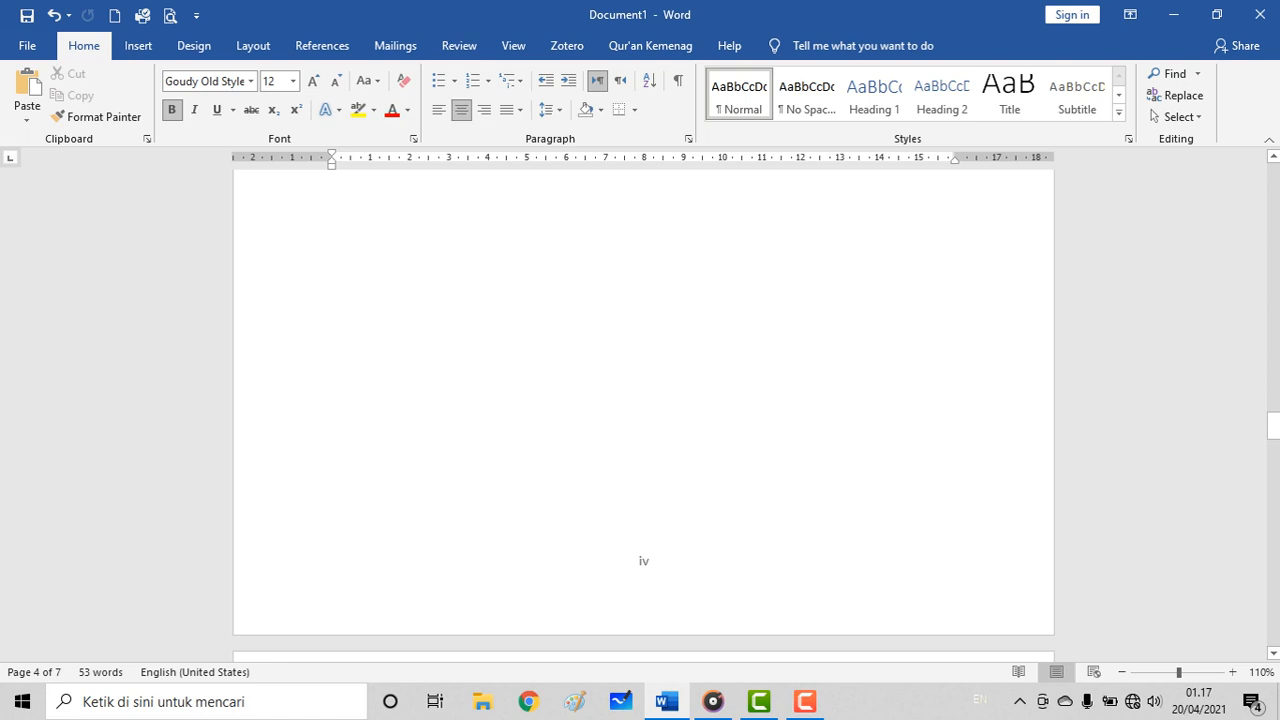
pyautogui.scroll(3, 643, 400)
pyautogui.scroll(-2, 643, 400)
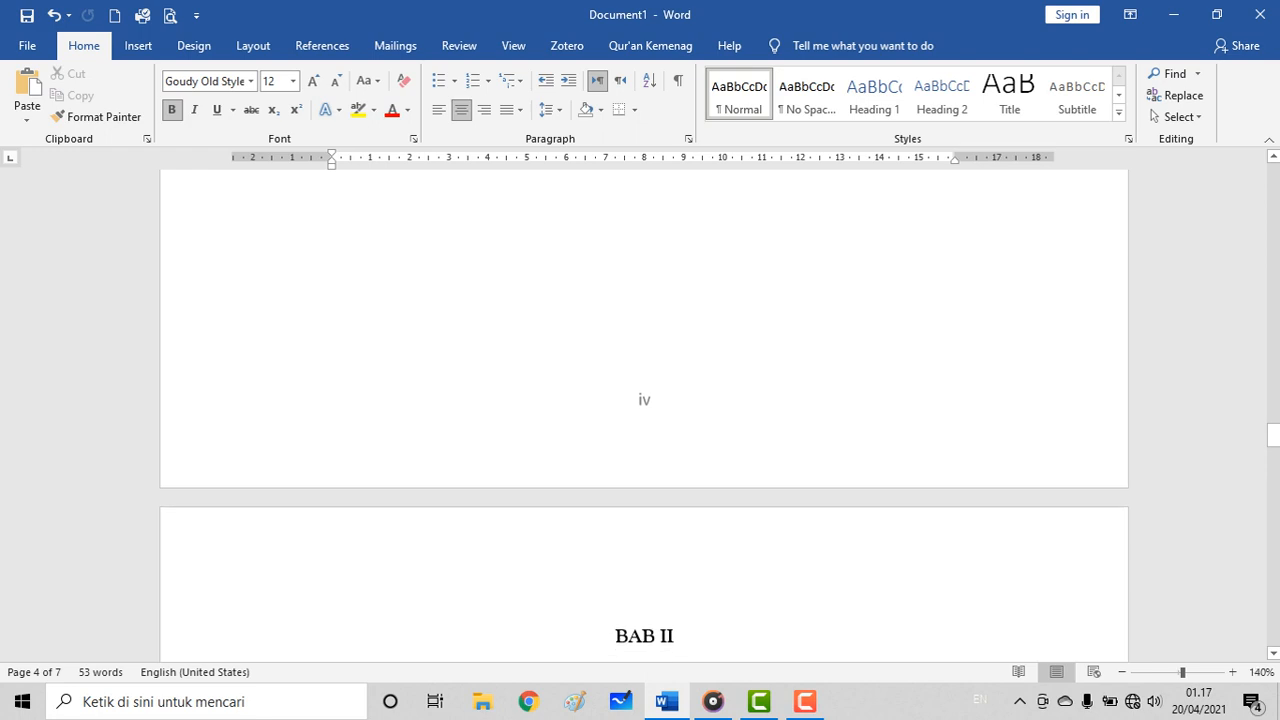
pyautogui.scroll(1, 643, 400)
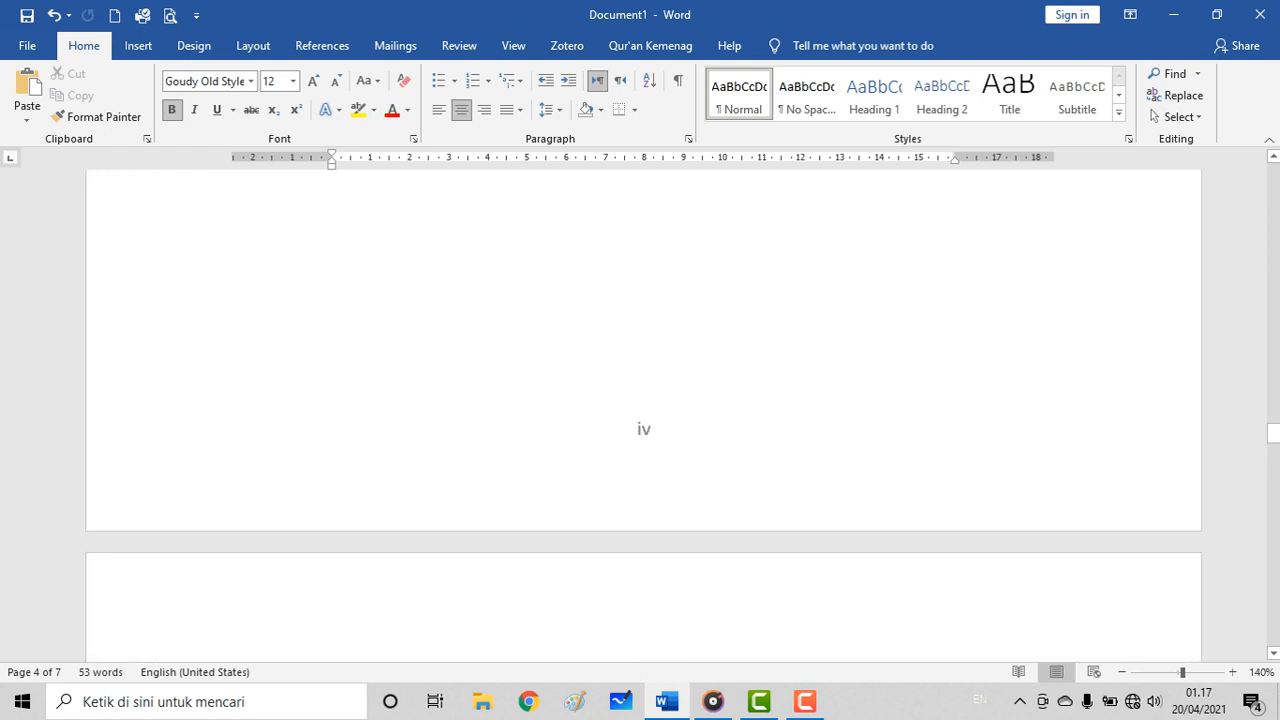
pyautogui.scroll(-4, 643, 400)
pyautogui.scroll(3, 643, 400)
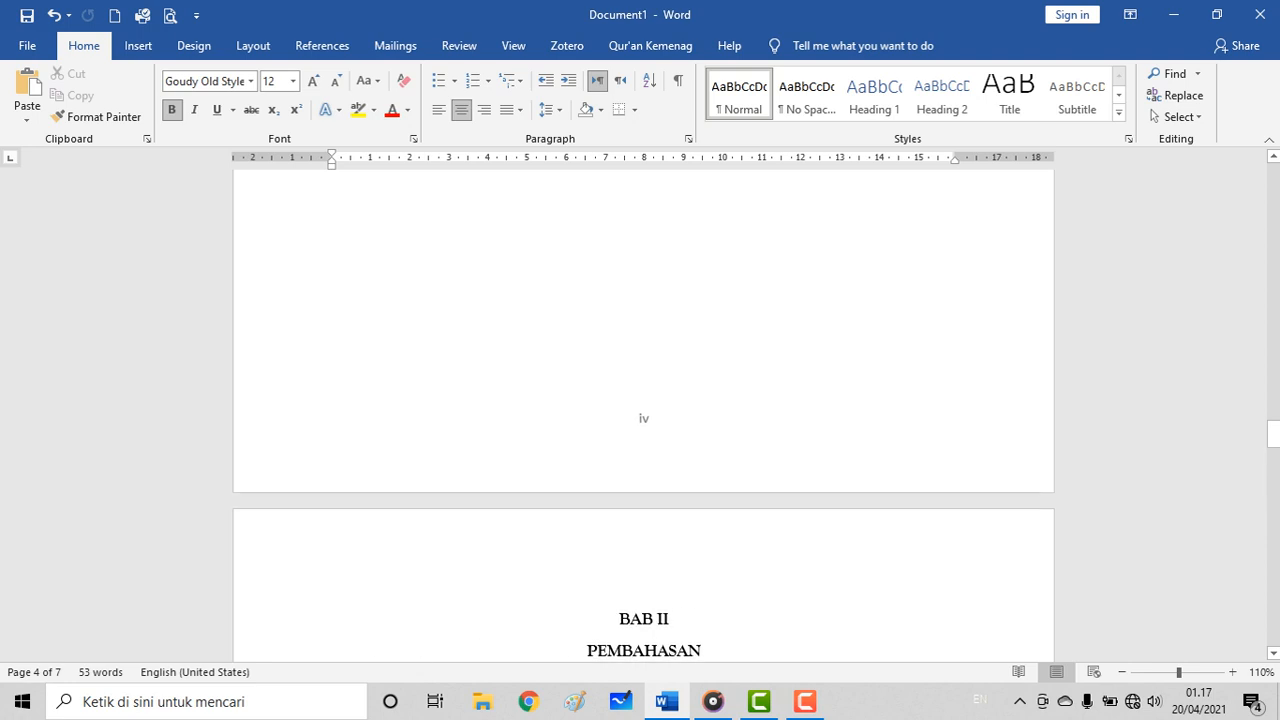
pyautogui.scroll(2, 643, 400)
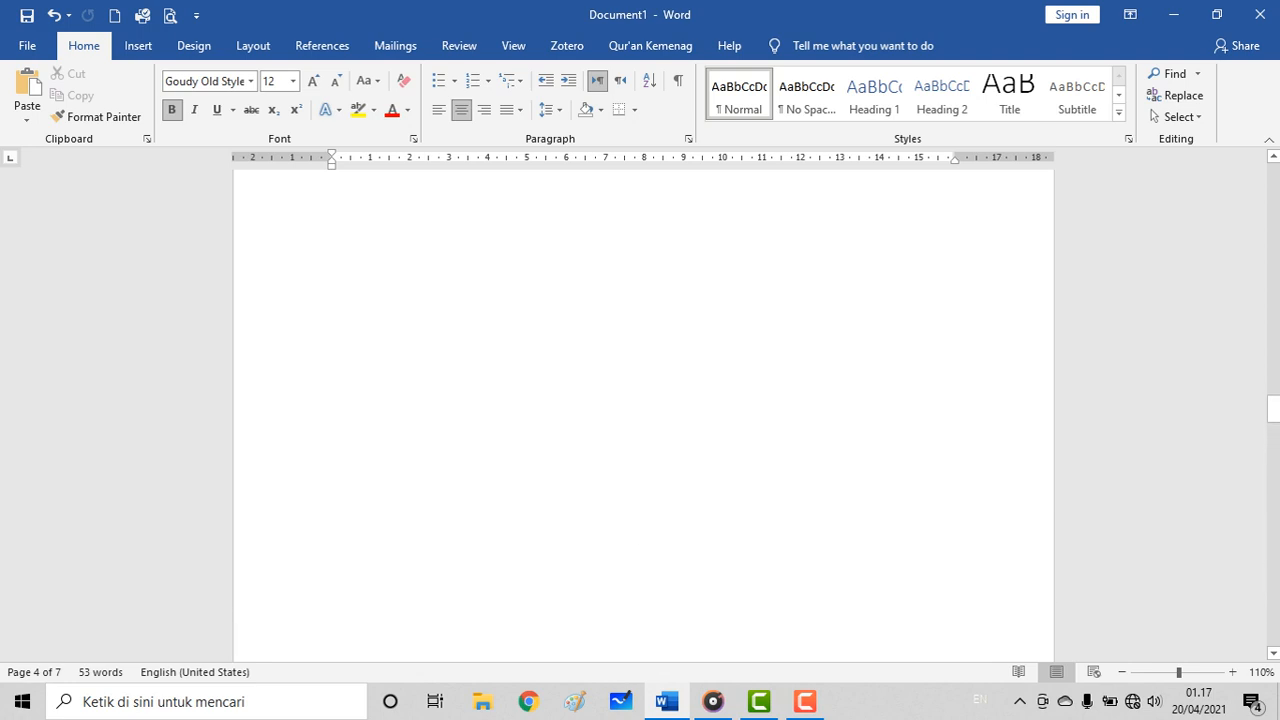
pyautogui.scroll(2, 643, 400)
pyautogui.scroll(-3, 643, 400)
pyautogui.scroll(-3, 643, 400)
pyautogui.scroll(10, 643, 400)
pyautogui.scroll(3, 643, 400)
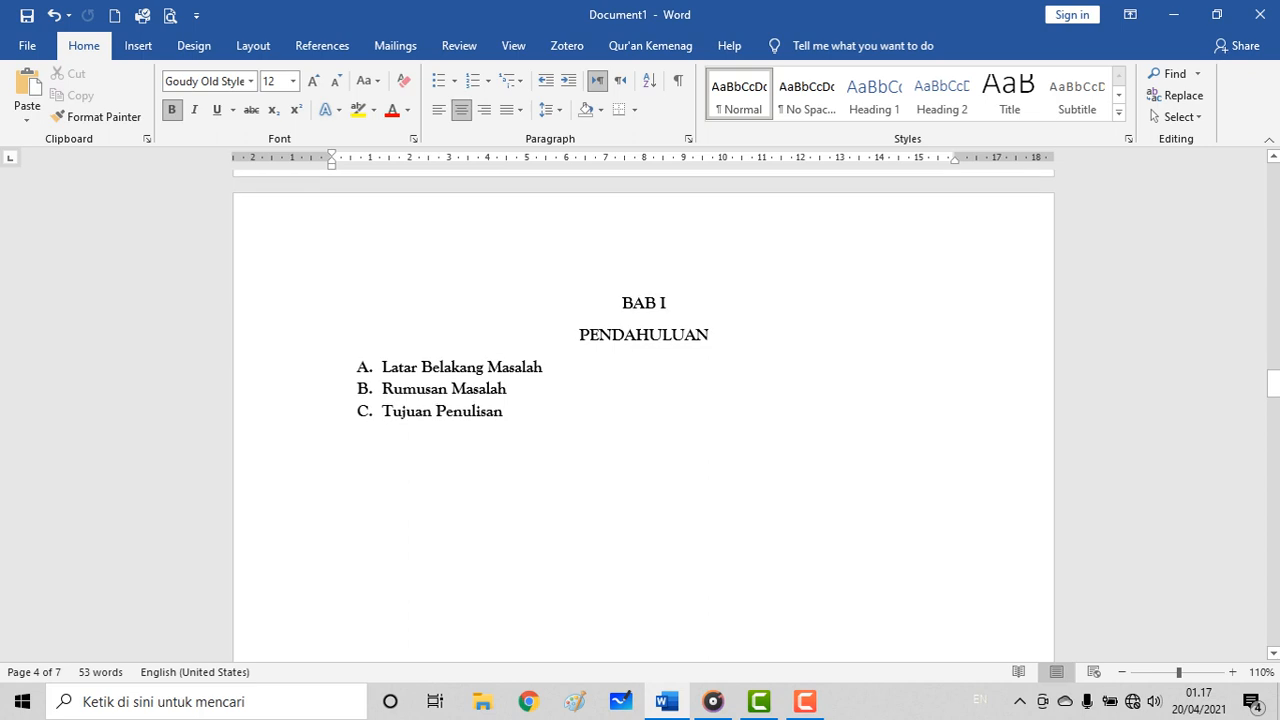
# Step: Insert a Next Page section break directly before the "BAB I" heading
pyautogui.click(622, 303)
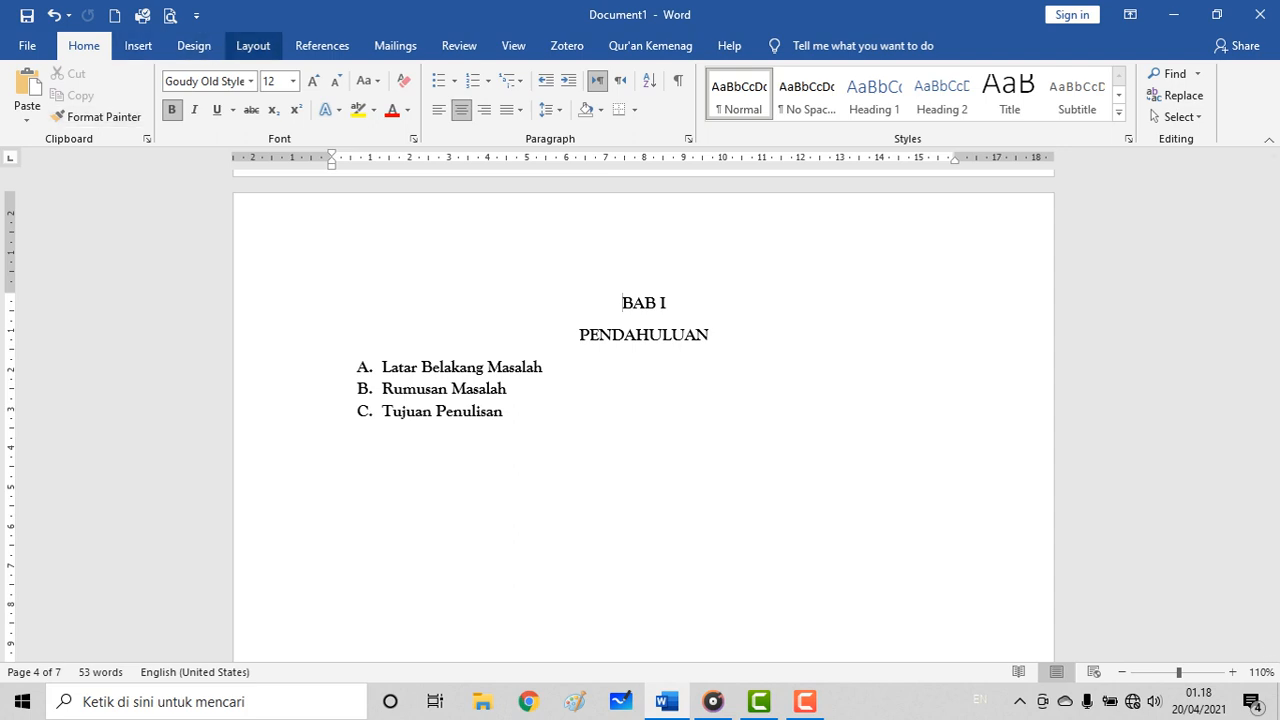
pyautogui.click(253, 45)
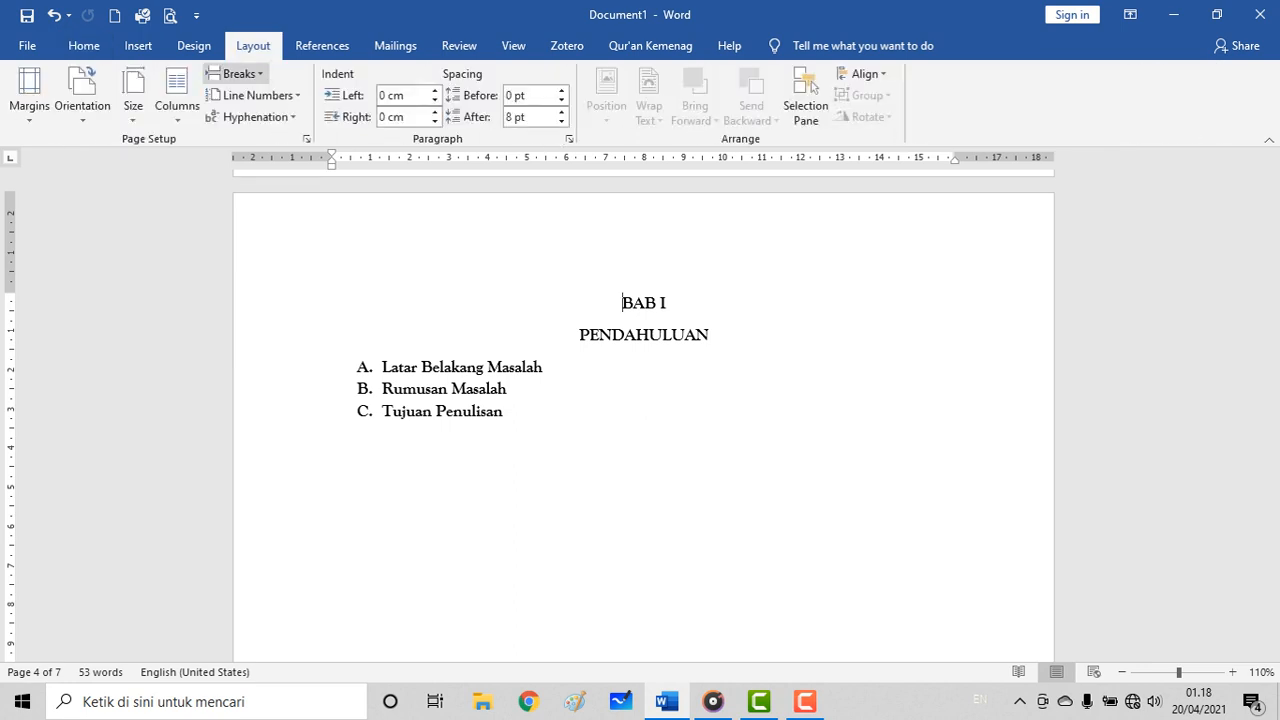
pyautogui.click(235, 73)
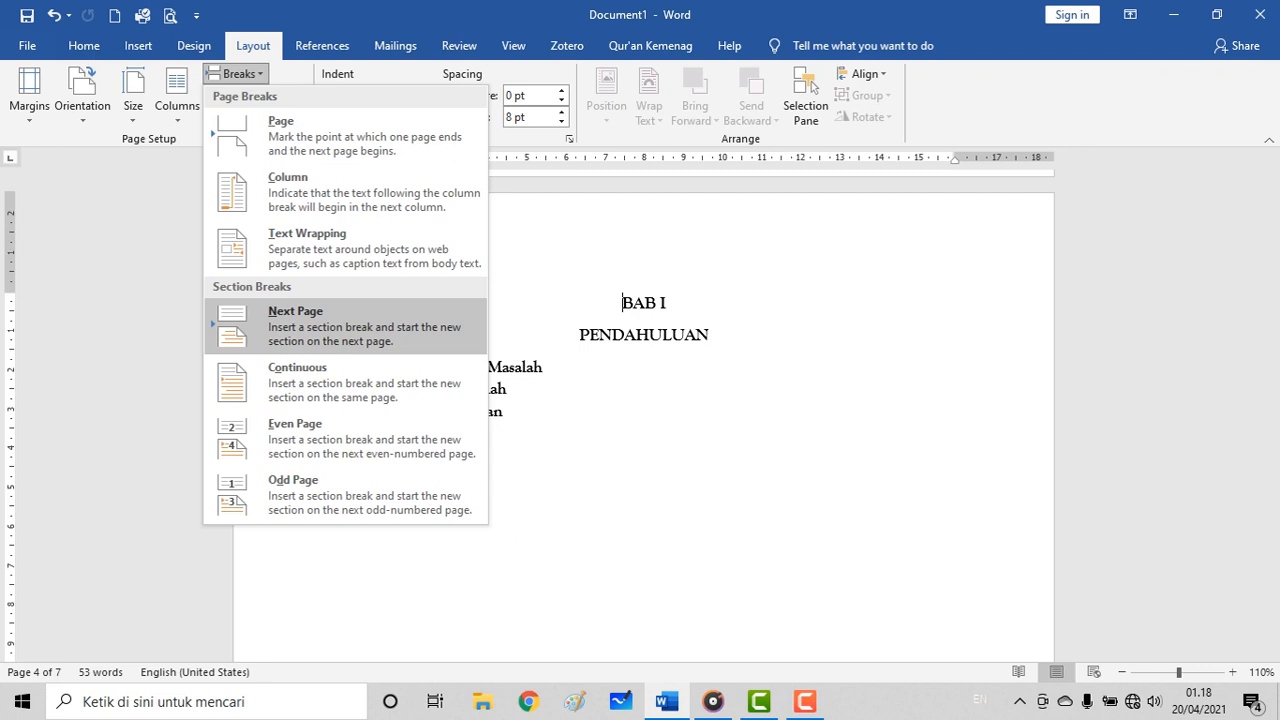
pyautogui.click(295, 318)
# Step: Set the BAB I section's footer page number format to 1, 2, 3, starting at 1, and return to the document body
pyautogui.scroll(-8, 644, 513)
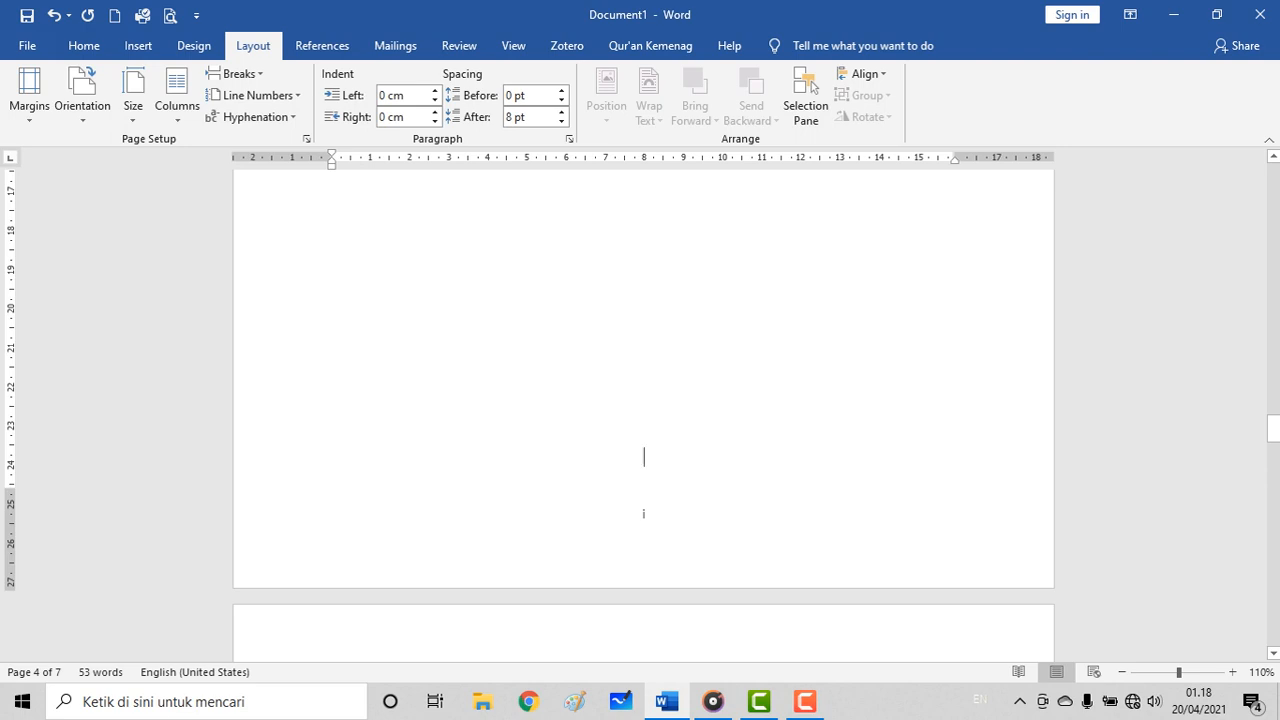
pyautogui.doubleClick(644, 513)
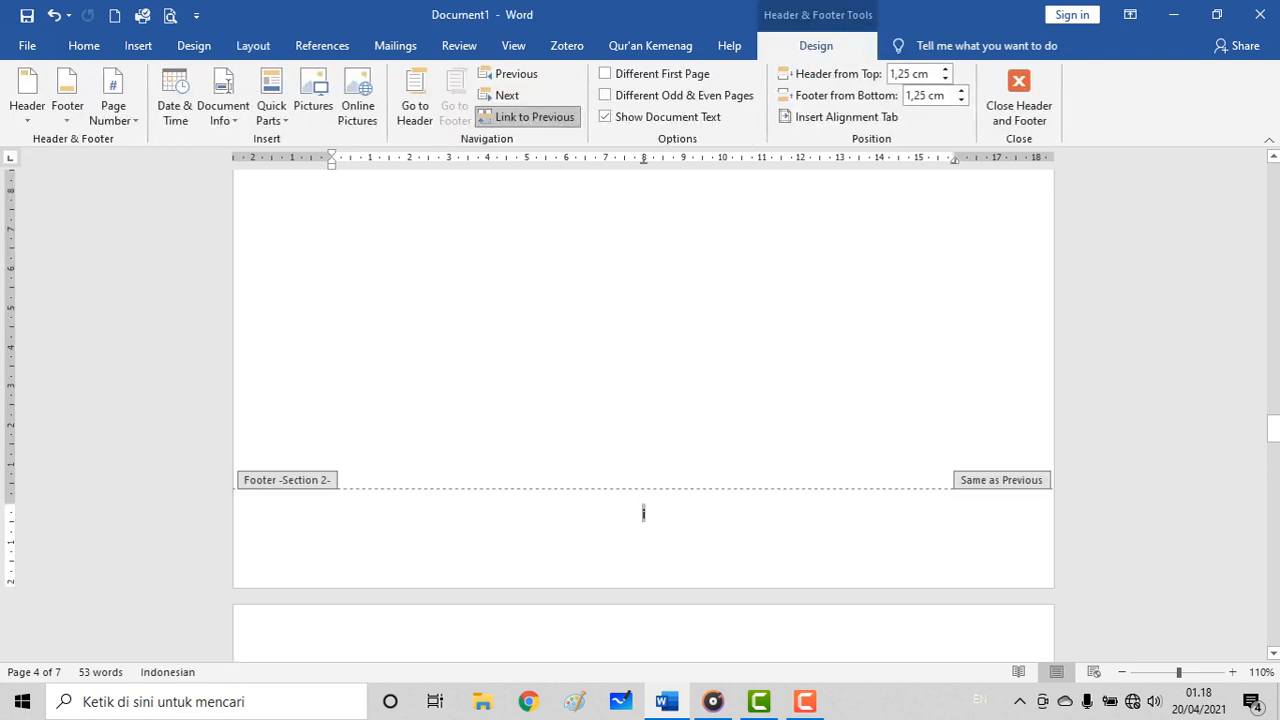
pyautogui.doubleClick(643, 513)
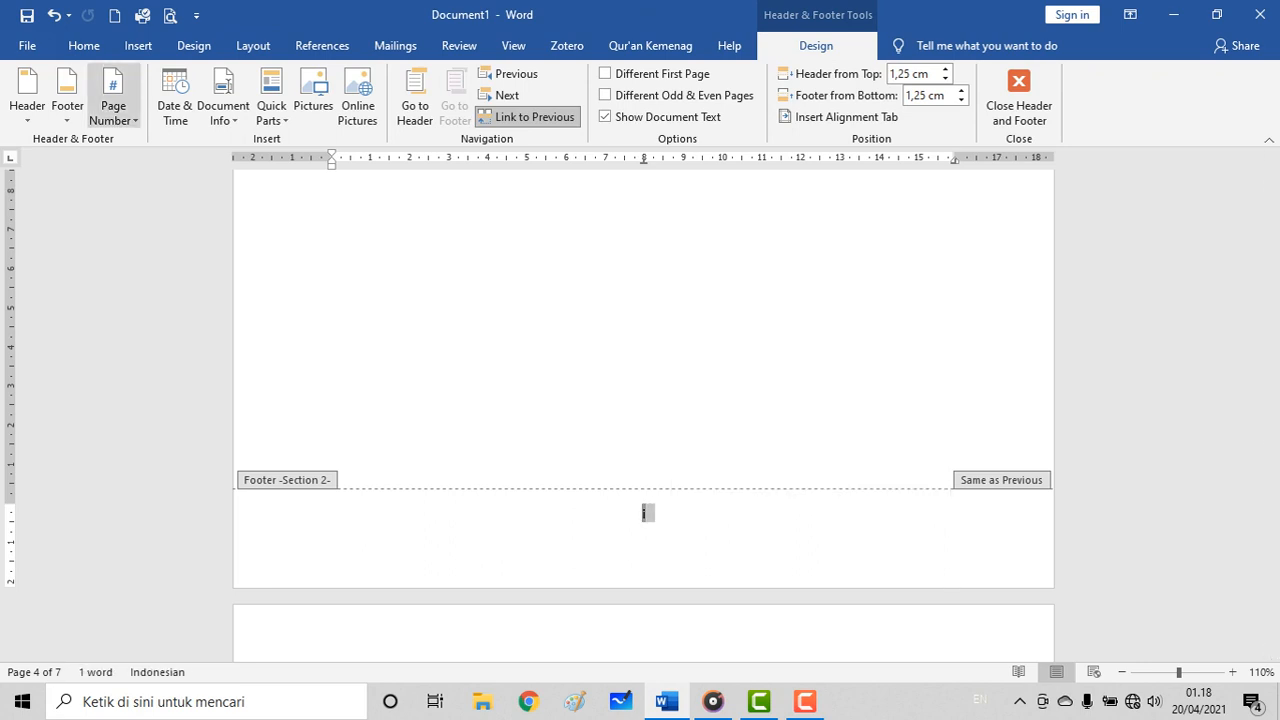
pyautogui.click(113, 110)
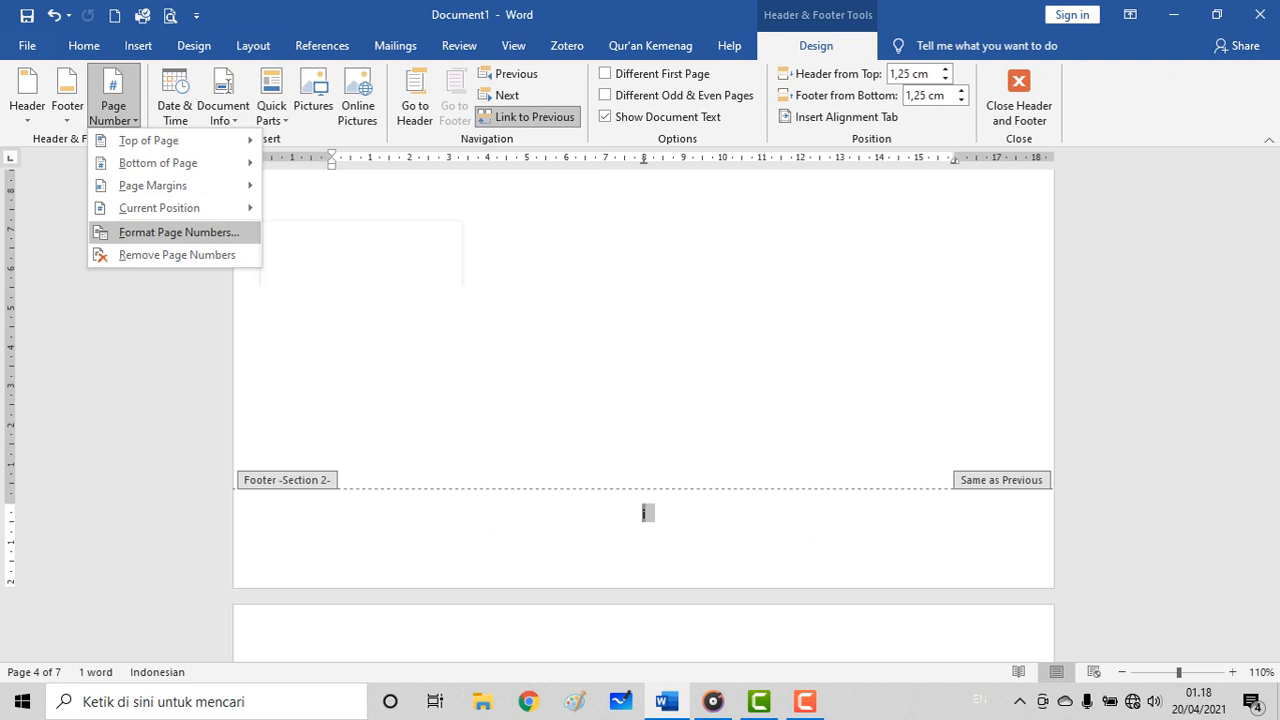
pyautogui.click(179, 232)
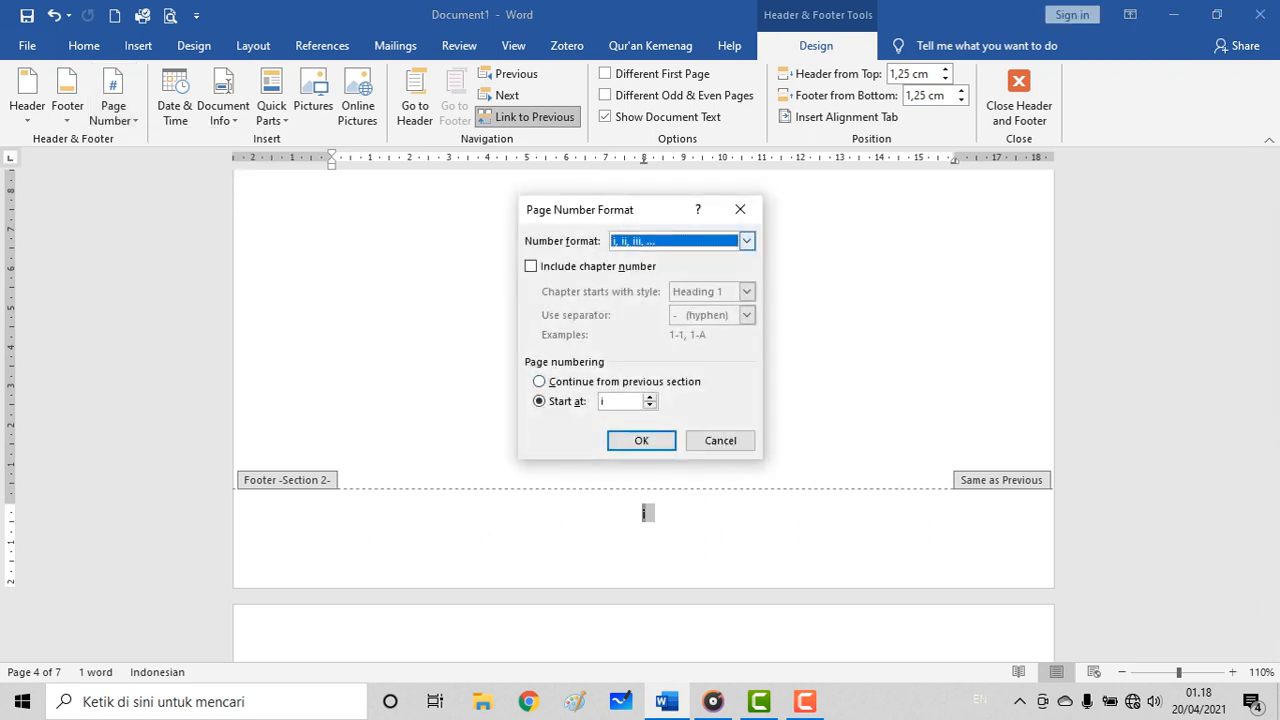
pyautogui.click(746, 241)
pyautogui.scroll(3, 680, 280)
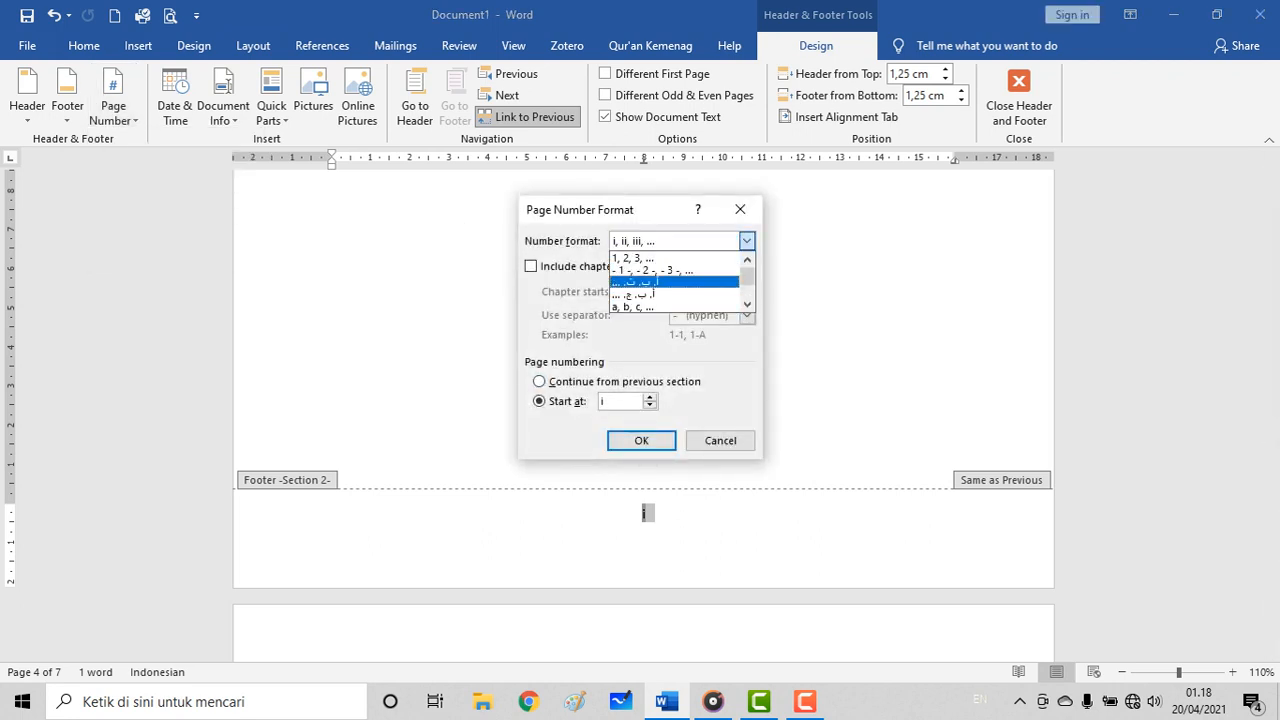
pyautogui.click(674, 258)
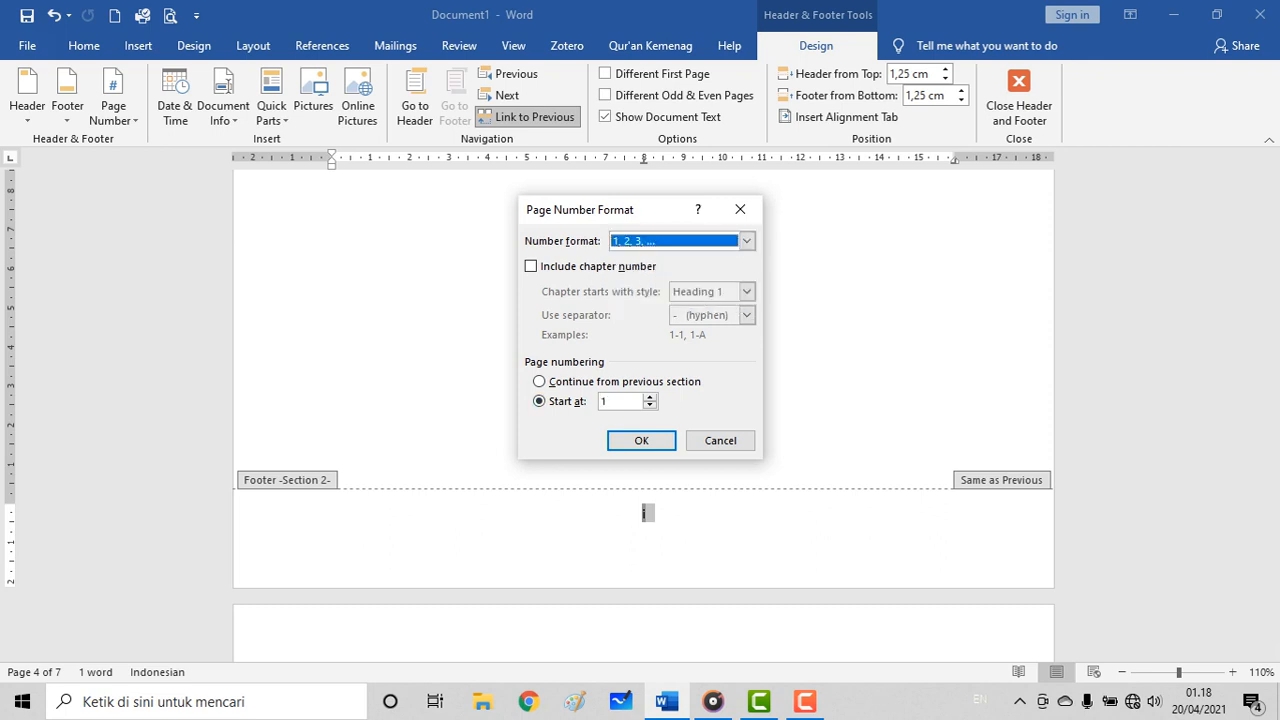
pyautogui.click(641, 440)
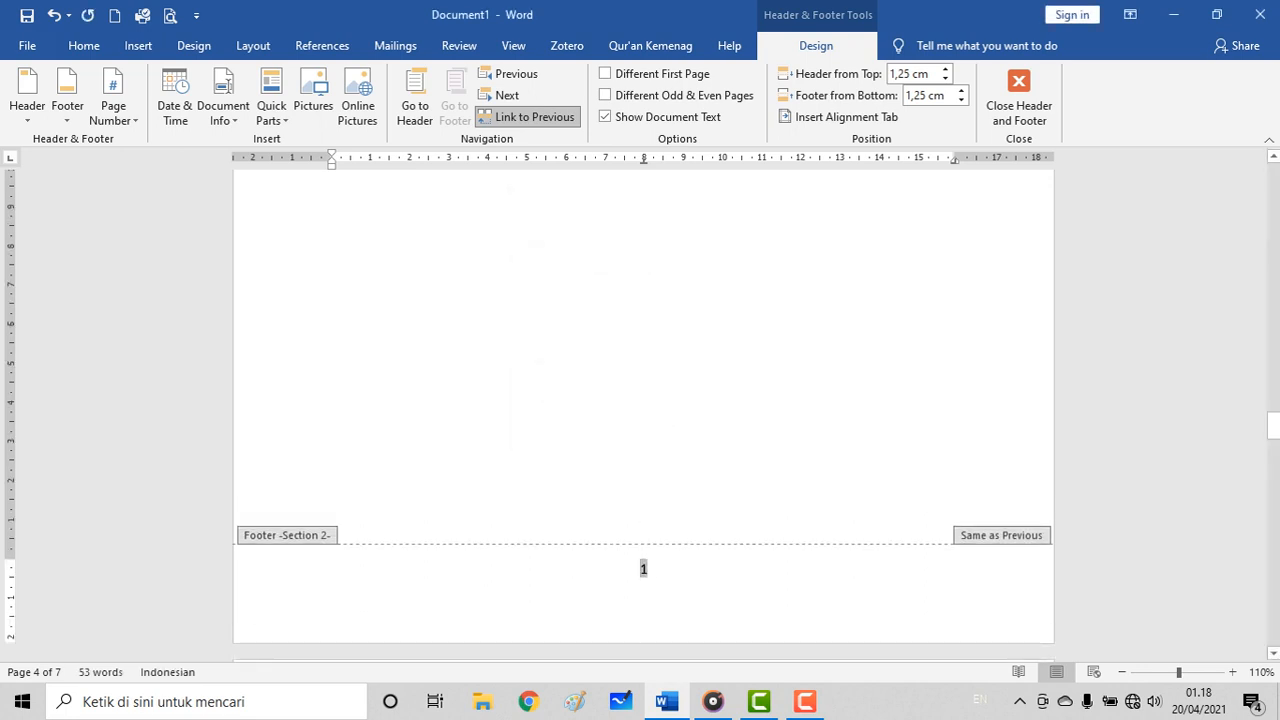
pyautogui.doubleClick(643, 477)
# Step: Check the page numbers at the bottom of the BAB I, BAB II and BAB III pages
pyautogui.keyDown('ctrl'); pyautogui.scroll(4, 643, 477); pyautogui.keyUp('ctrl')
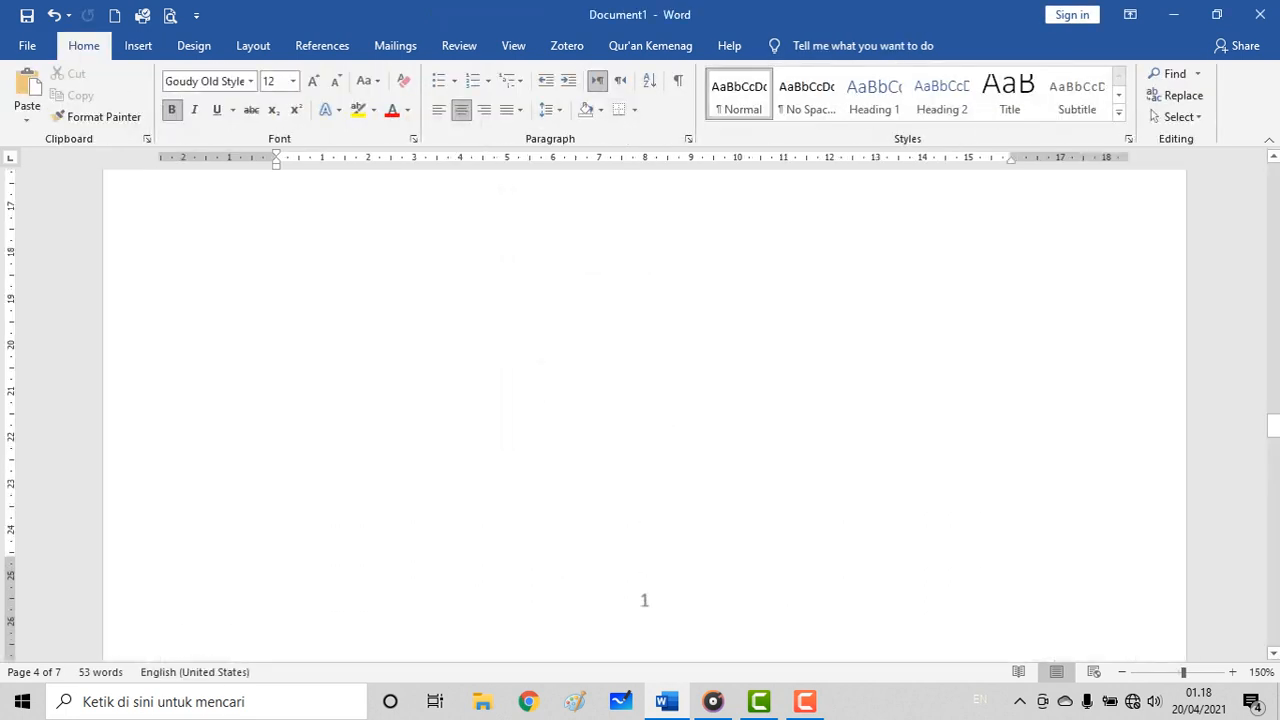
pyautogui.keyDown('ctrl'); pyautogui.scroll(1, 644, 416); pyautogui.keyUp('ctrl')
pyautogui.scroll(-3, 644, 416)
pyautogui.keyDown('ctrl'); pyautogui.scroll(3, 644, 416); pyautogui.keyUp('ctrl')
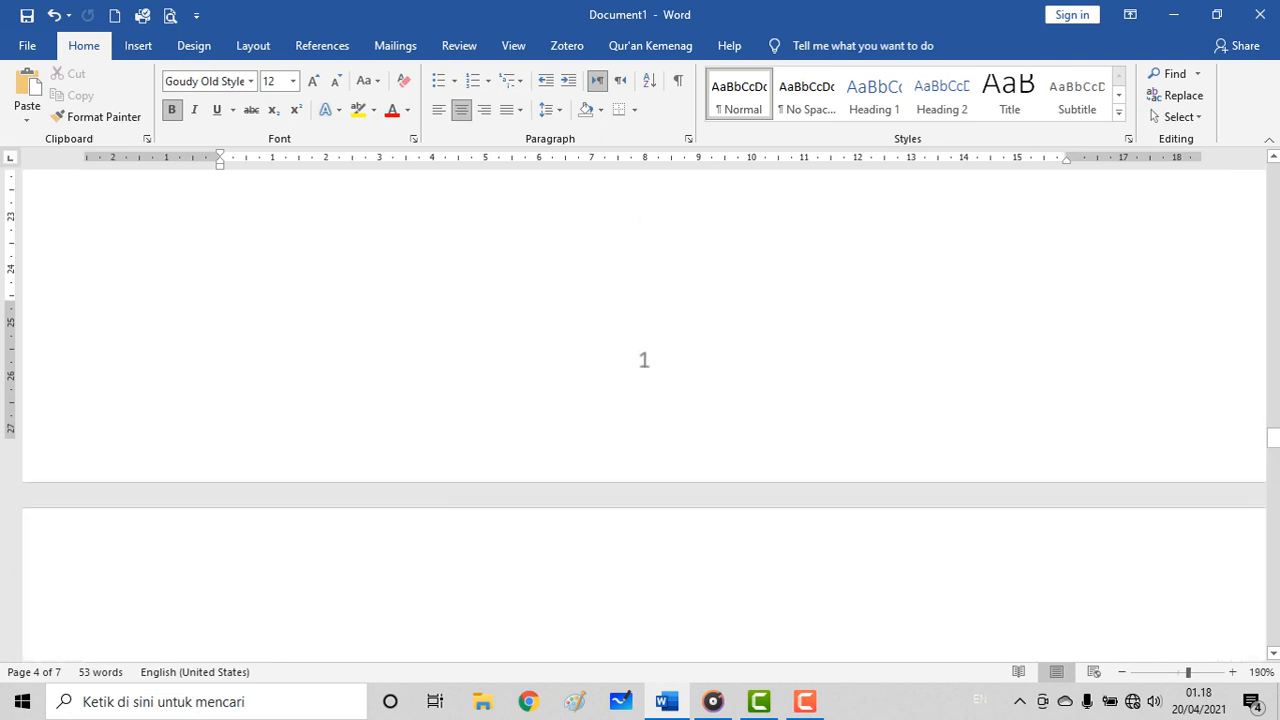
pyautogui.keyDown('ctrl'); pyautogui.scroll(-1, 644, 416); pyautogui.keyUp('ctrl')
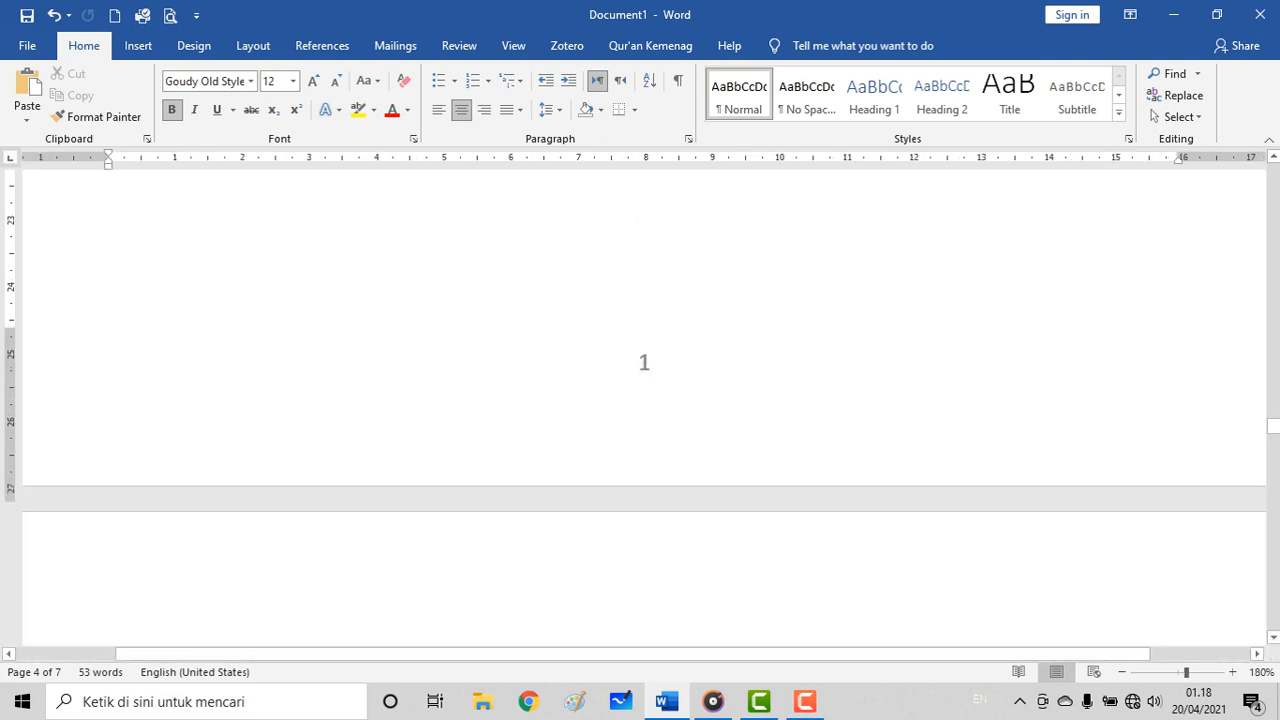
pyautogui.keyDown('ctrl'); pyautogui.scroll(-7, 638, 218); pyautogui.keyUp('ctrl')
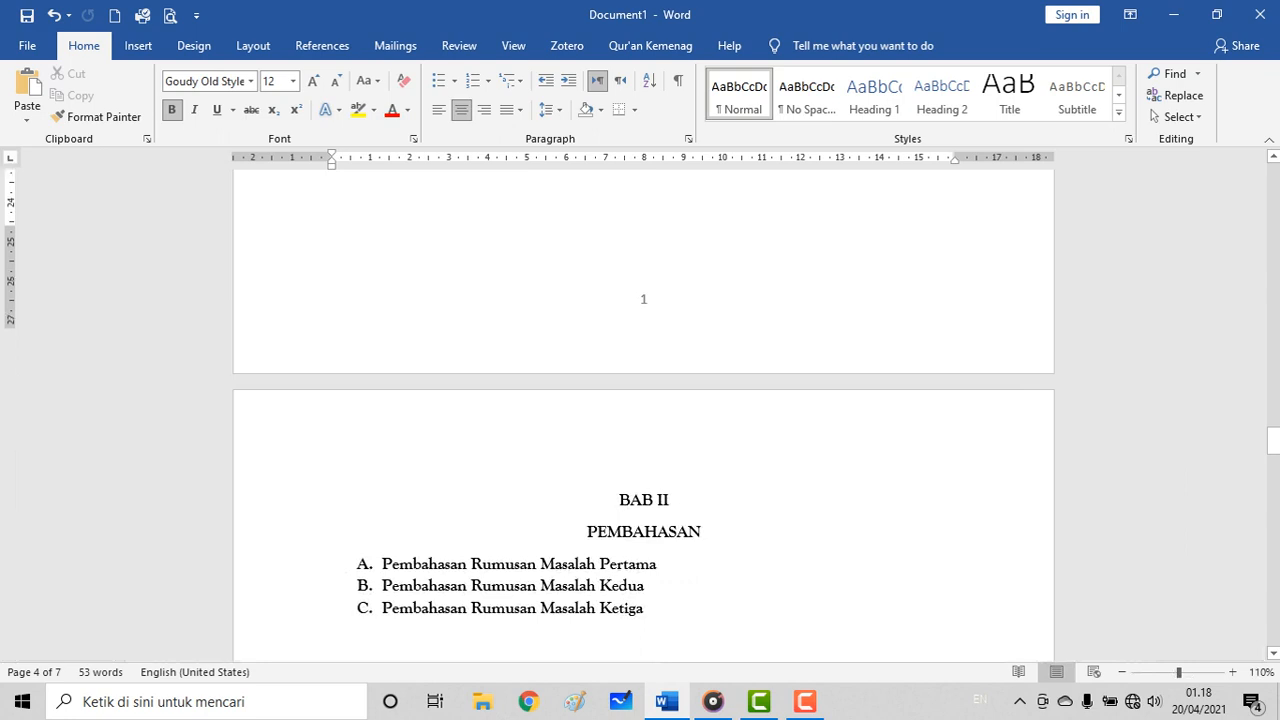
pyautogui.scroll(-5, 644, 416)
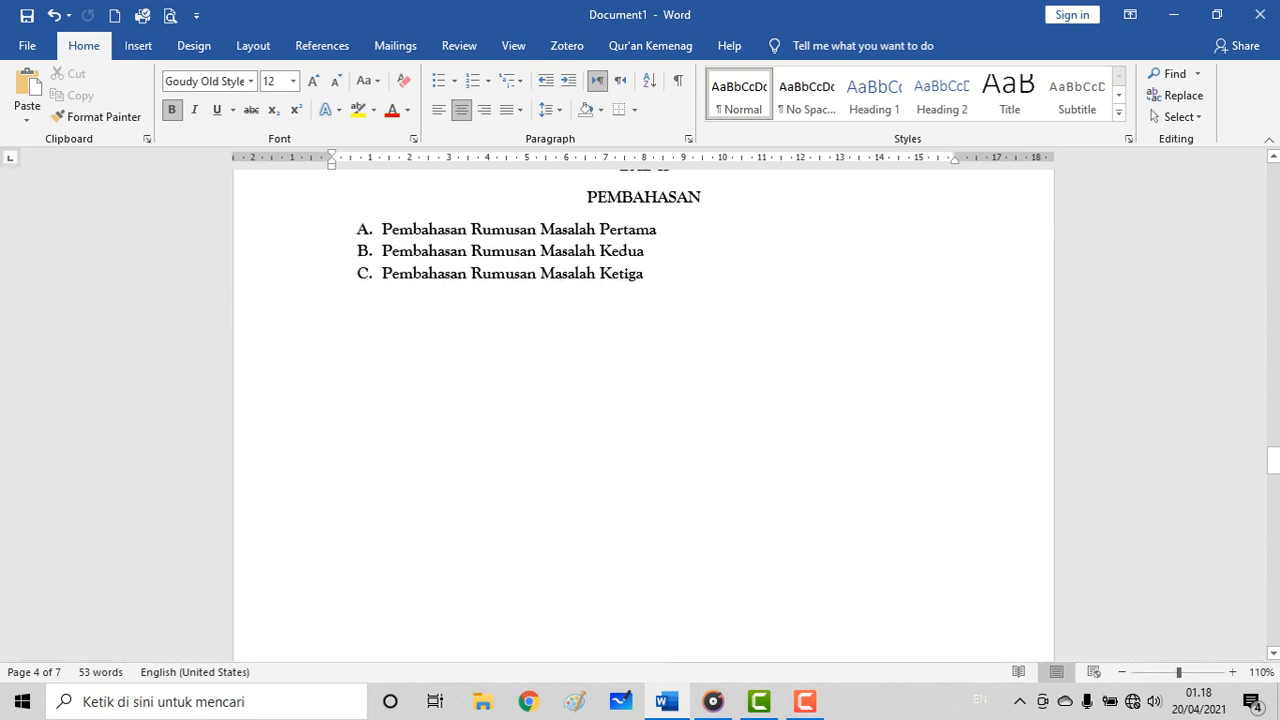
pyautogui.scroll(-9, 644, 416)
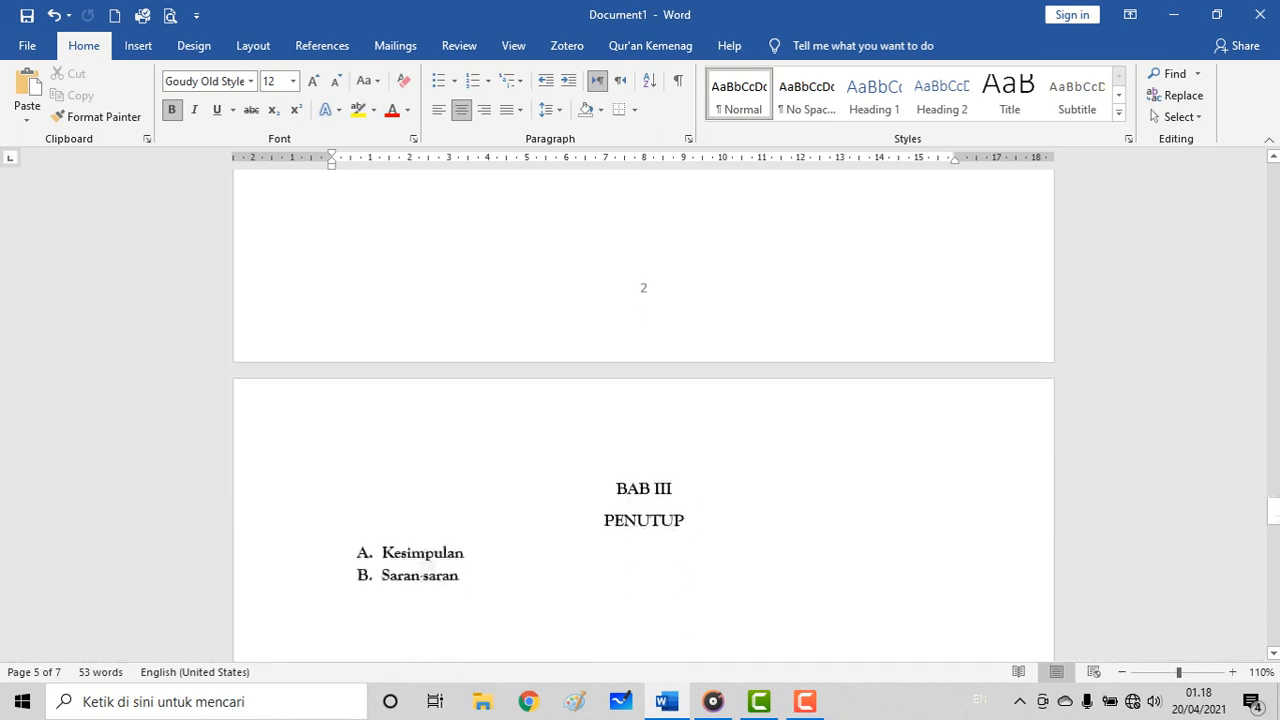
pyautogui.scroll(-1, 644, 416)
pyautogui.scroll(-5, 644, 416)
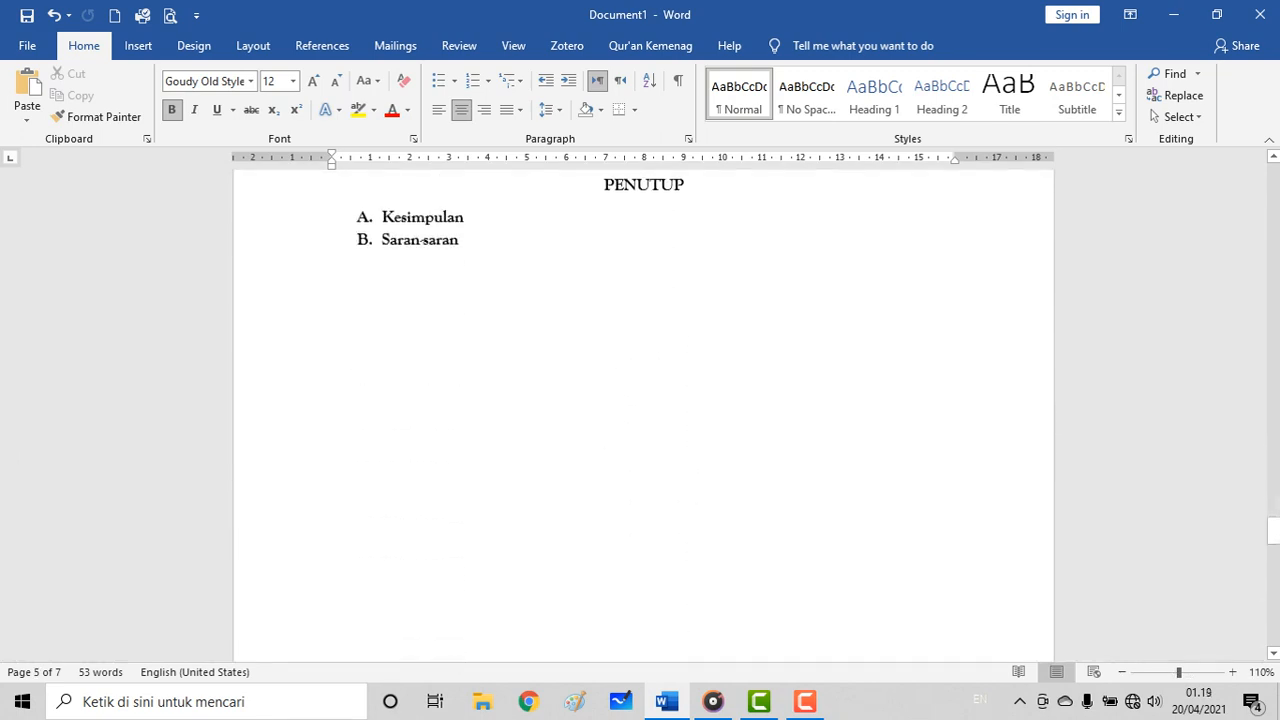
pyautogui.scroll(-4, 644, 416)
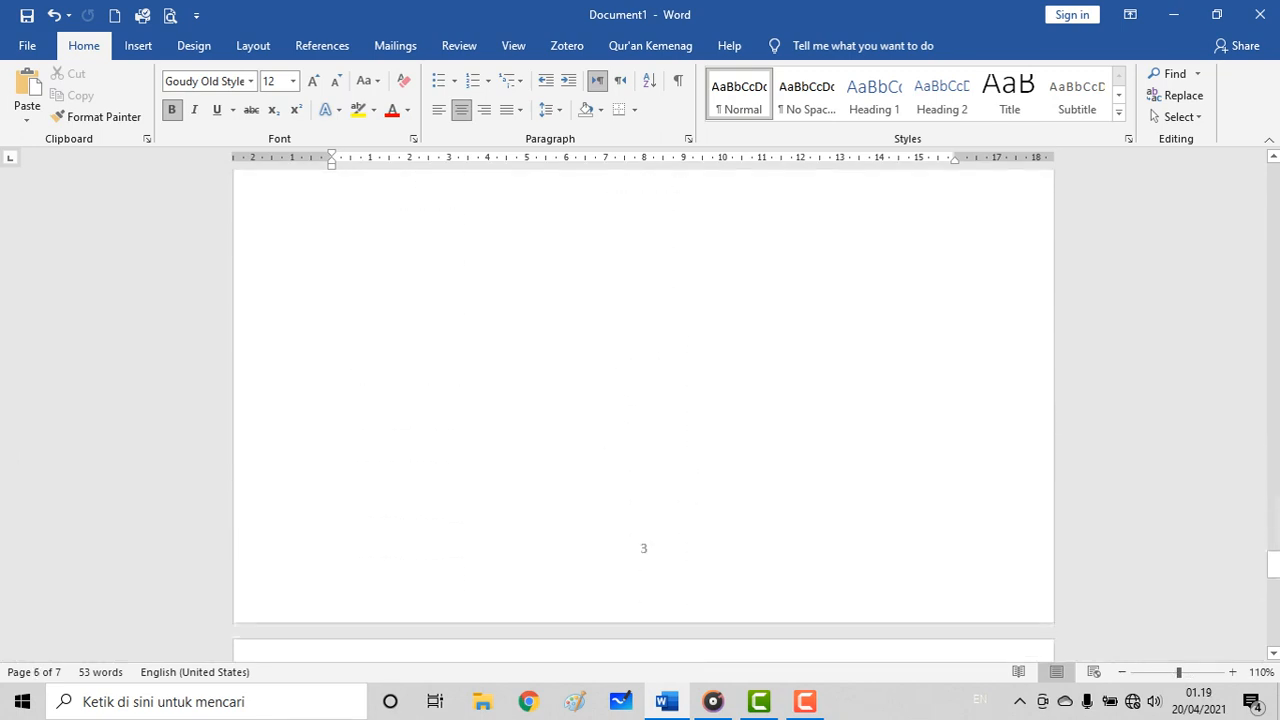
# Step: Delete the empty lines above the "DAFTAR PUSTAKA" heading
pyautogui.moveTo(644, 499); pyautogui.dragTo(649, 562)
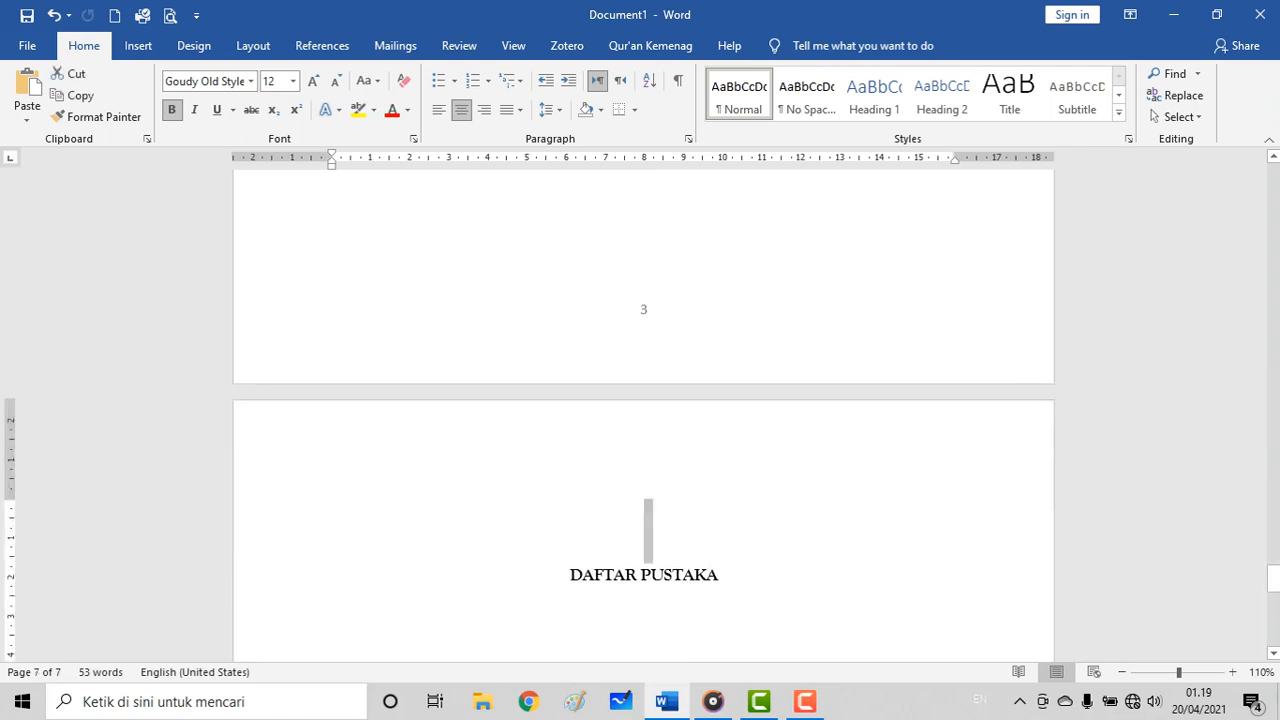
pyautogui.press('Delete')
# Step: Review the page numbering from the DAFTAR PUSTAKA page back to the pages before BAB I
pyautogui.scroll(-3, 644, 416)
pyautogui.scroll(-5, 643, 566)
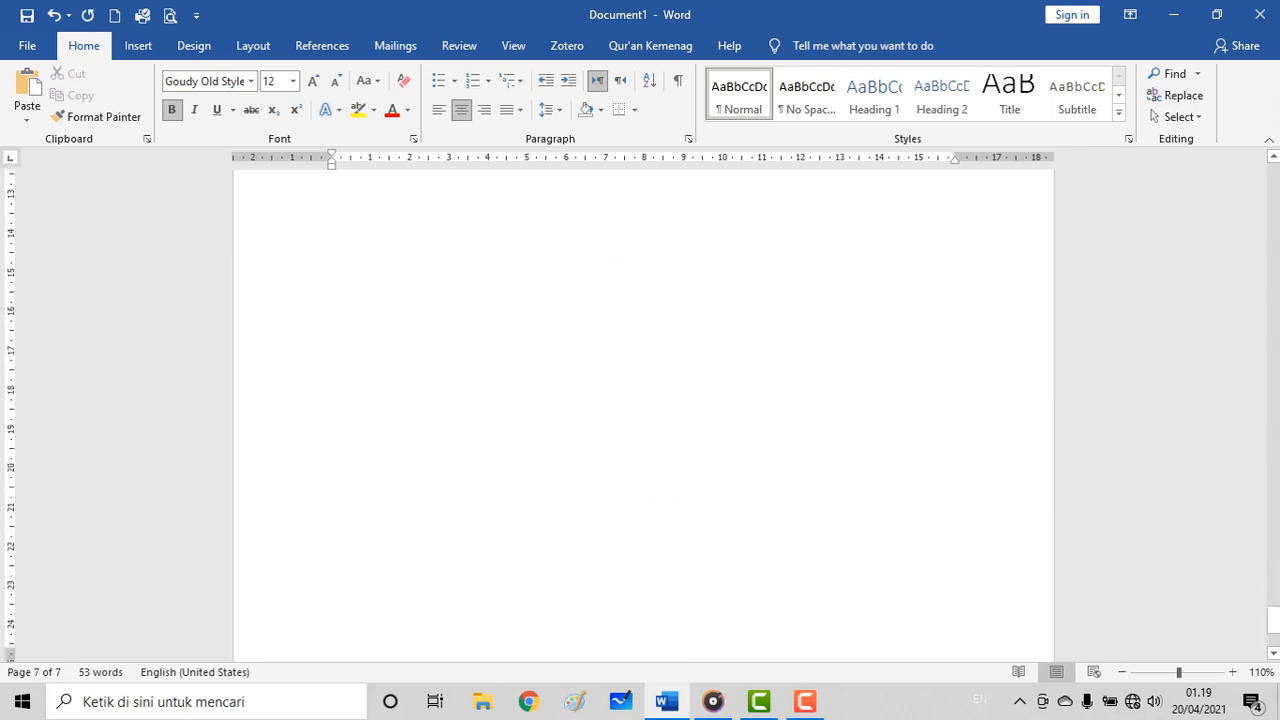
pyautogui.scroll(10, 570, 549)
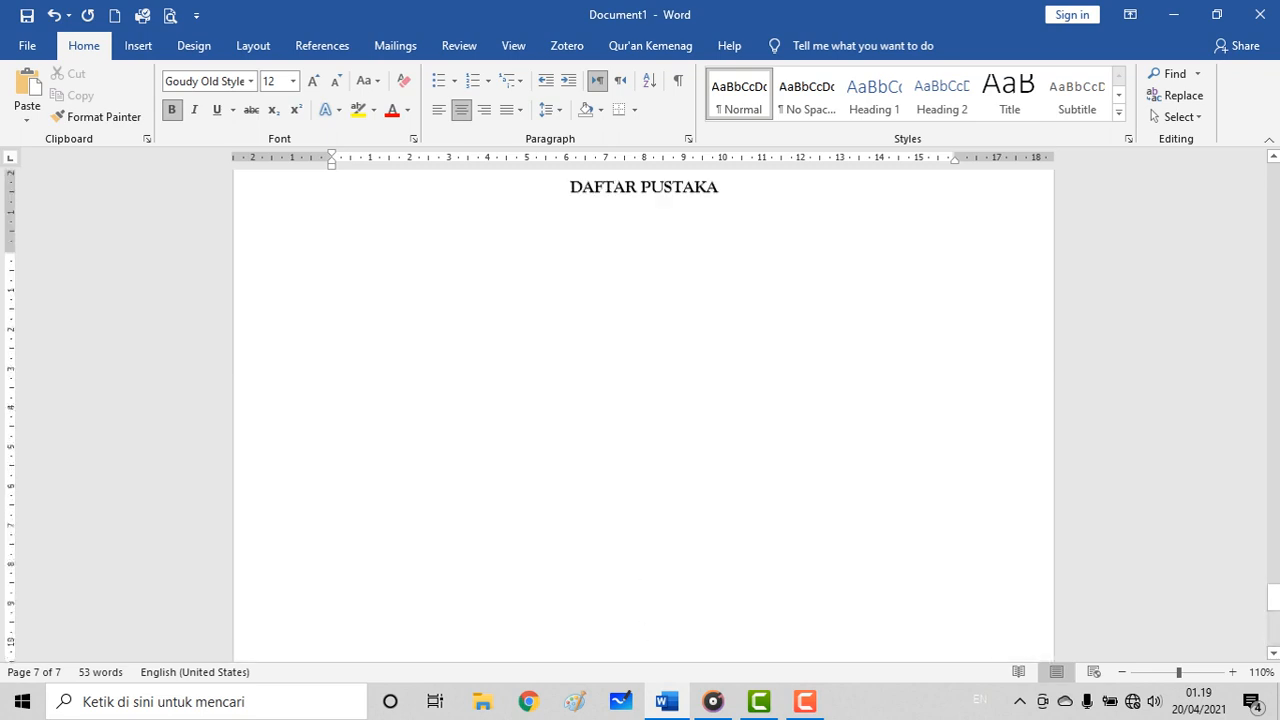
pyautogui.scroll(8, 644, 416)
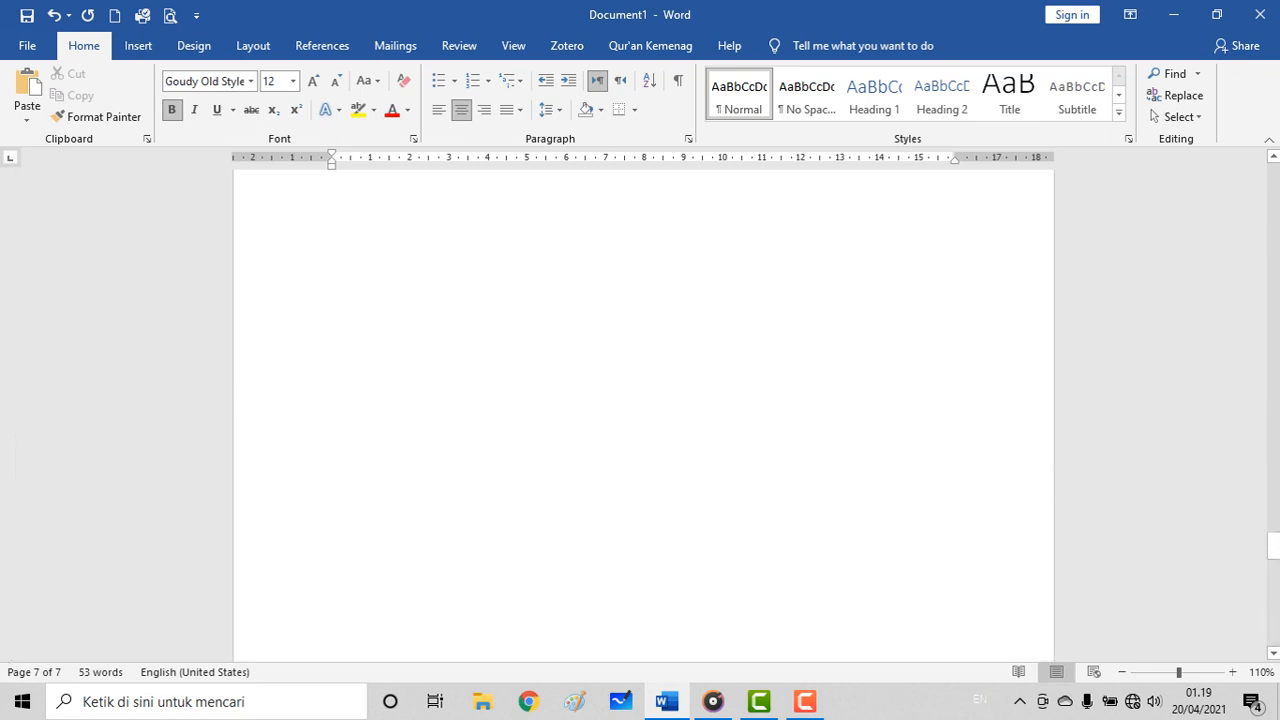
pyautogui.scroll(10, 643, 449)
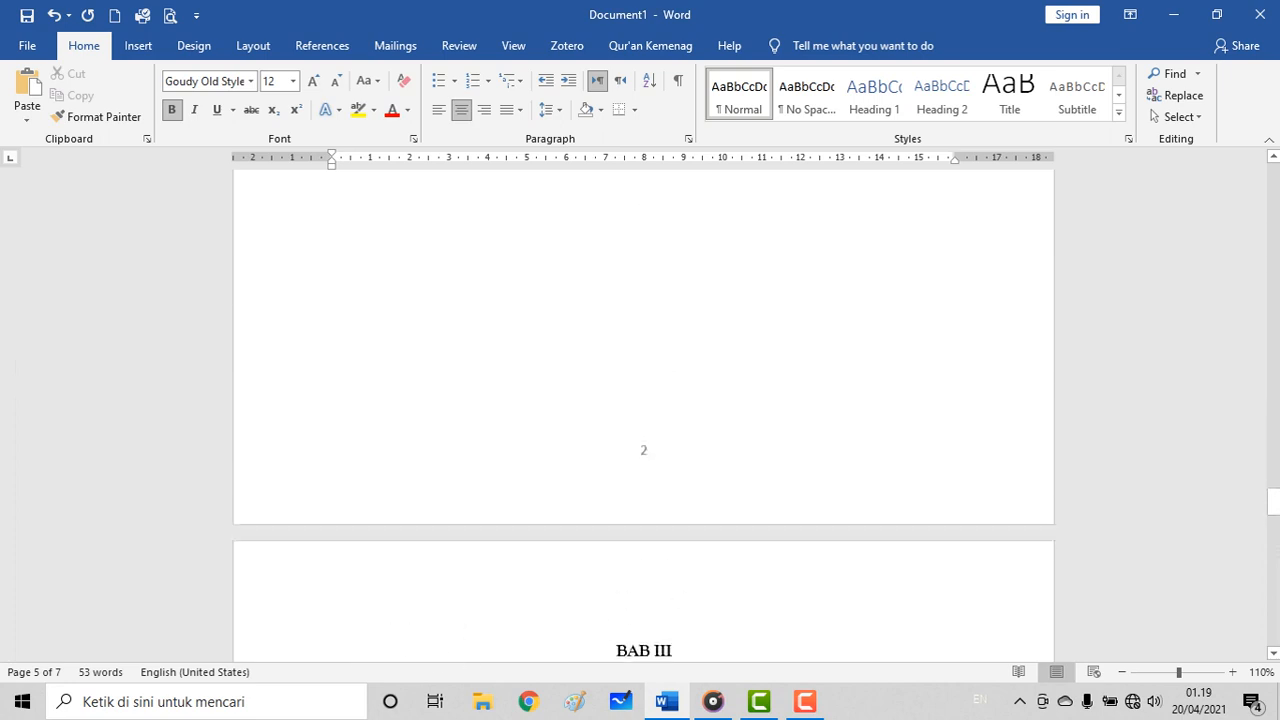
pyautogui.scroll(10, 643, 415)
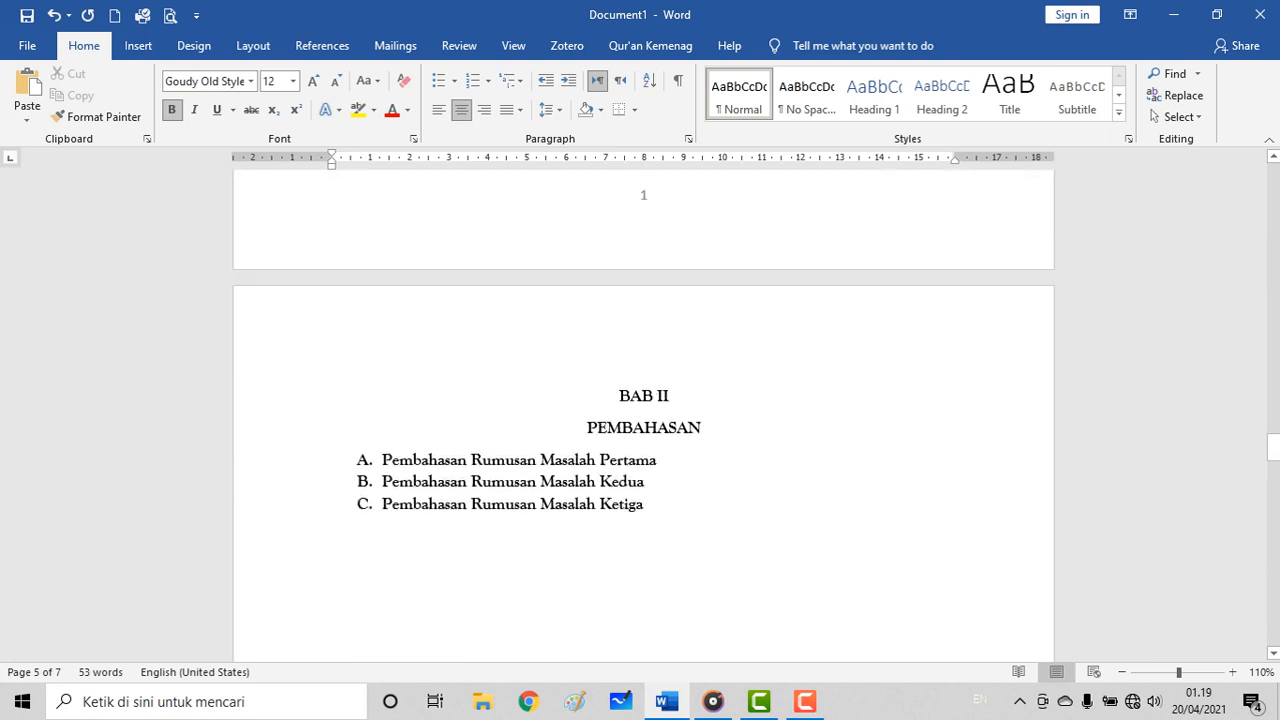
pyautogui.scroll(10, 643, 415)
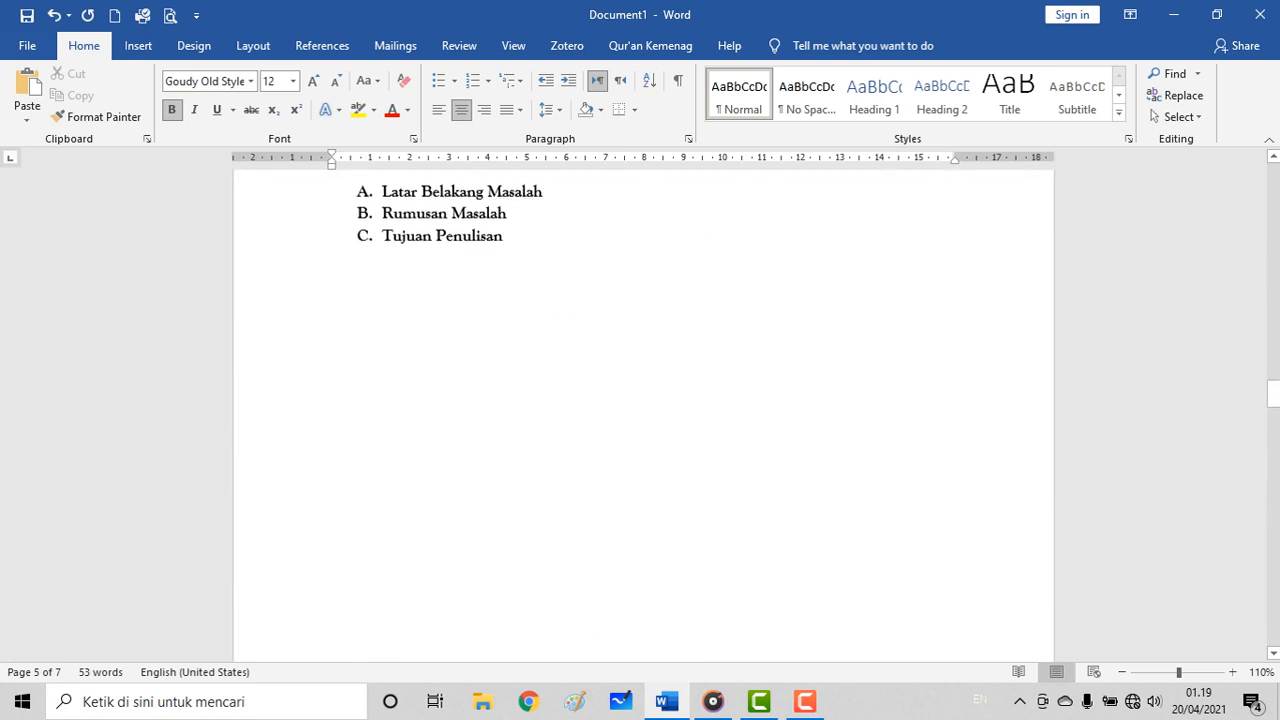
pyautogui.scroll(8, 643, 415)
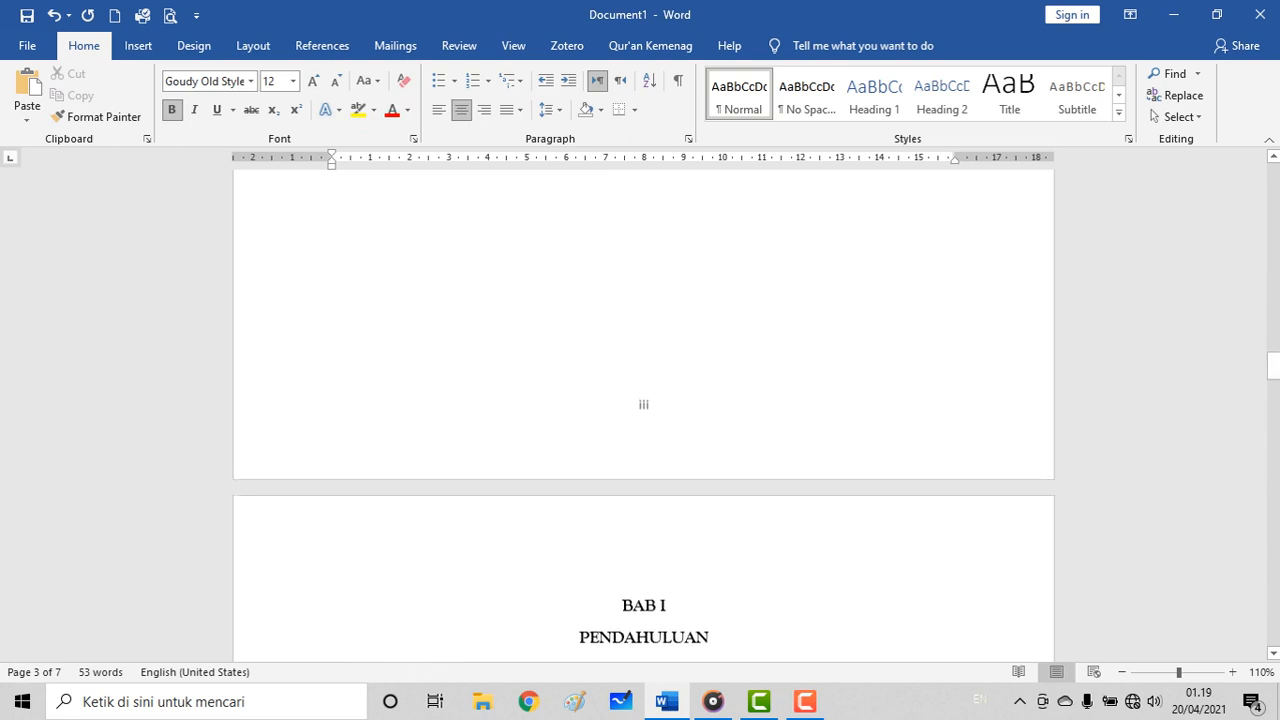
pyautogui.scroll(3, 643, 415)
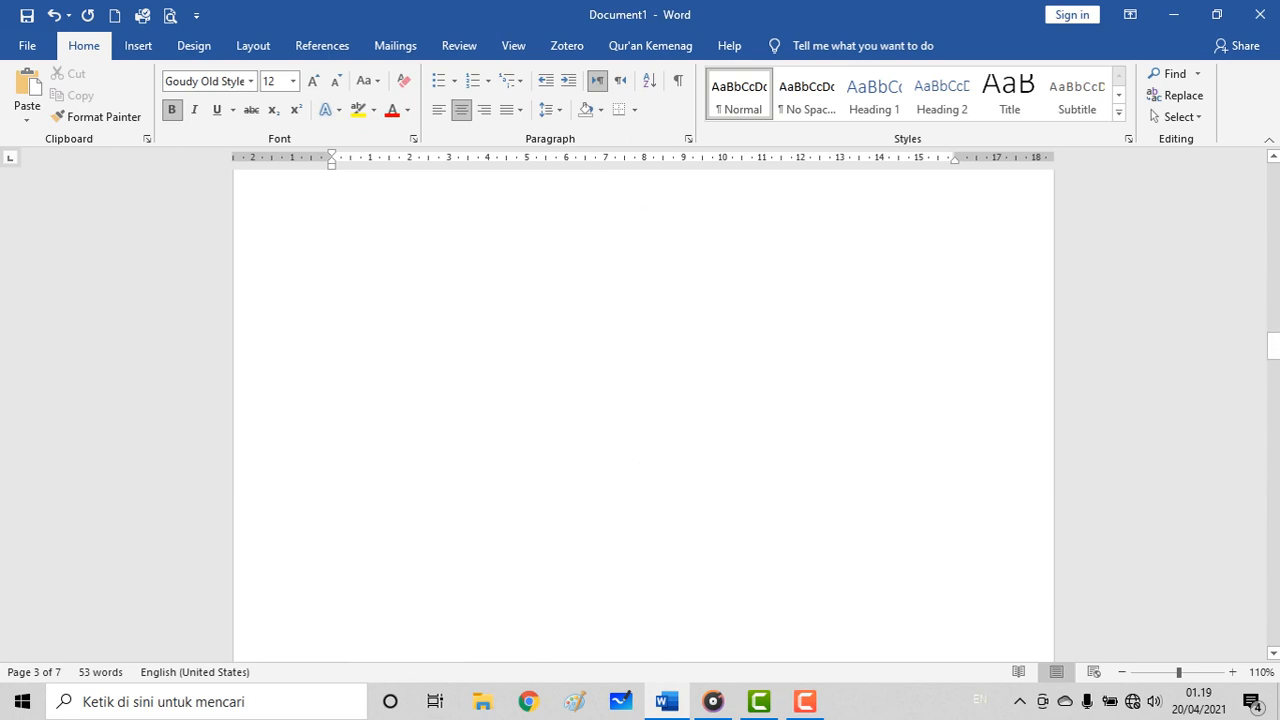
# Step: Start a new style named JUDUL from the paper's title line on the first page and open its full formatting settings
pyautogui.scroll(5, 643, 415)
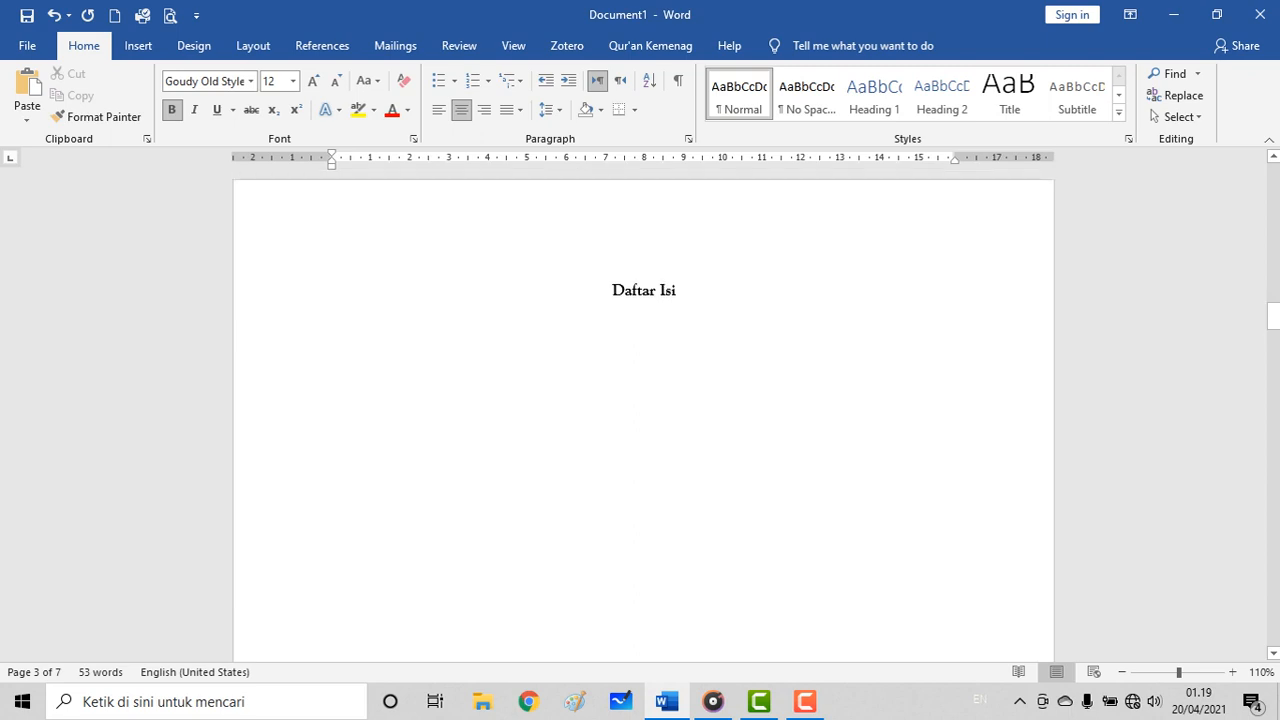
pyautogui.click(643, 354)
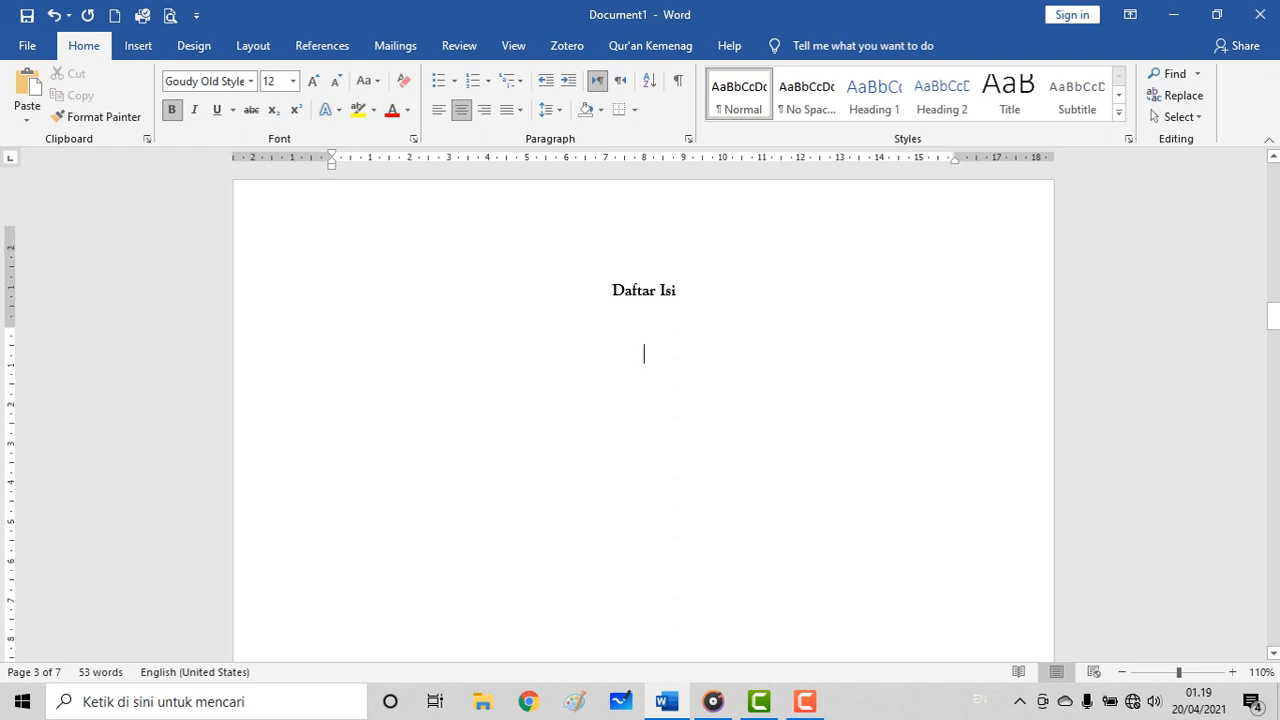
pyautogui.scroll(8, 644, 410)
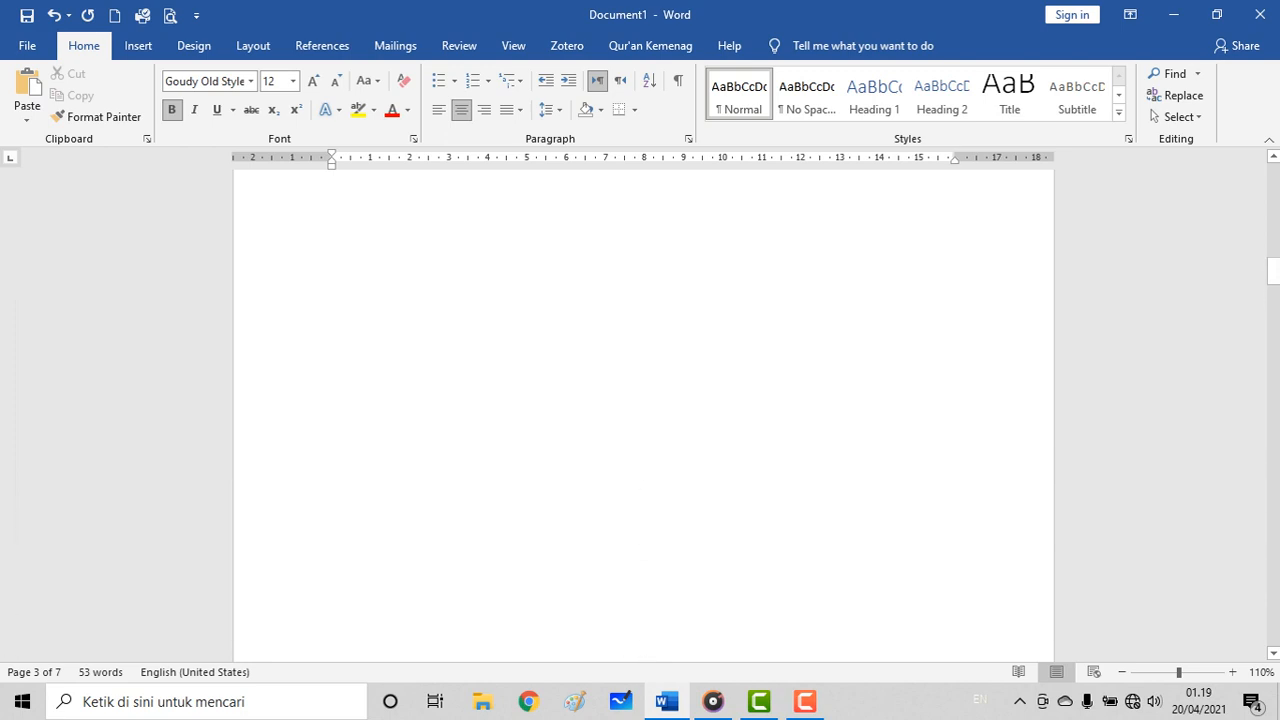
pyautogui.scroll(10, 644, 400)
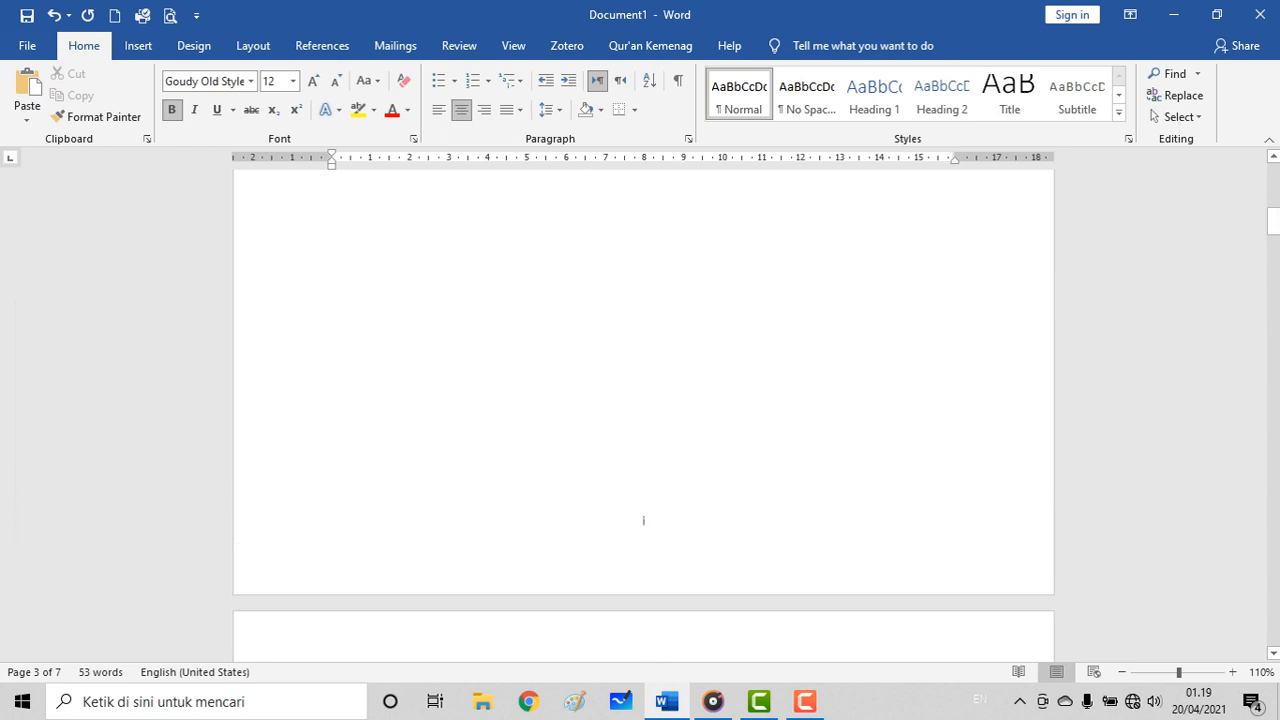
pyautogui.scroll(10, 644, 520)
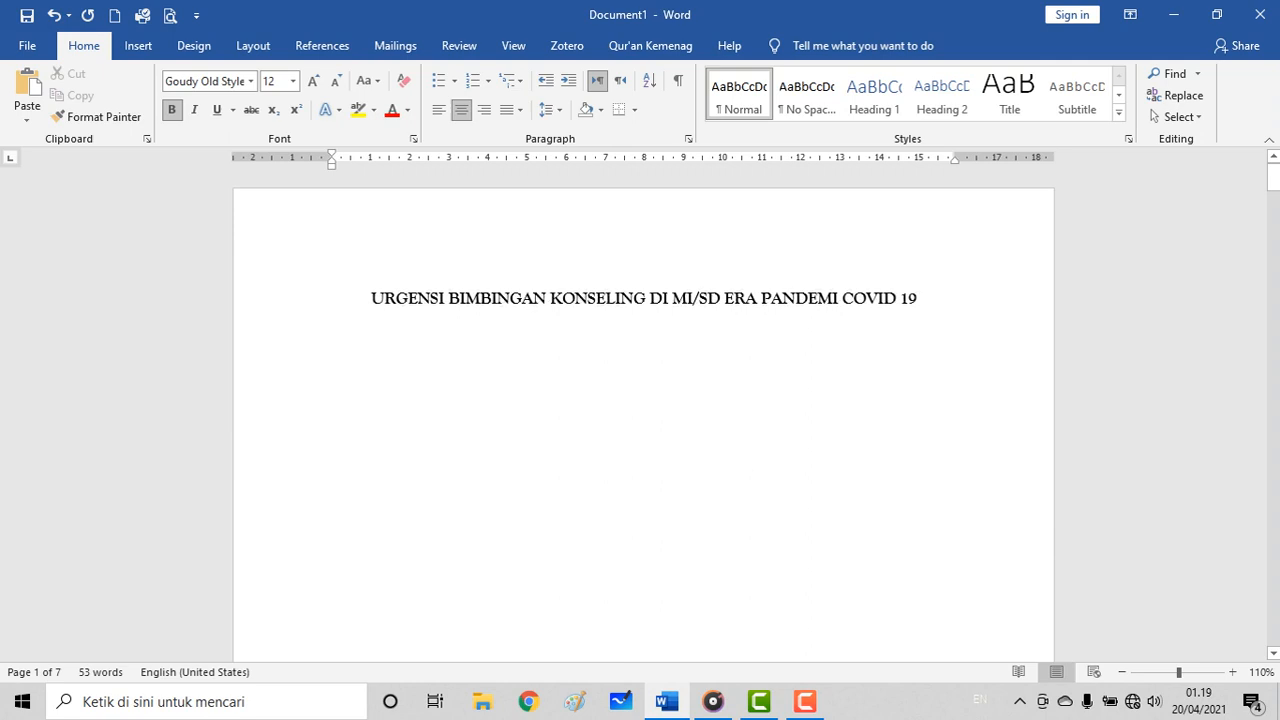
pyautogui.moveTo(370, 298); pyautogui.dragTo(926, 298)
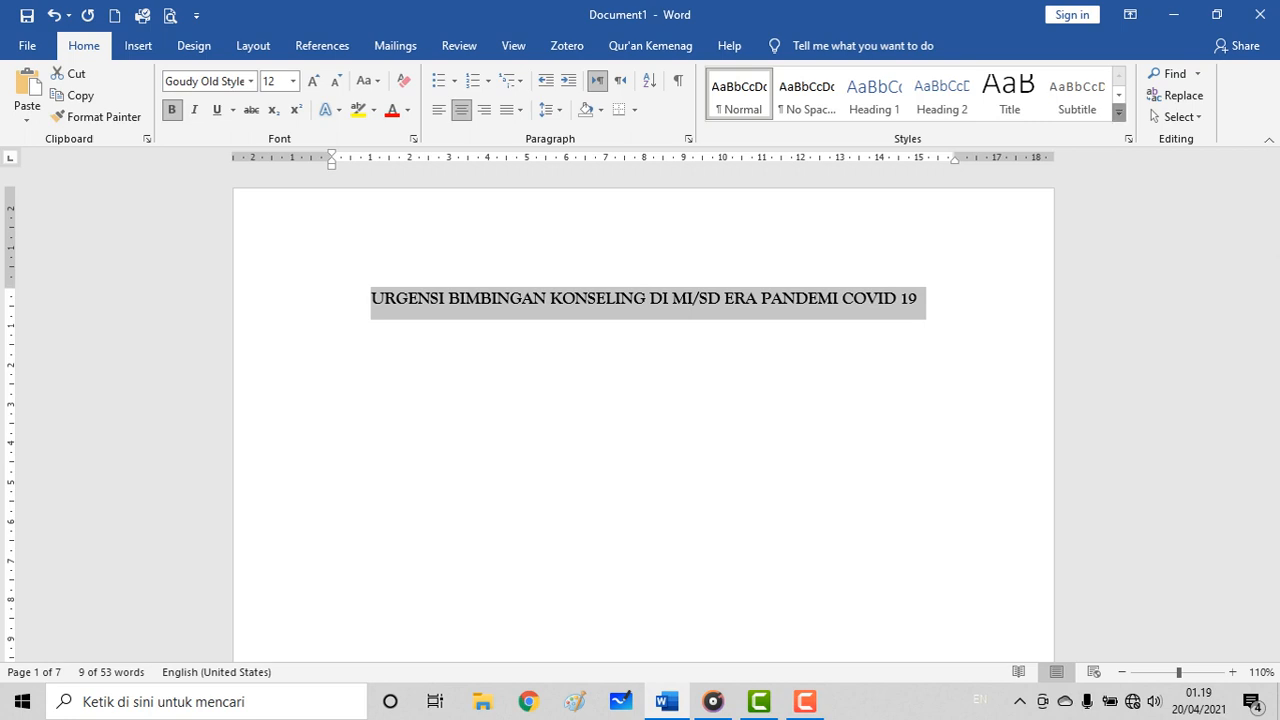
pyautogui.click(1119, 113)
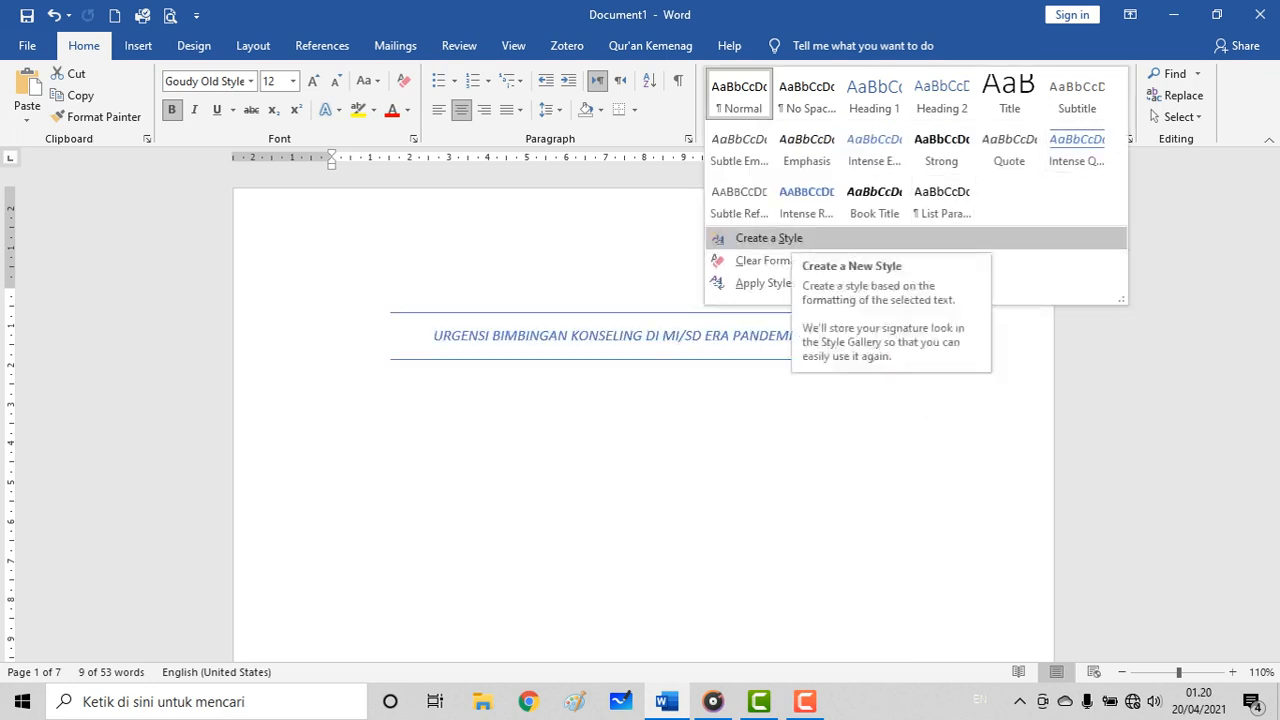
pyautogui.click(769, 238)
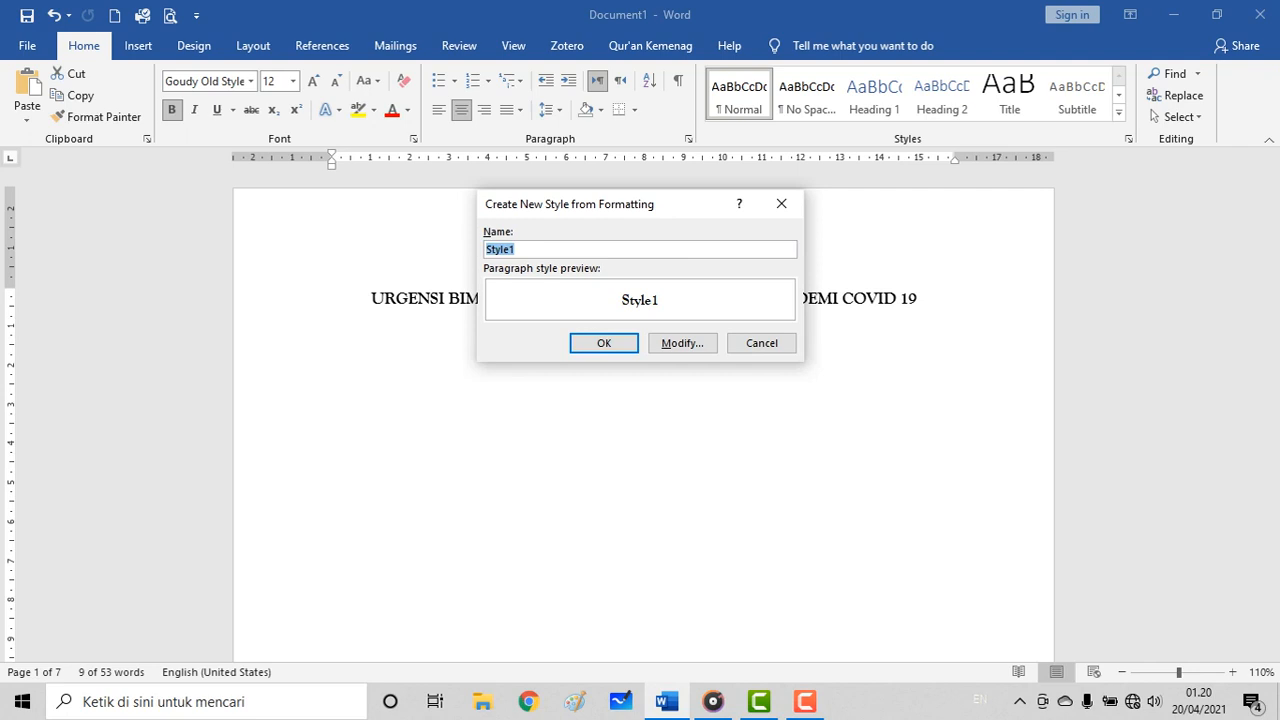
pyautogui.write('JUDUL')
pyautogui.click(682, 343)
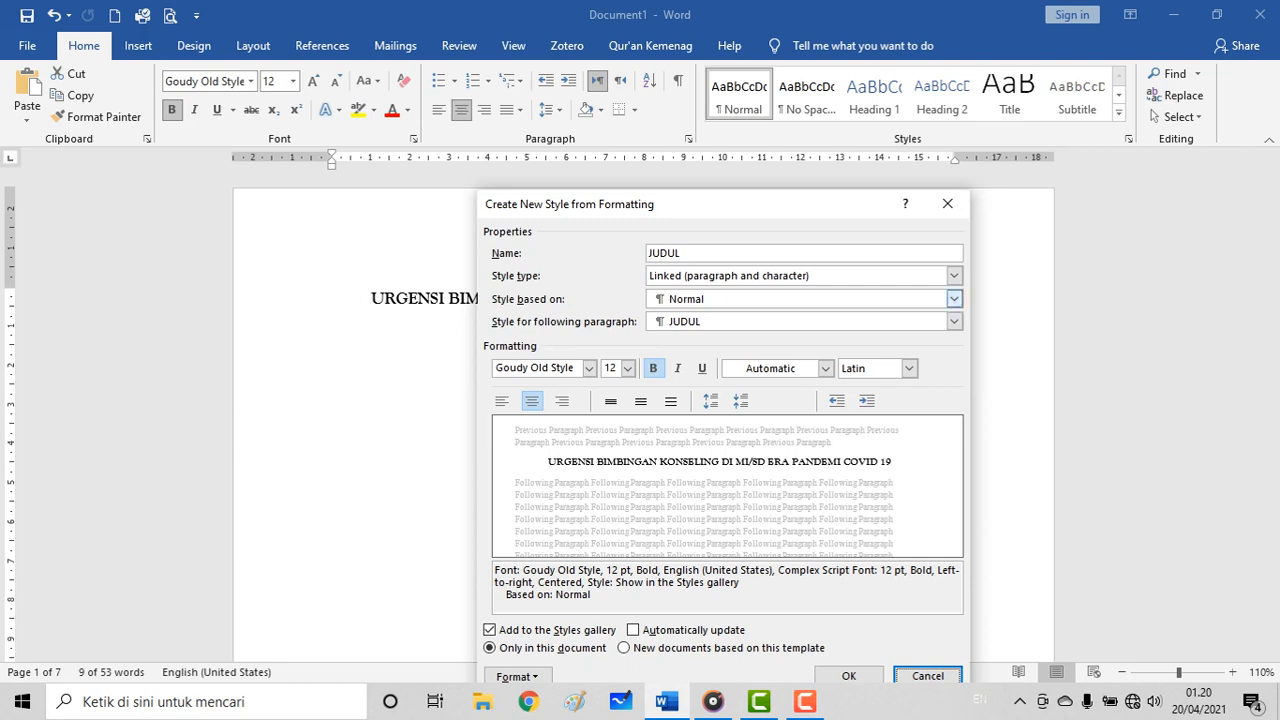
# Step: Base the JUDUL style on Heading 1, set its font color to Automatic, and save the style
pyautogui.click(954, 298)
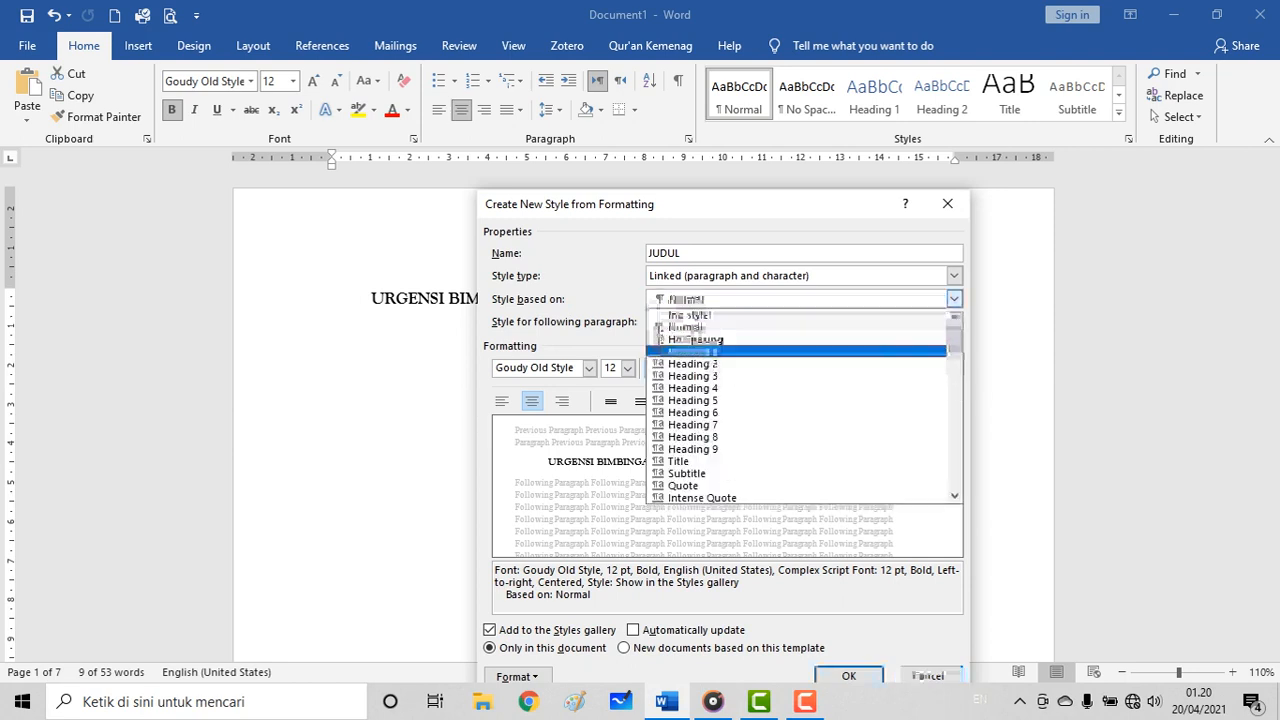
pyautogui.click(694, 351)
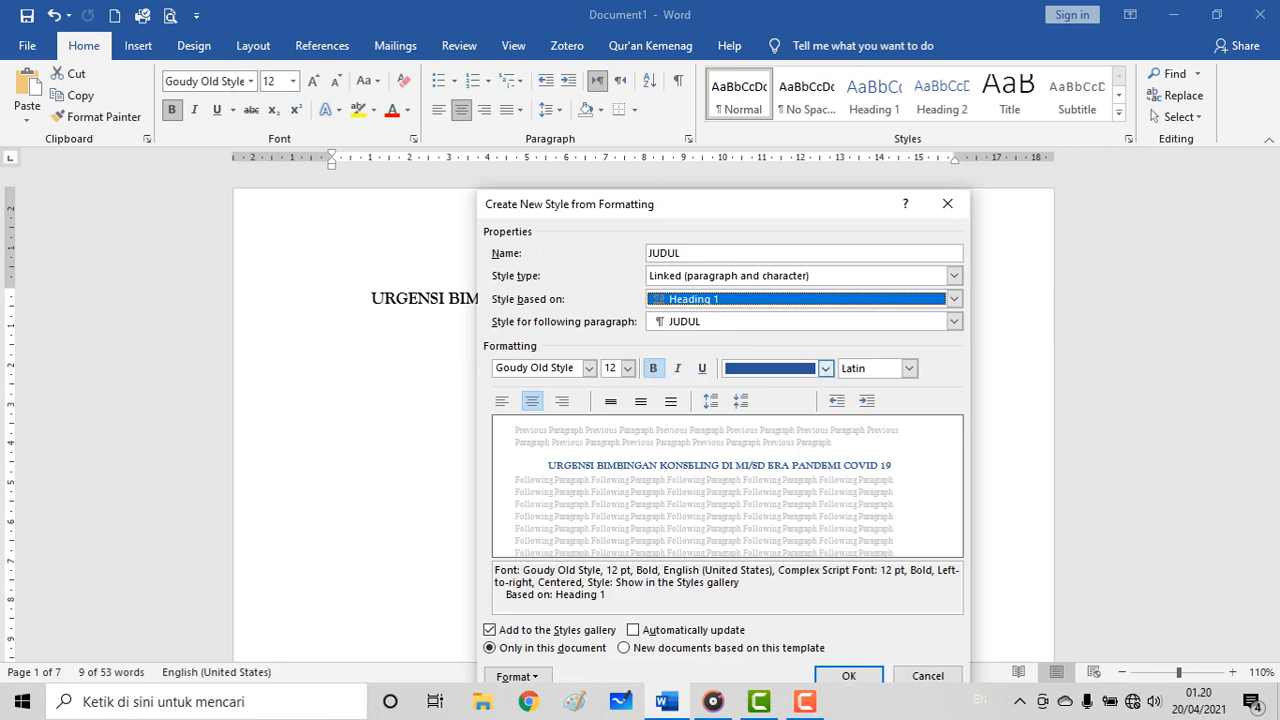
pyautogui.click(826, 369)
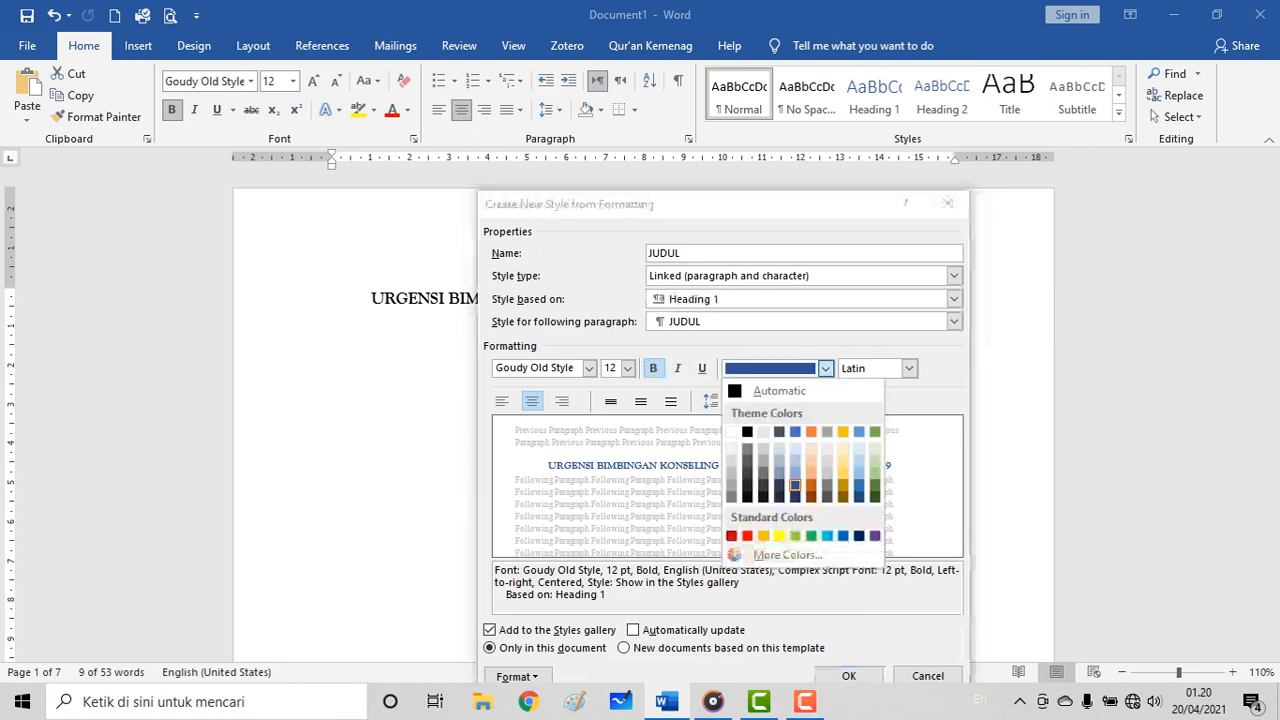
pyautogui.click(775, 391)
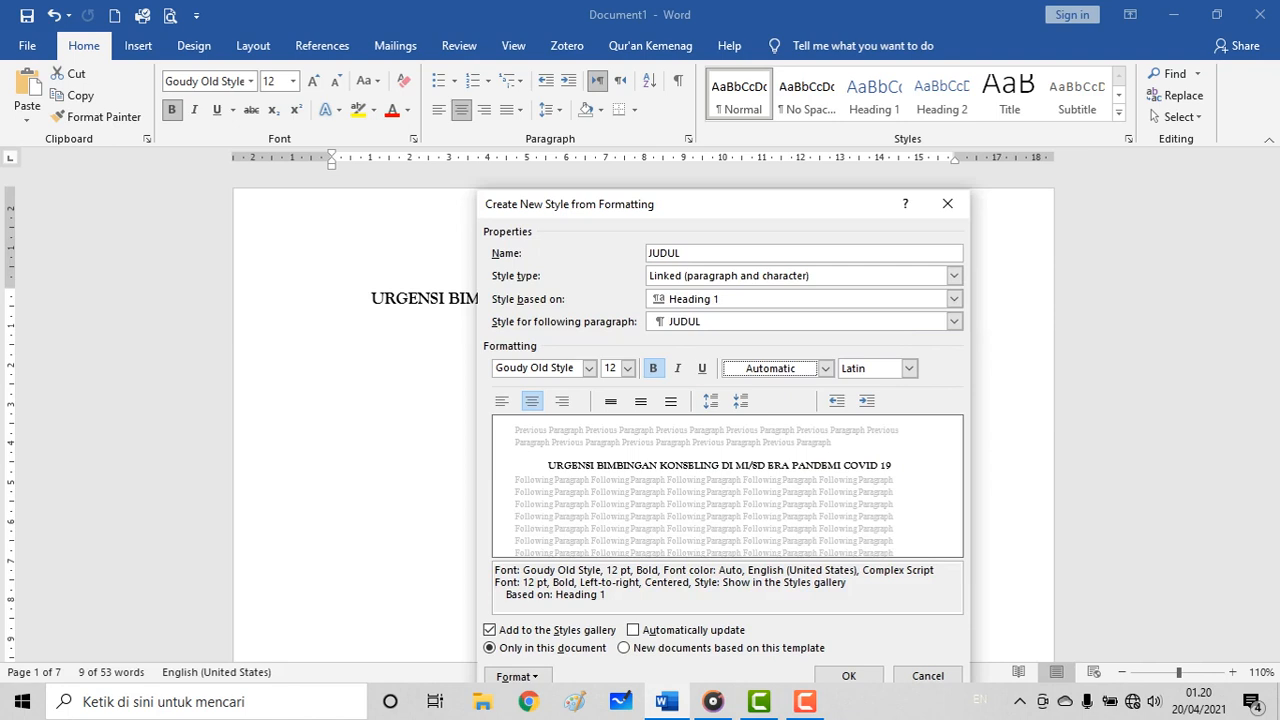
pyautogui.click(848, 675)
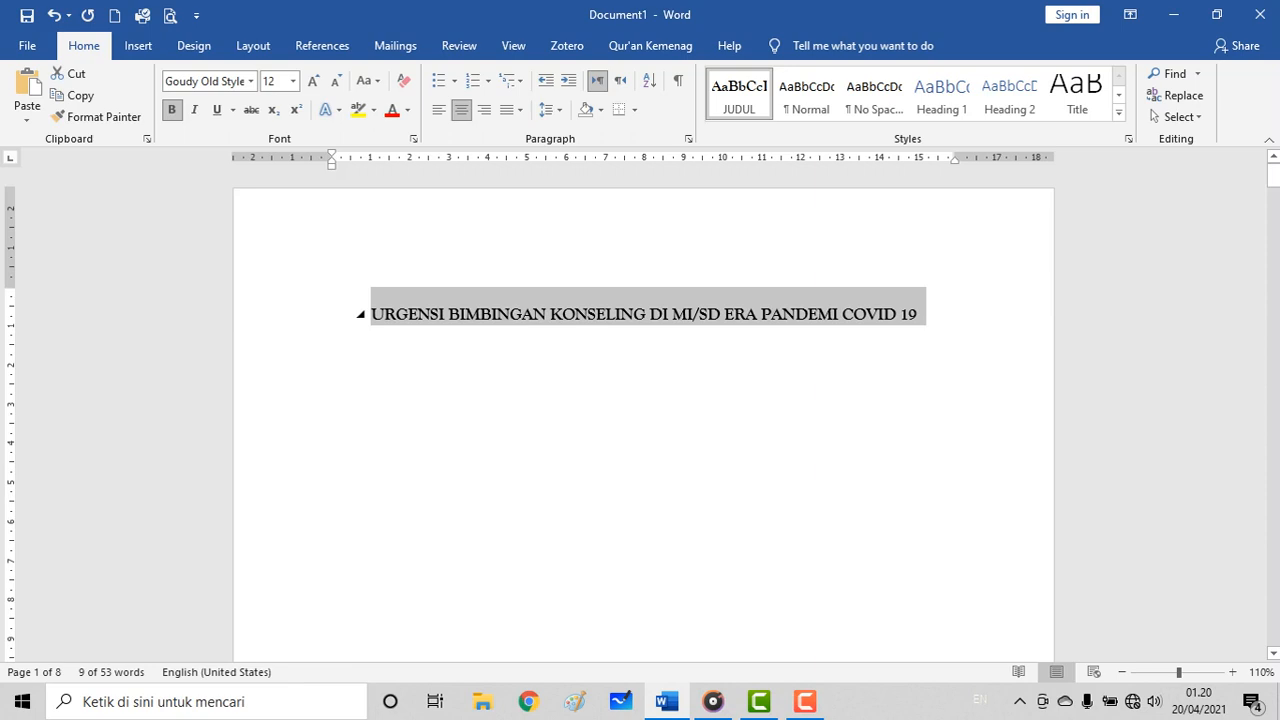
# Step: Apply the JUDUL style to the "Kata Pengantar" heading
pyautogui.scroll(-5, 643, 415)
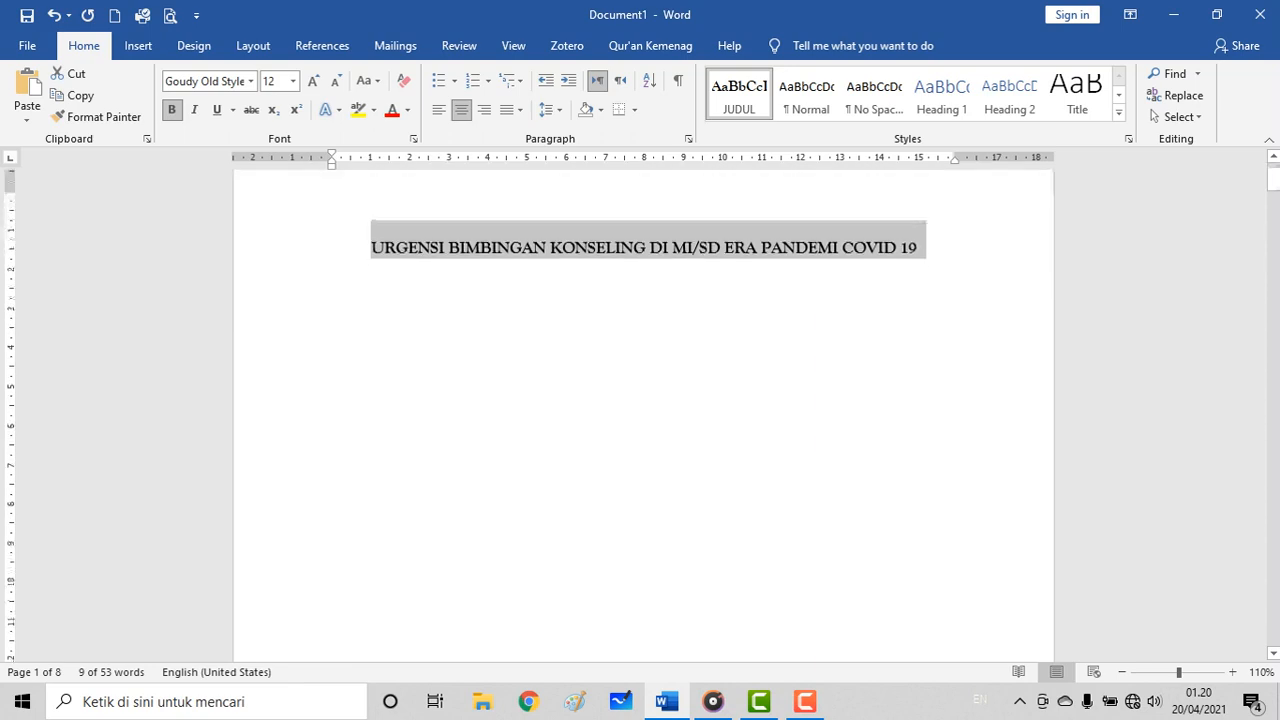
pyautogui.scroll(-5, 643, 415)
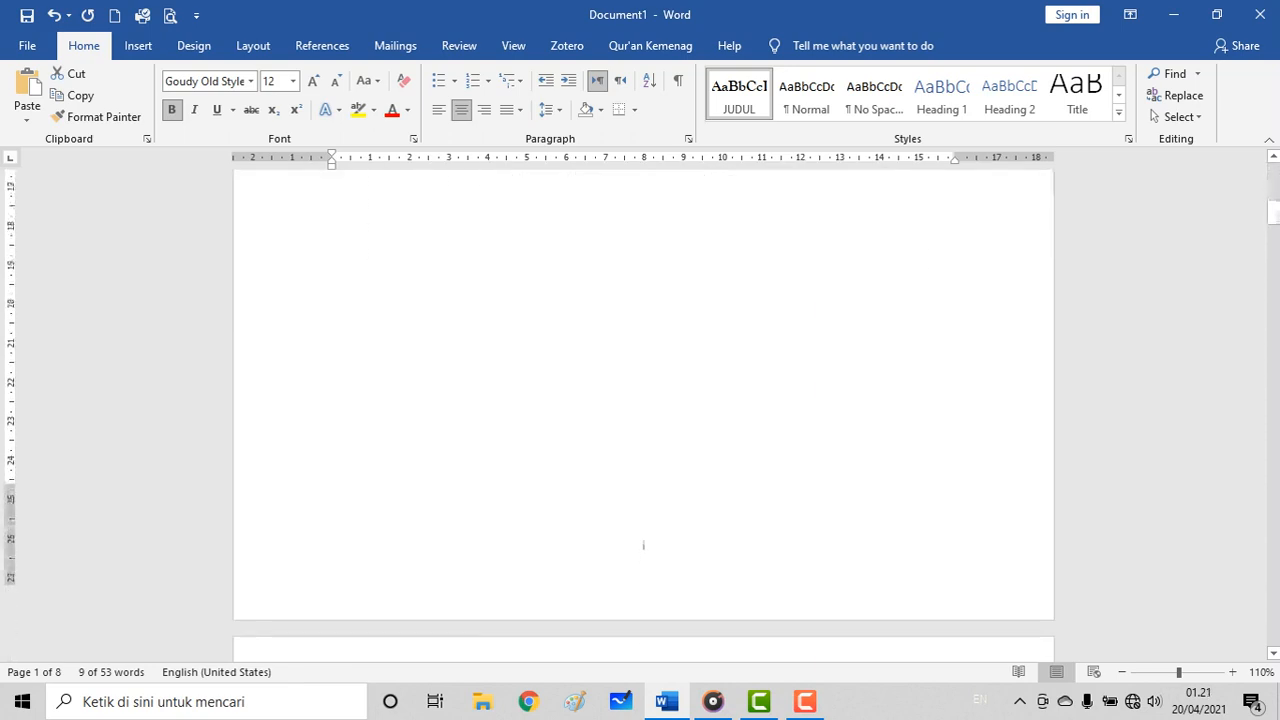
pyautogui.scroll(-1, 643, 415)
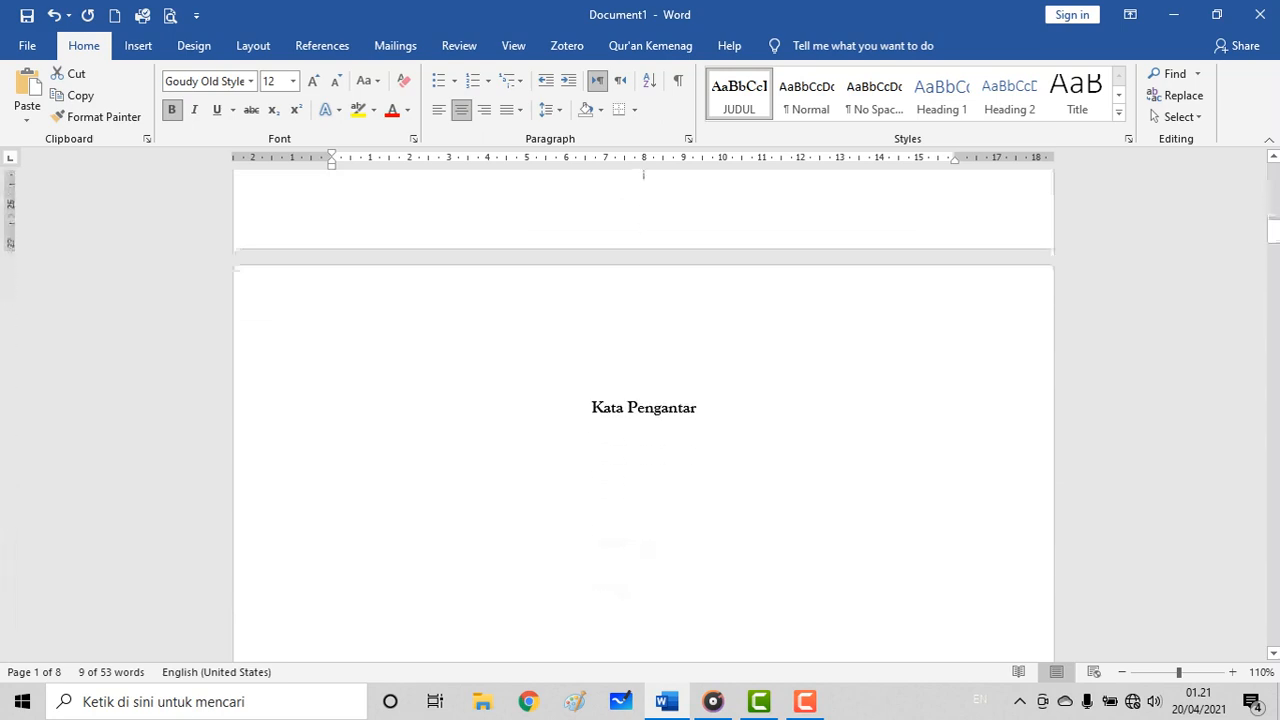
pyautogui.moveTo(592, 408); pyautogui.dragTo(705, 410)
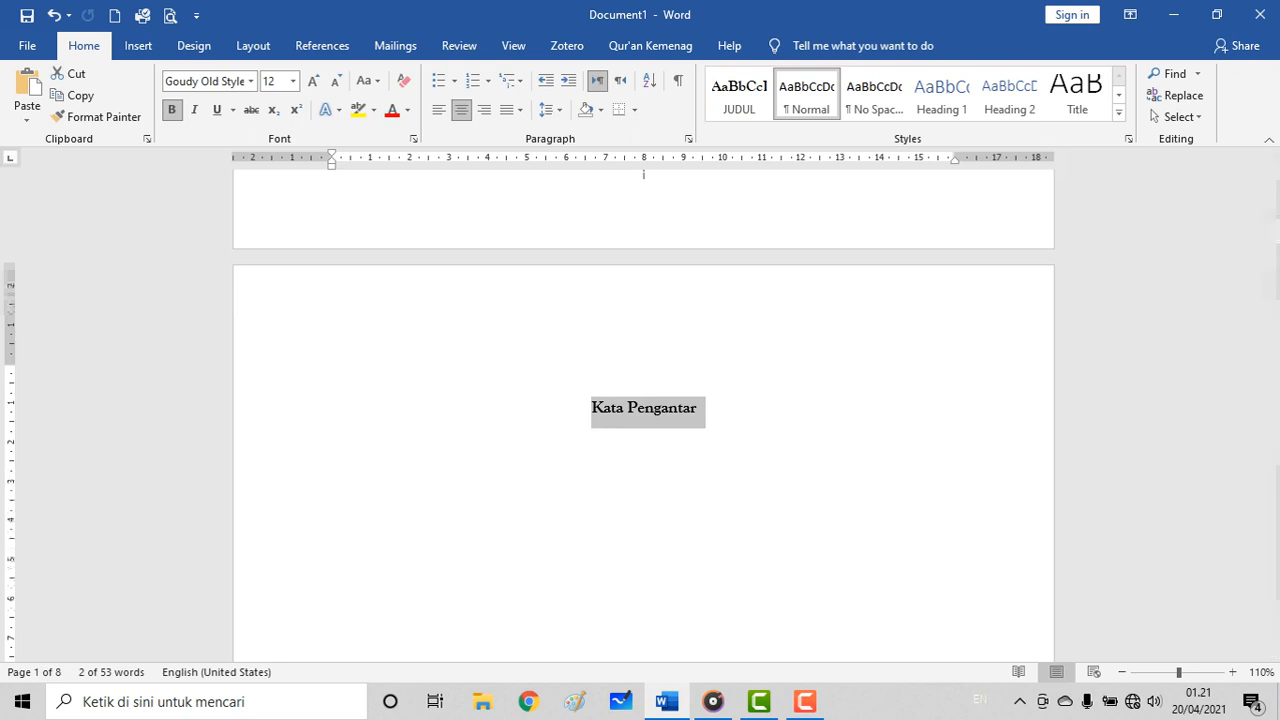
pyautogui.click(739, 95)
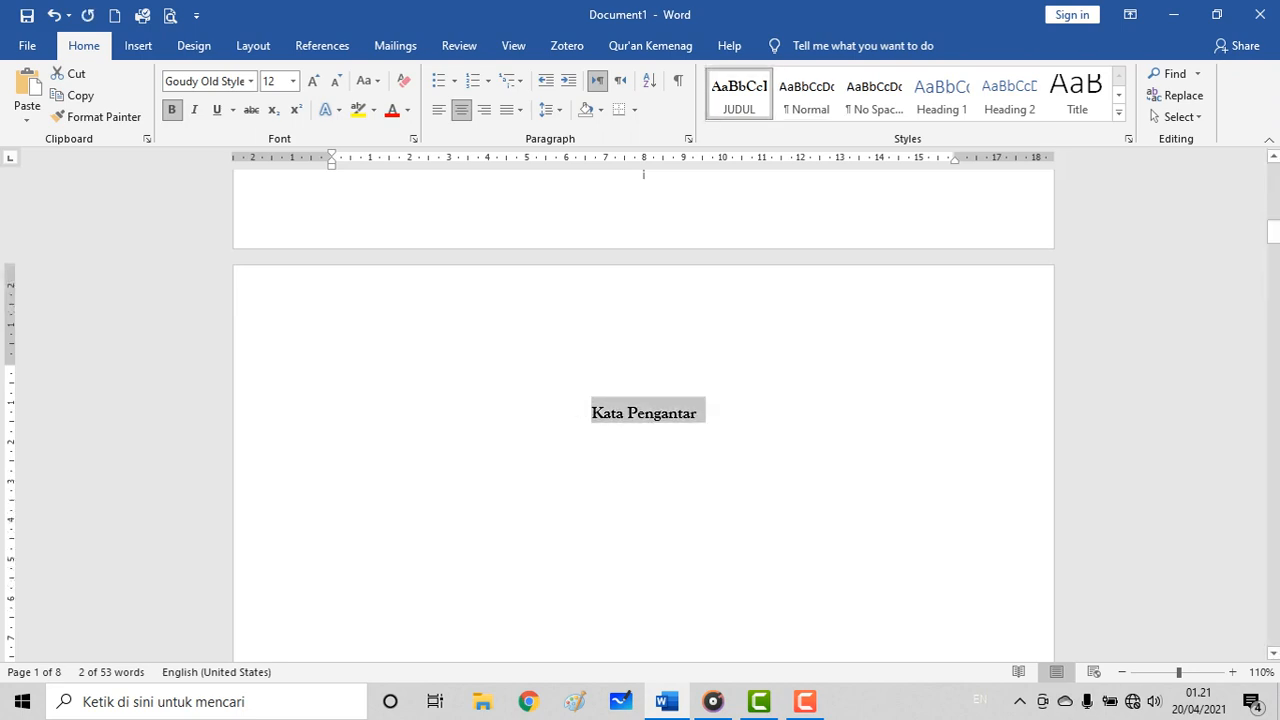
# Step: Apply the JUDUL style to the "Daftar Isi" heading
pyautogui.scroll(-3, 644, 174)
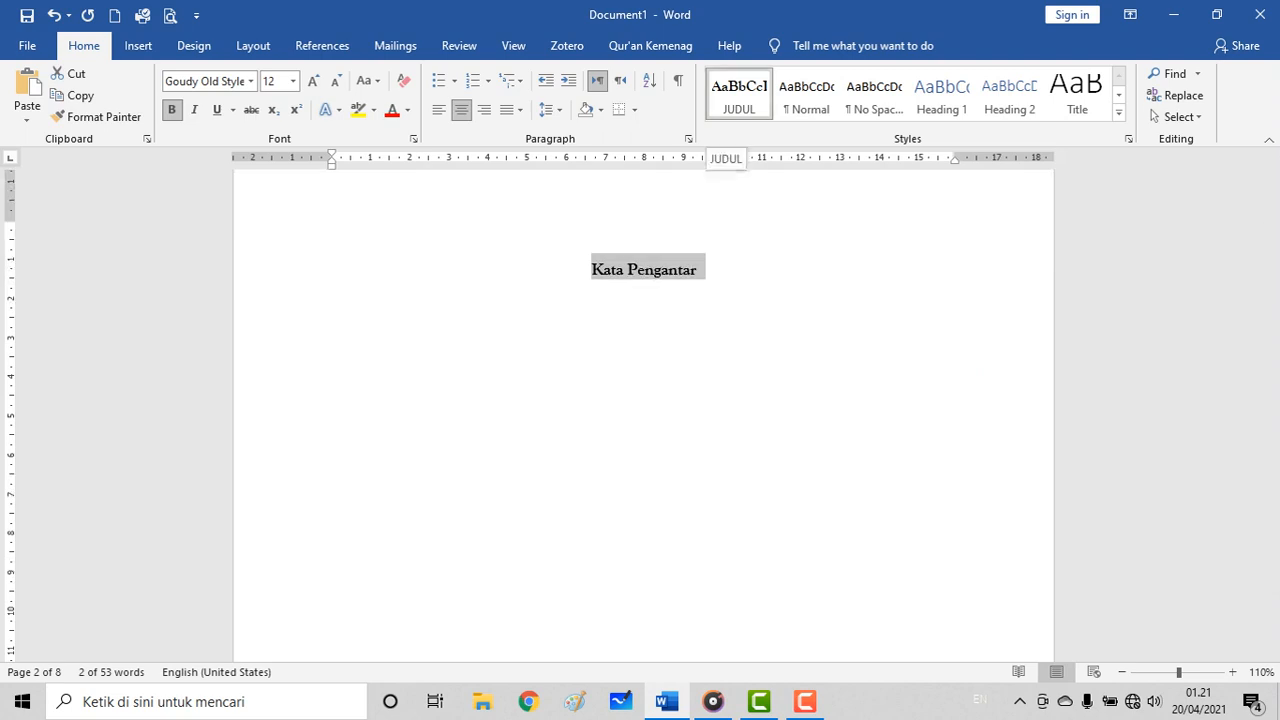
pyautogui.scroll(-15, 644, 485)
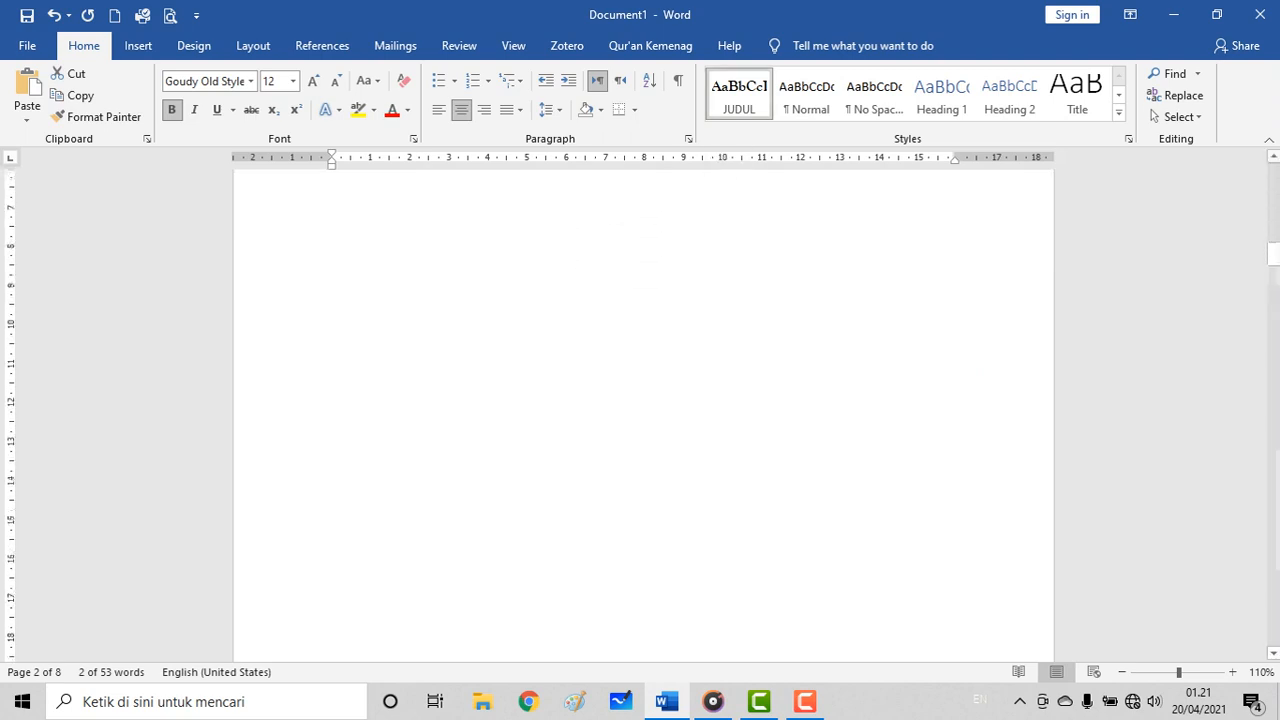
pyautogui.scroll(-7, 644, 485)
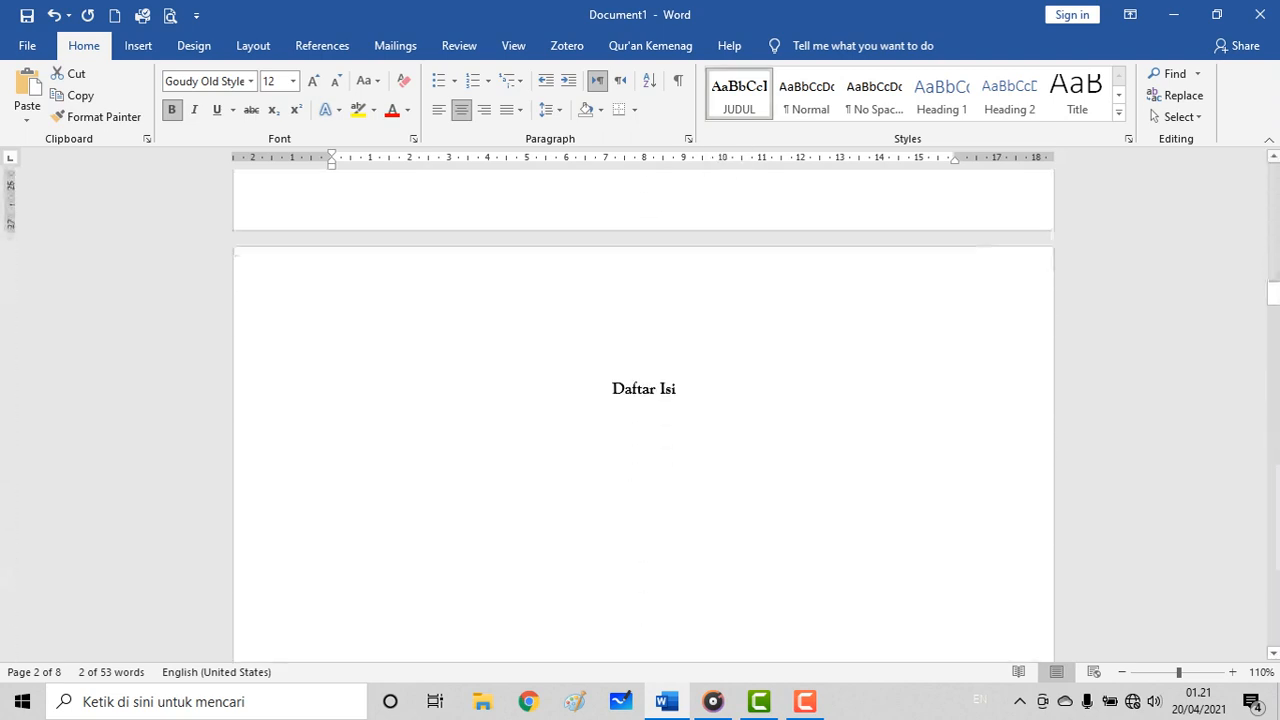
pyautogui.moveTo(612, 389); pyautogui.dragTo(685, 389)
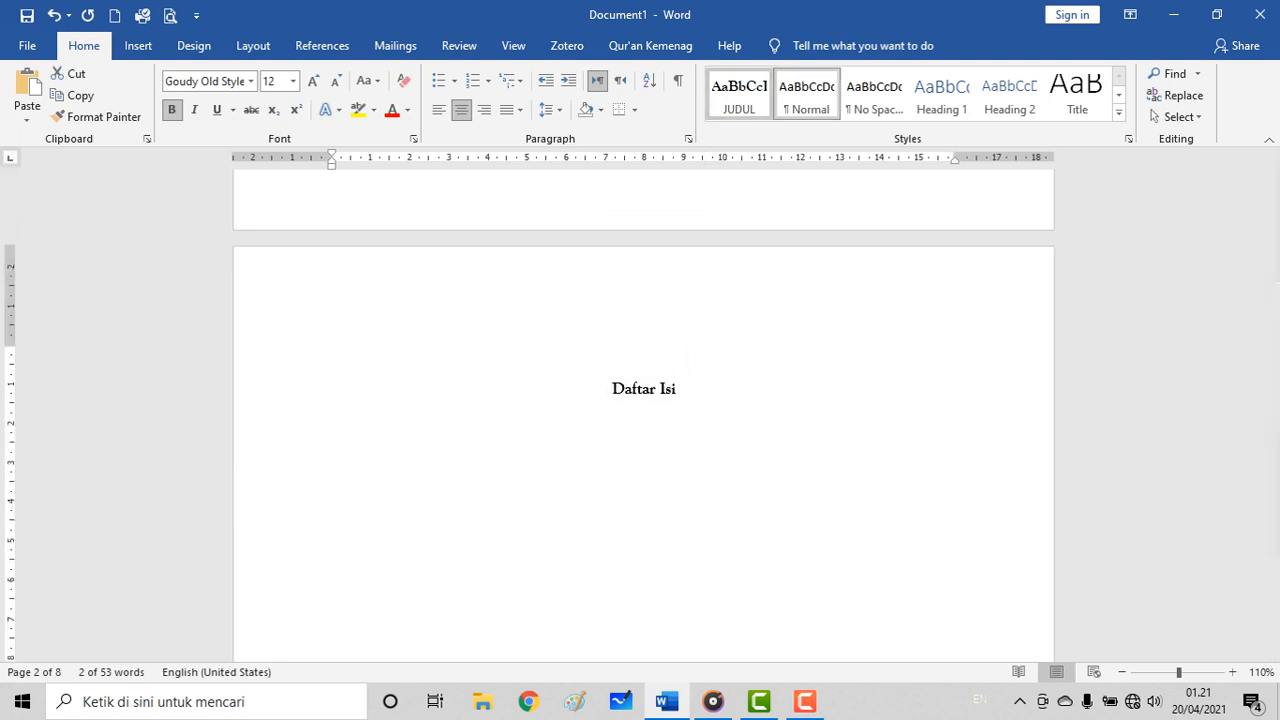
pyautogui.click(739, 95)
# Step: Apply the JUDUL style to the two heading lines "BAB I" and "PENDAHULUAN"
pyautogui.scroll(-1, 644, 450)
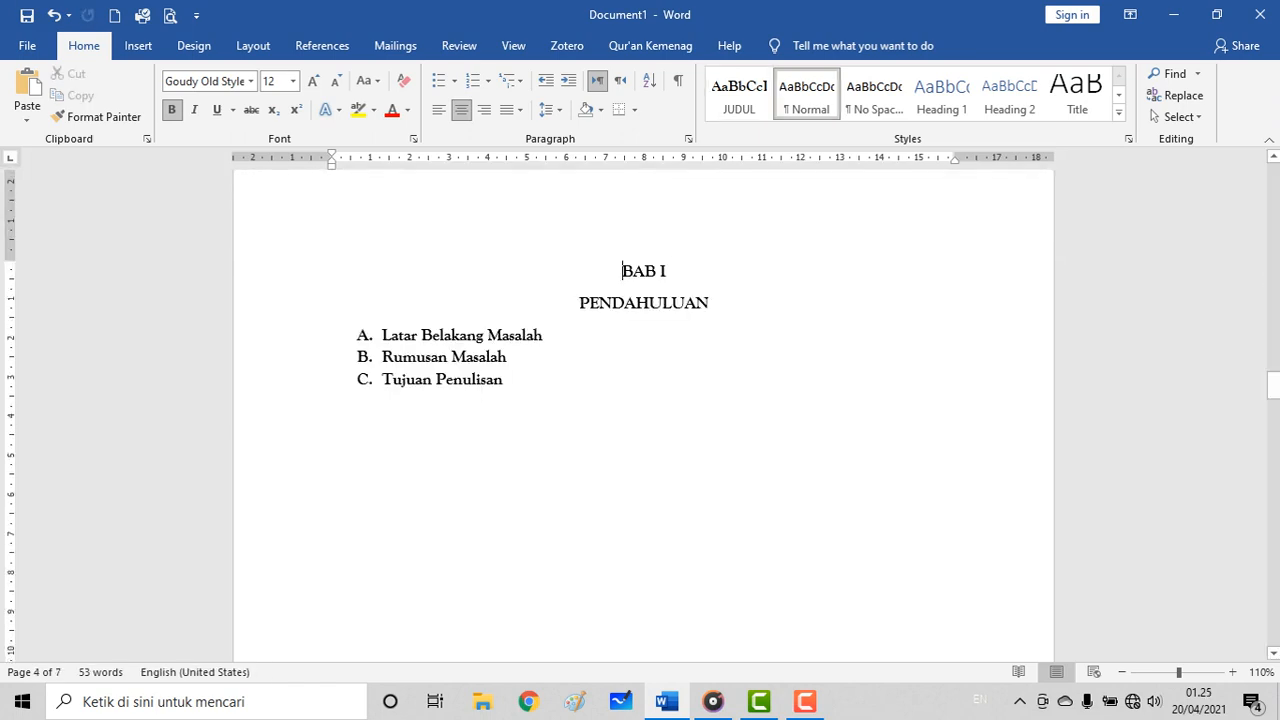
pyautogui.moveTo(622, 271); pyautogui.dragTo(712, 306)
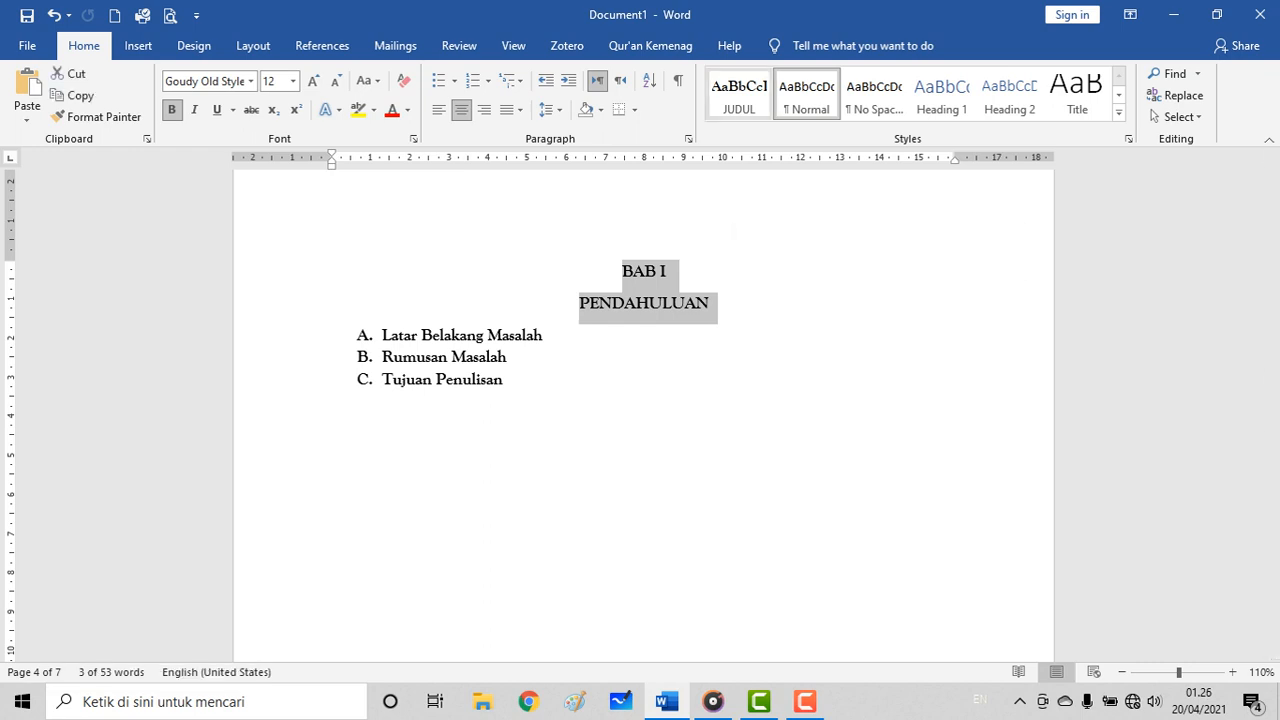
pyautogui.click(739, 92)
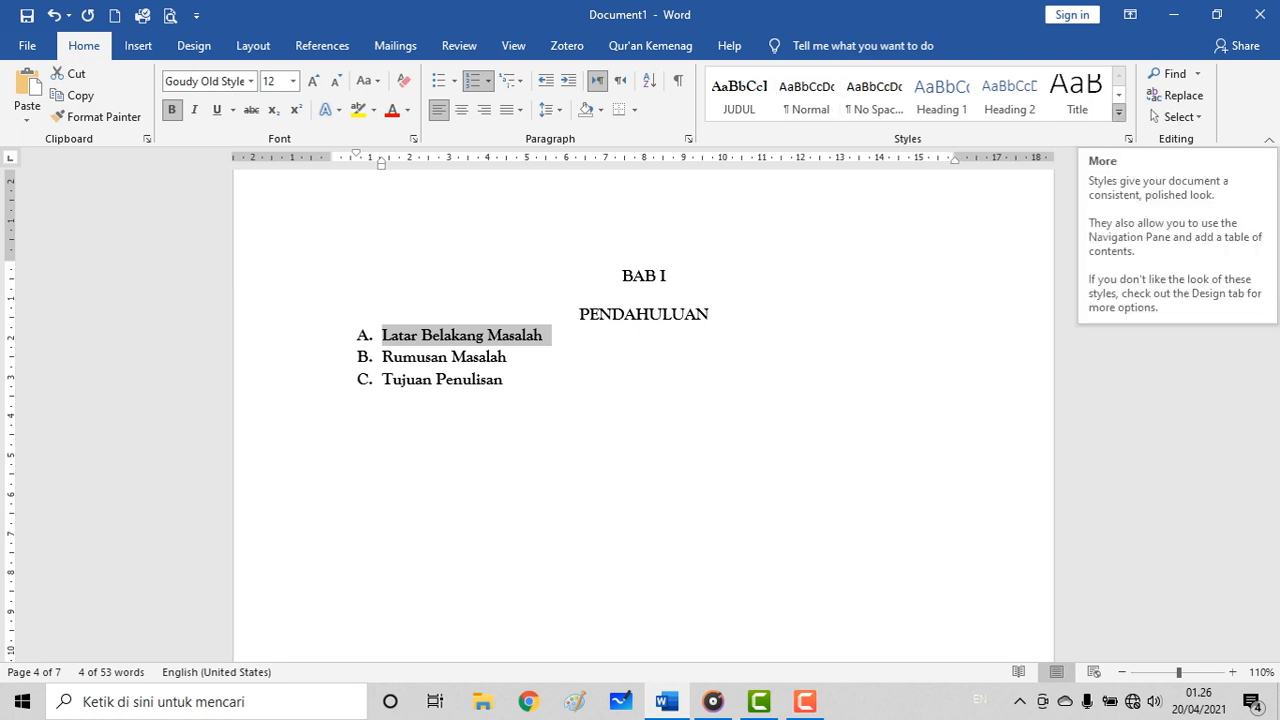
# Step: Start a new style named SUBBAB JUDUL from the "Latar Belakang Masalah" subheading and open its full formatting settings
pyautogui.click(1119, 112)
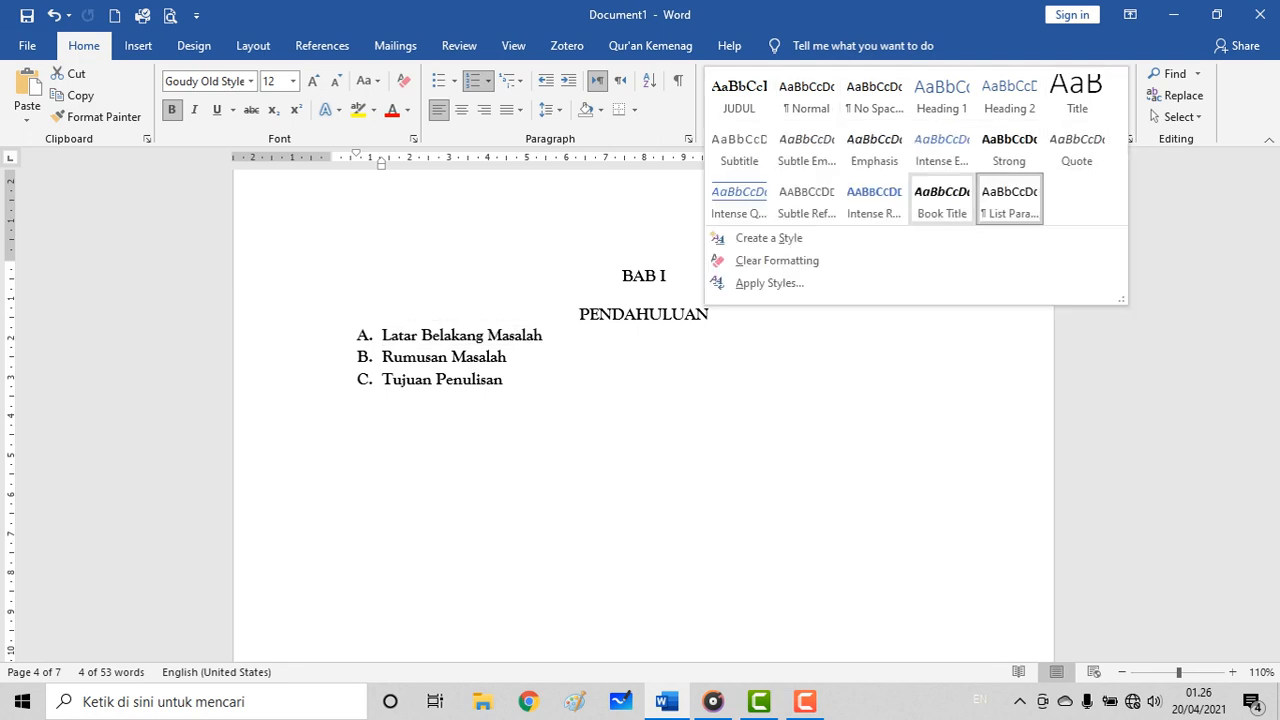
pyautogui.click(769, 238)
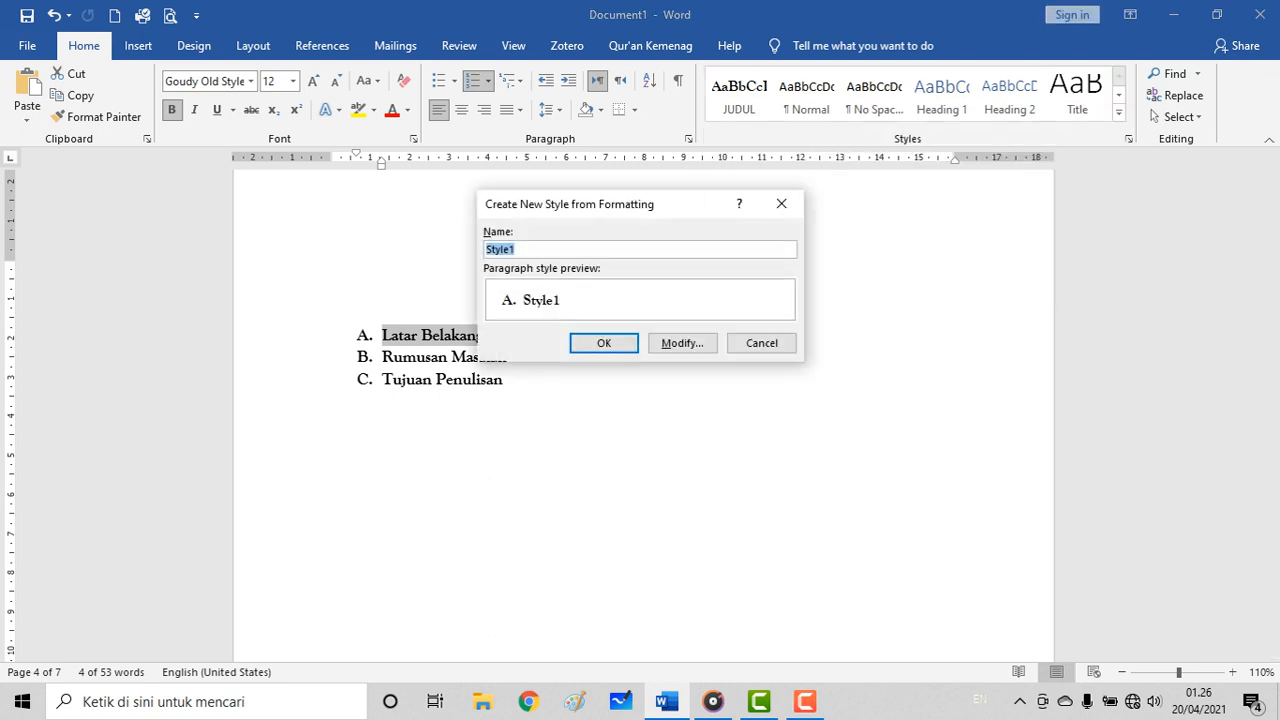
pyautogui.write('SUBBAB JUDUL')
pyautogui.click(682, 343)
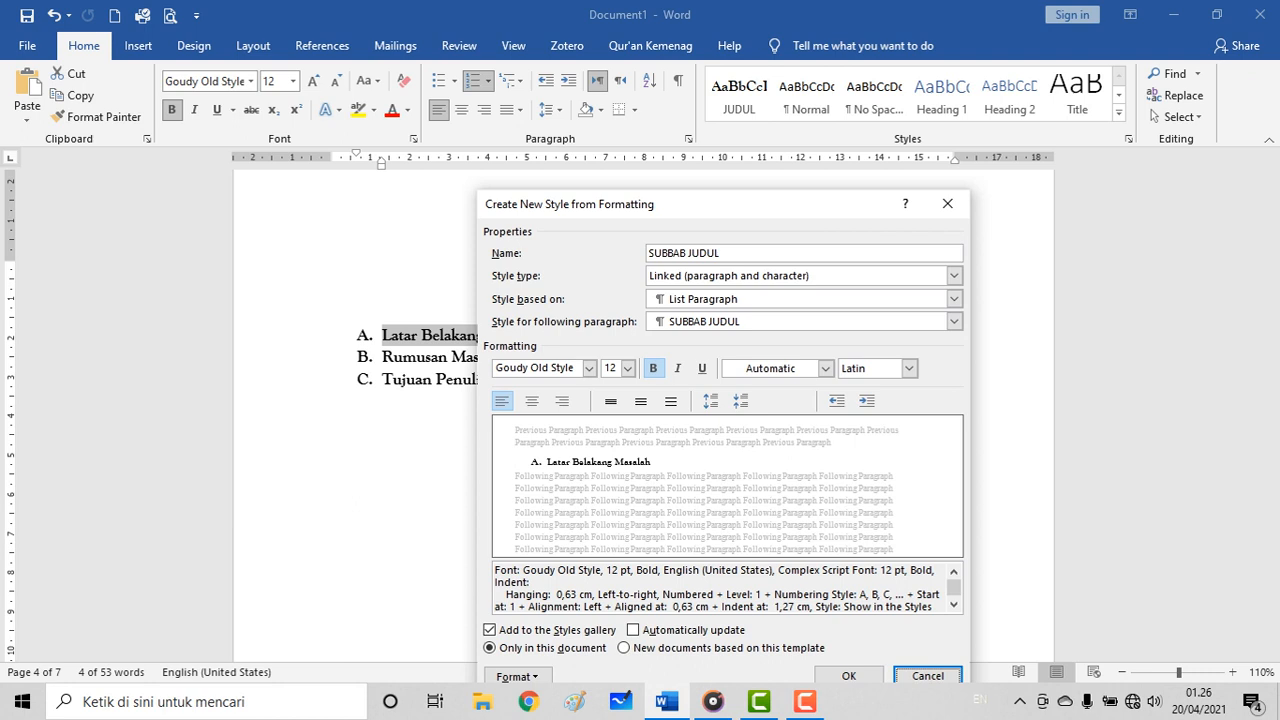
# Step: Base the SUBBAB JUDUL style on Heading 2 and set its font color to Automatic
pyautogui.click(954, 298)
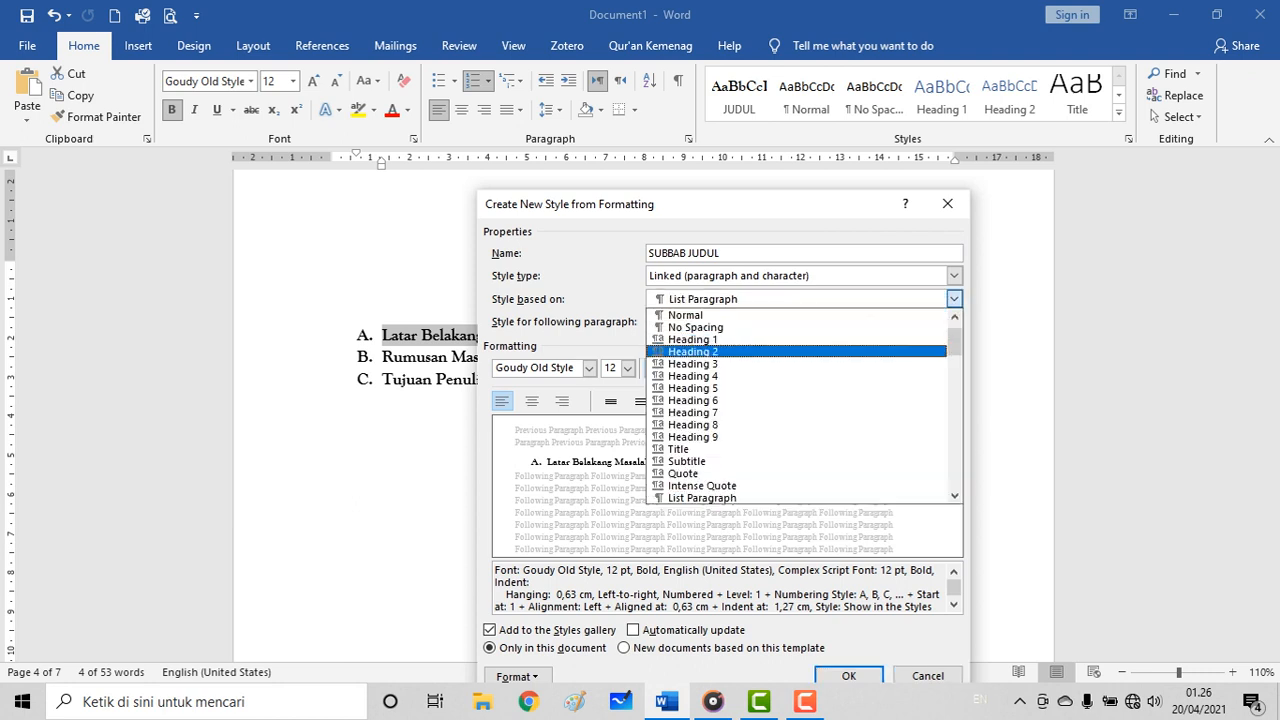
pyautogui.click(700, 351)
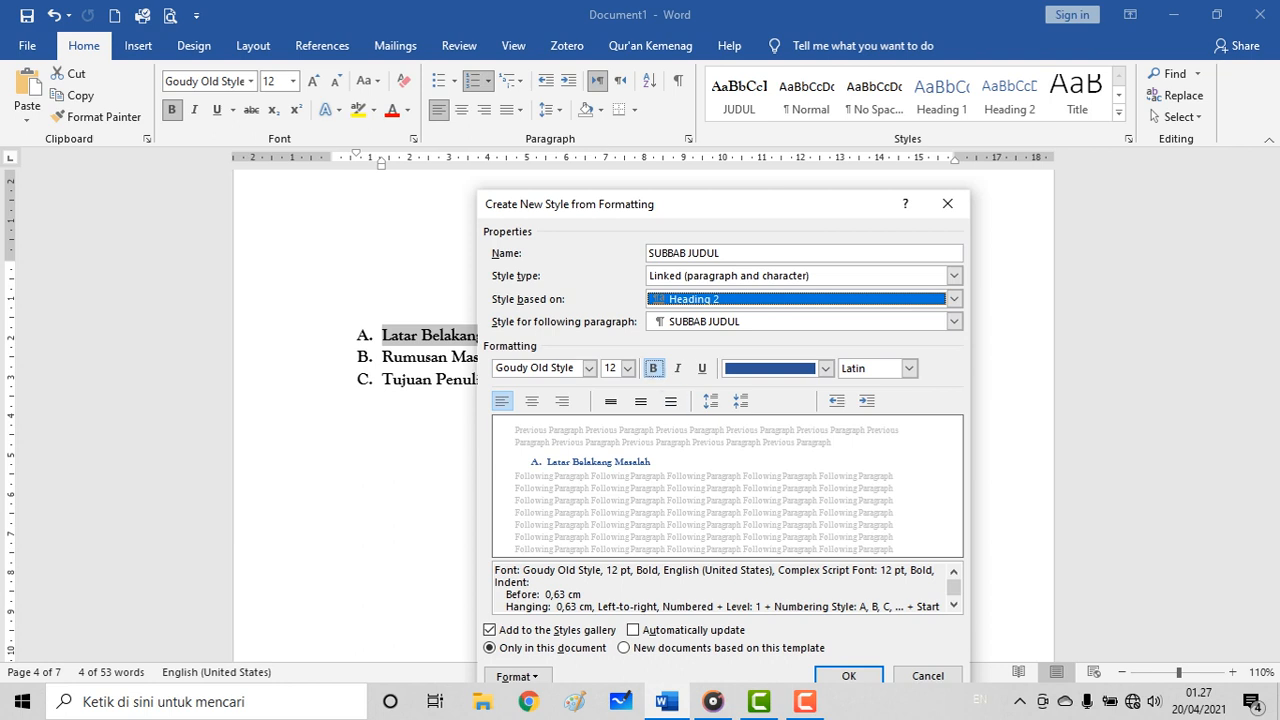
pyautogui.click(825, 368)
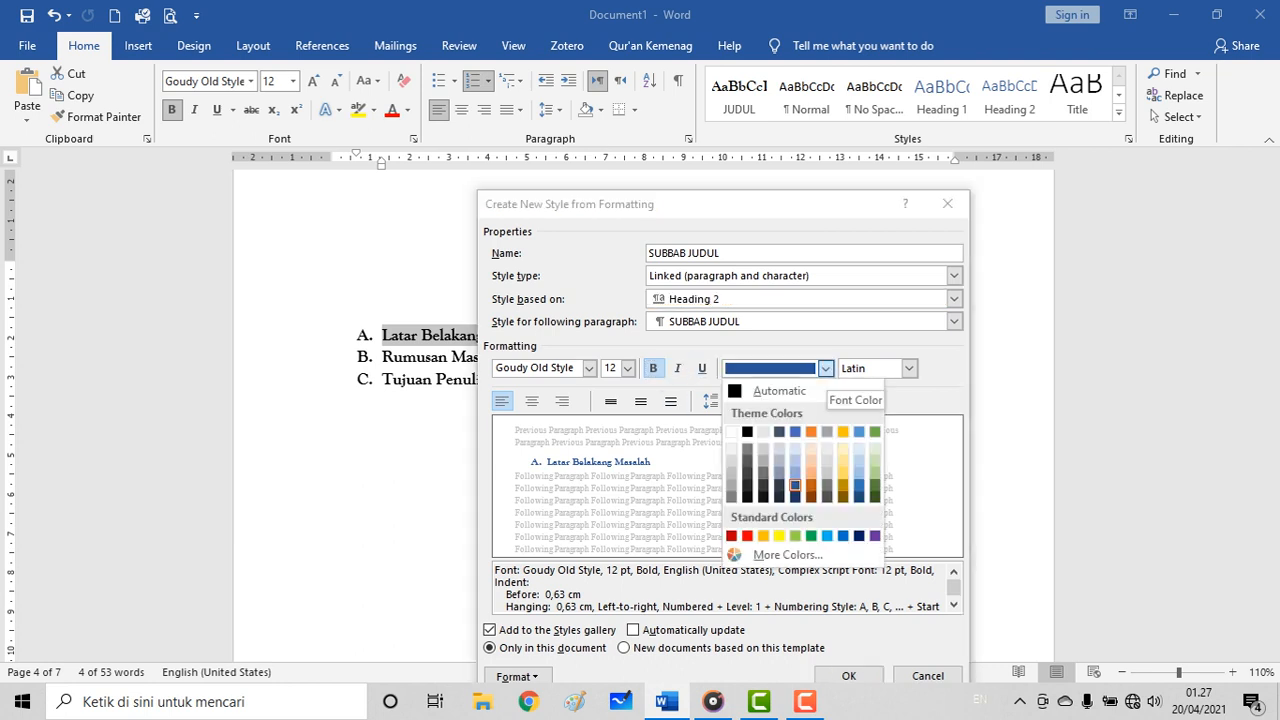
pyautogui.click(779, 391)
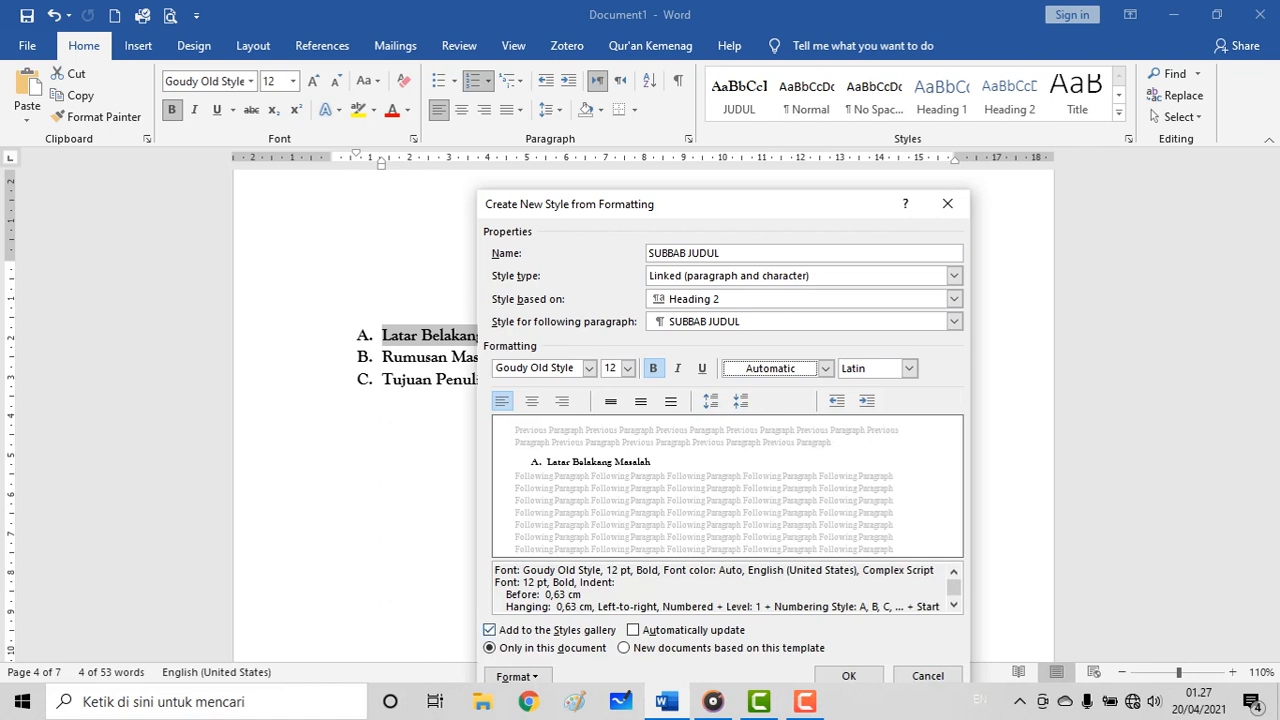
# Step: Assign the A, B, C numbering format to the SUBBAB JUDUL style and finish creating the style
pyautogui.click(514, 676)
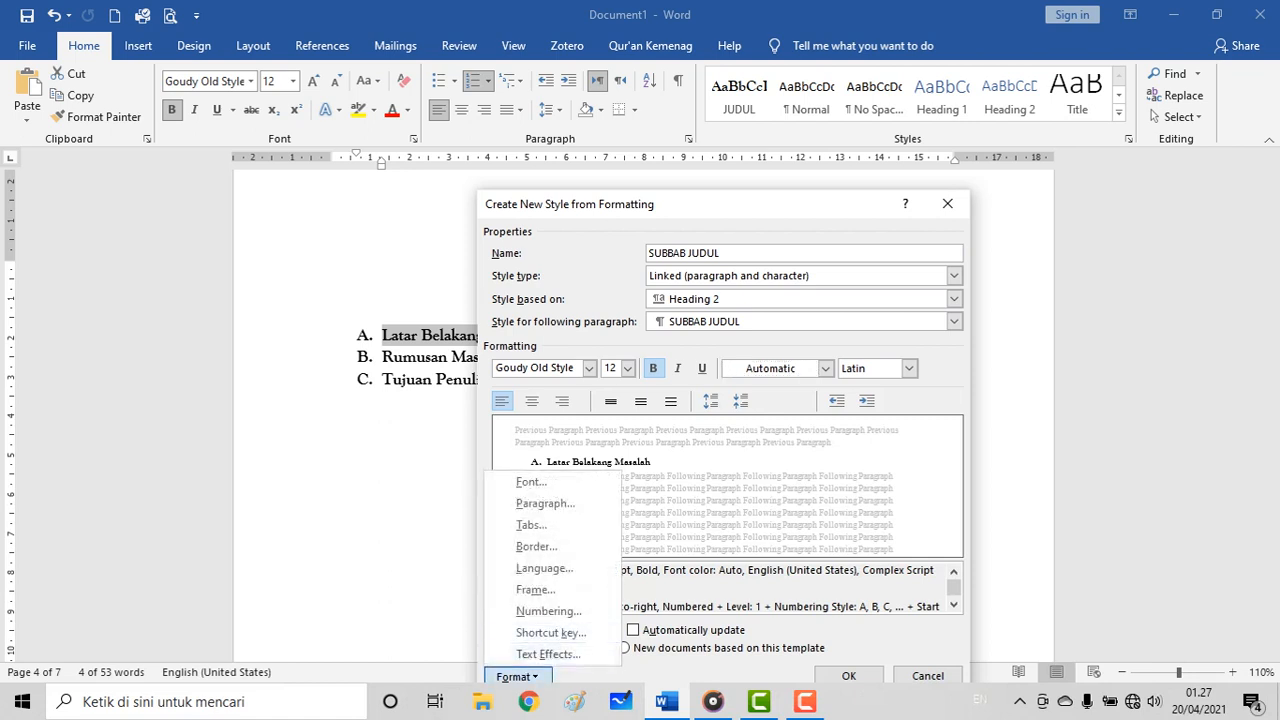
pyautogui.click(548, 611)
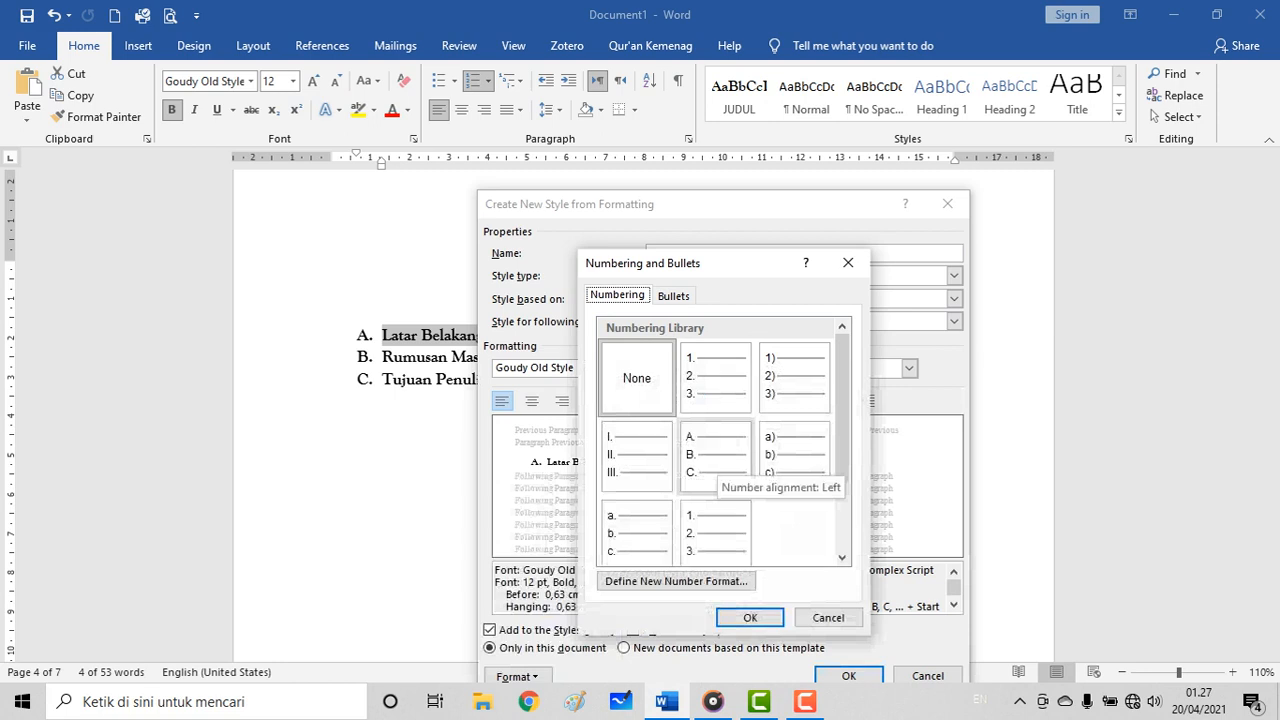
pyautogui.click(716, 458)
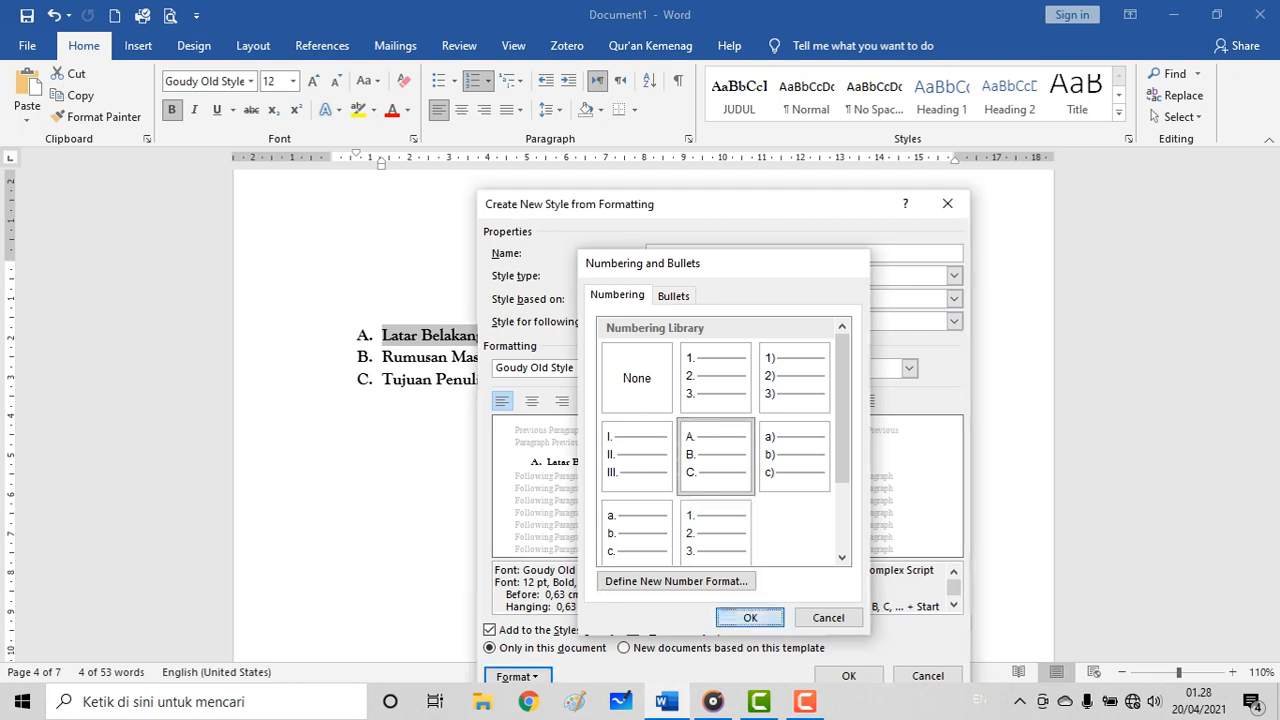
pyautogui.click(750, 617)
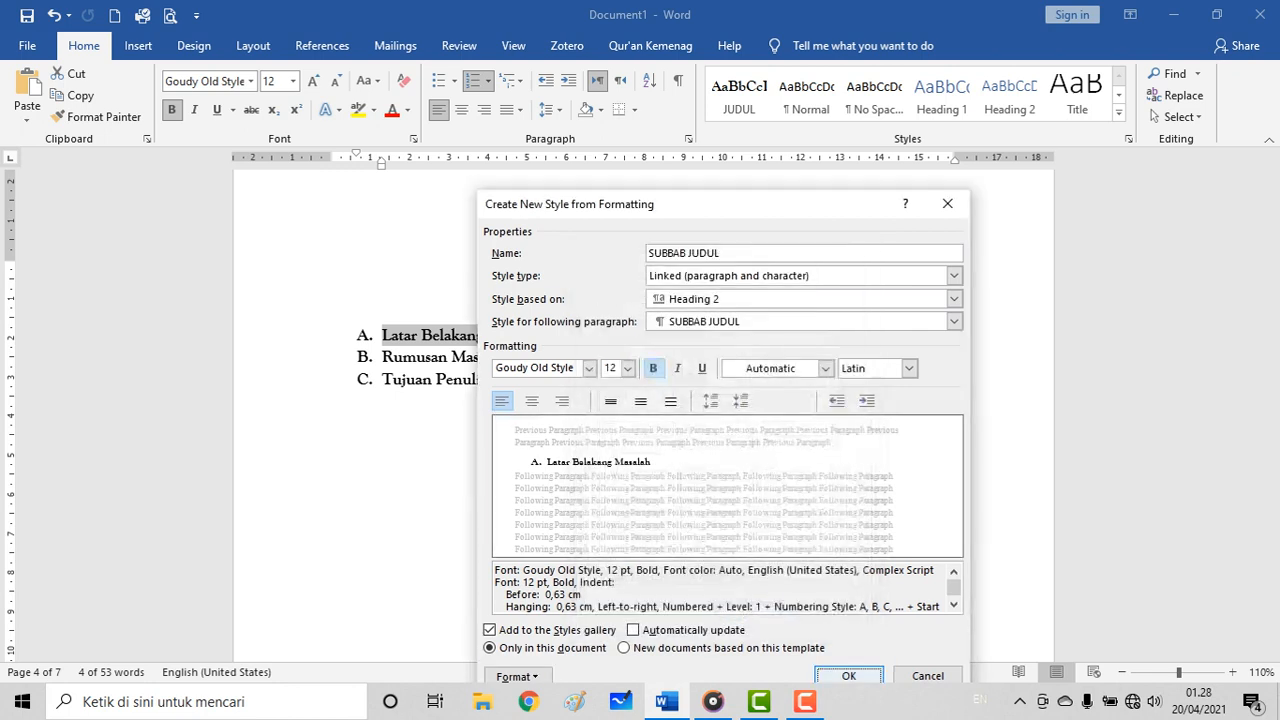
pyautogui.click(848, 675)
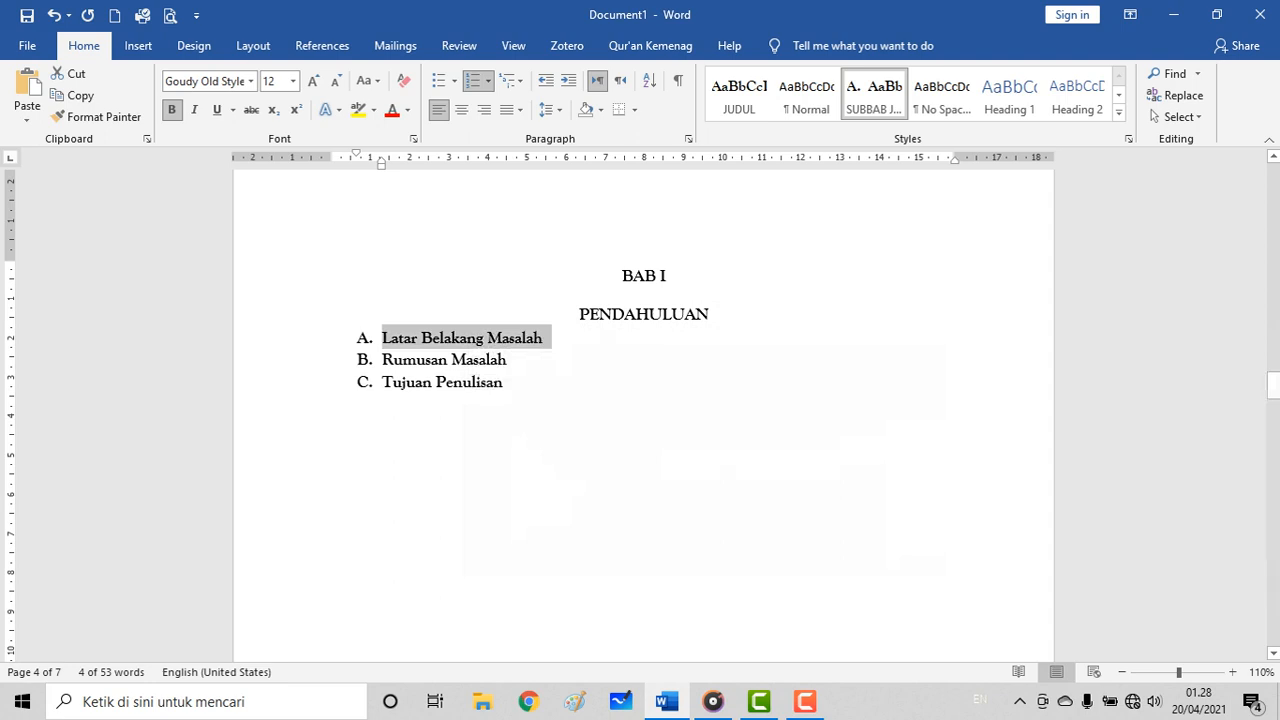
# Step: Apply the SUBBAB JUDUL style to the "Rumusan Masalah" and "Tujuan Penulisan" subheadings under BAB I
pyautogui.click(301, 361)
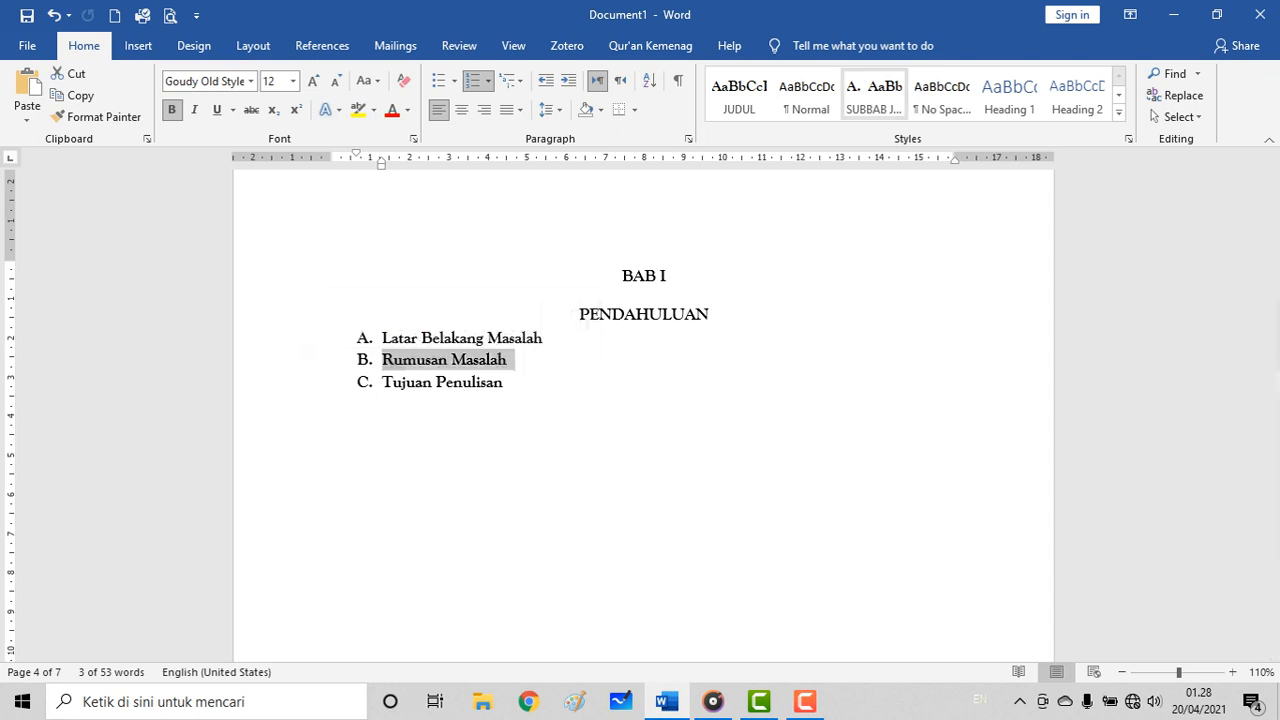
pyautogui.click(874, 95)
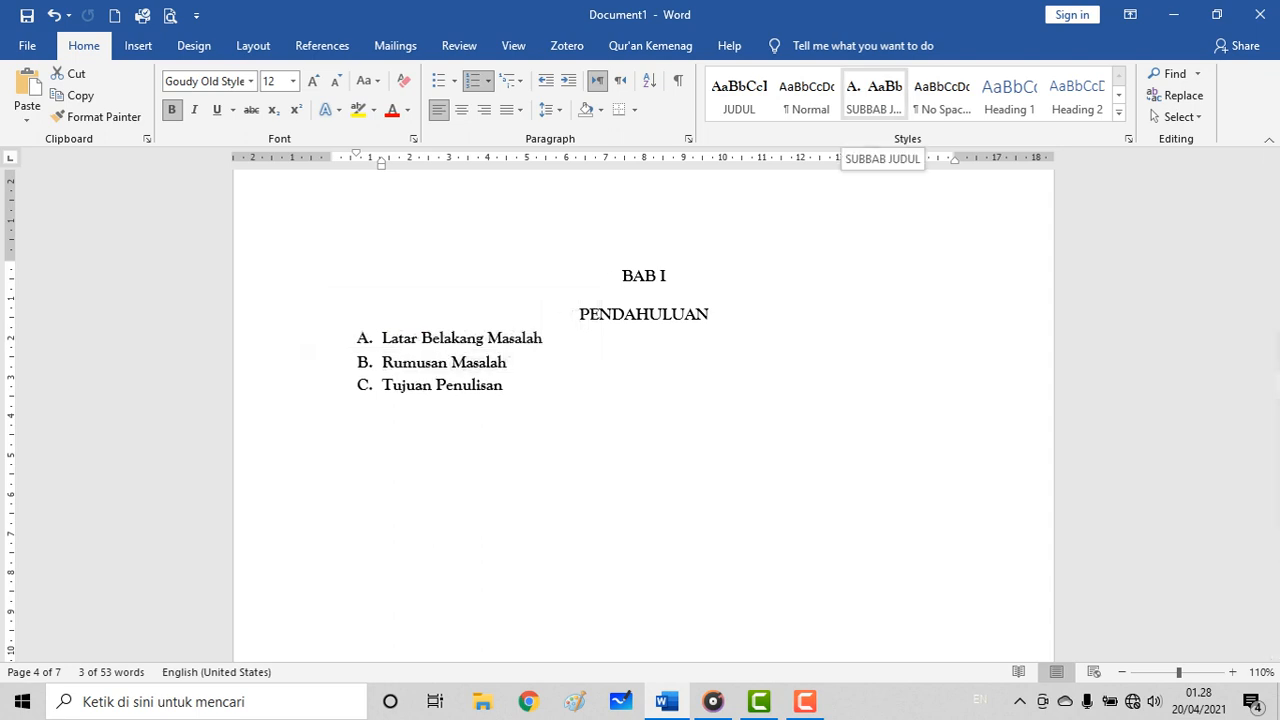
pyautogui.hotkey('ctrl', 'z')
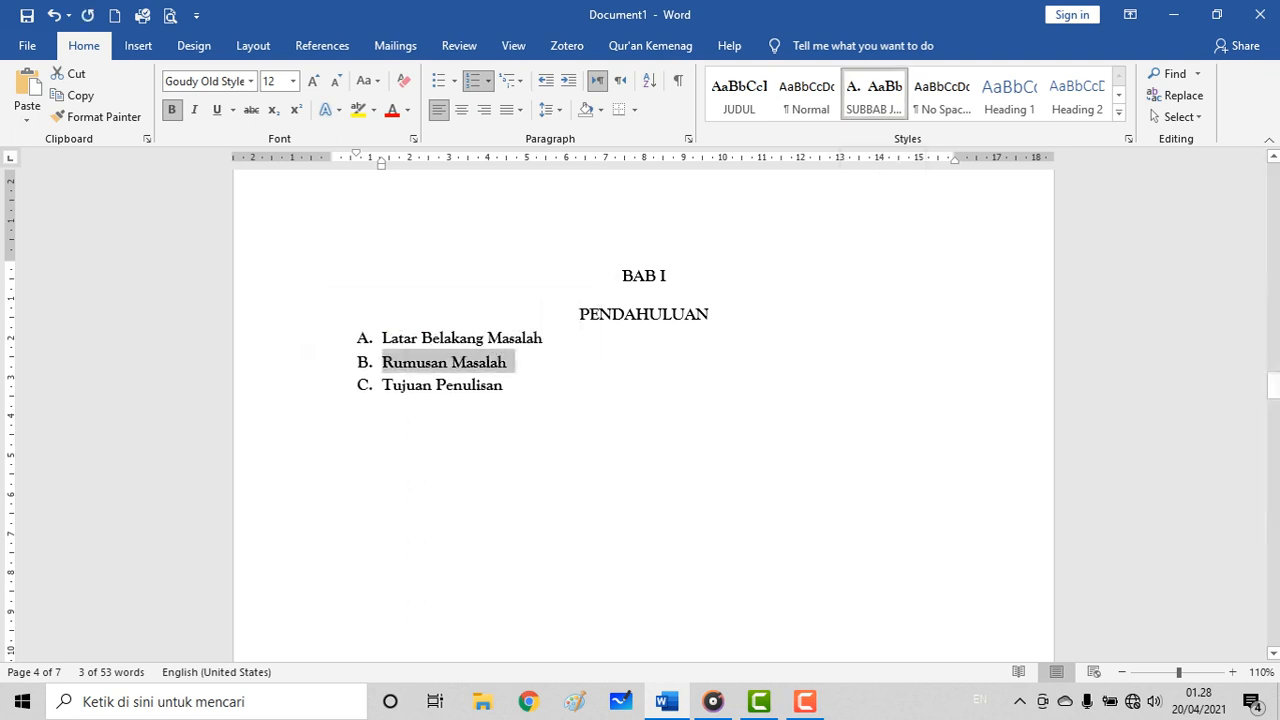
pyautogui.click(308, 385)
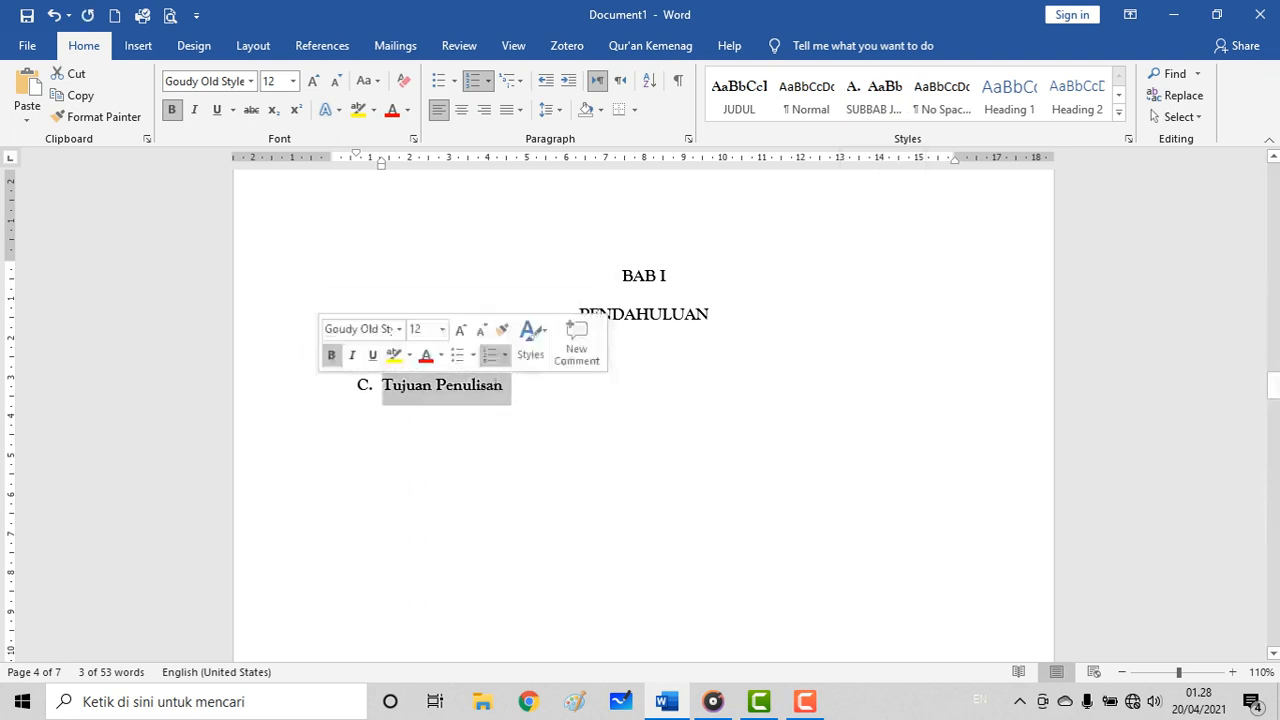
pyautogui.click(874, 95)
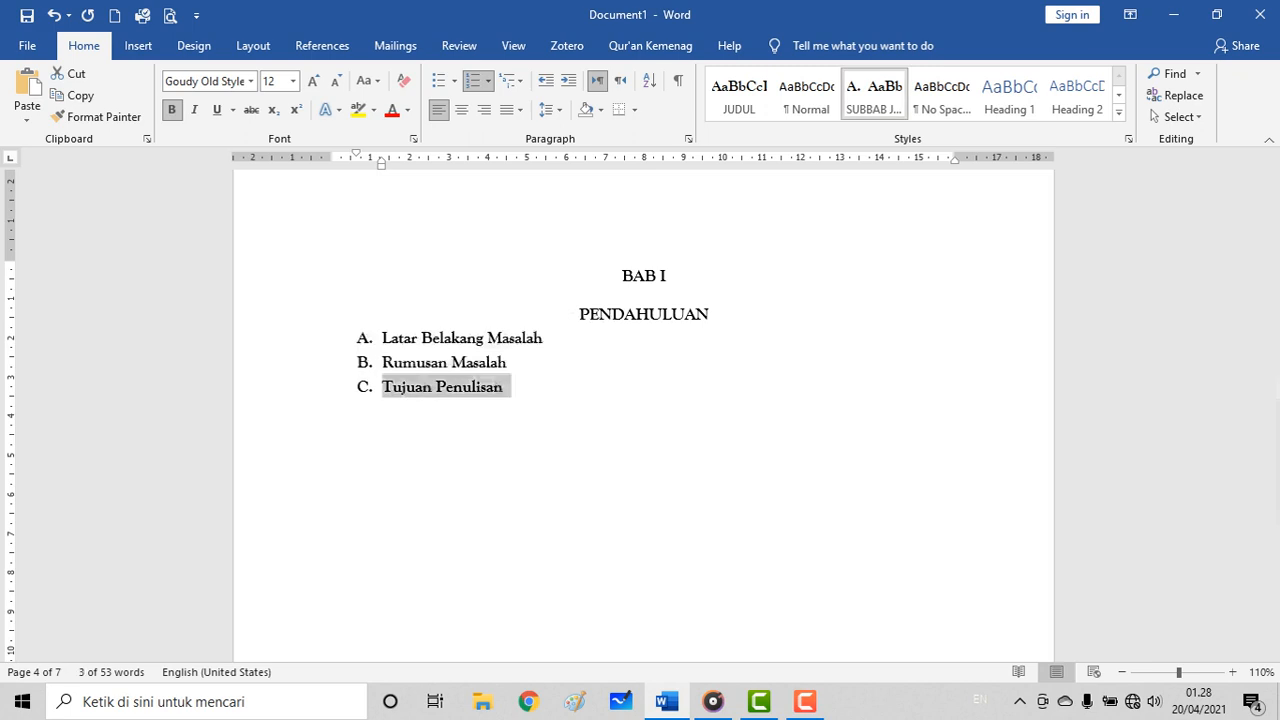
# Step: Apply the JUDUL style to the two heading lines "BAB II" and "PEMBAHASAN"
pyautogui.scroll(-15, 643, 410)
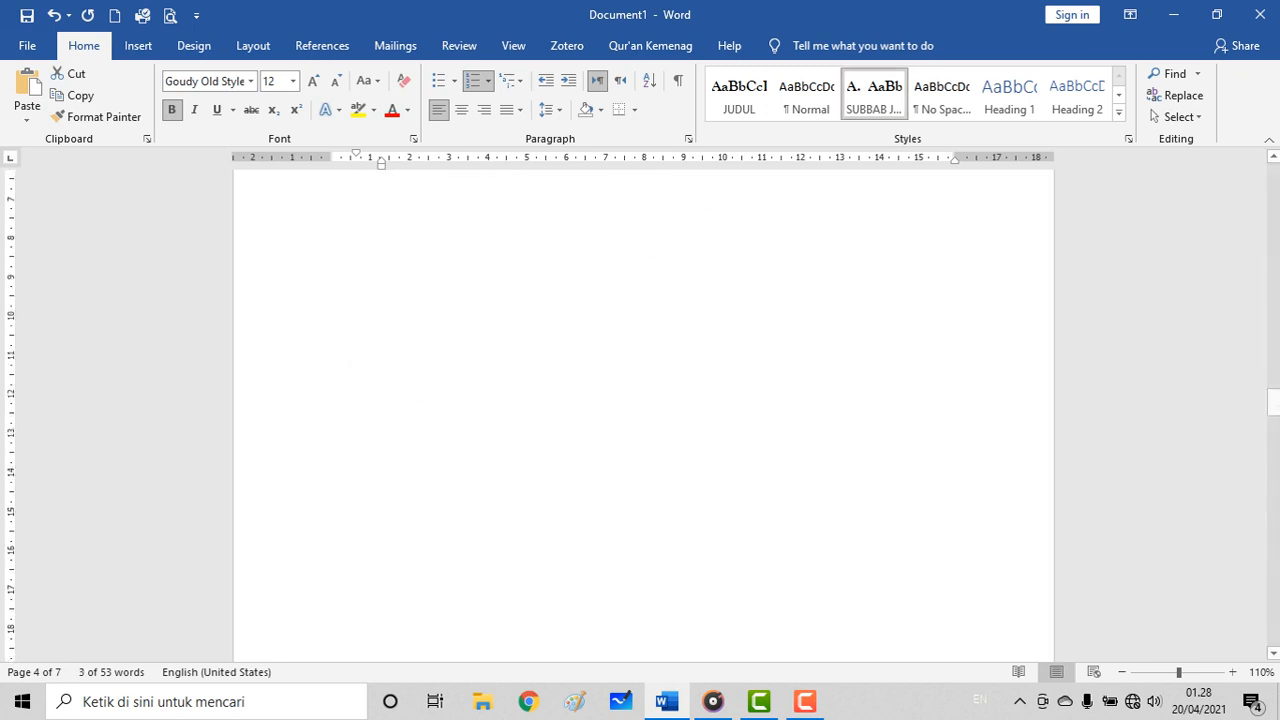
pyautogui.scroll(-3, 643, 410)
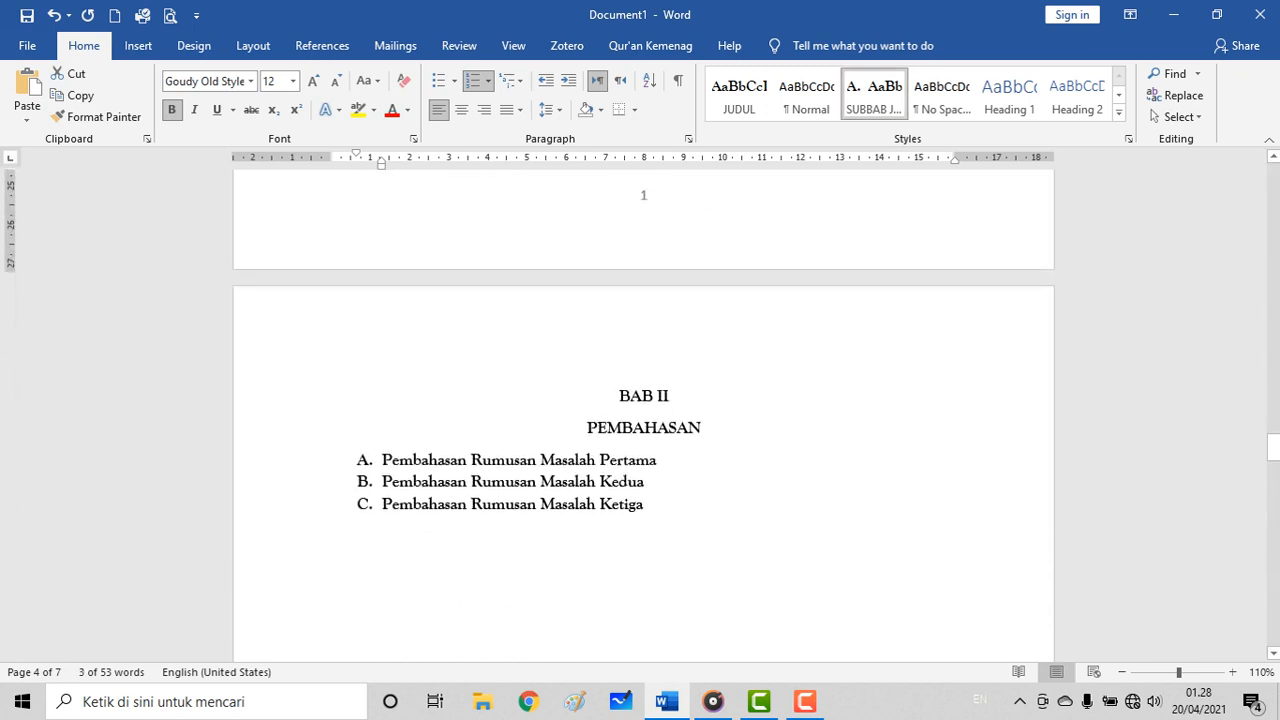
pyautogui.scroll(-1, 643, 410)
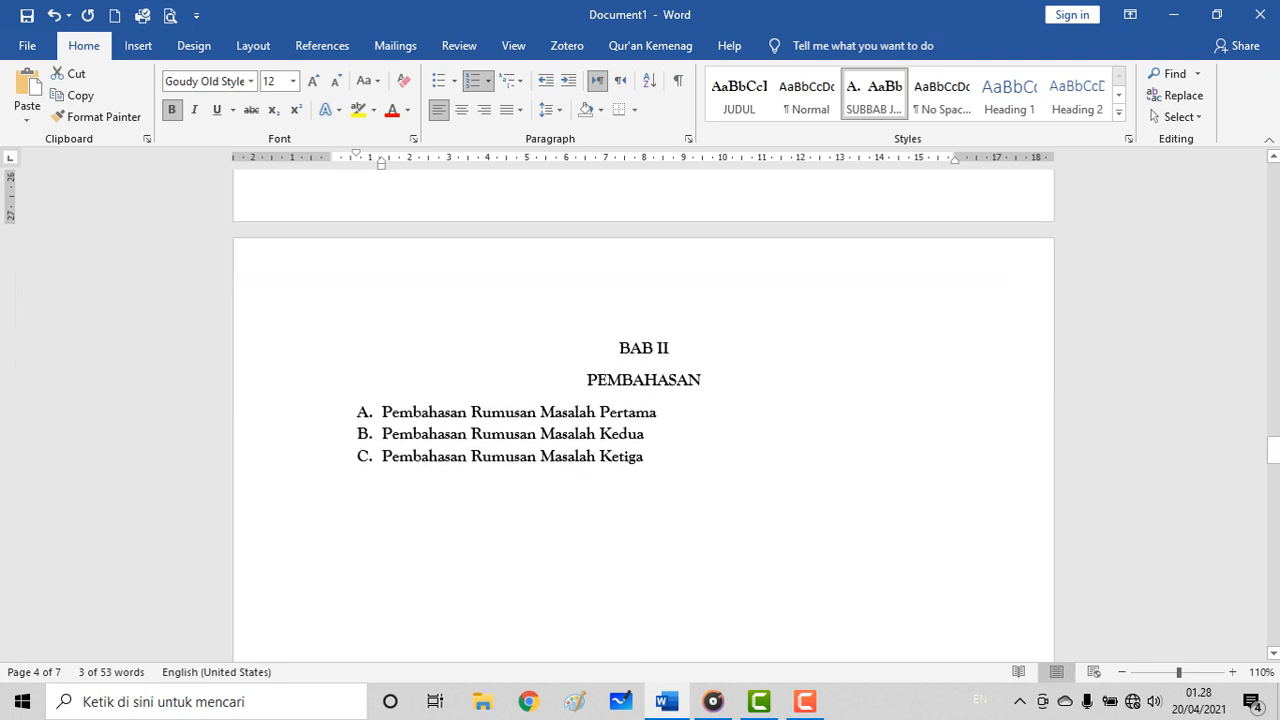
pyautogui.moveTo(618, 348); pyautogui.dragTo(706, 382)
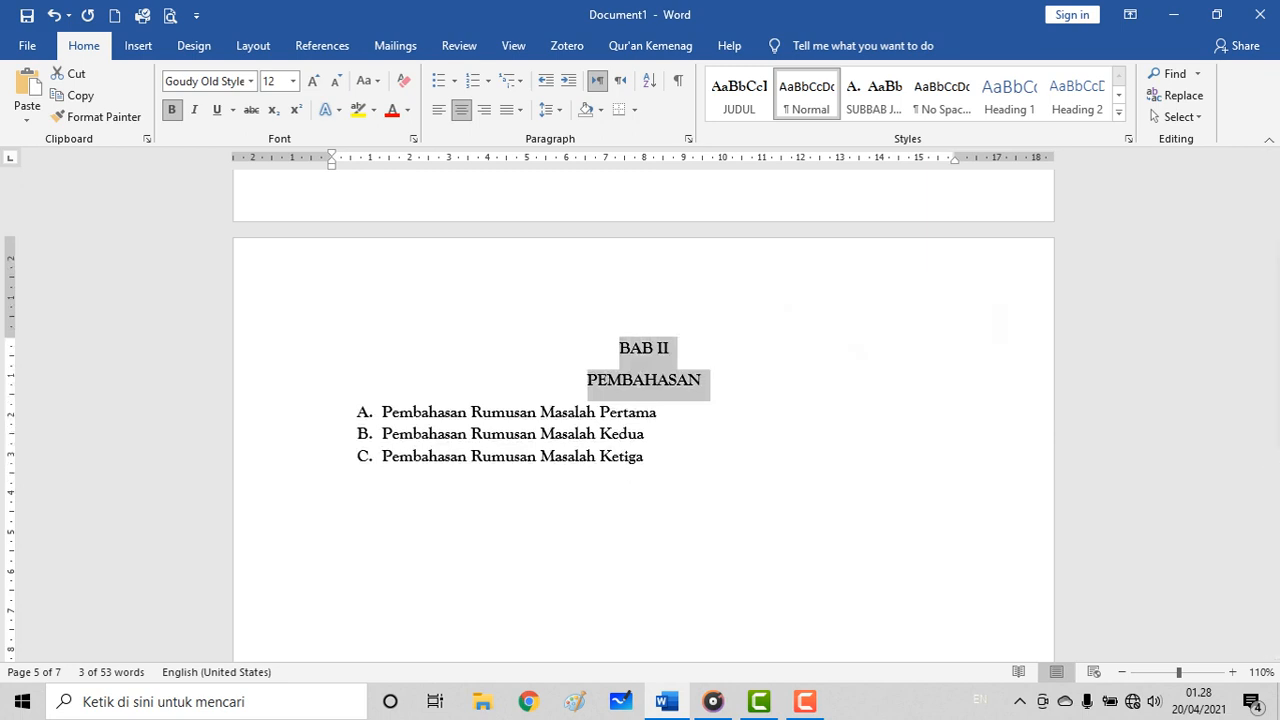
pyautogui.click(739, 95)
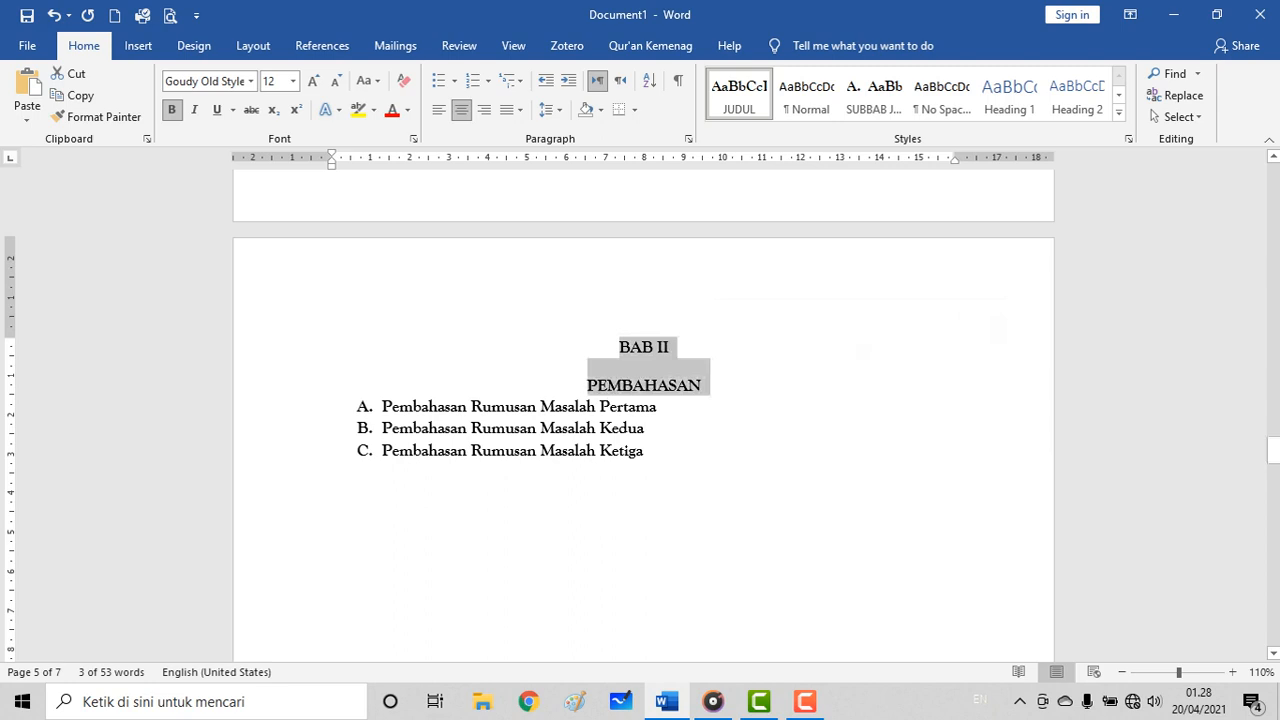
# Step: Apply the SUBBAB JUDUL style to each of the three "Pembahasan Rumusan Masalah" subheadings under BAB II
pyautogui.click(303, 407)
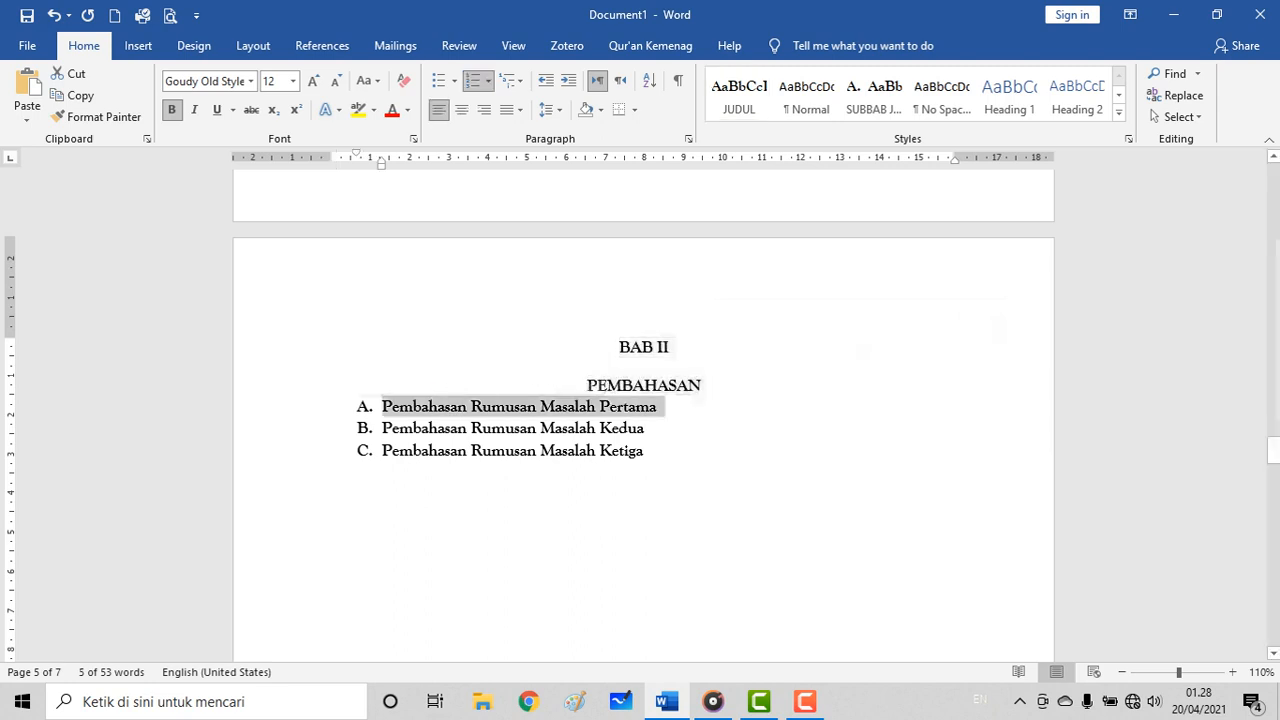
pyautogui.click(874, 95)
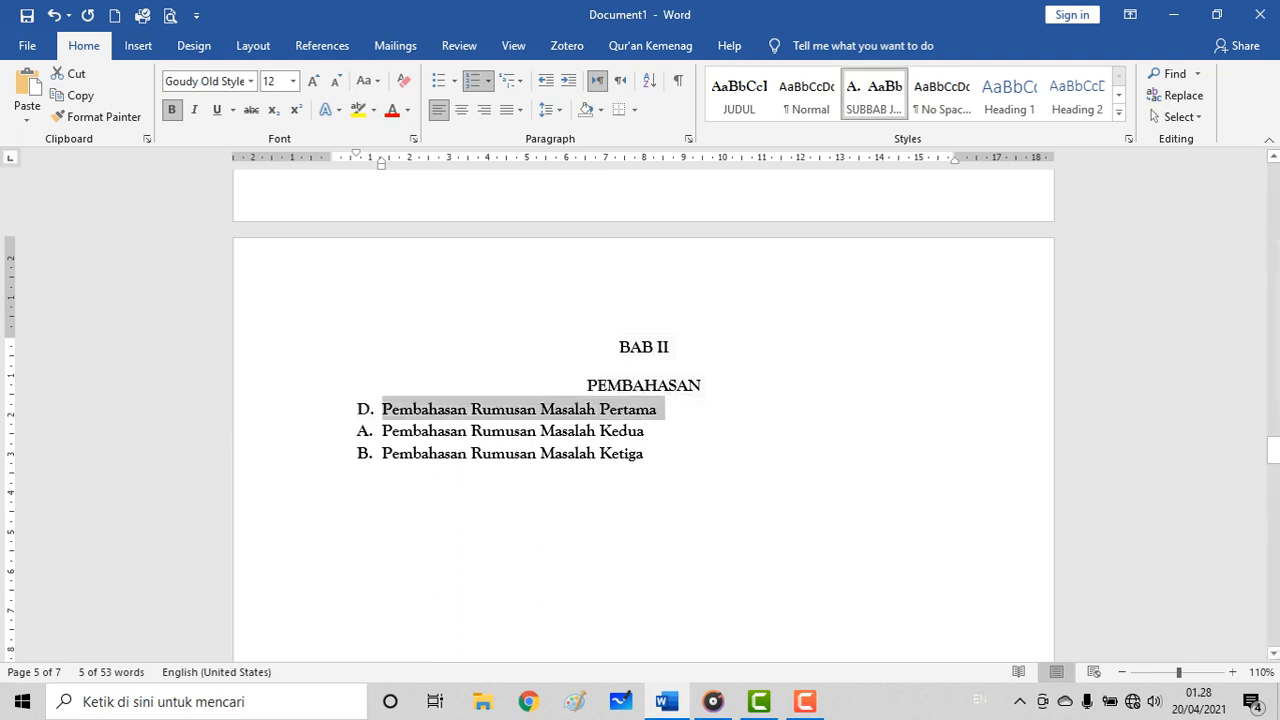
pyautogui.click(310, 432)
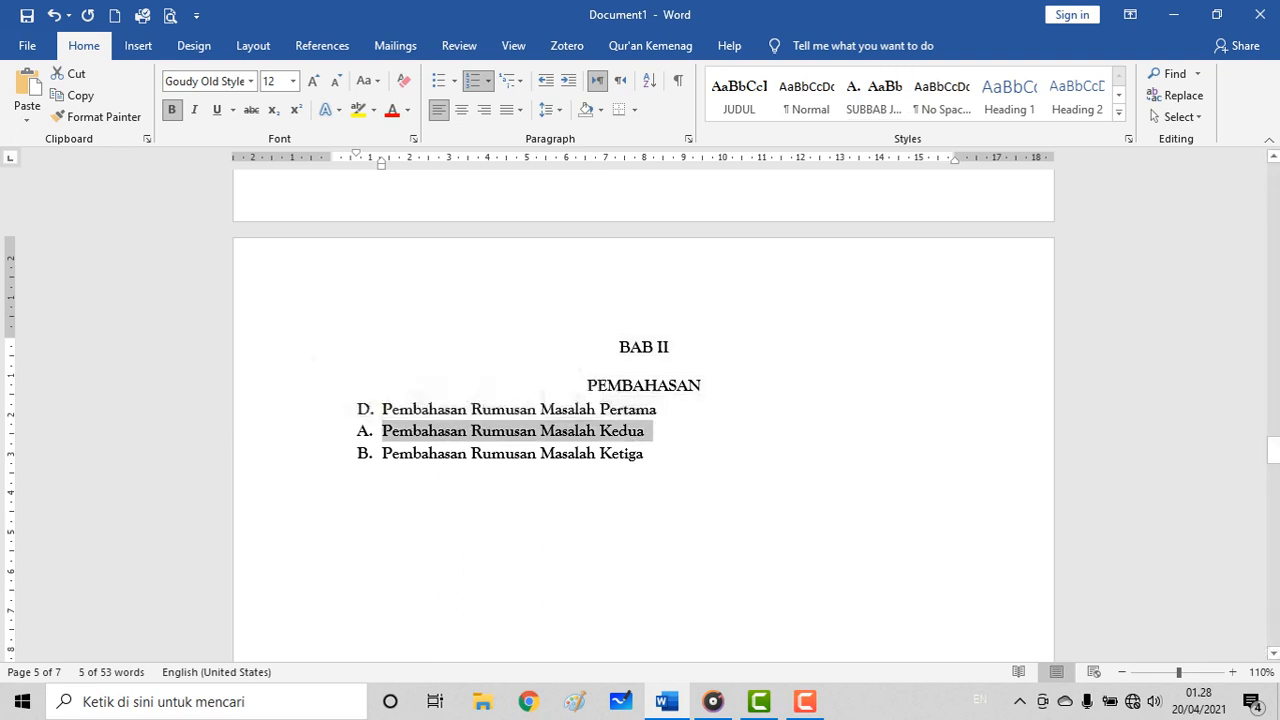
pyautogui.click(872, 92)
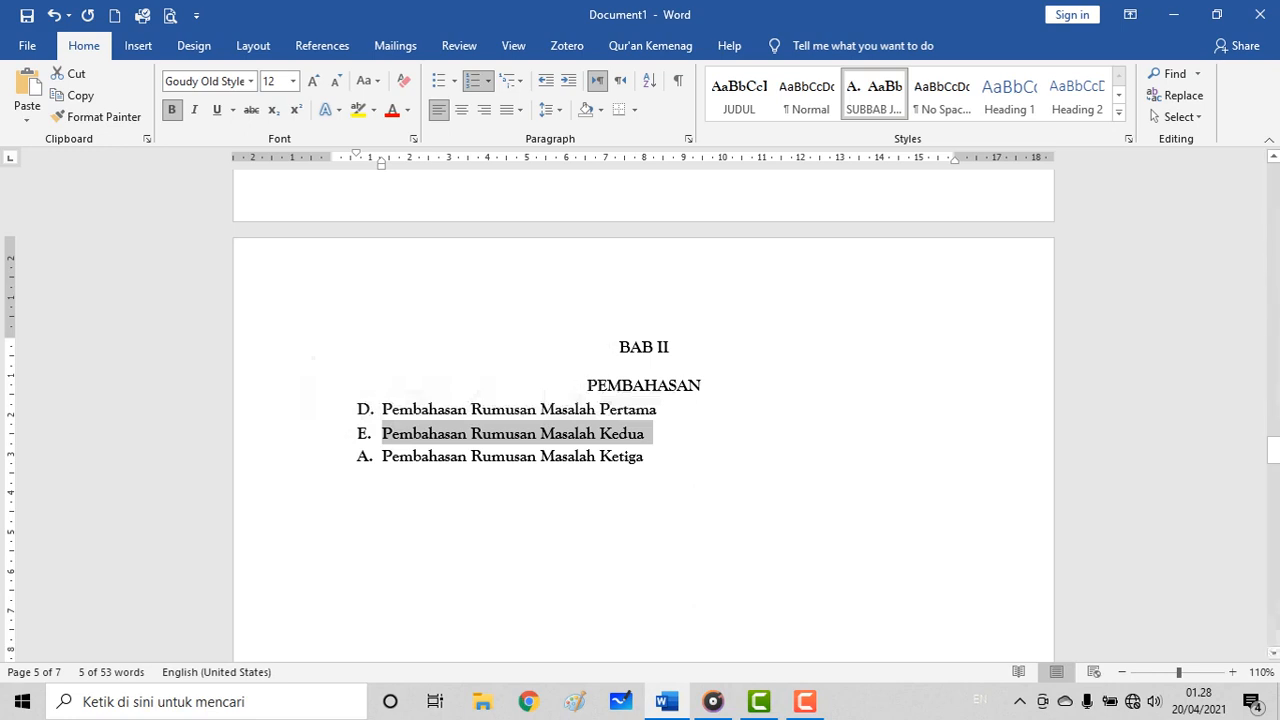
pyautogui.click(310, 457)
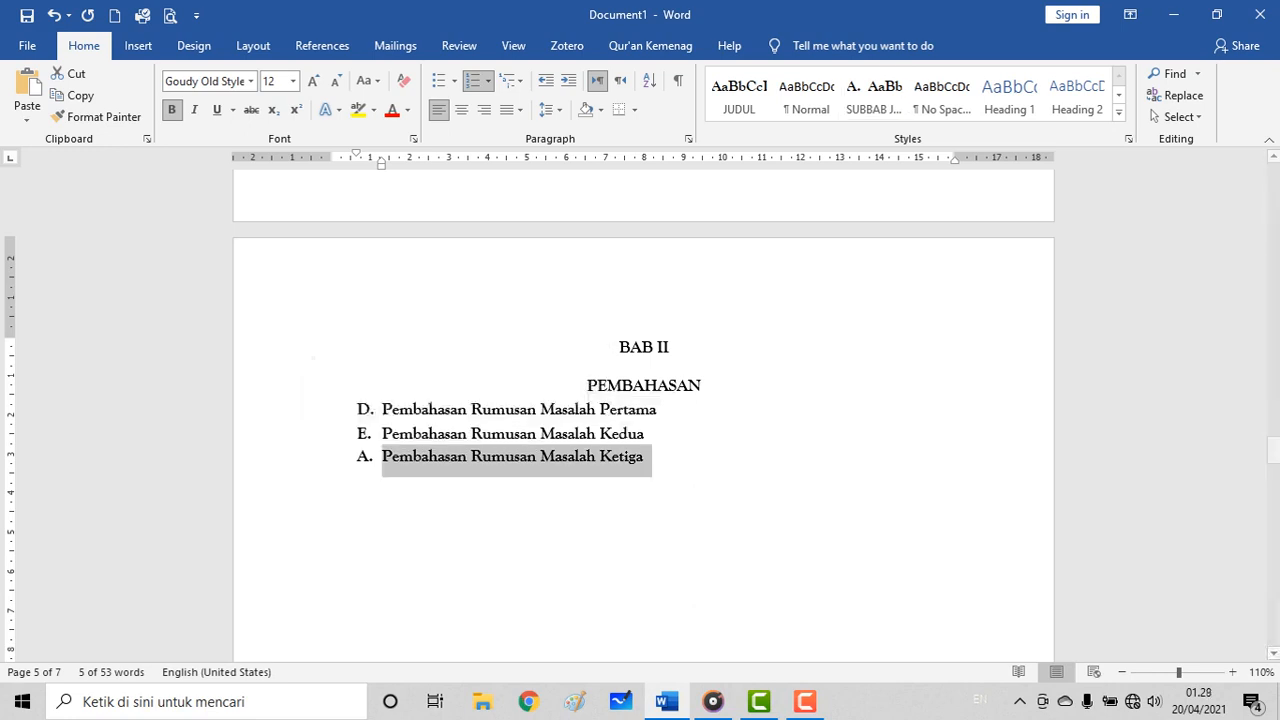
pyautogui.click(872, 92)
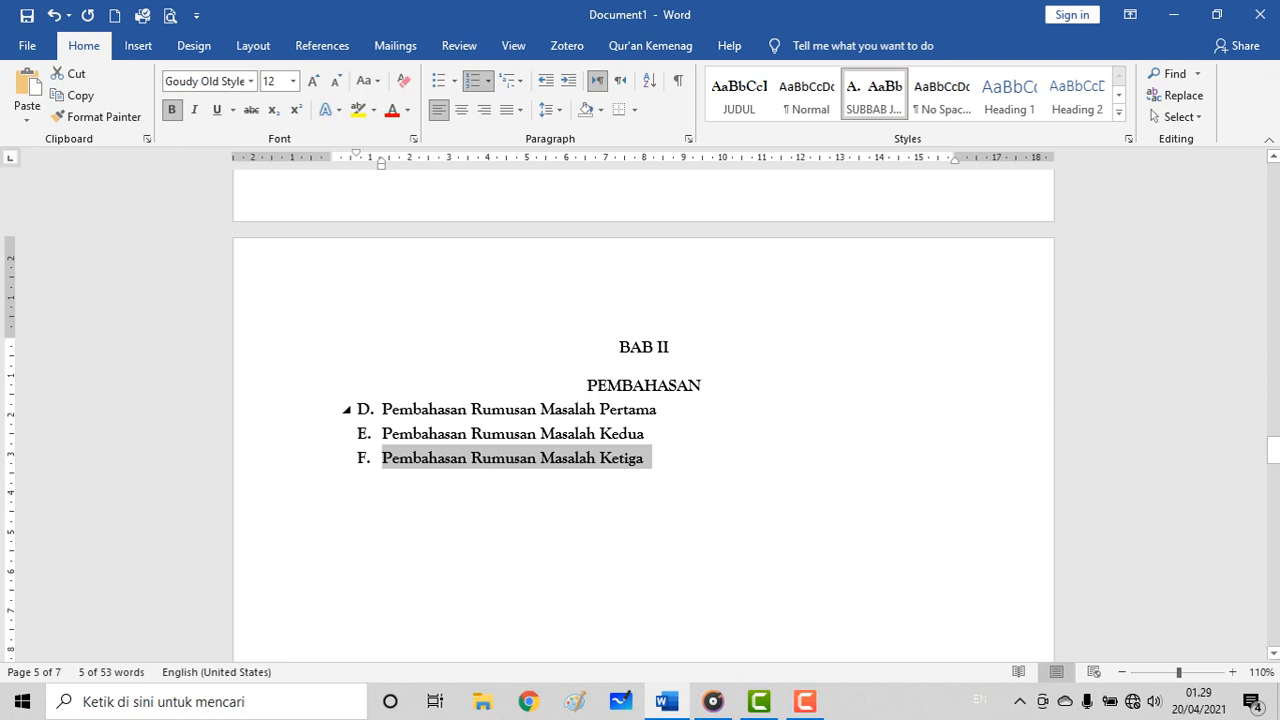
# Step: Restart the lettering of the BAB II subheadings at A, starting from "Pembahasan Rumusan Masalah Pertama"
pyautogui.click(366, 409)
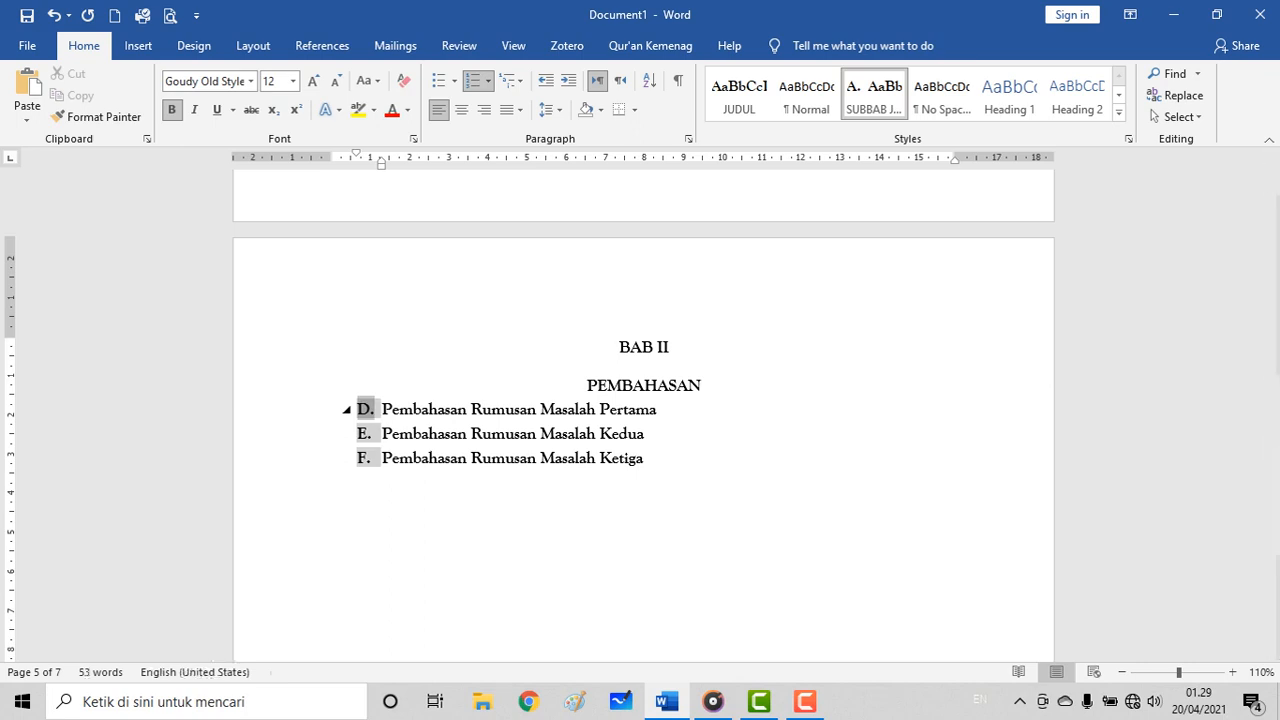
pyautogui.rightClick(366, 409)
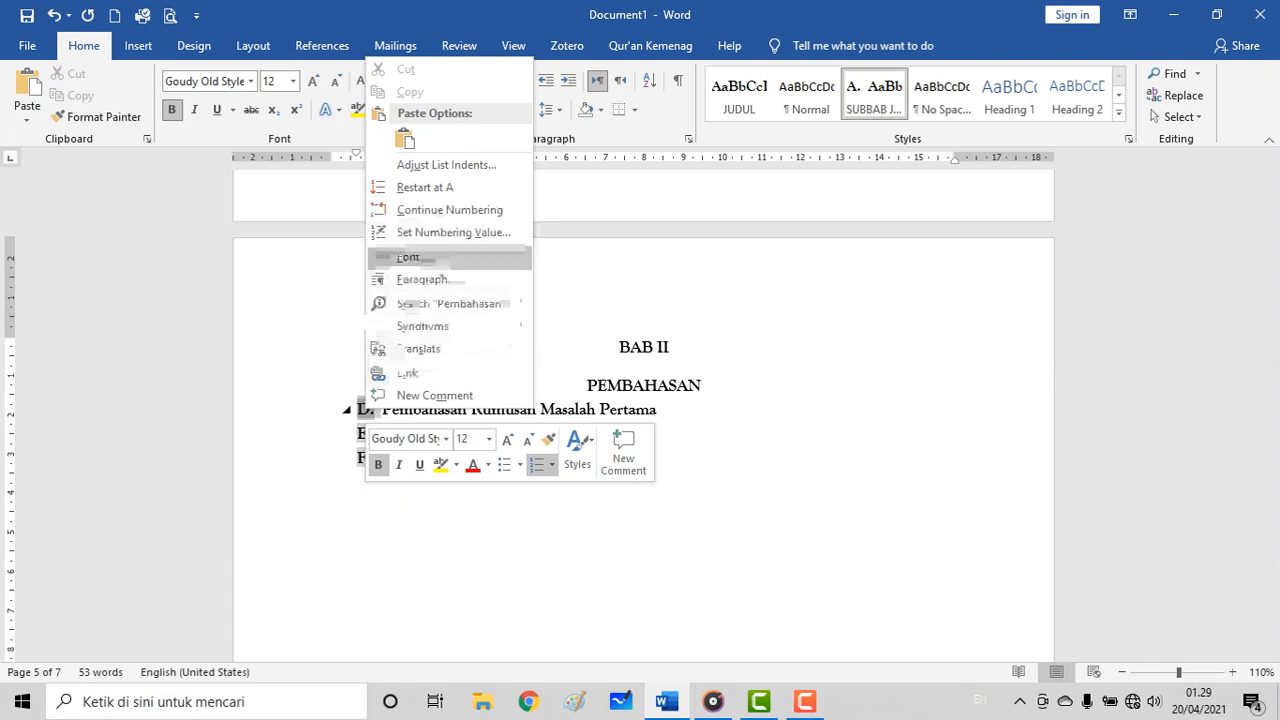
pyautogui.click(425, 187)
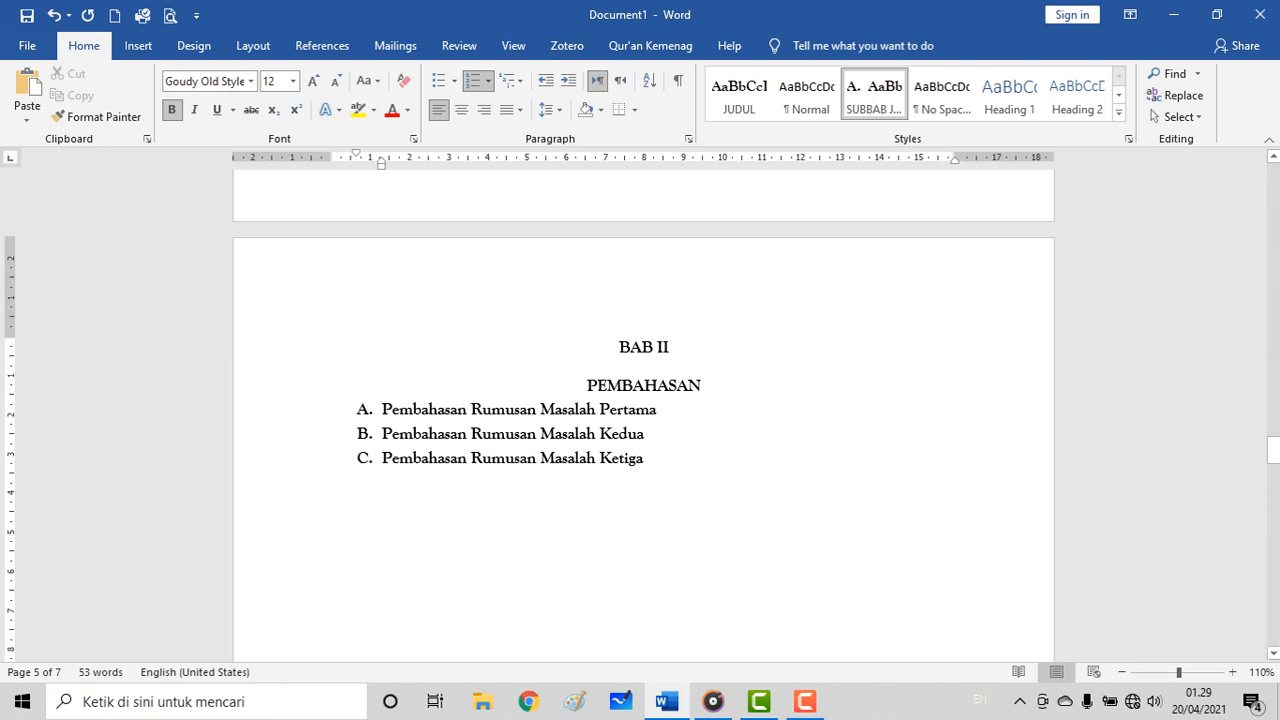
# Step: Apply the JUDUL style to the two heading lines "BAB III" and "PENUTUP"
pyautogui.scroll(-4, 643, 410)
pyautogui.scroll(-10, 643, 410)
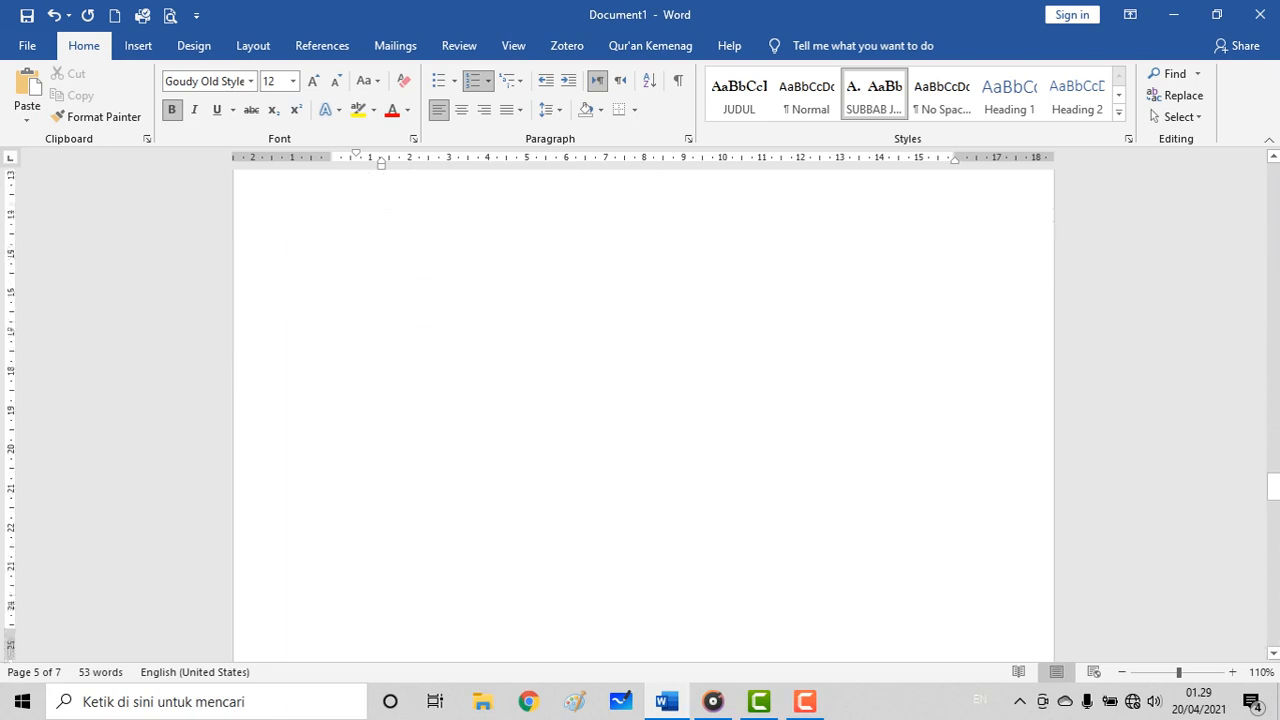
pyautogui.scroll(-2, 643, 410)
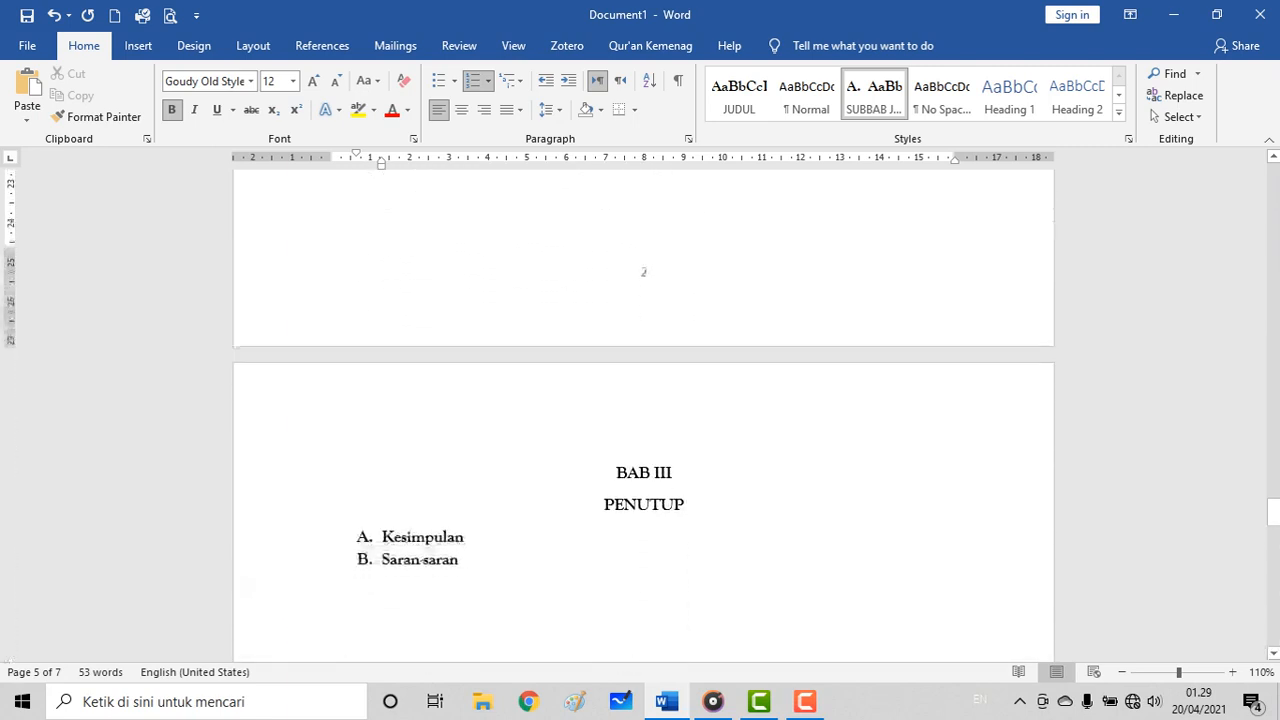
pyautogui.moveTo(616, 472); pyautogui.dragTo(690, 506)
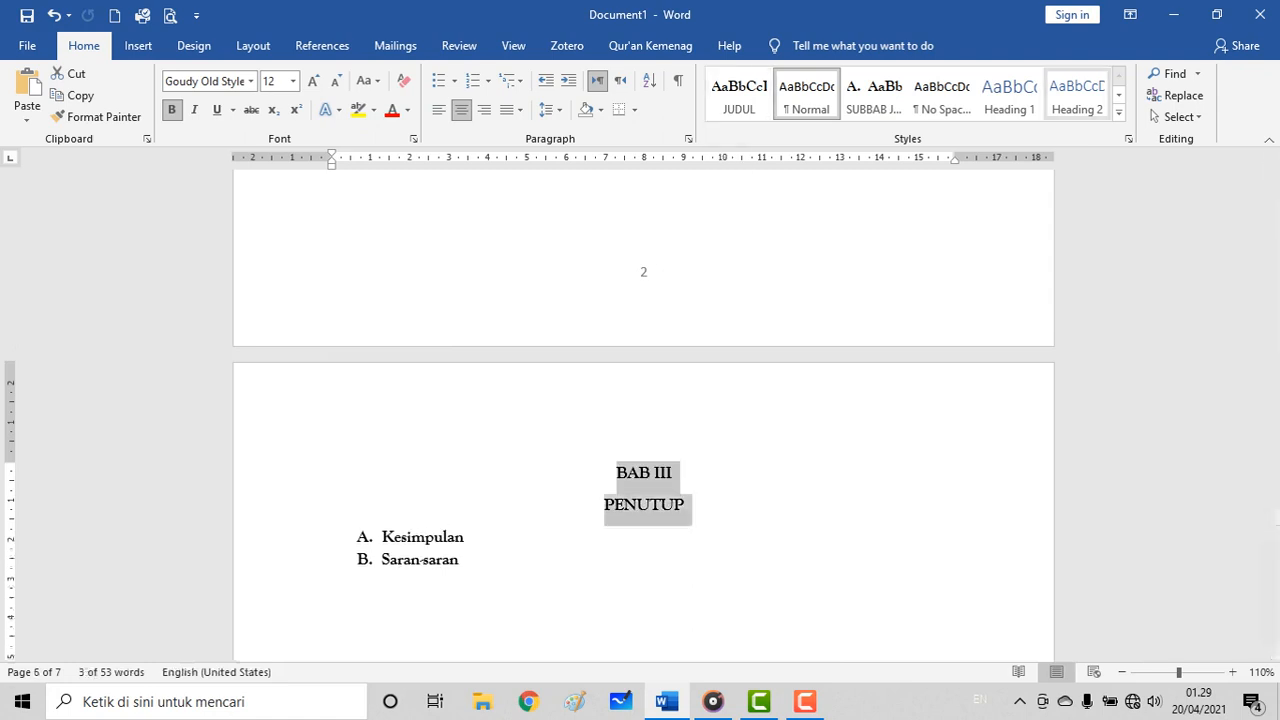
pyautogui.click(739, 95)
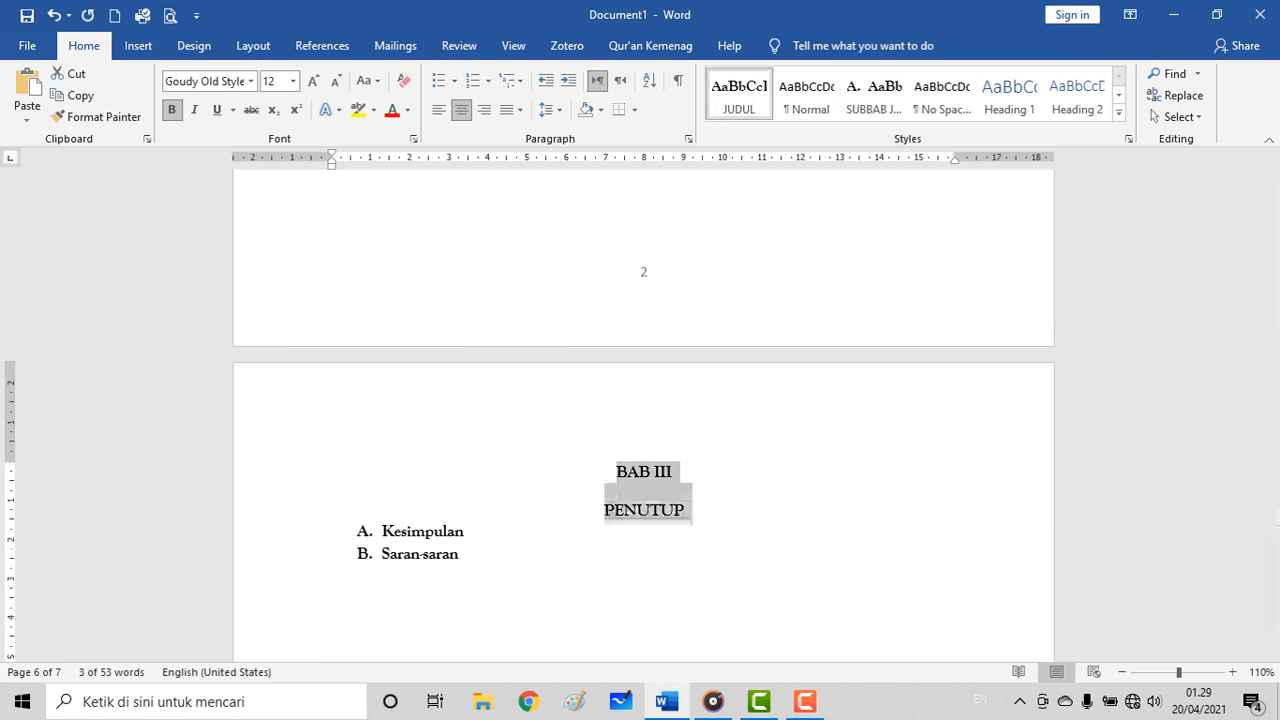
# Step: Apply the SUBBAB JUDUL style to the "Kesimpulan" and "Saran-saran" subheadings under BAB III and restart their lettering at A
pyautogui.scroll(-1, 643, 430)
pyautogui.scroll(-1, 643, 430)
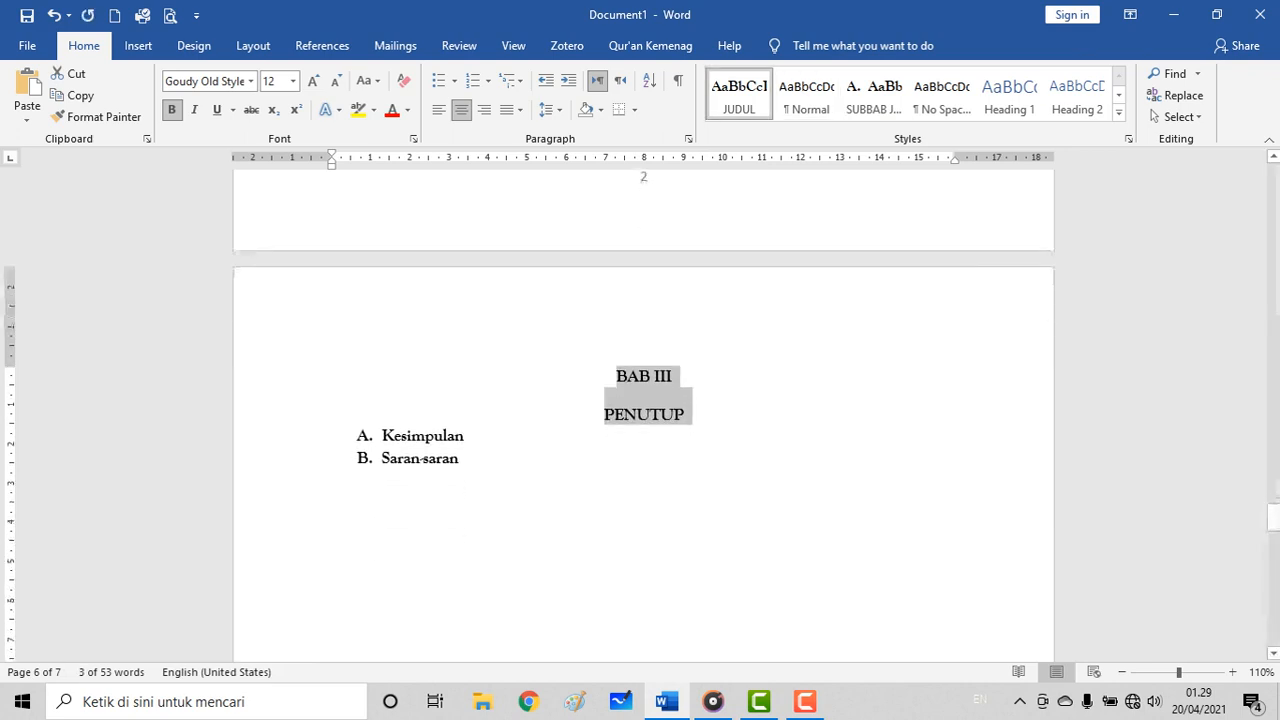
pyautogui.doubleClick(423, 436)
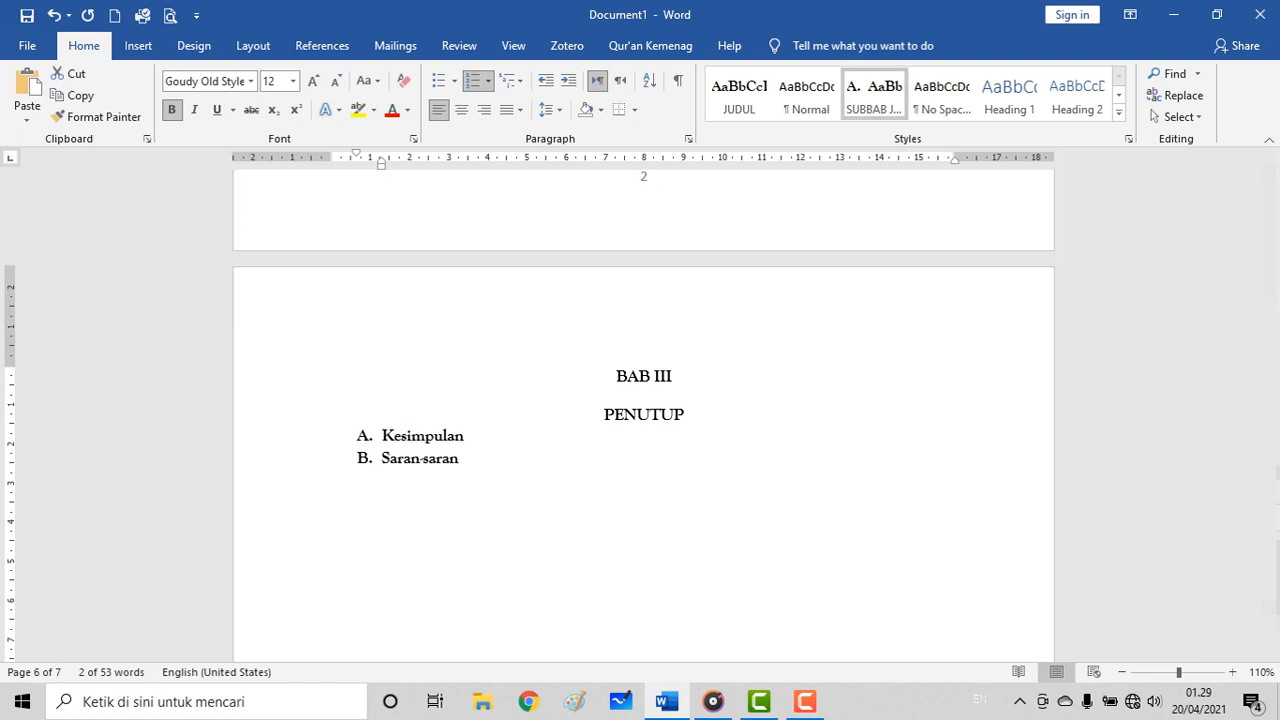
pyautogui.click(874, 92)
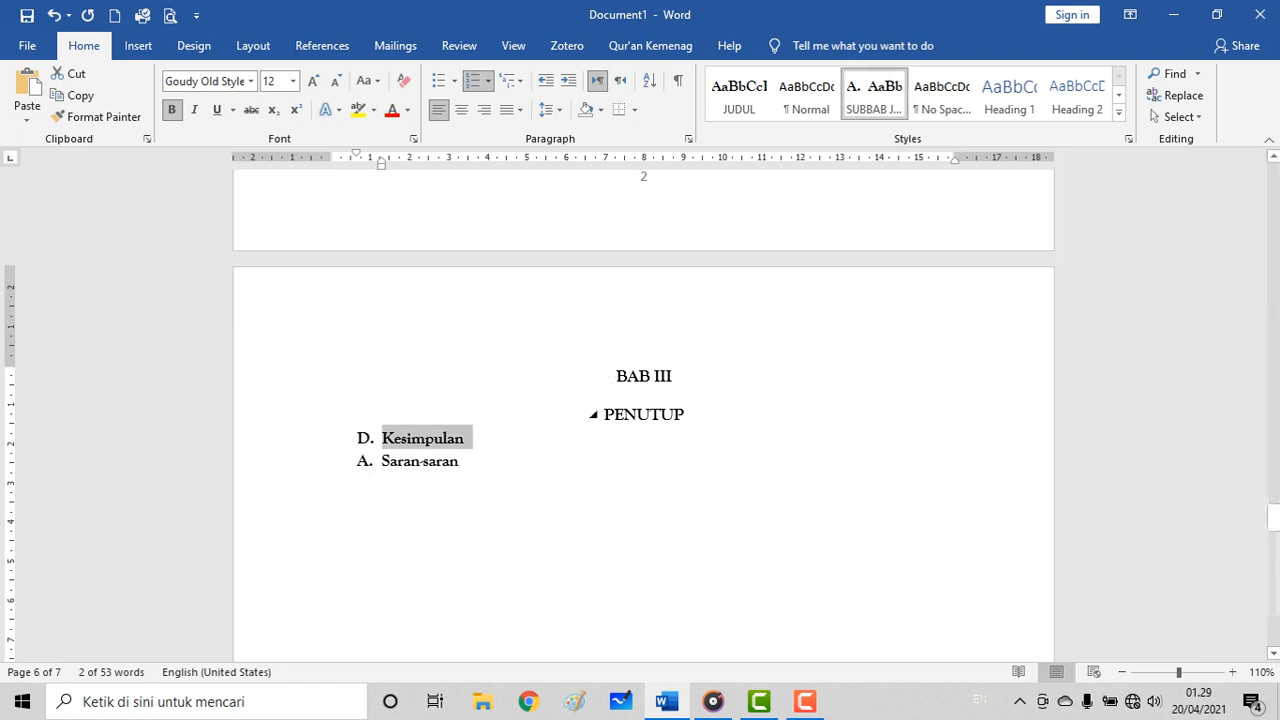
pyautogui.tripleClick(420, 462)
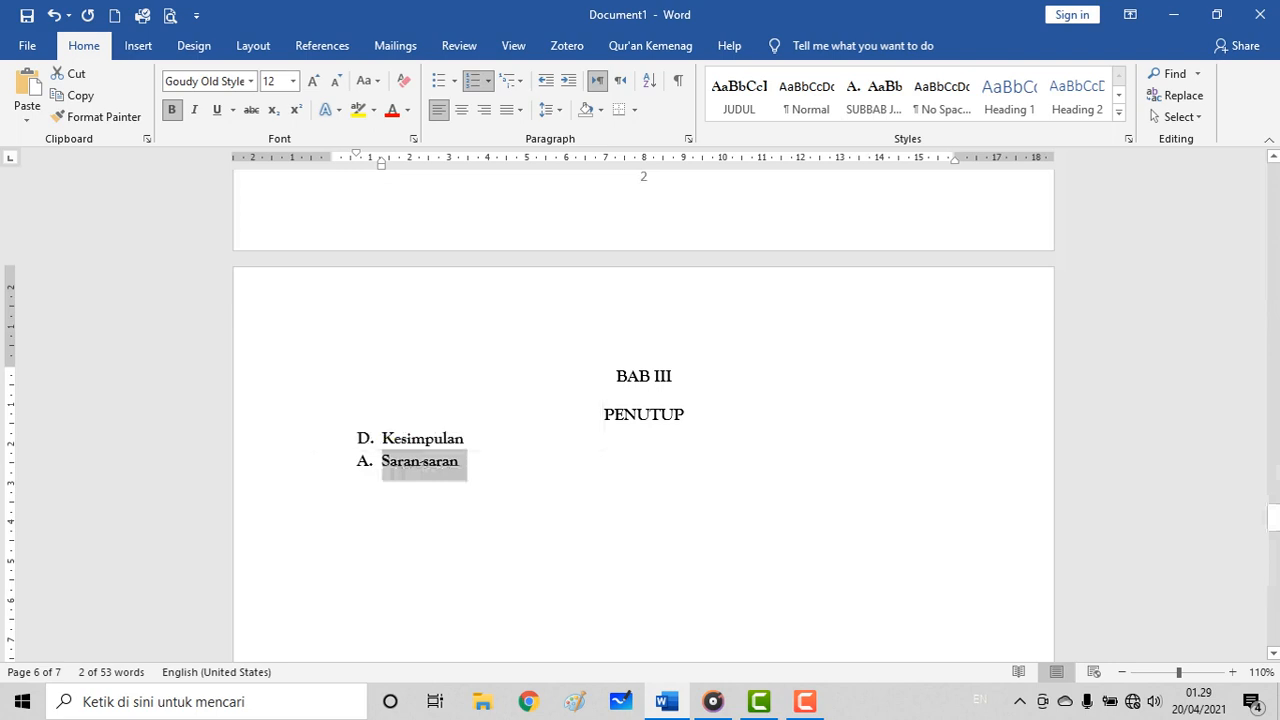
pyautogui.click(874, 92)
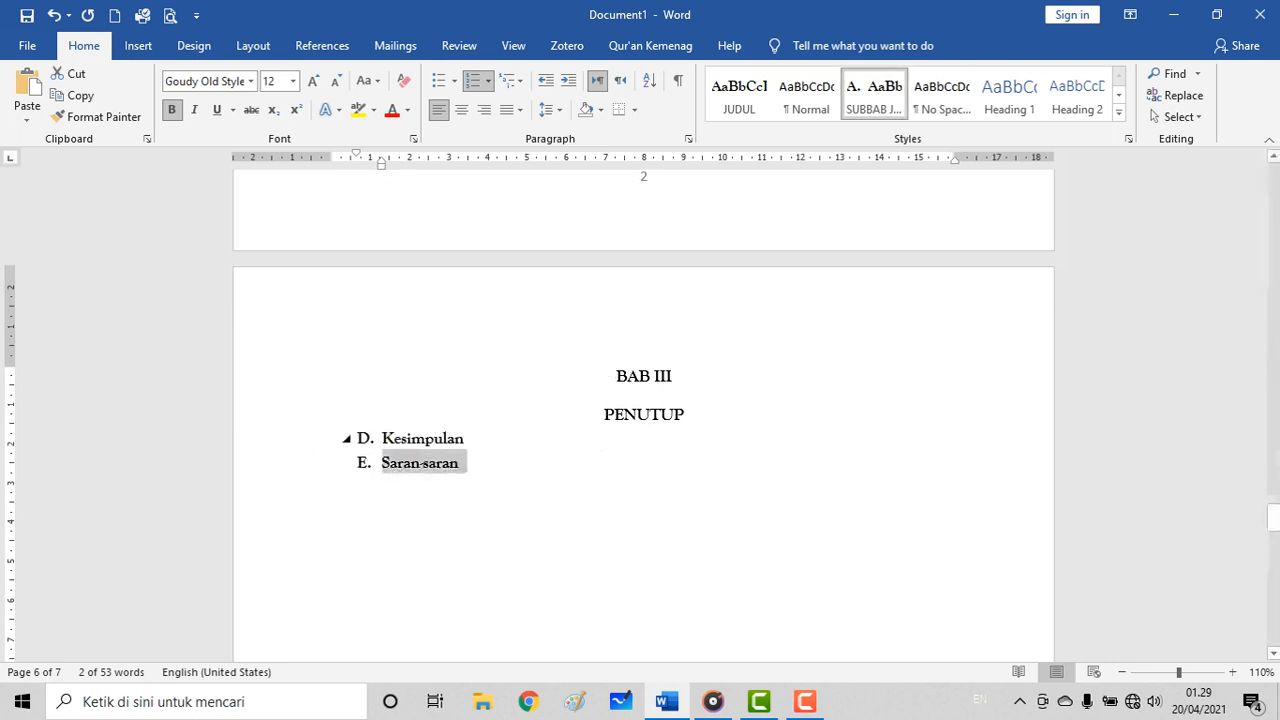
pyautogui.rightClick(366, 438)
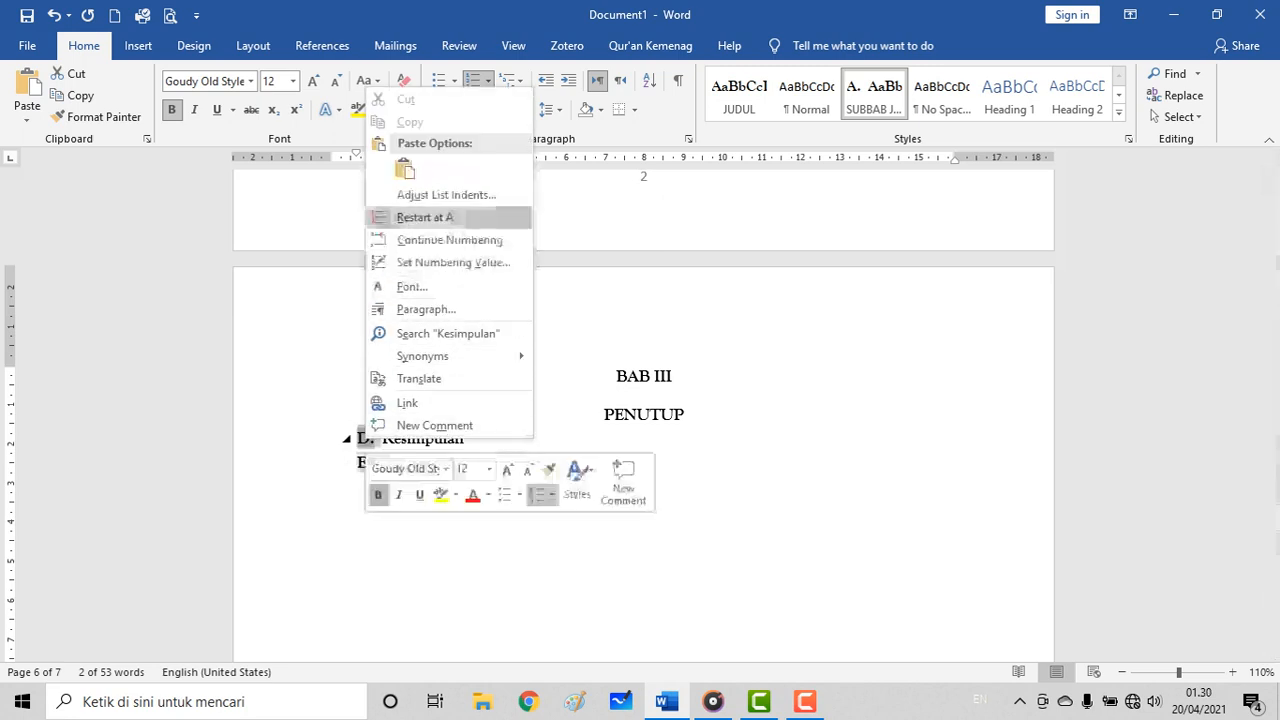
pyautogui.click(425, 217)
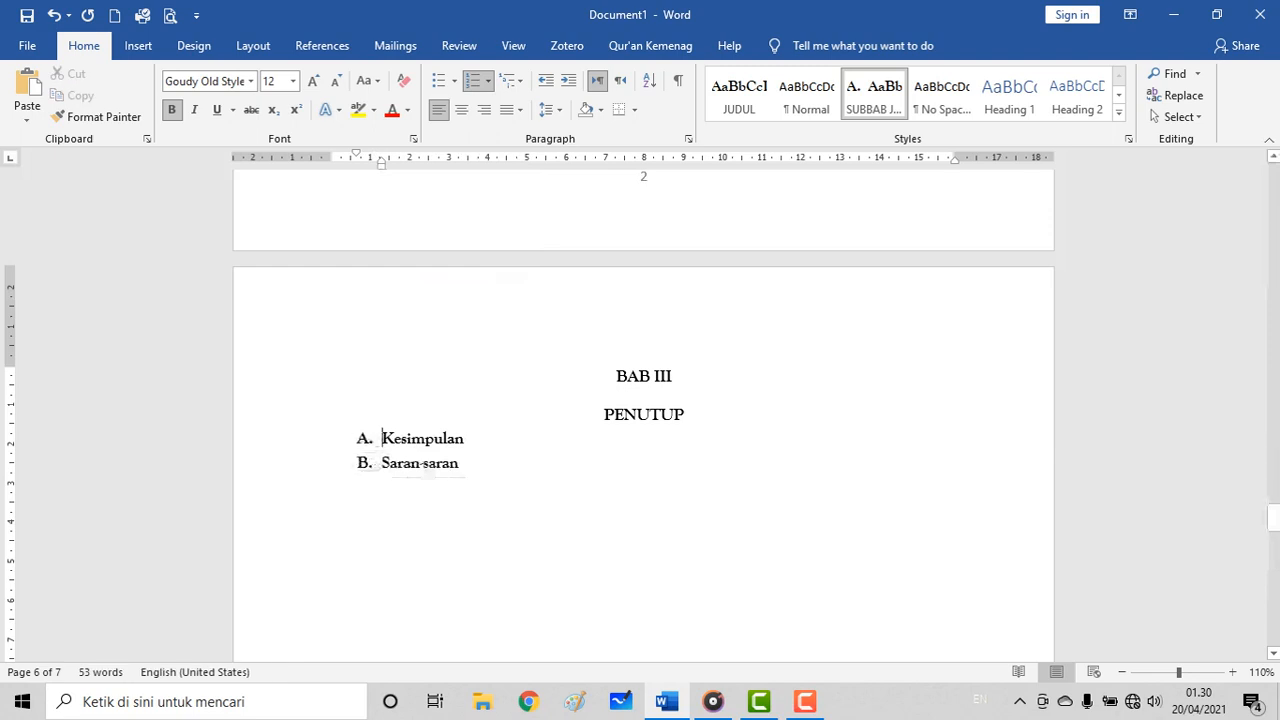
# Step: Apply the JUDUL style to the "DAFTAR PUSTAKA" heading on the last page
pyautogui.scroll(-14, 644, 492)
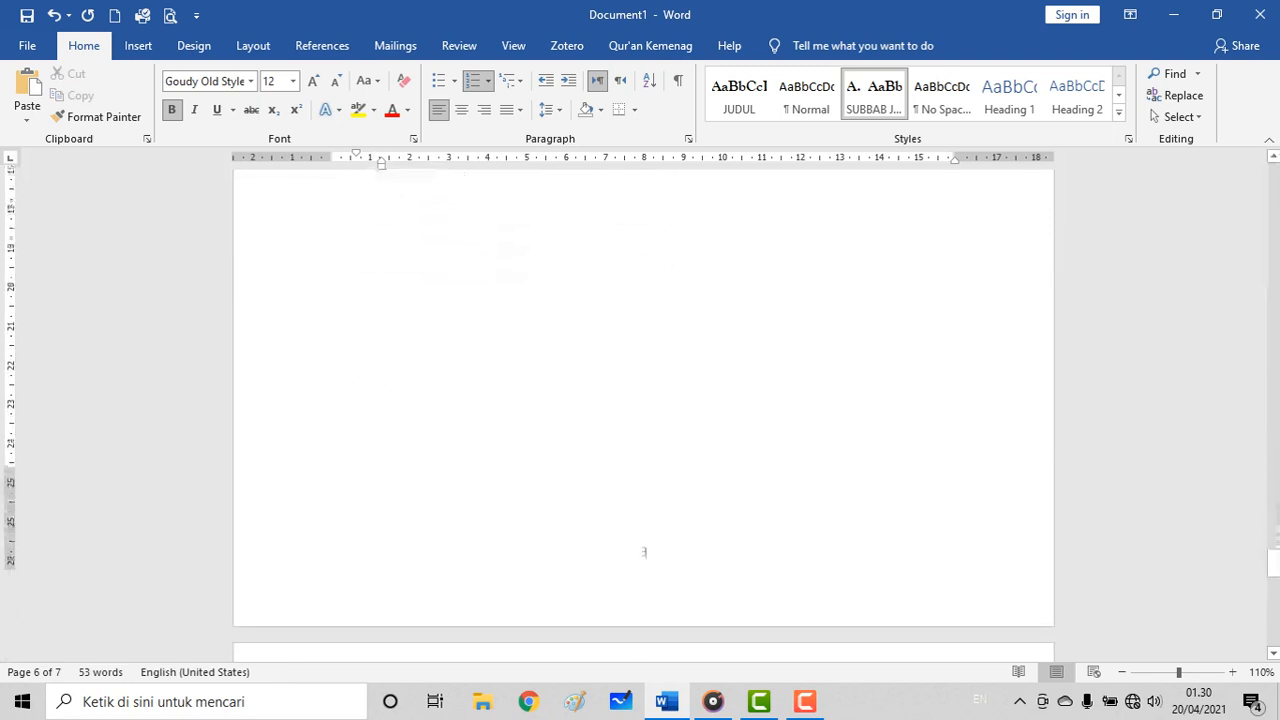
pyautogui.scroll(-3, 644, 492)
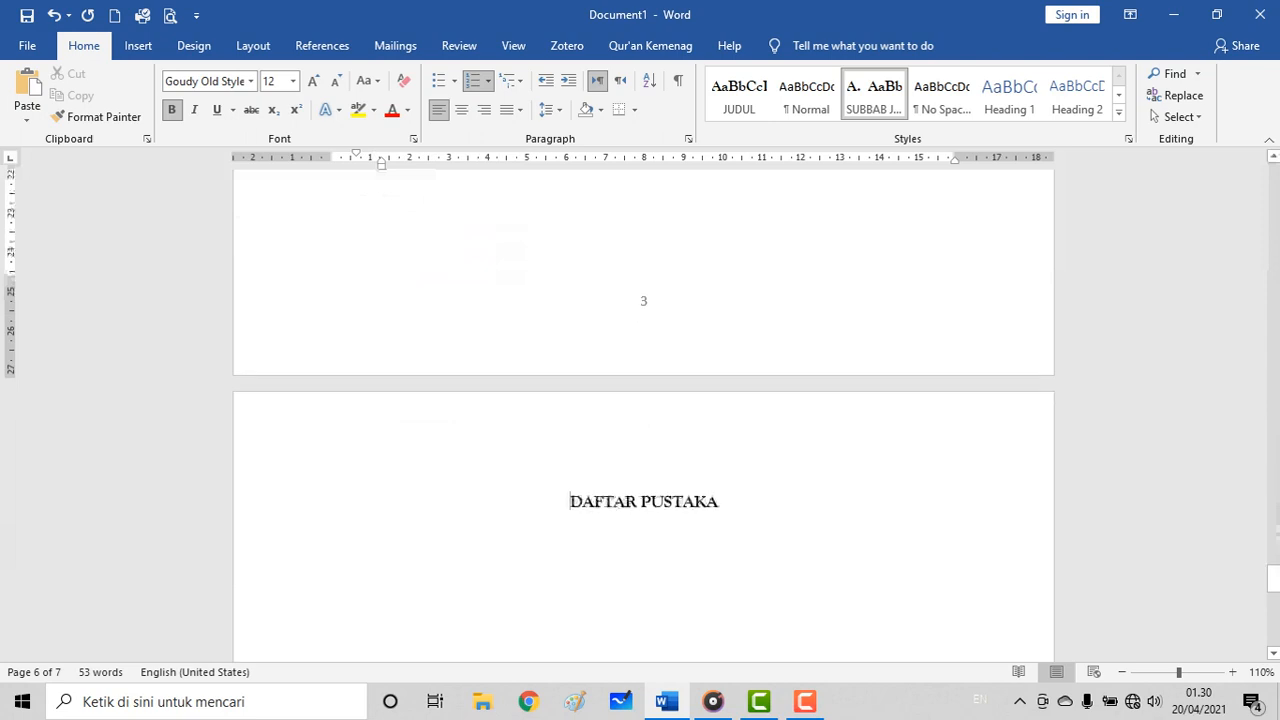
pyautogui.moveTo(569, 501); pyautogui.dragTo(727, 503)
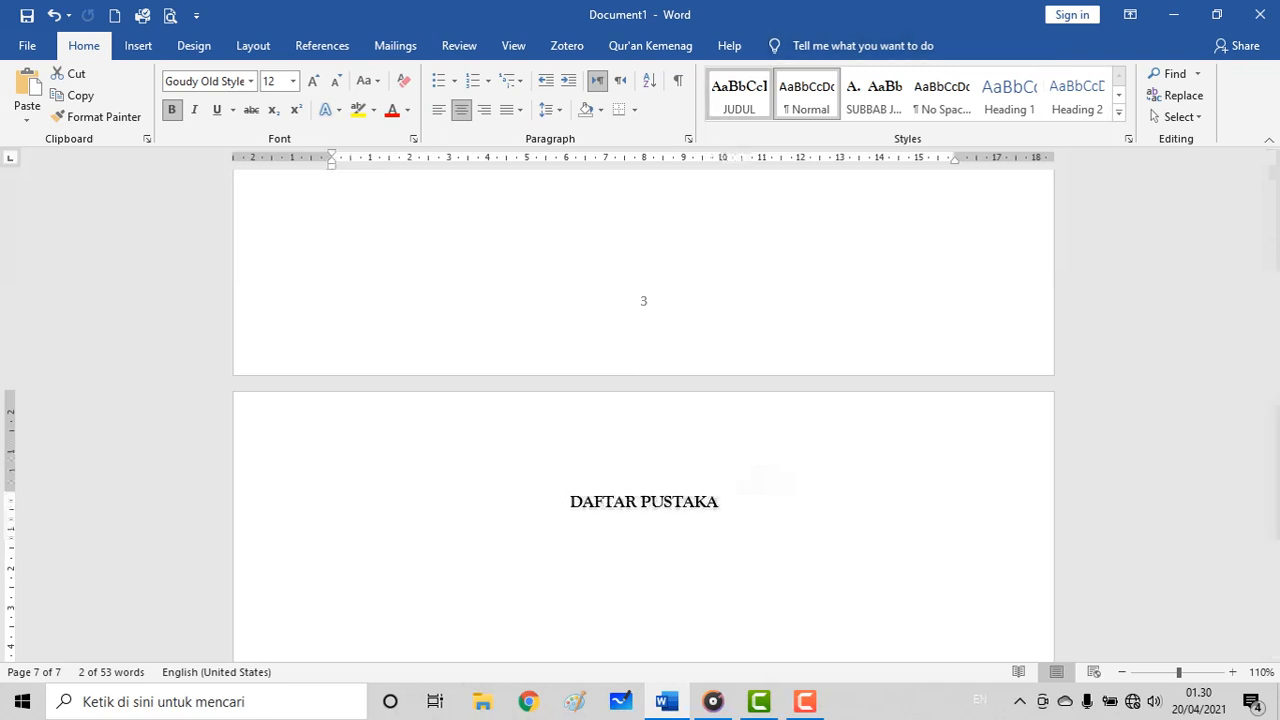
pyautogui.click(739, 95)
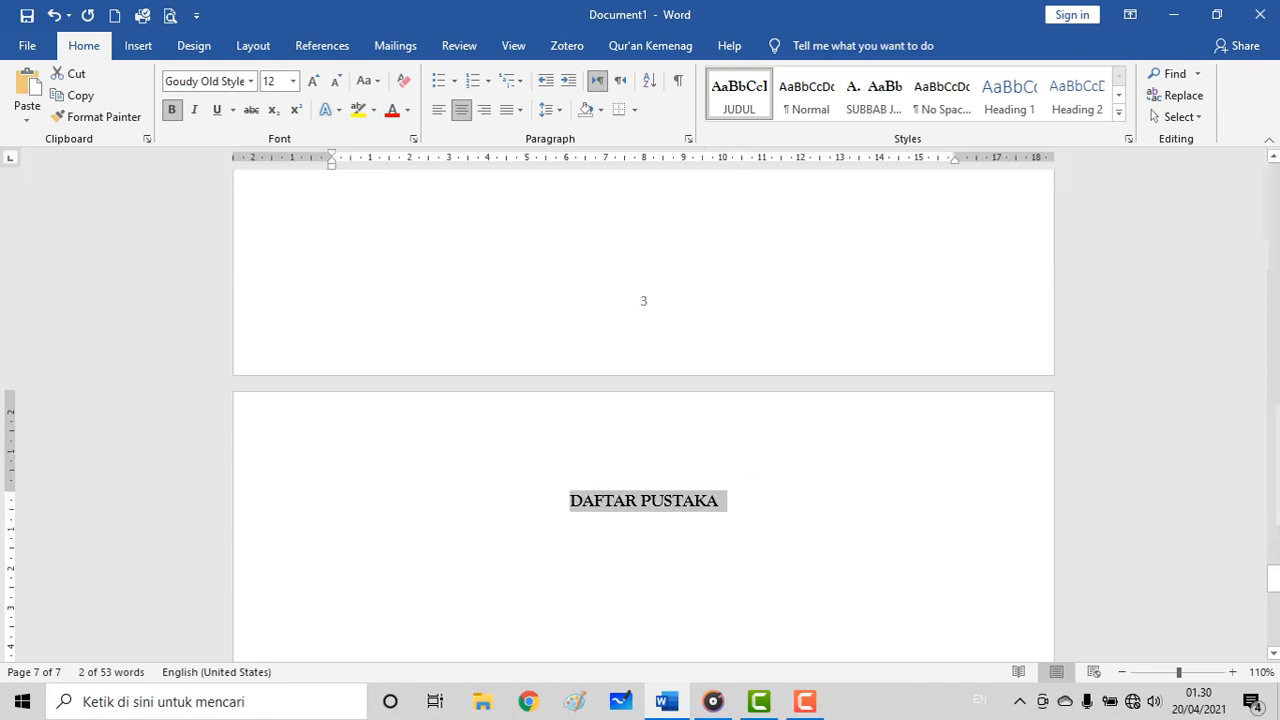
# Step: Insert a table of contents in the Automatic Table 2 format beneath the "Daftar Isi" heading
pyautogui.scroll(5, 643, 415)
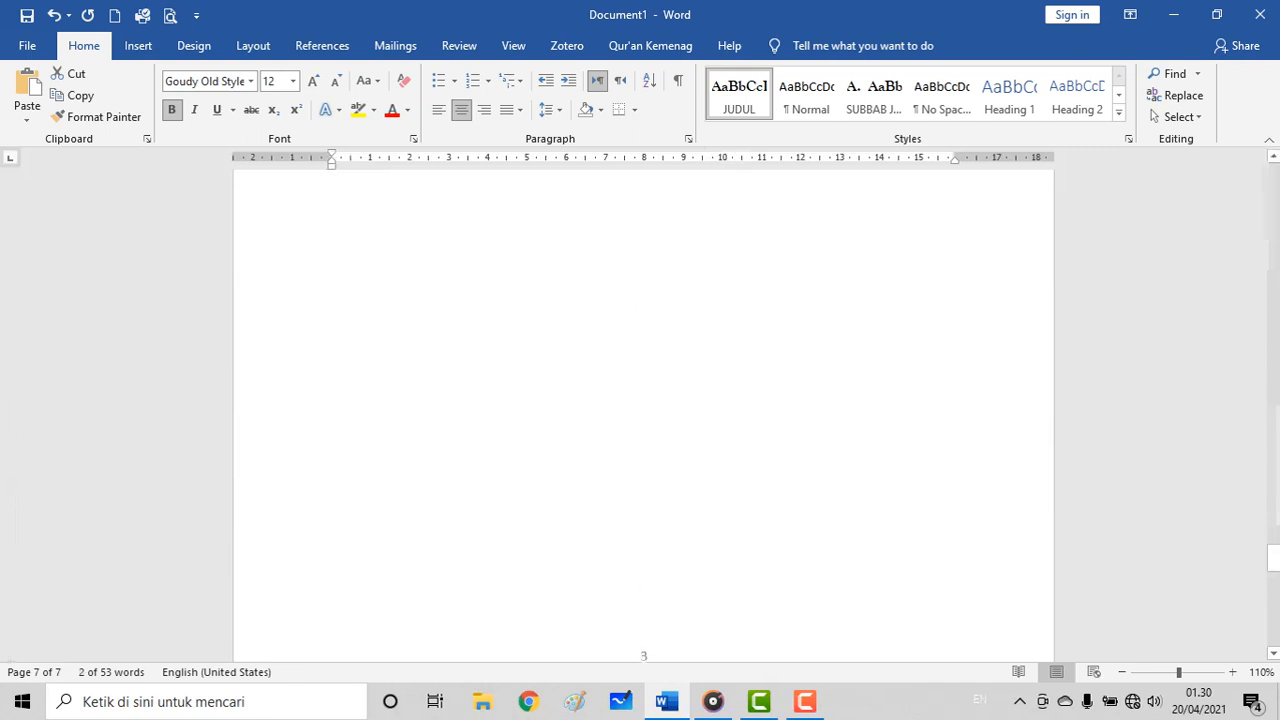
pyautogui.scroll(-5, 643, 415)
pyautogui.scroll(6, 643, 415)
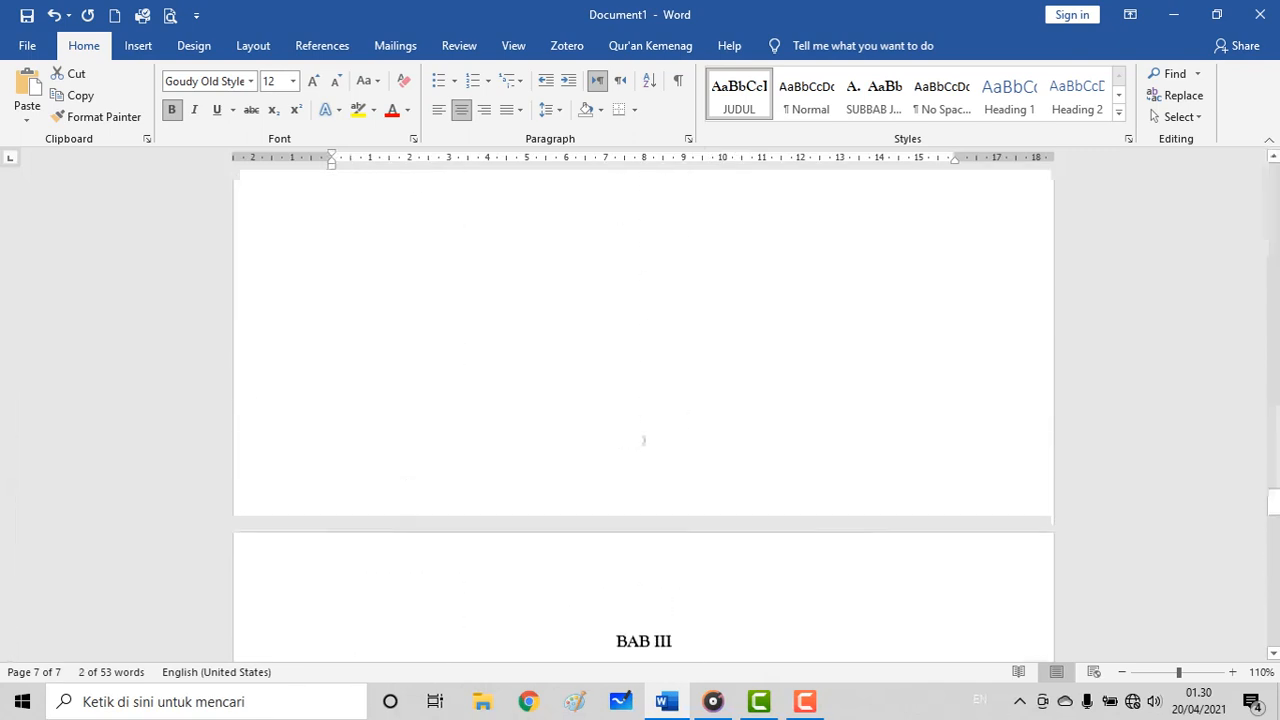
pyautogui.scroll(-8, 643, 415)
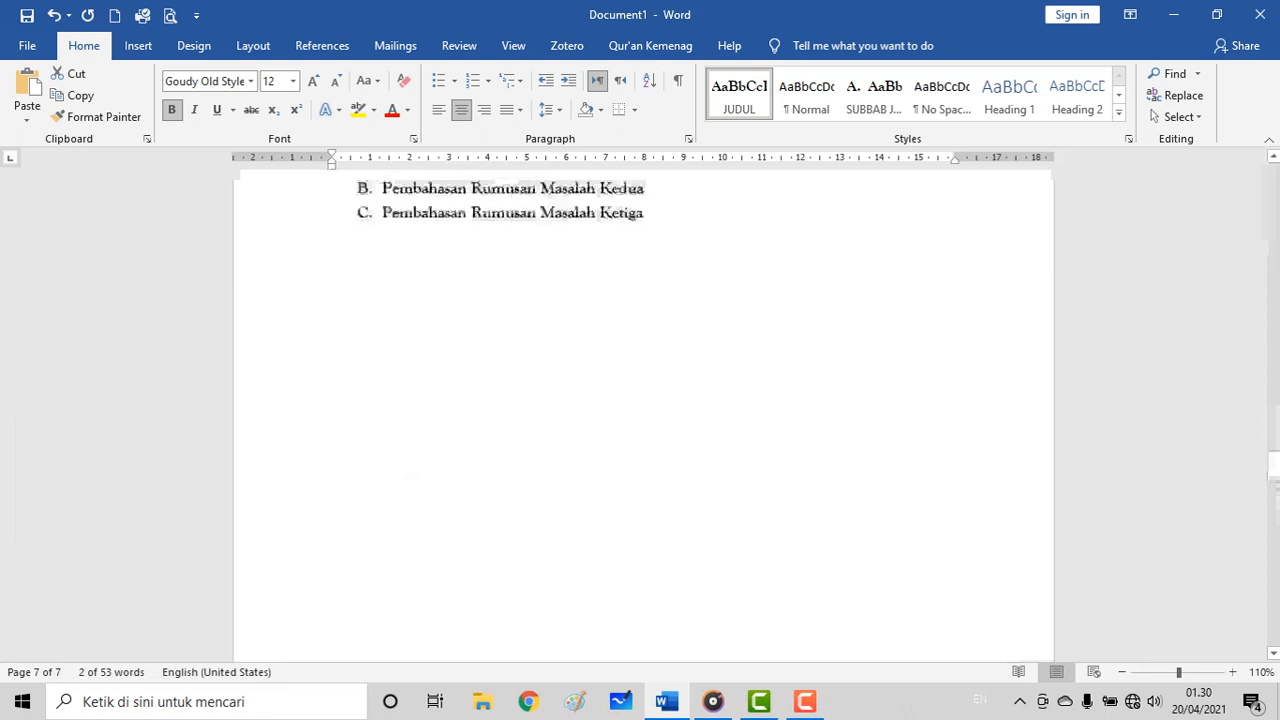
pyautogui.scroll(3, 643, 415)
pyautogui.scroll(15, 643, 415)
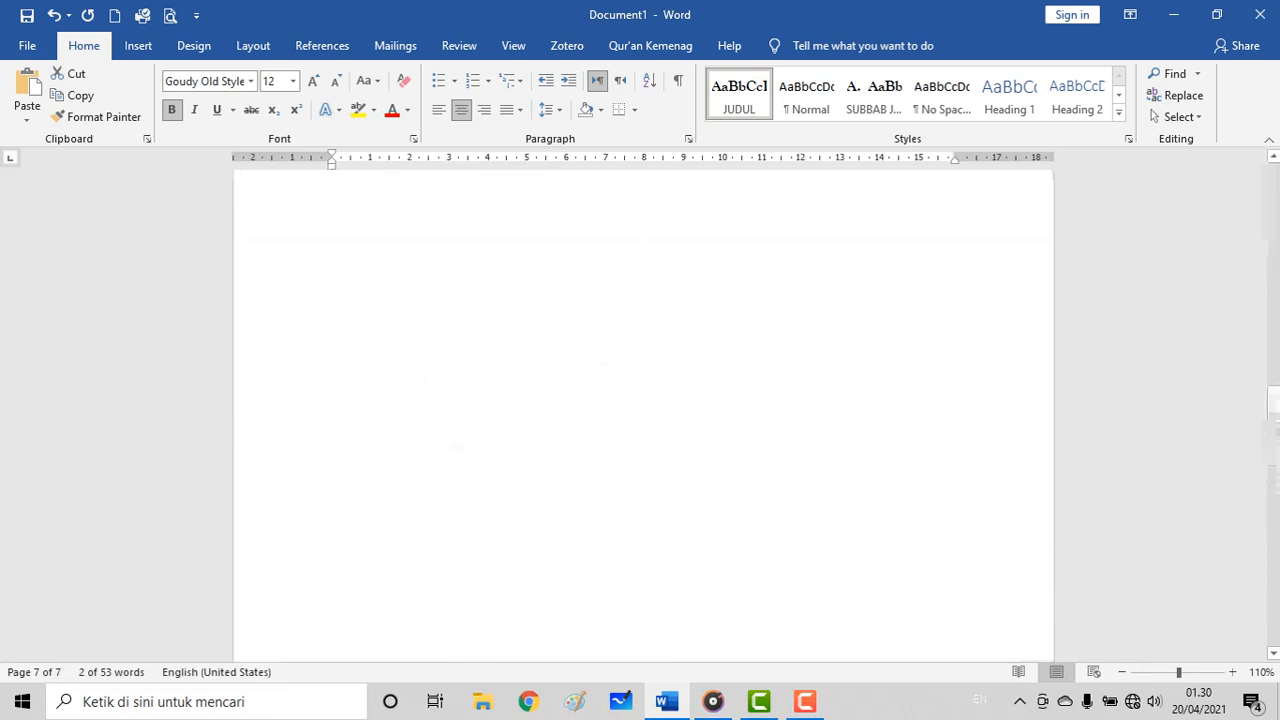
pyautogui.scroll(5, 643, 415)
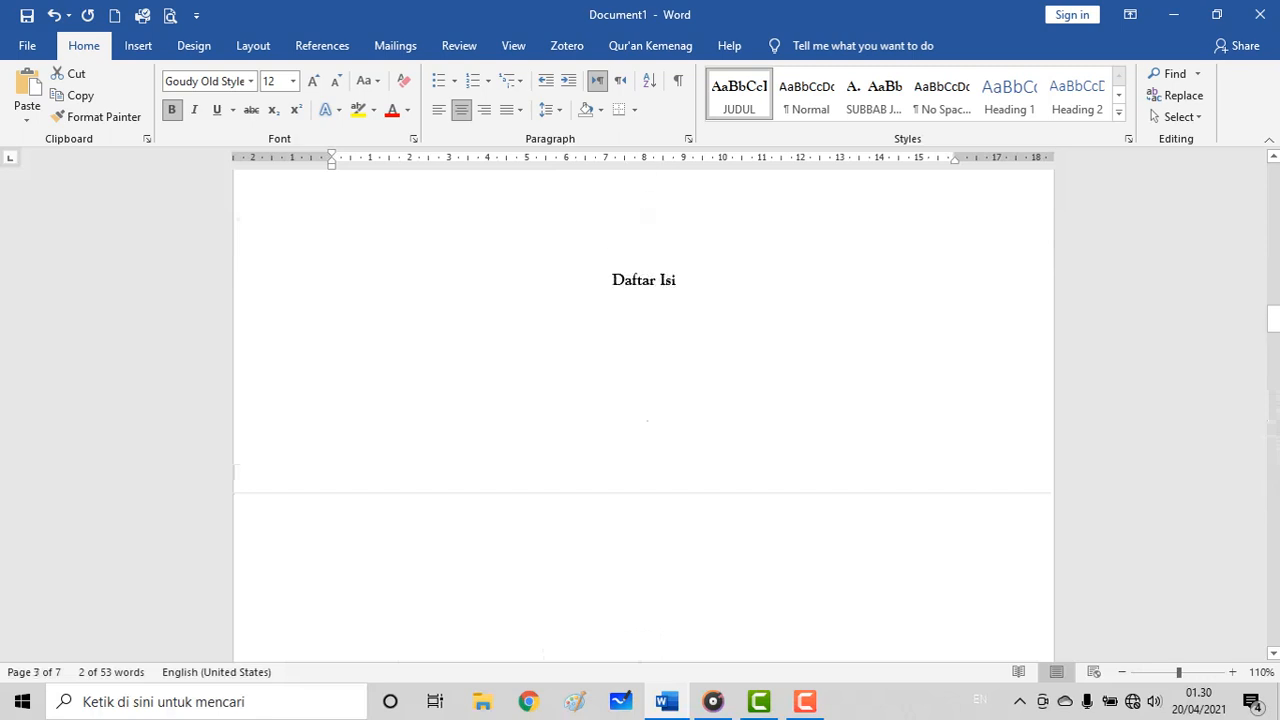
pyautogui.click(644, 333)
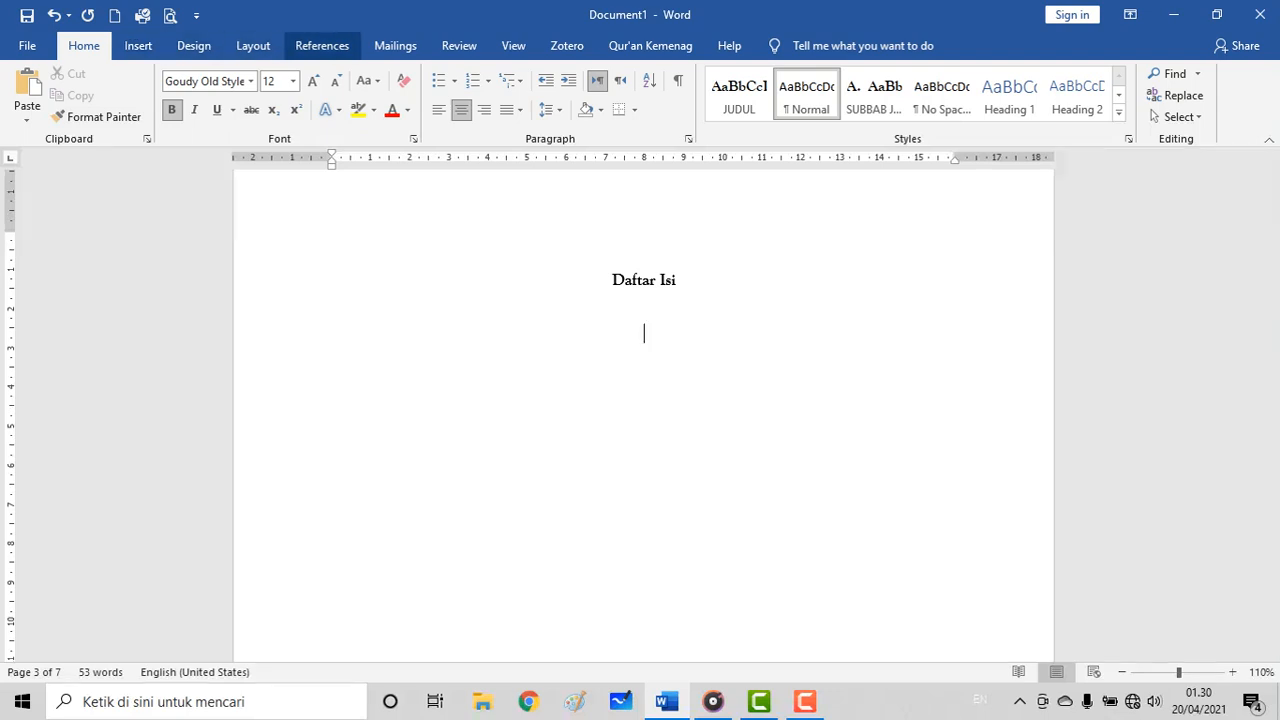
pyautogui.click(322, 45)
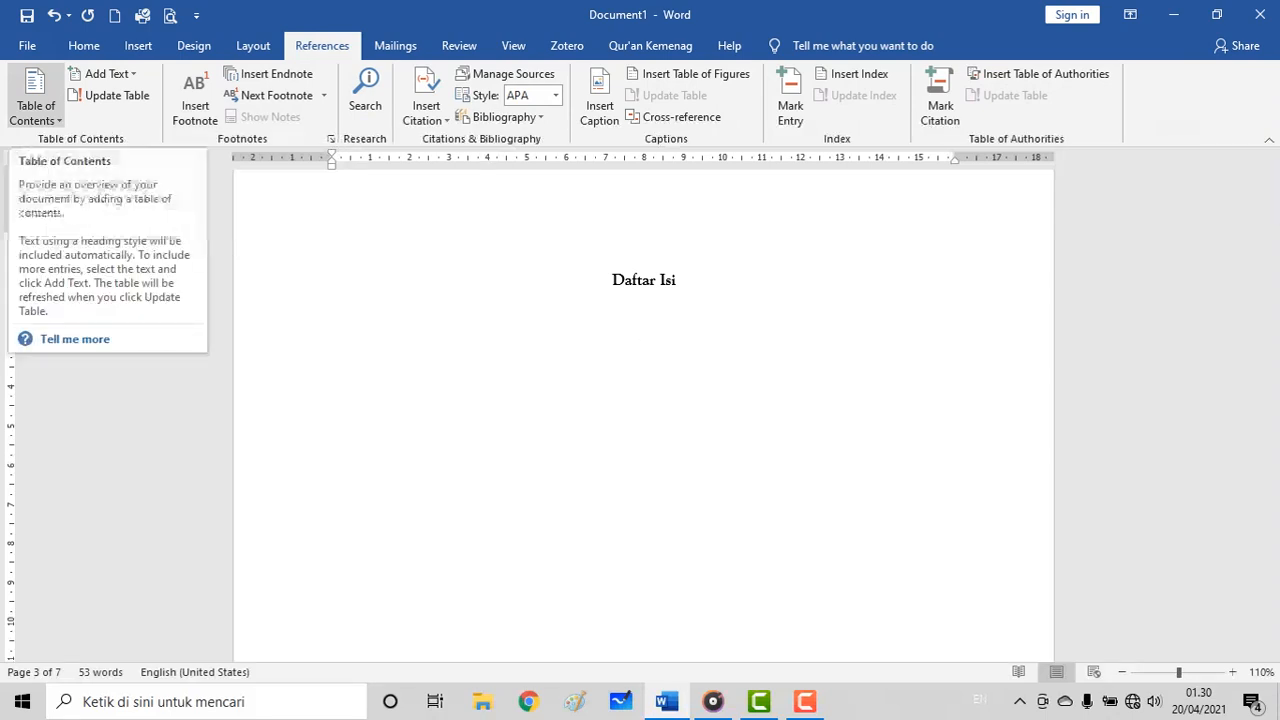
pyautogui.click(35, 105)
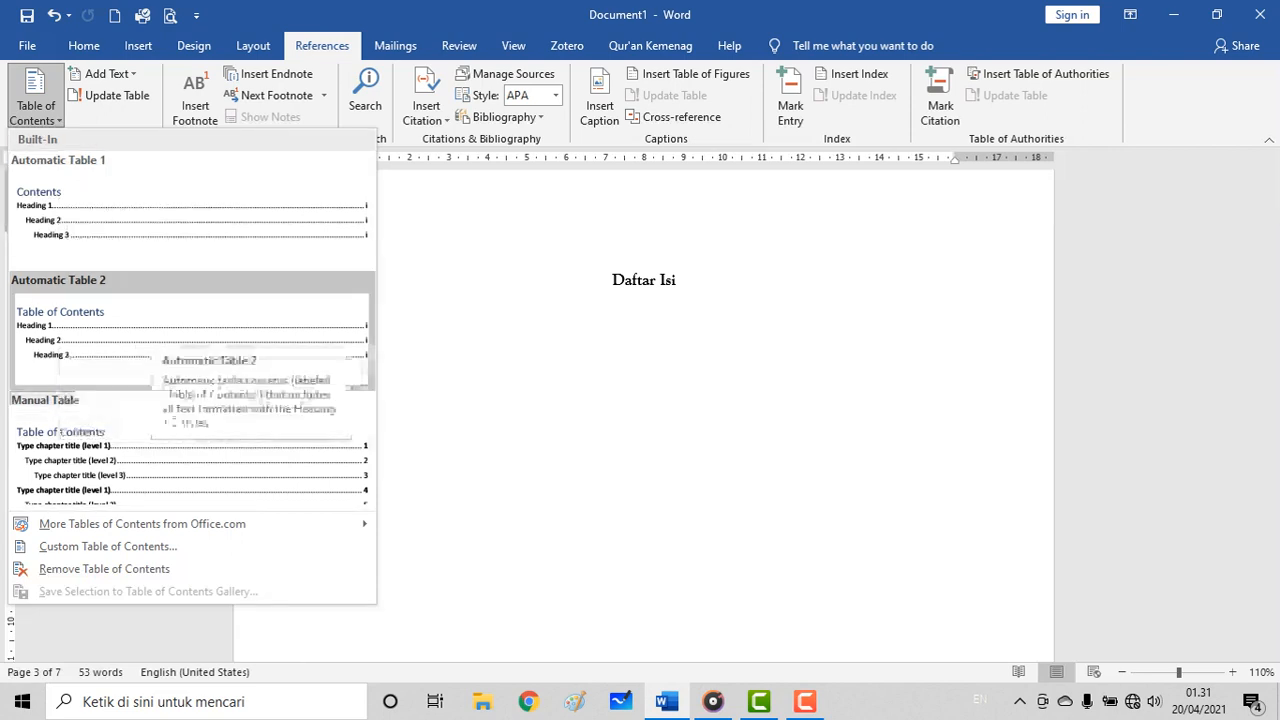
pyautogui.click(150, 335)
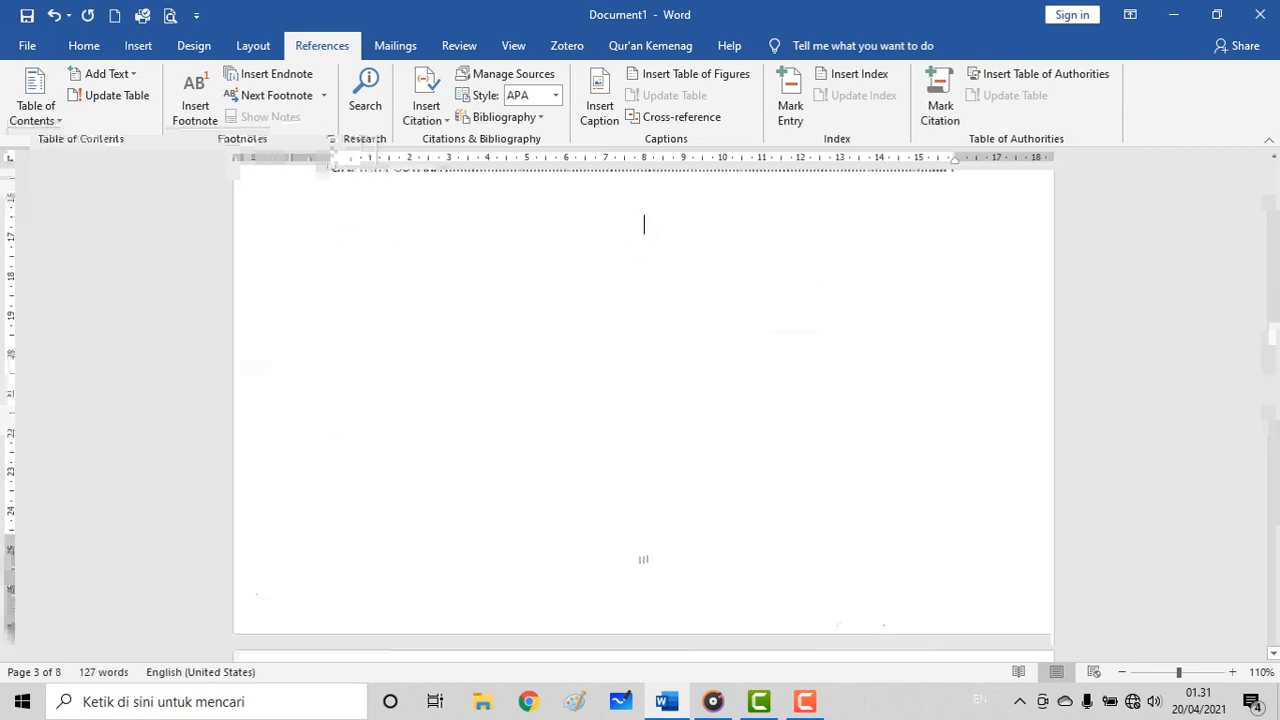
# Step: Replace the paper's title in the first entry of the table of contents with "Halaman Judul"
pyautogui.scroll(6, 643, 509)
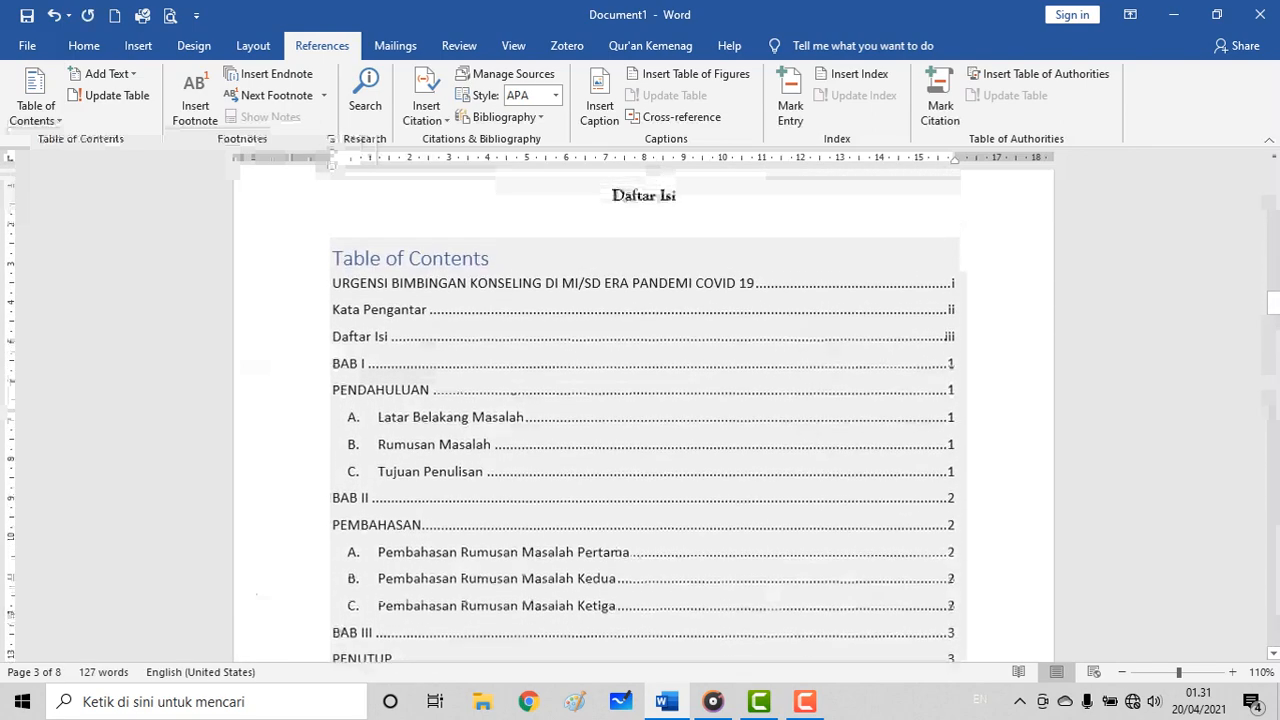
pyautogui.scroll(1, 643, 415)
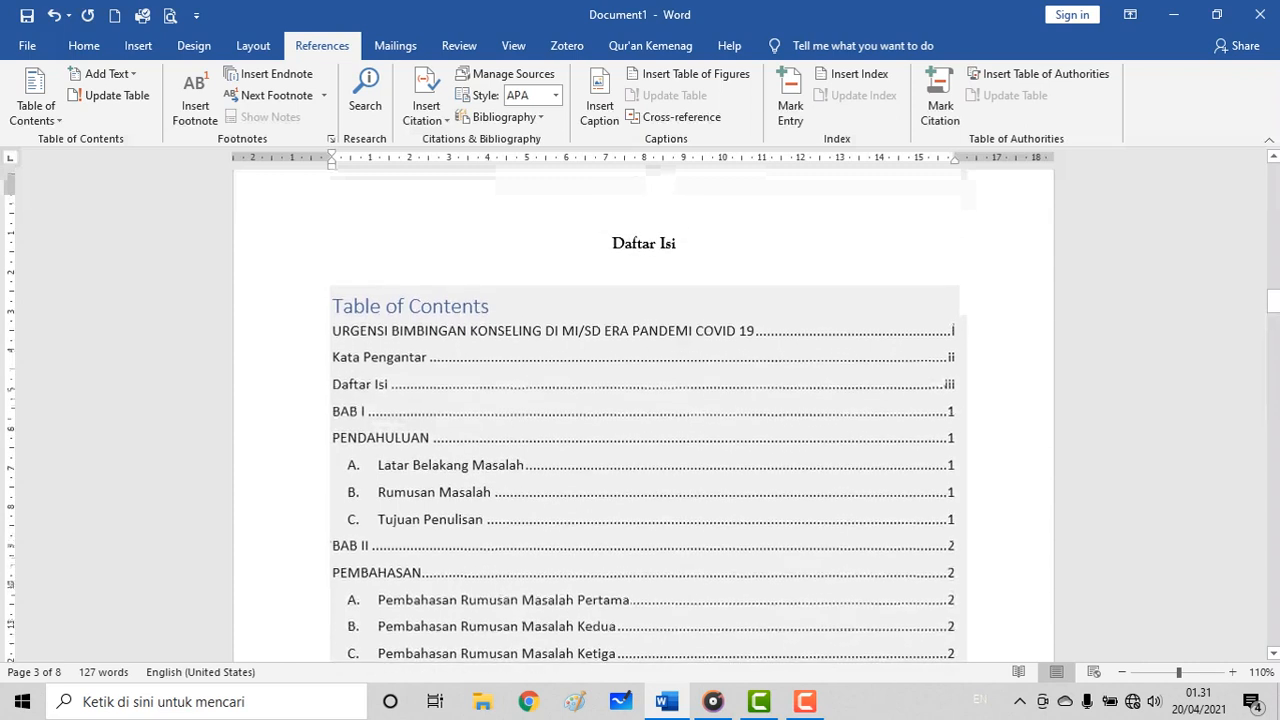
pyautogui.scroll(-2, 548, 440)
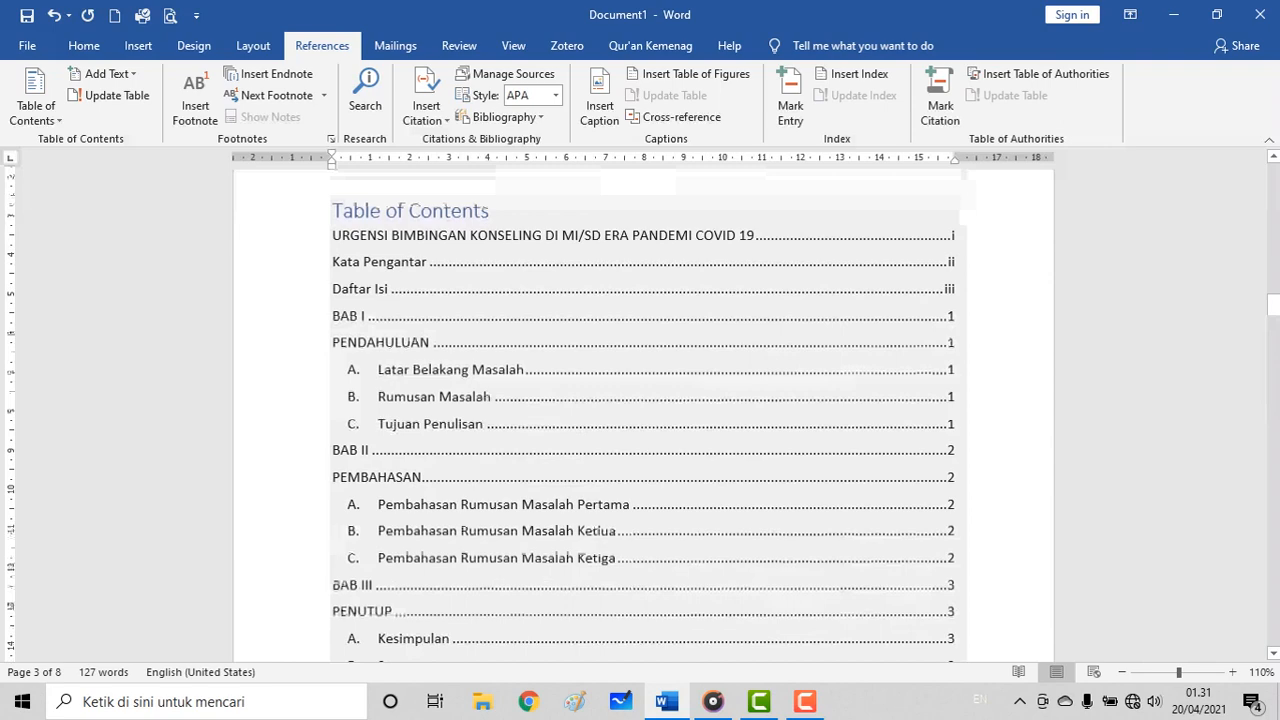
pyautogui.scroll(-2, 644, 652)
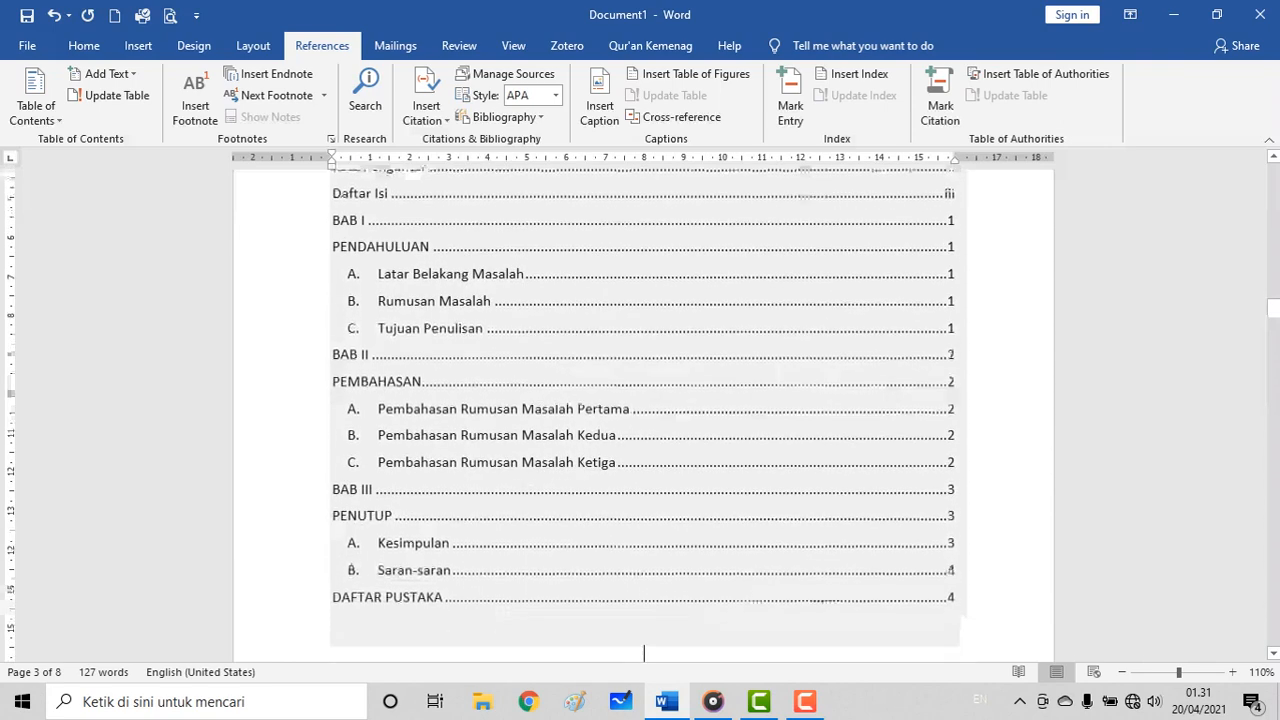
pyautogui.scroll(2, 644, 652)
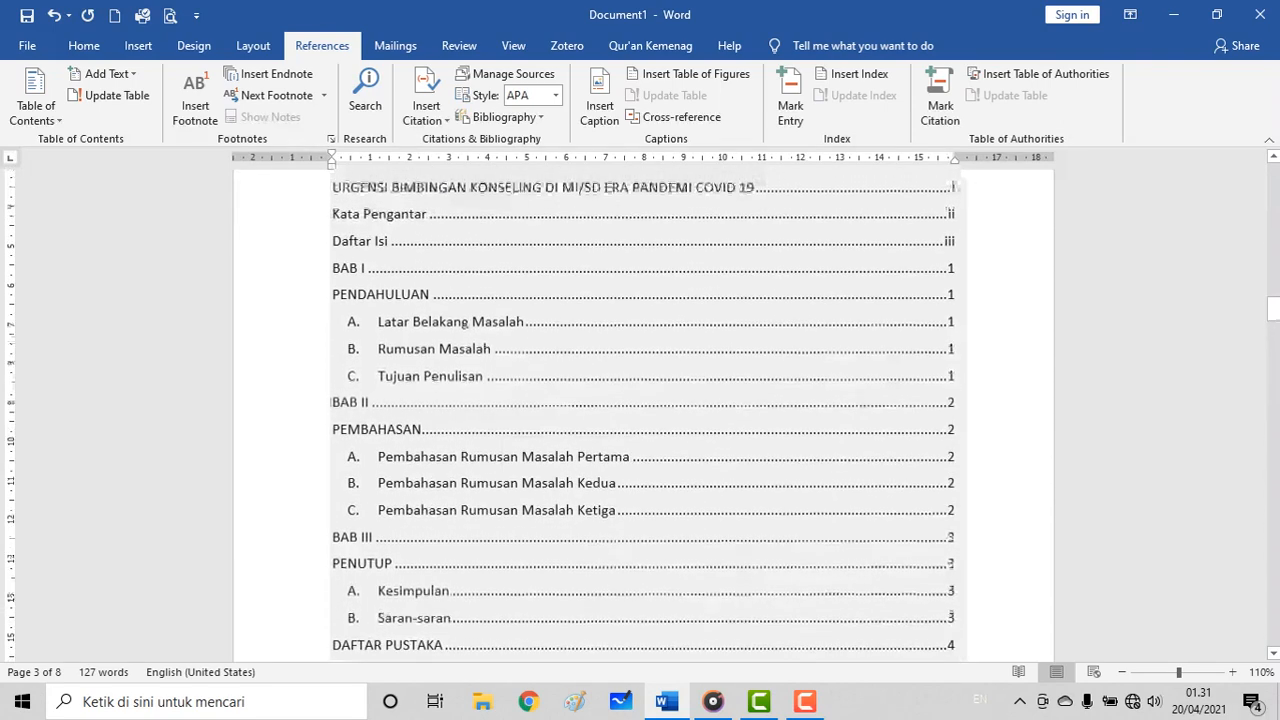
pyautogui.scroll(1, 640, 414)
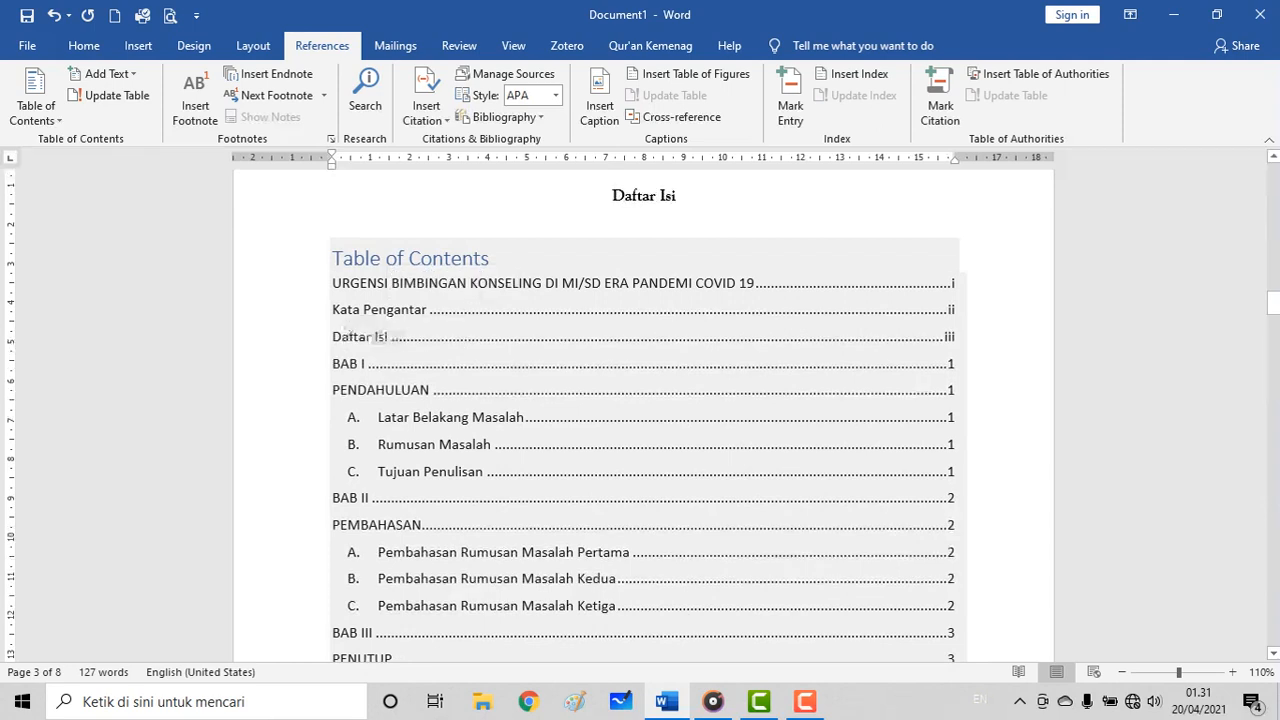
pyautogui.click(755, 283)
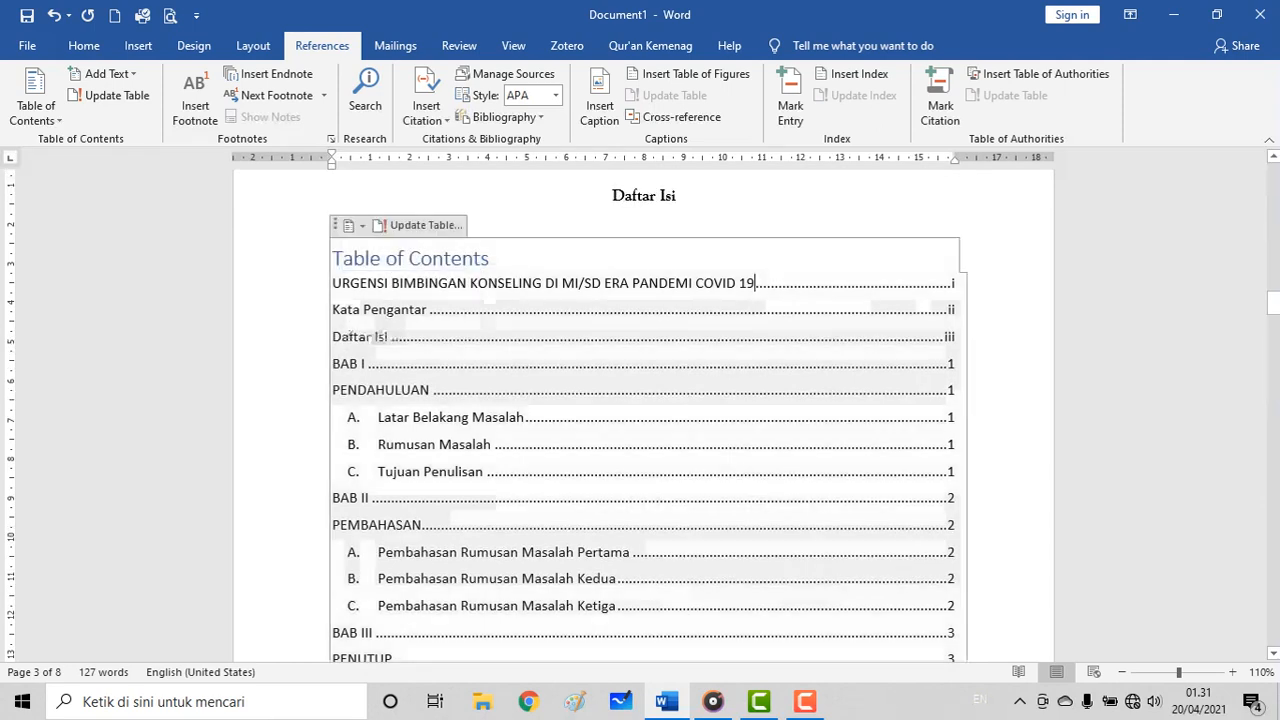
pyautogui.moveTo(755, 283); pyautogui.dragTo(332, 283)
pyautogui.click(350, 283)
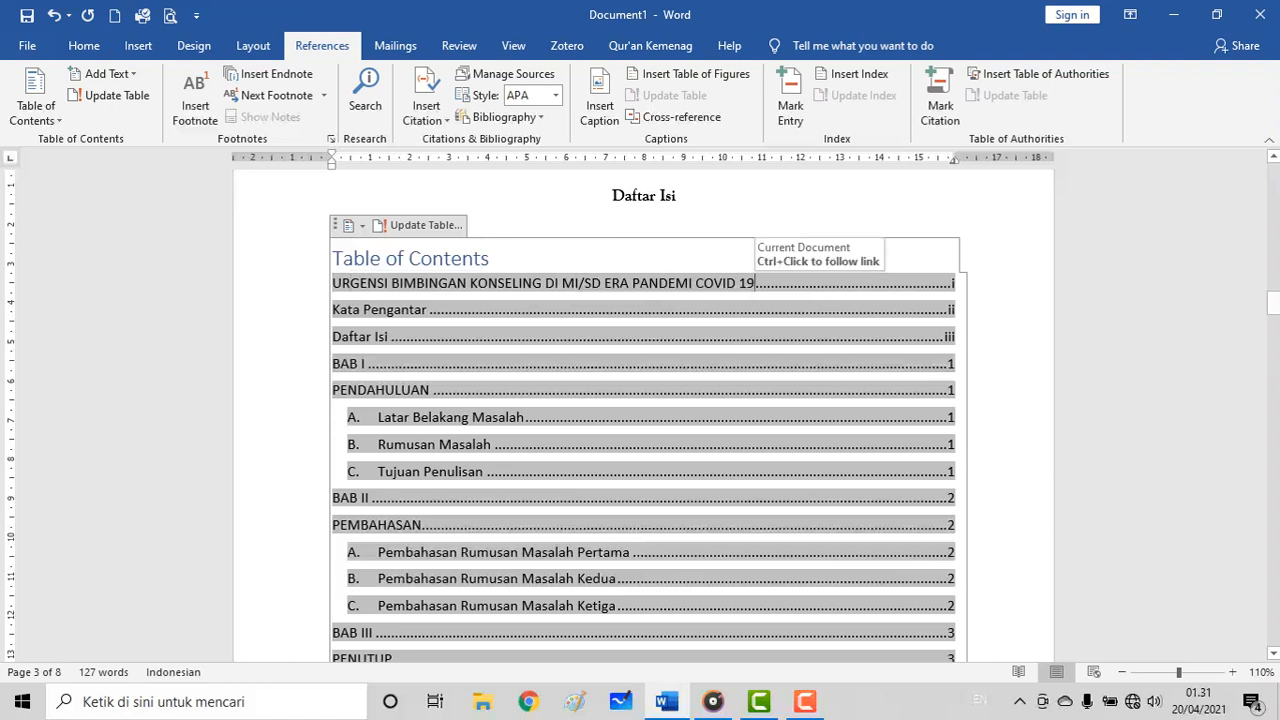
pyautogui.press('BackSpace')
pyautogui.press('BackSpace')
pyautogui.press('BackSpace')
pyautogui.press('BackSpace')
pyautogui.press('BackSpace')
pyautogui.press('BackSpace')
pyautogui.press('BackSpace')
pyautogui.press('BackSpace')
pyautogui.press('BackSpace')
pyautogui.press('BackSpace')
pyautogui.press('BackSpace')
pyautogui.press('BackSpace')
pyautogui.press('BackSpace')
pyautogui.press('BackSpace')
pyautogui.press('BackSpace')
pyautogui.press('BackSpace')
pyautogui.press('BackSpace')
pyautogui.press('BackSpace')
pyautogui.press('BackSpace')
pyautogui.press('BackSpace')
pyautogui.press('BackSpace')
pyautogui.press('BackSpace')
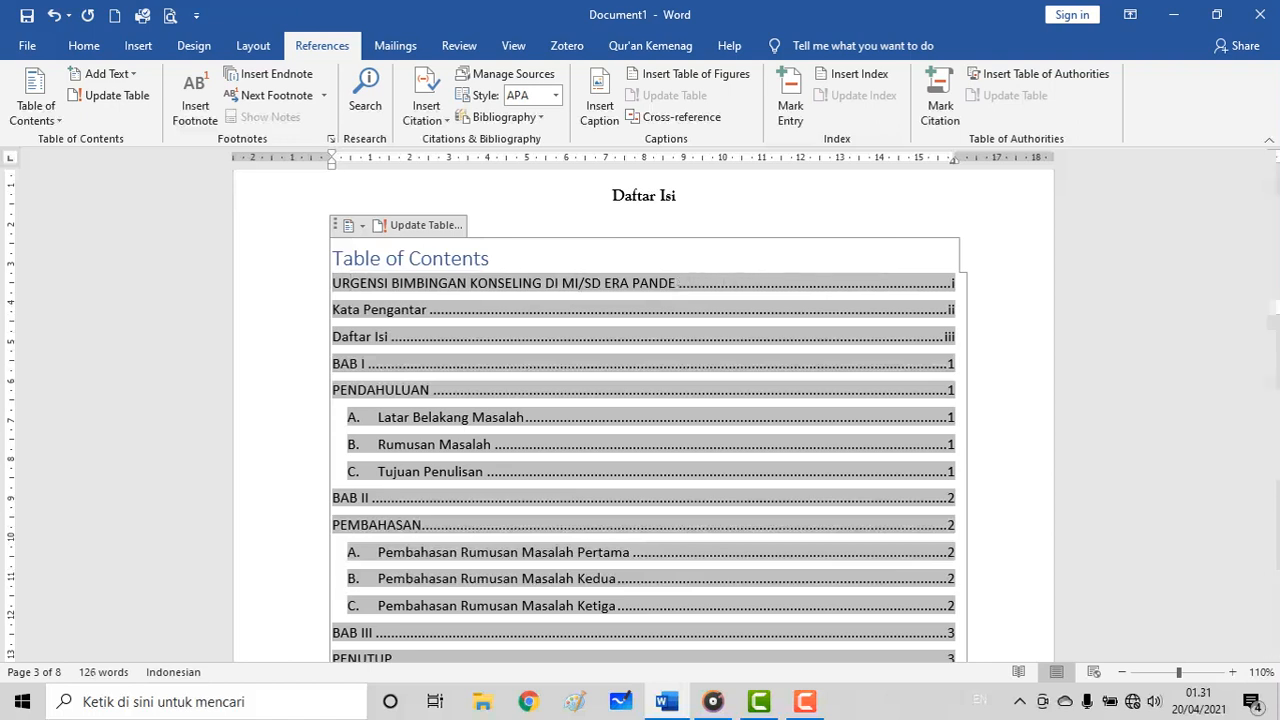
pyautogui.press('BackSpace')
pyautogui.press('BackSpace')
pyautogui.press('BackSpace')
pyautogui.press('BackSpace')
pyautogui.press('BackSpace')
pyautogui.press('BackSpace')
pyautogui.press('BackSpace')
pyautogui.press('BackSpace')
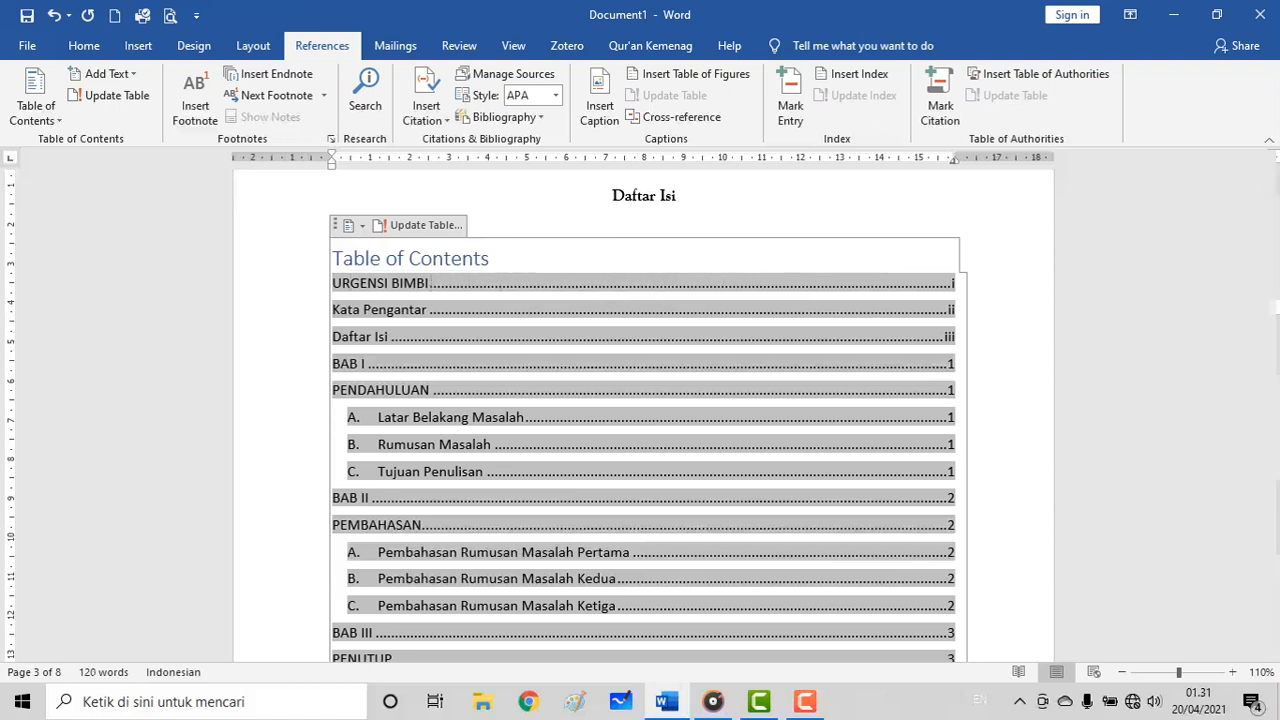
pyautogui.press('BackSpace')
pyautogui.press('BackSpace')
pyautogui.press('BackSpace')
pyautogui.press('BackSpace')
pyautogui.press('BackSpace')
pyautogui.press('BackSpace')
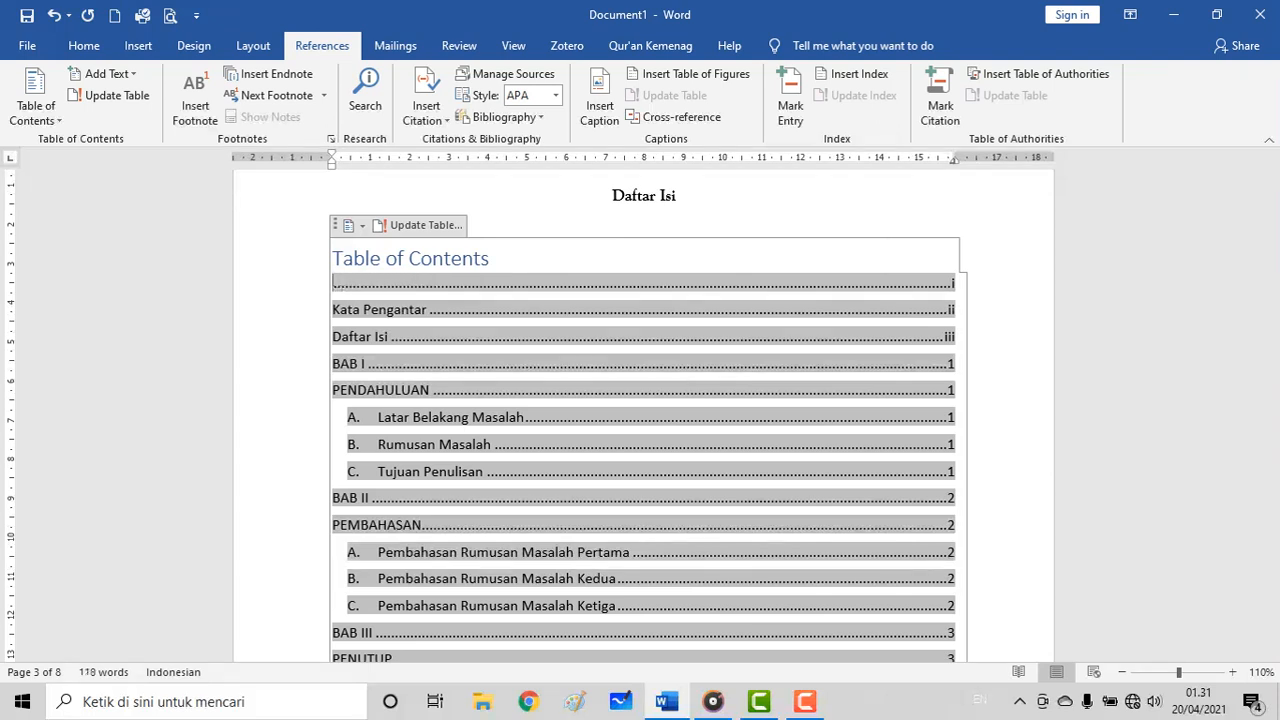
pyautogui.write('Hal')
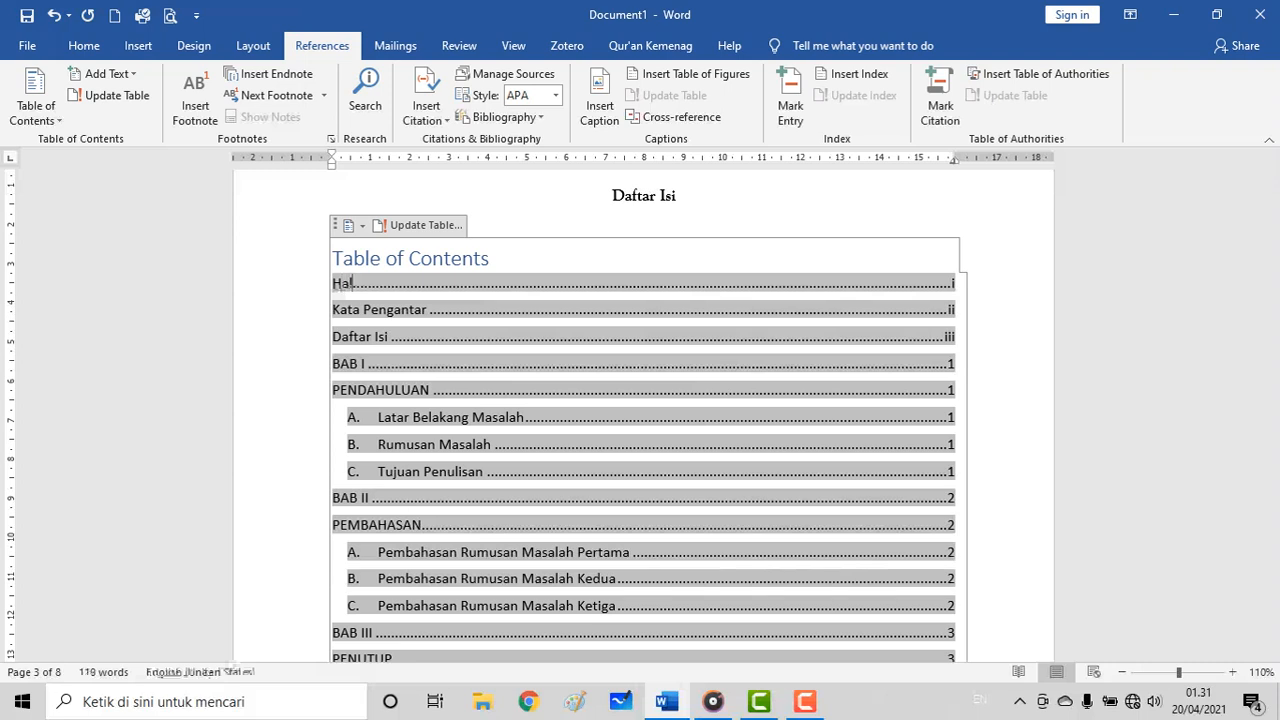
pyautogui.write('aman Judul')
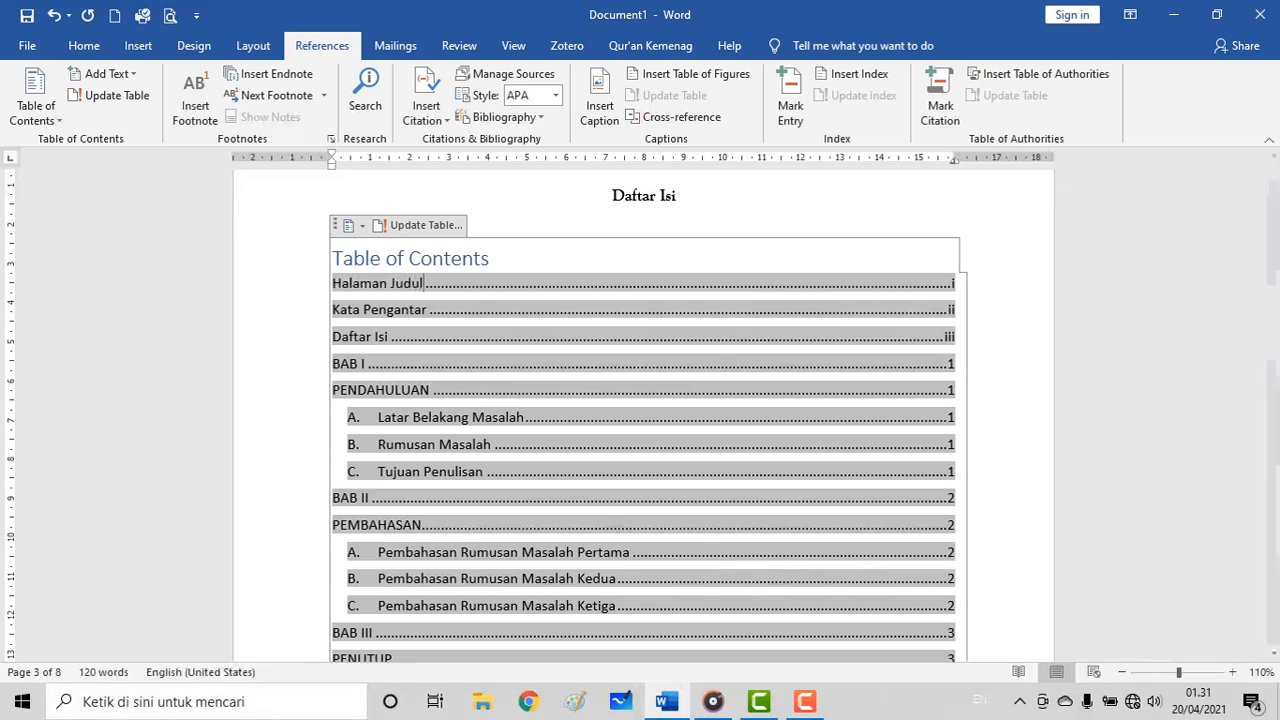
# Step: Join "BAB I" and "PENDAHULUAN" into one centred heading, with a line break keeping them on two lines
pyautogui.scroll(-1, 340, 316)
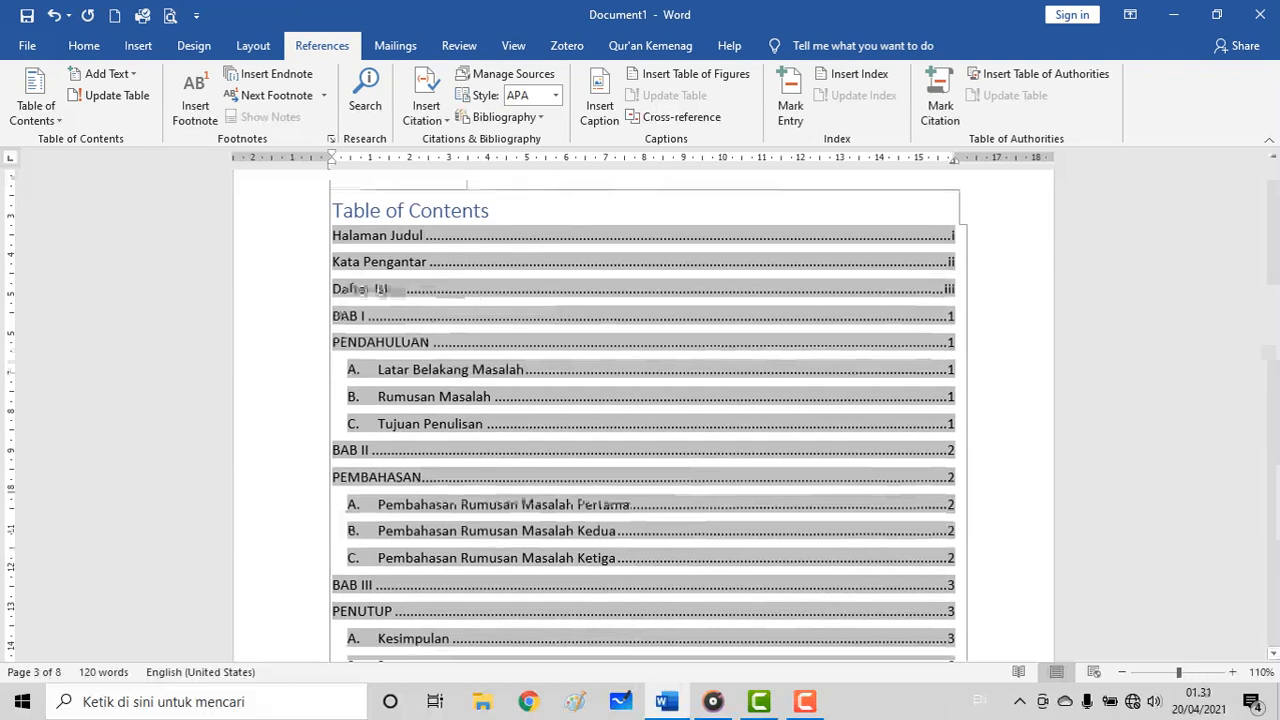
pyautogui.scroll(-1, 380, 290)
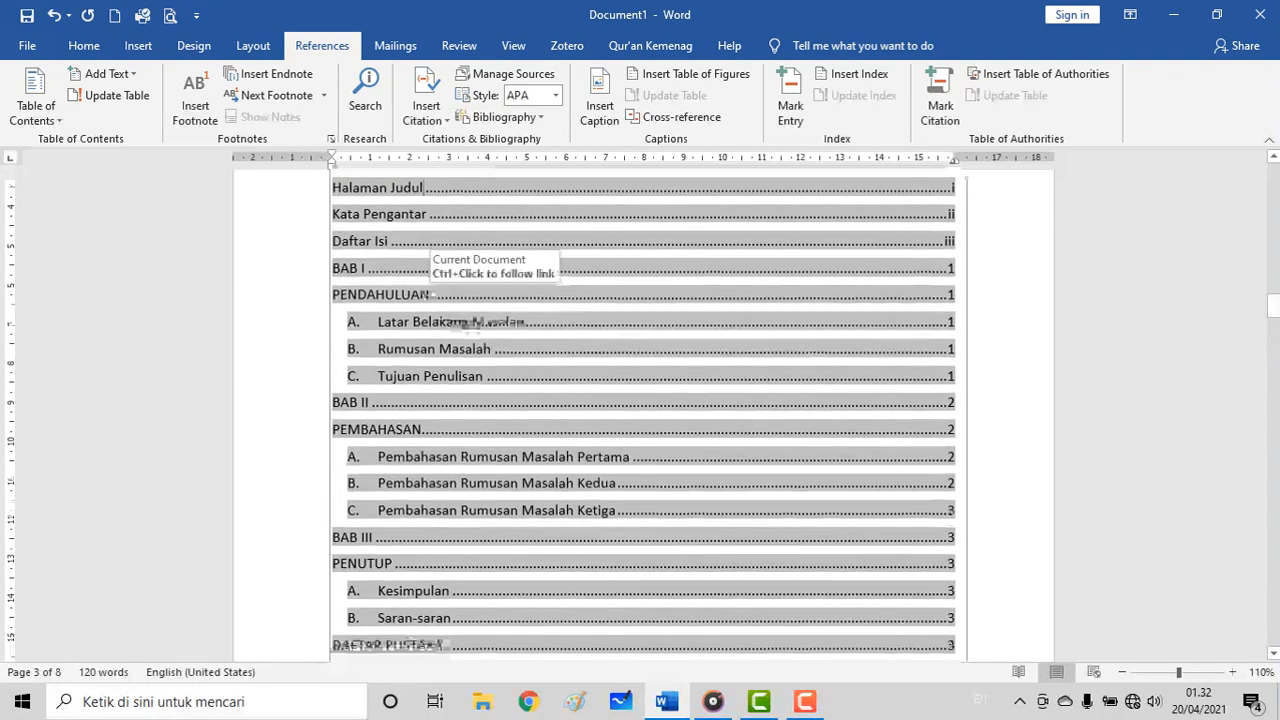
pyautogui.scroll(-4, 430, 245)
pyautogui.scroll(-10, 598, 287)
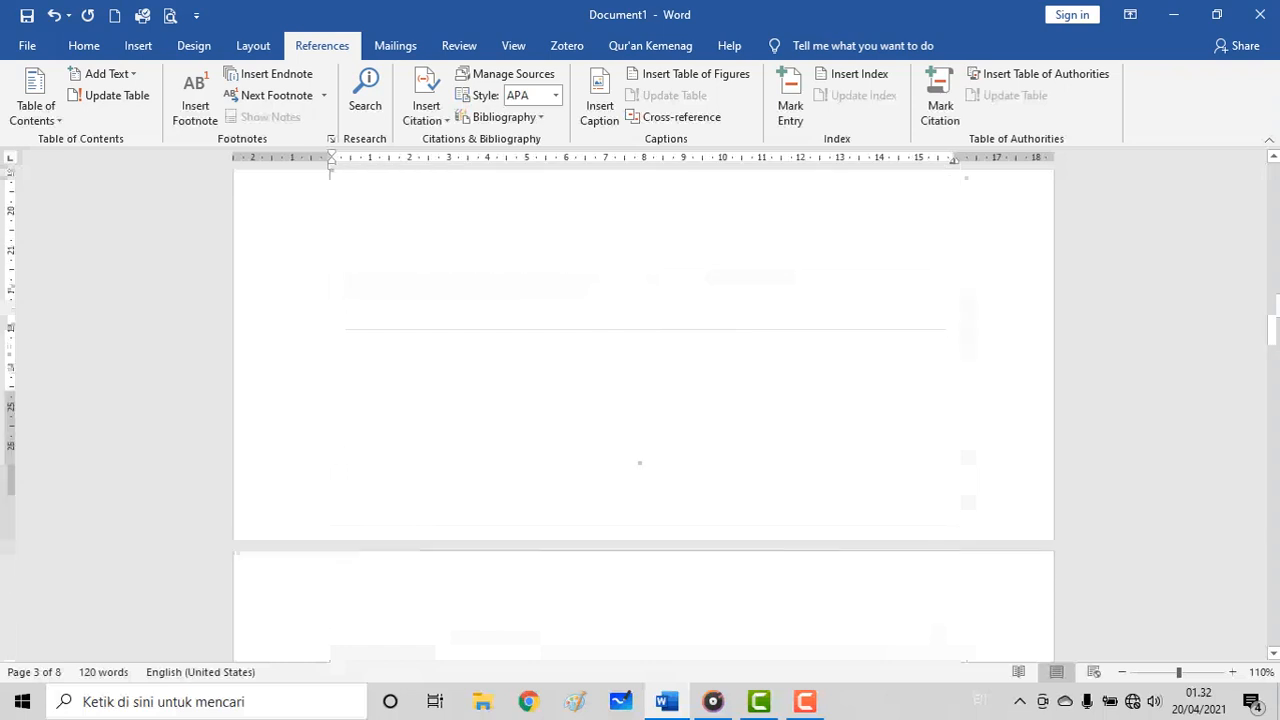
pyautogui.scroll(-3, 641, 303)
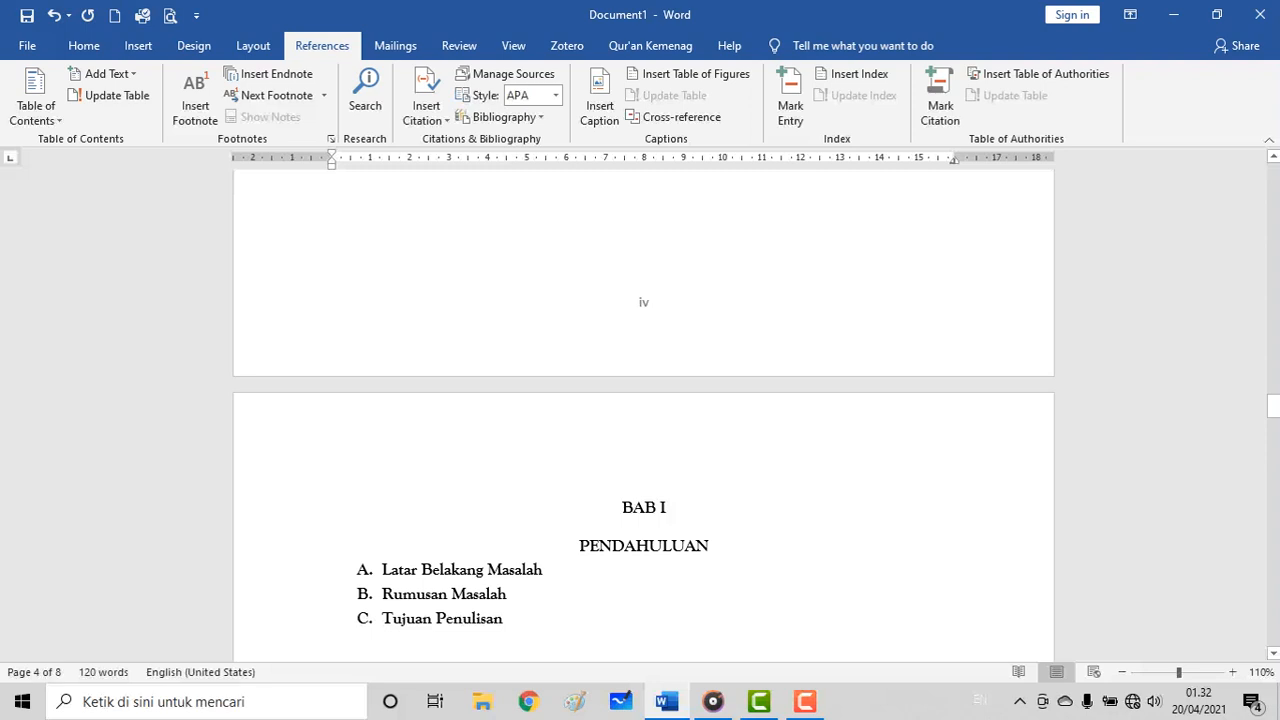
pyautogui.scroll(-1, 708, 503)
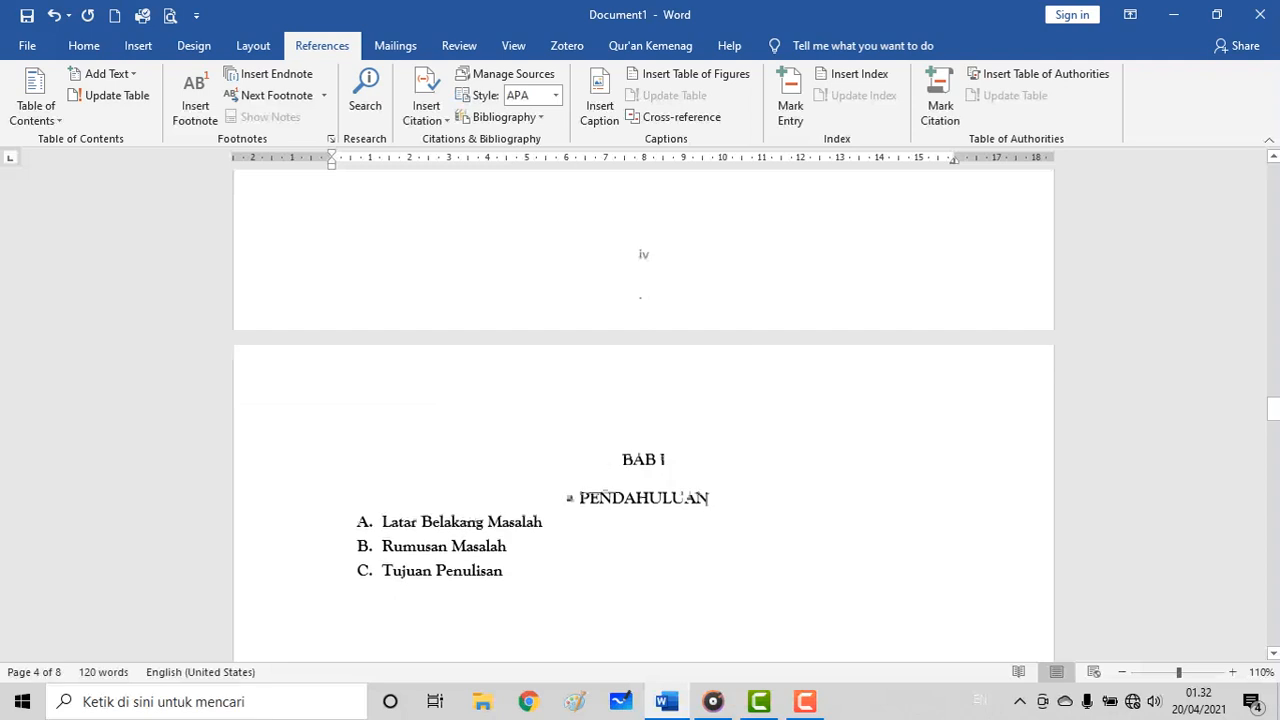
pyautogui.click(580, 498)
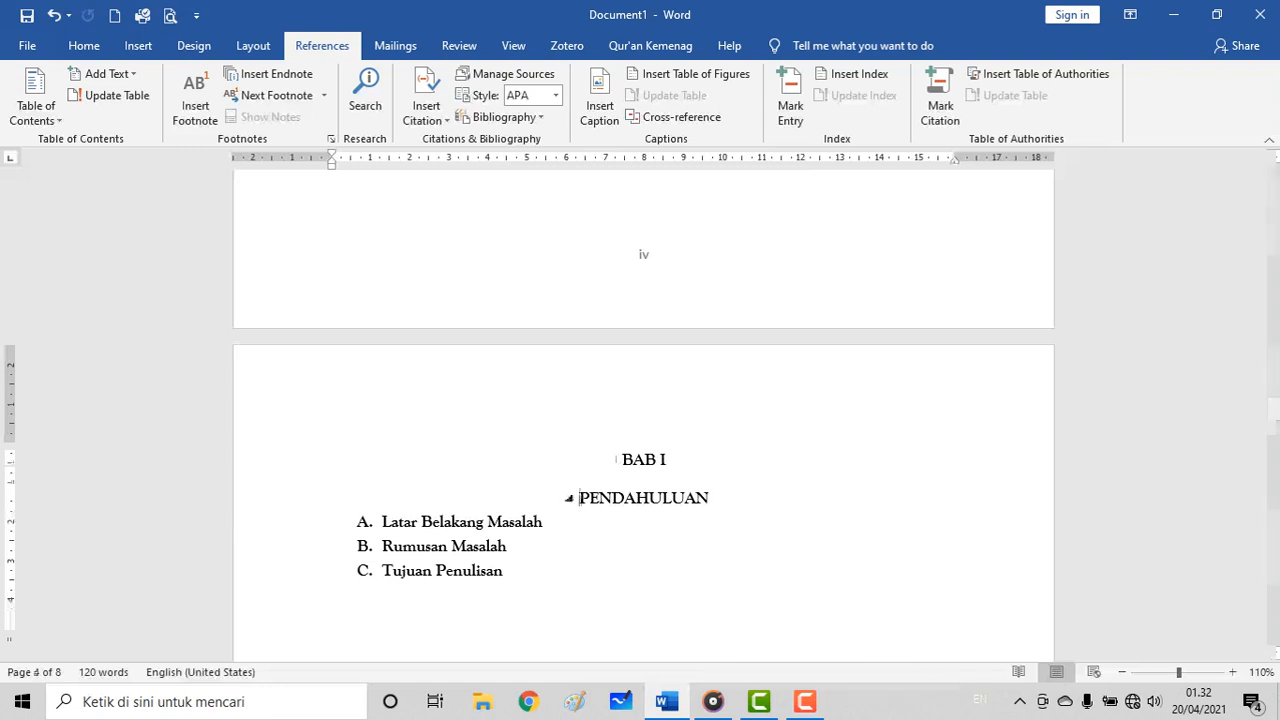
pyautogui.hotkey('ctrl', 'l')
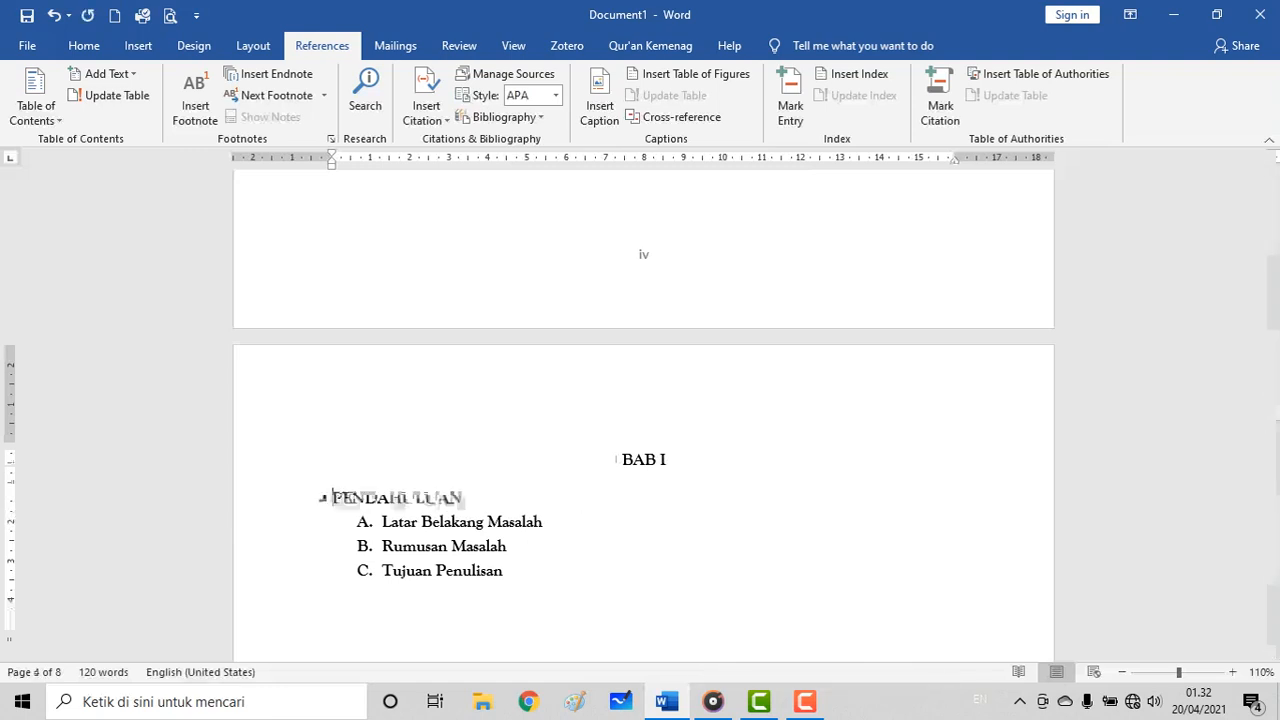
pyautogui.press('BackSpace')
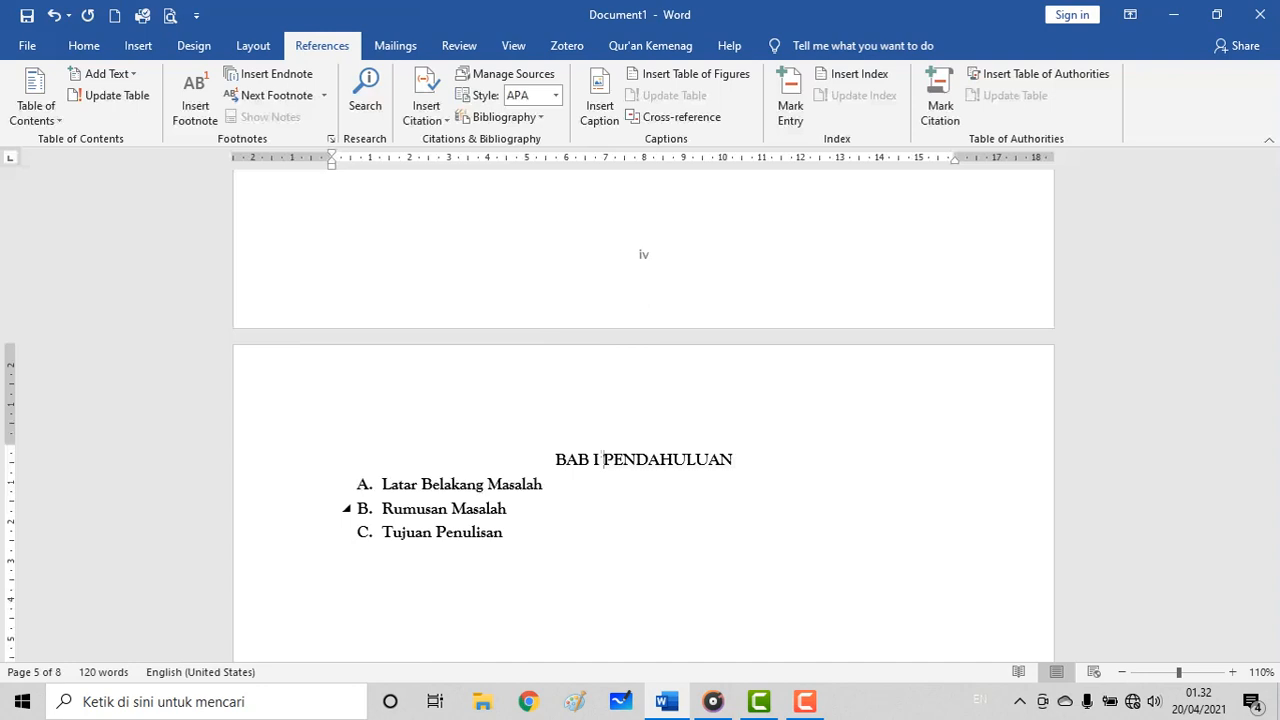
pyautogui.press('Return')
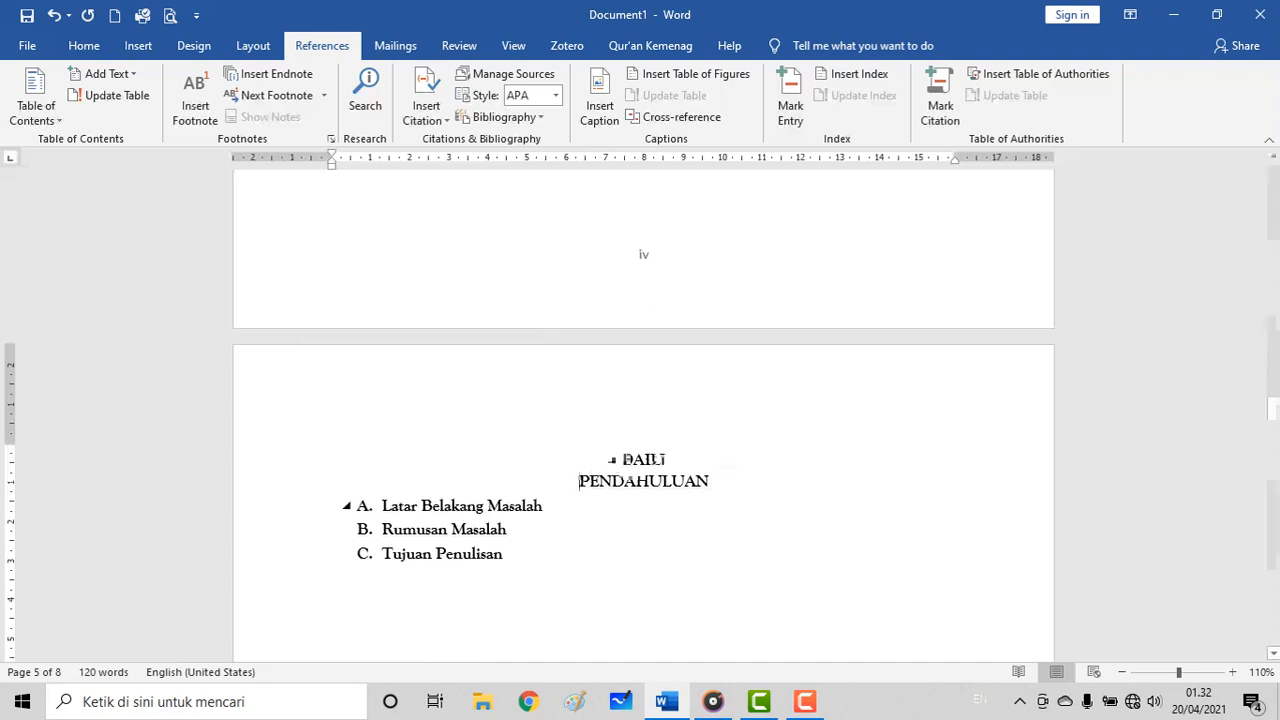
# Step: Join "BAB II" and "PEMBAHASAN" into one centred heading, with a line break keeping them on two lines
pyautogui.scroll(-2, 643, 410)
pyautogui.scroll(-5, 643, 571)
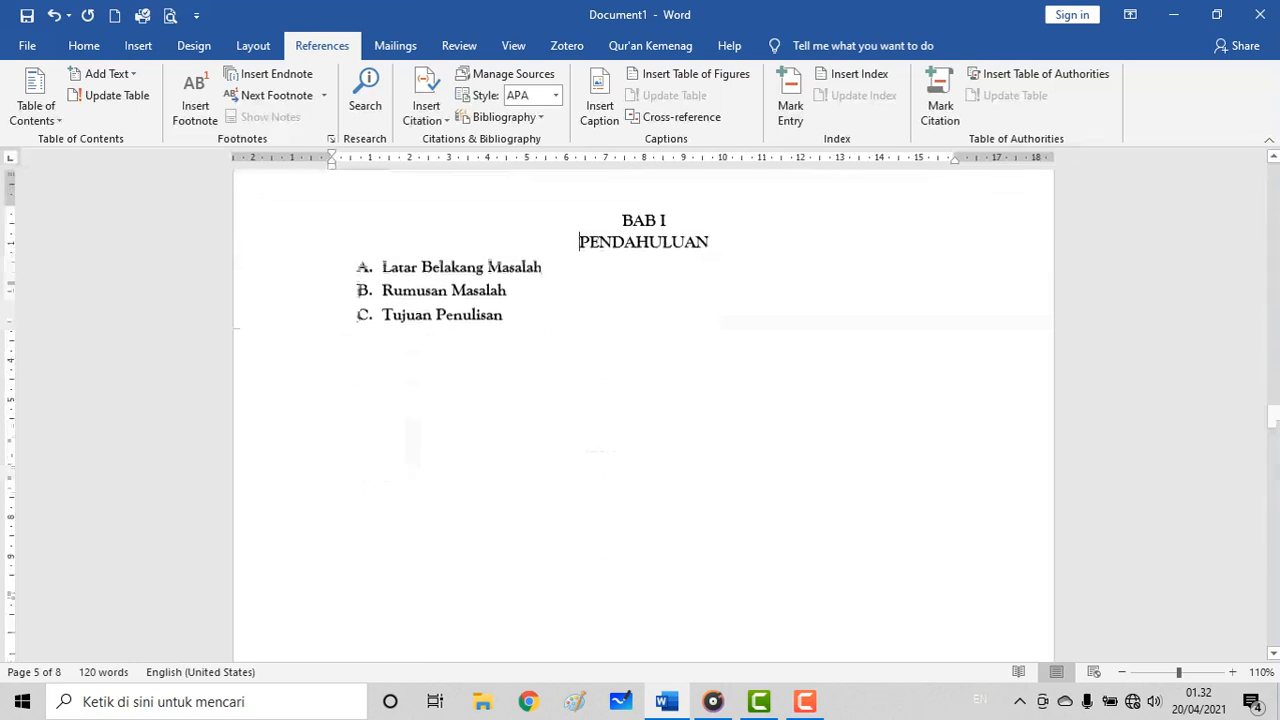
pyautogui.scroll(-7, 643, 571)
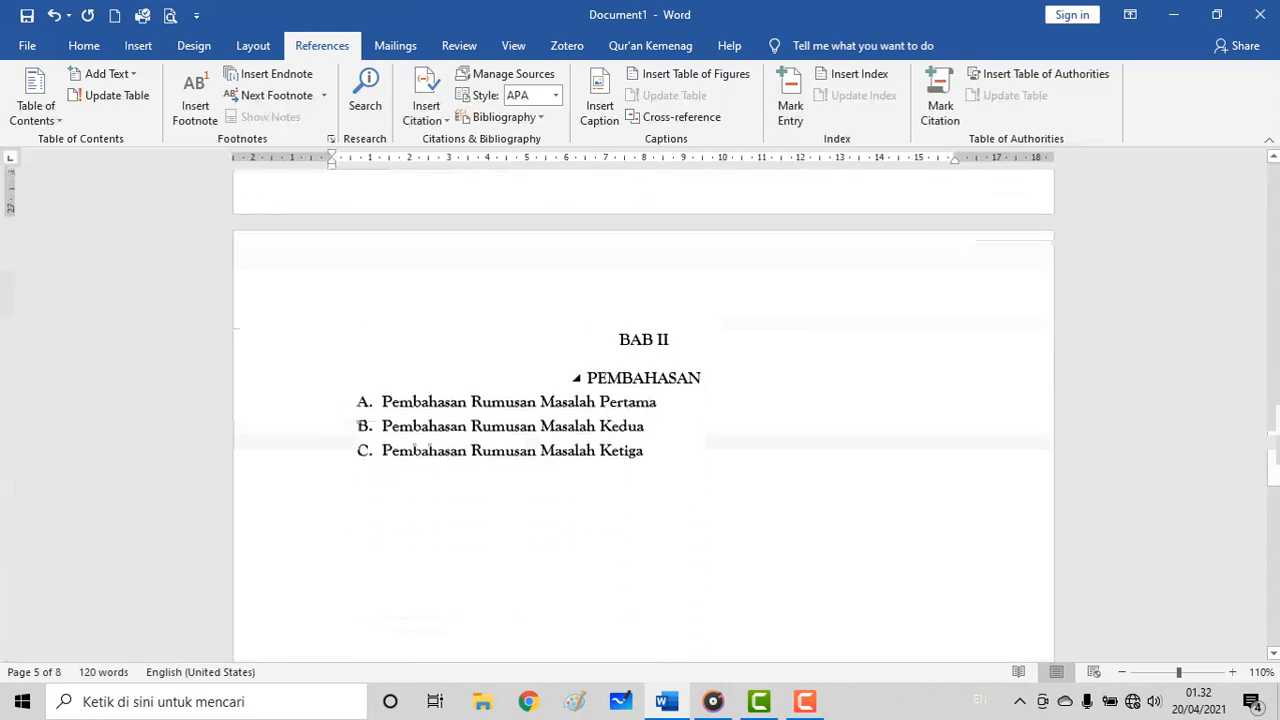
pyautogui.click(588, 378)
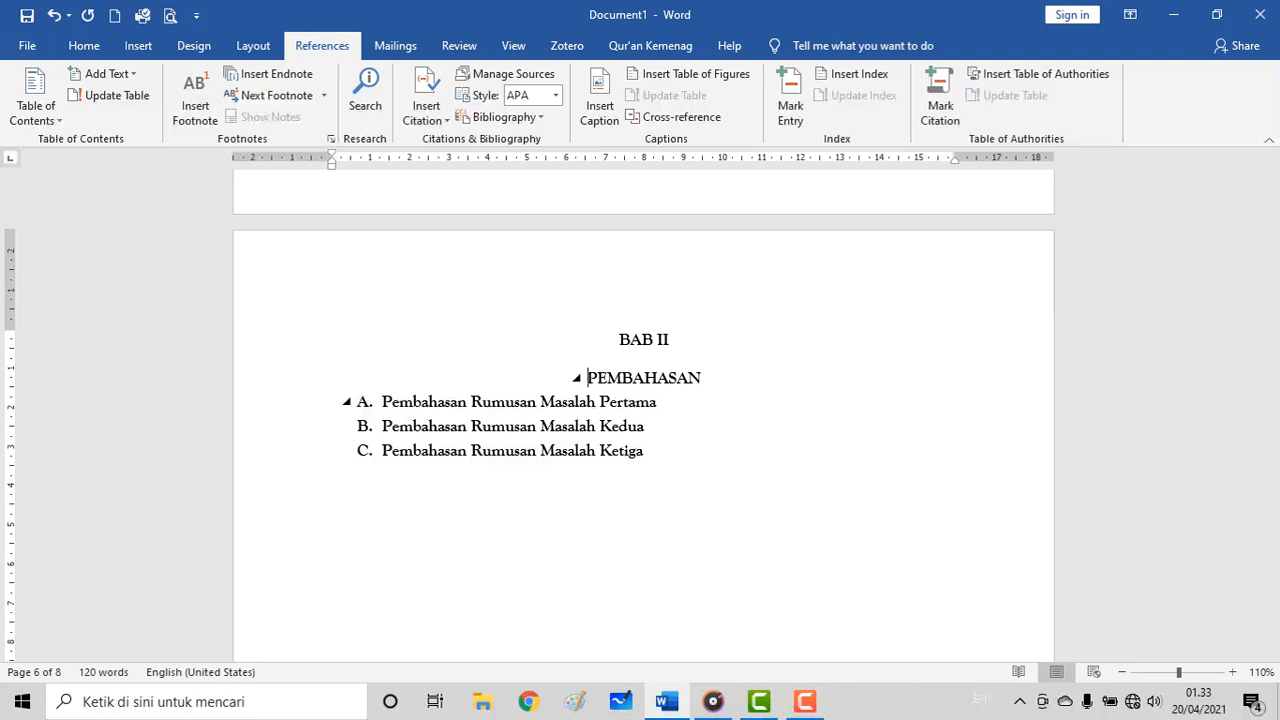
pyautogui.hotkey('ctrl', 'l')
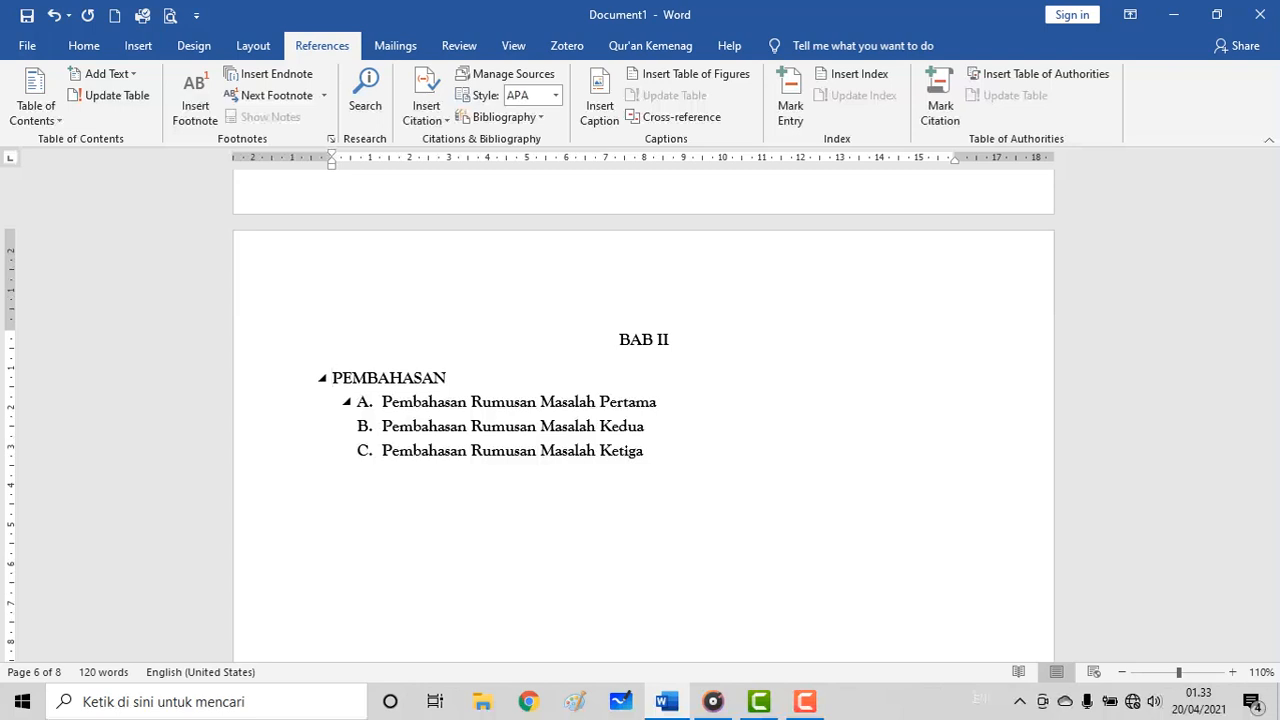
pyautogui.press('BackSpace')
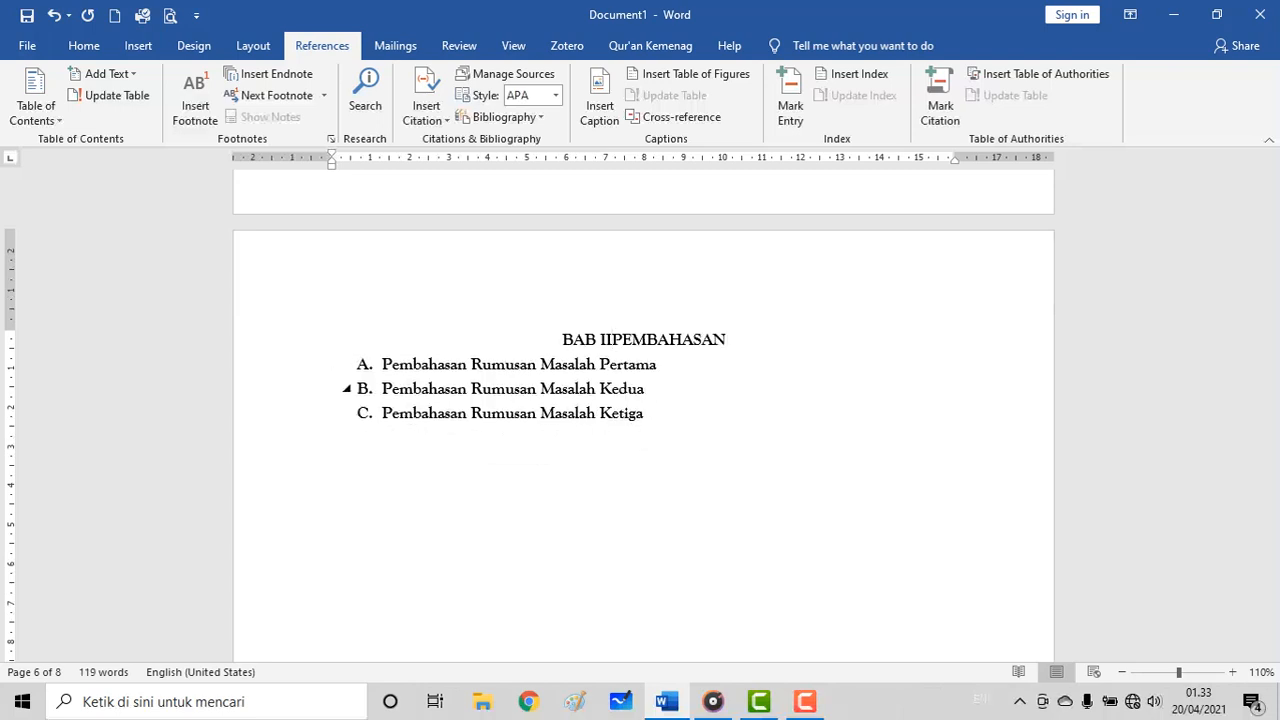
pyautogui.press('Return')
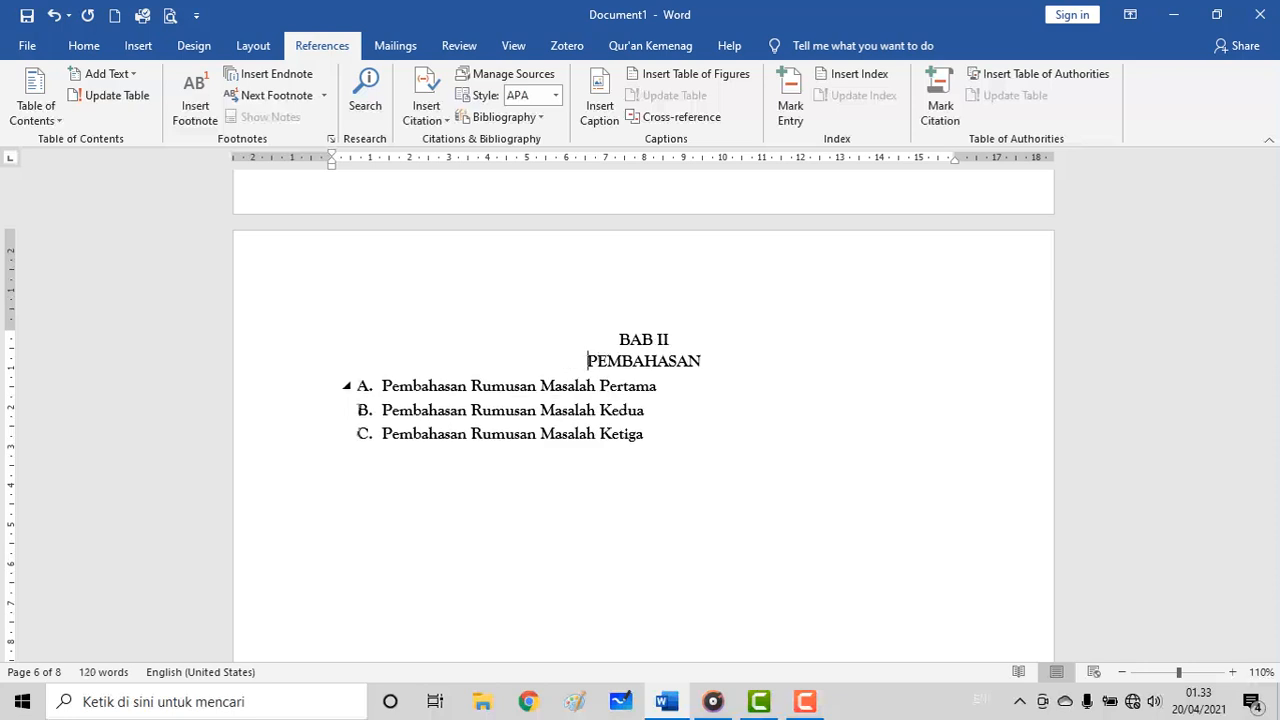
# Step: Join "BAB III" and "PENUTUP" into one centred heading, with a line break keeping them on two lines
pyautogui.scroll(-15, 643, 410)
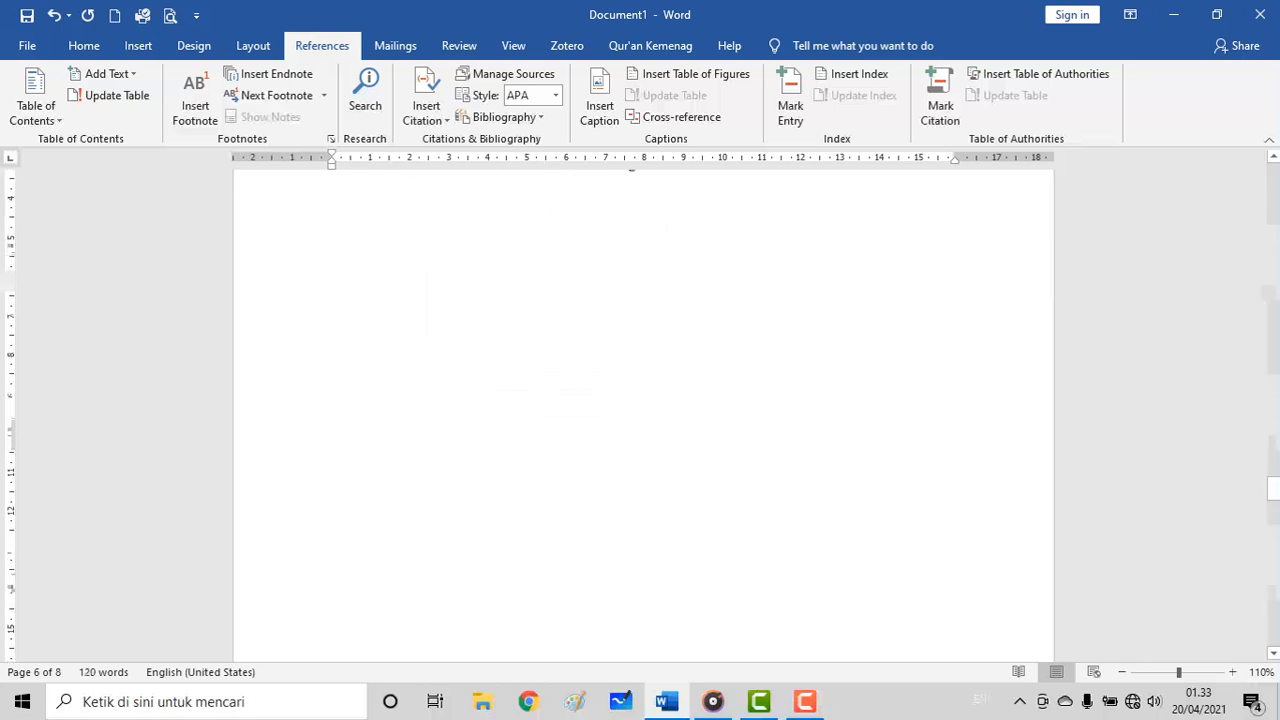
pyautogui.scroll(-4, 643, 410)
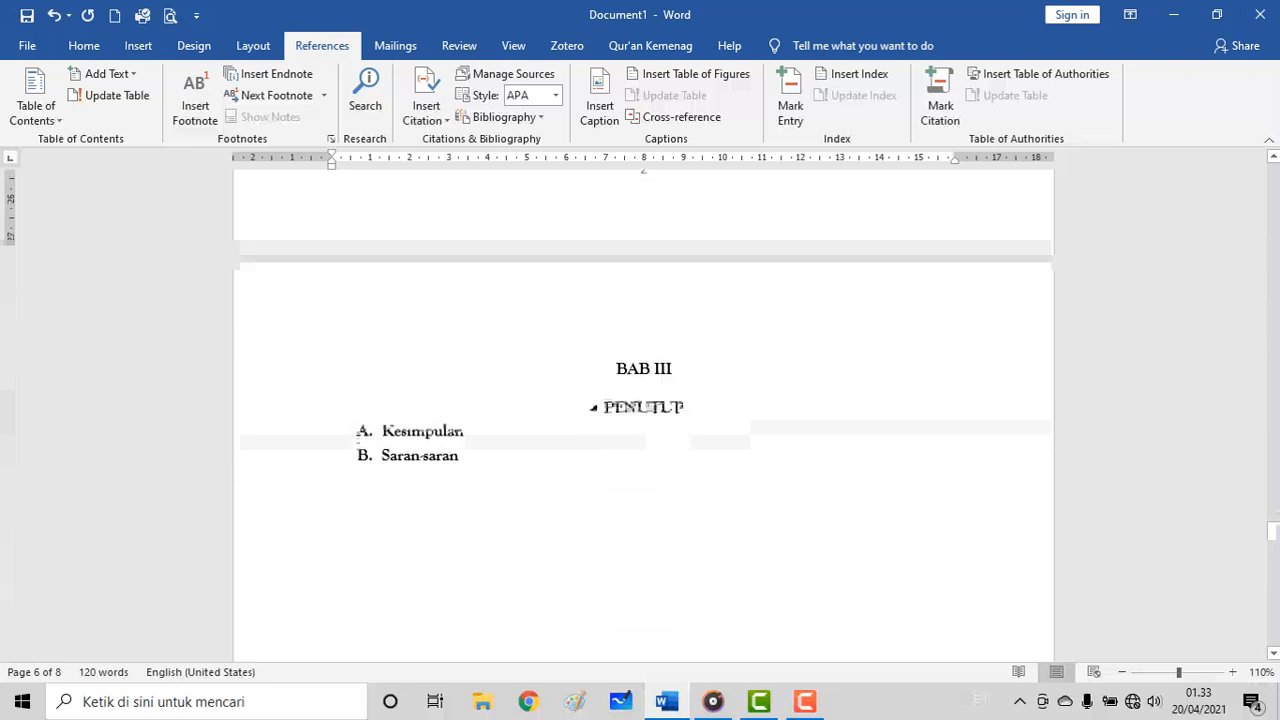
pyautogui.click(604, 407)
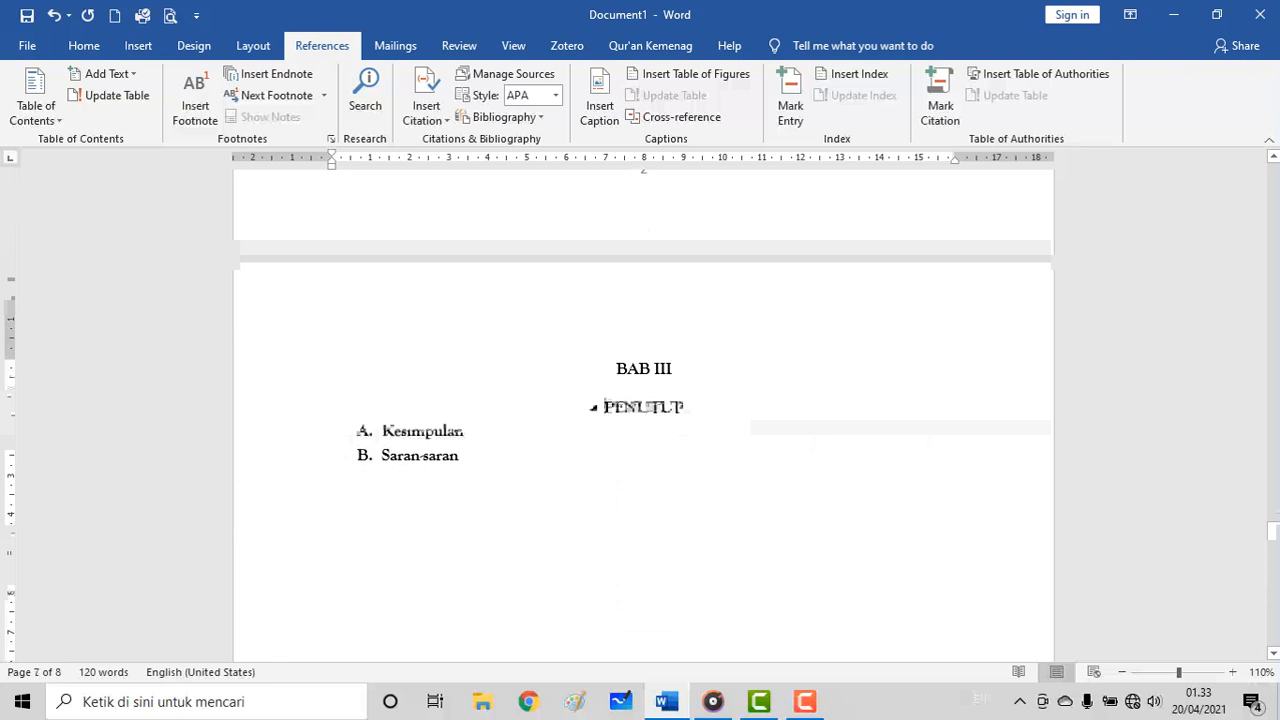
pyautogui.hotkey('ctrl', 'l')
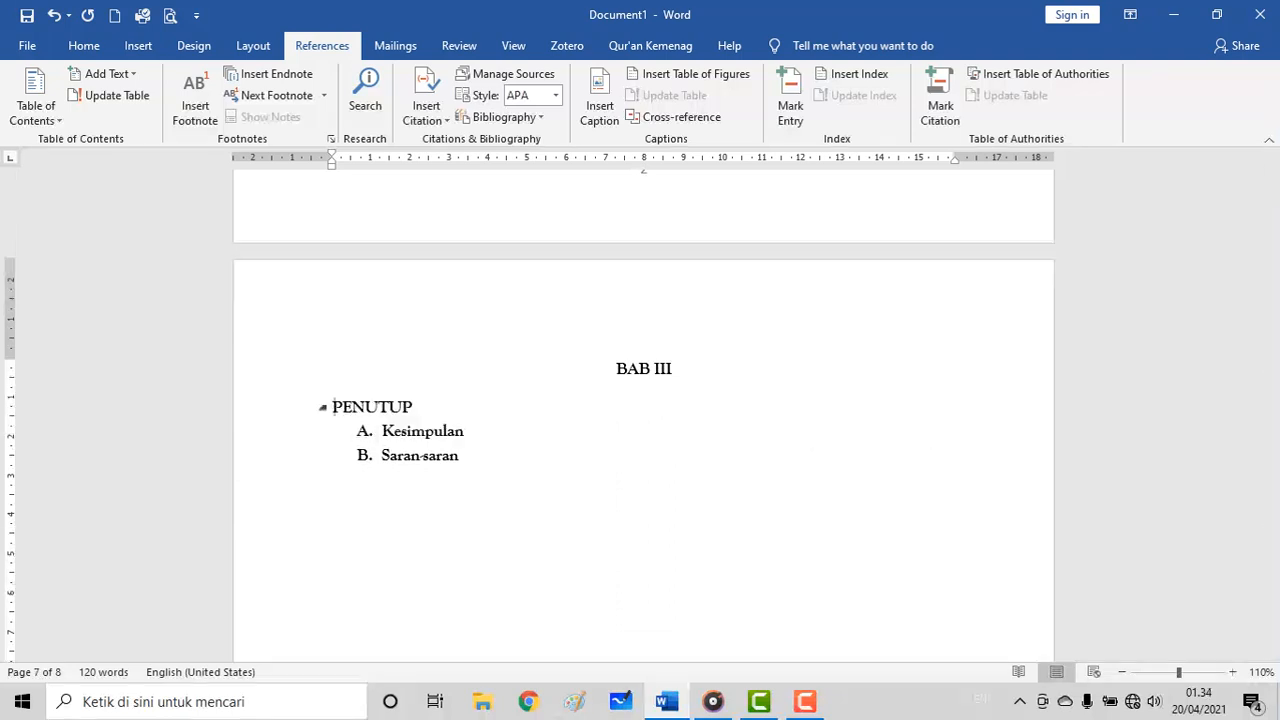
pyautogui.press('BackSpace')
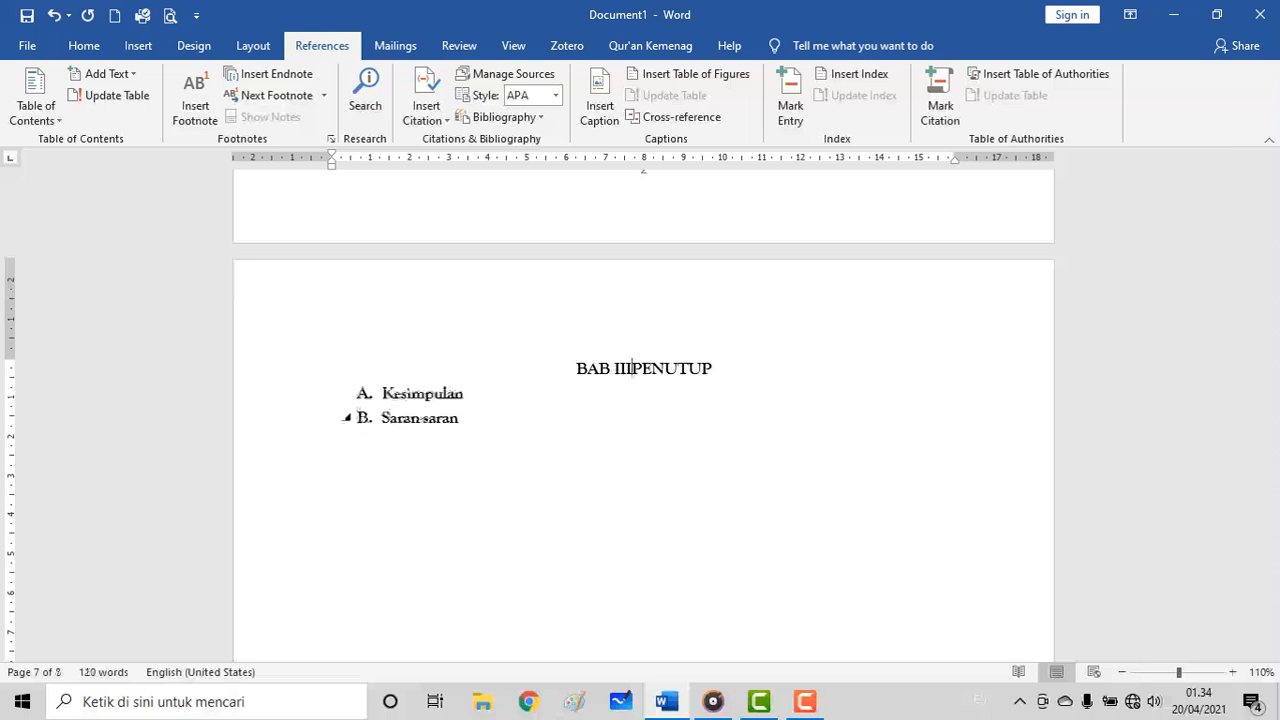
pyautogui.press('Return')
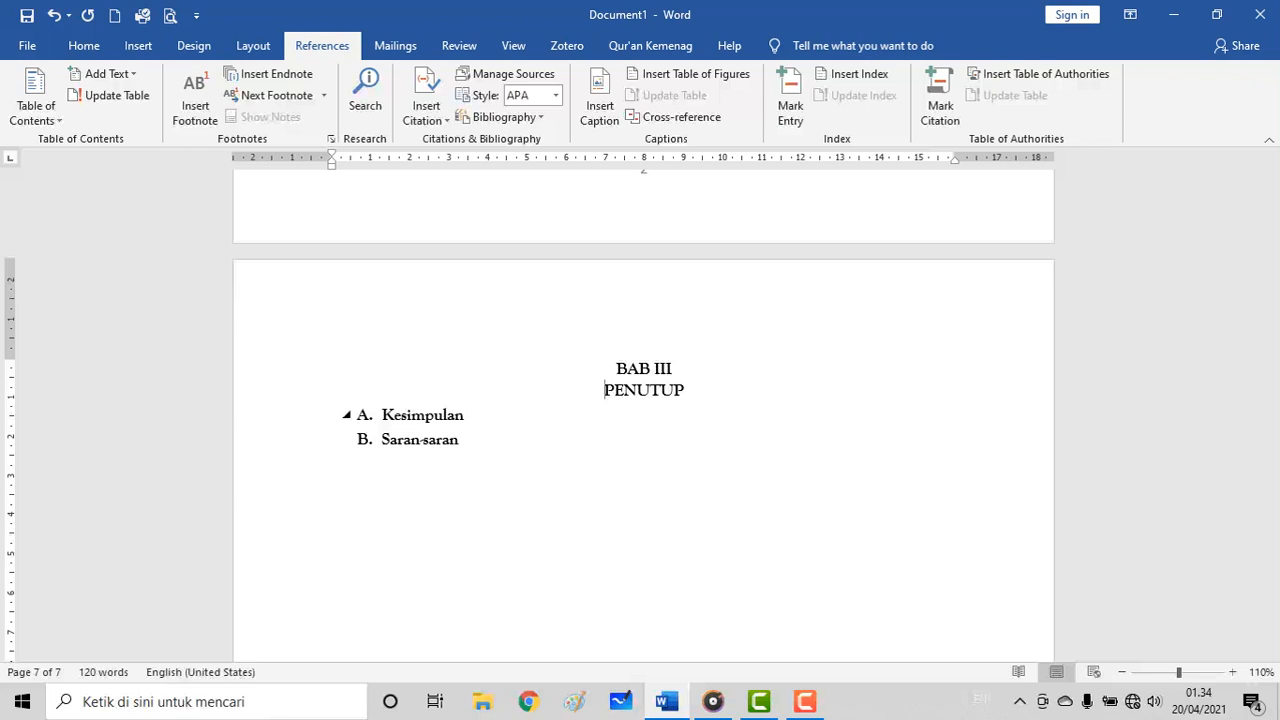
# Step: Delete the empty paragraphs that form the blank page between the table of contents and the "BAB I PENDAHULUAN" page
pyautogui.scroll(10, 643, 410)
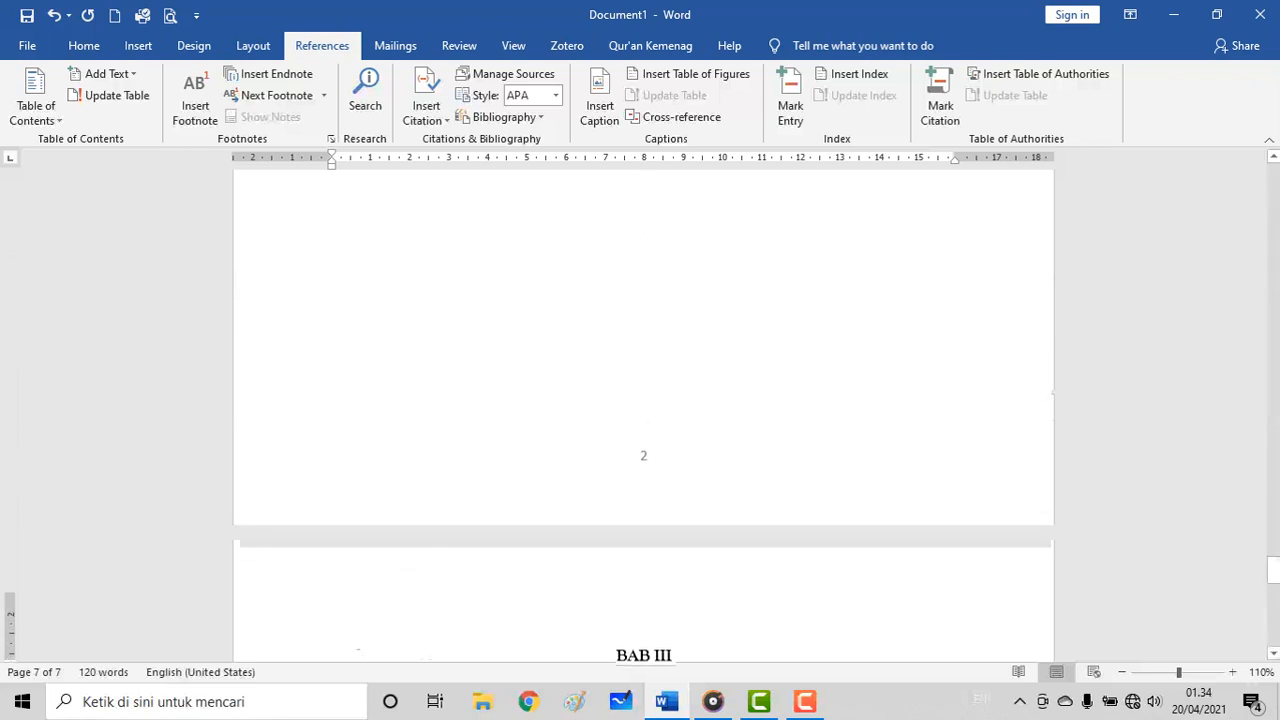
pyautogui.scroll(10, 643, 410)
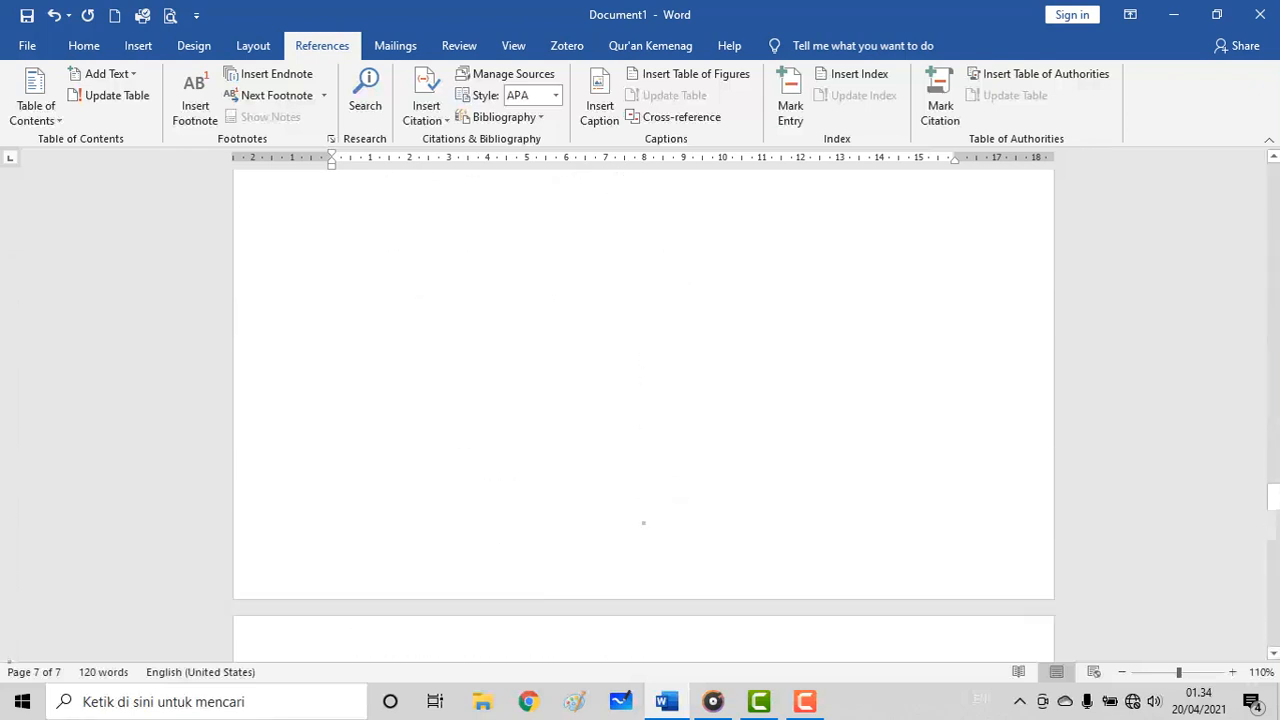
pyautogui.scroll(10, 643, 410)
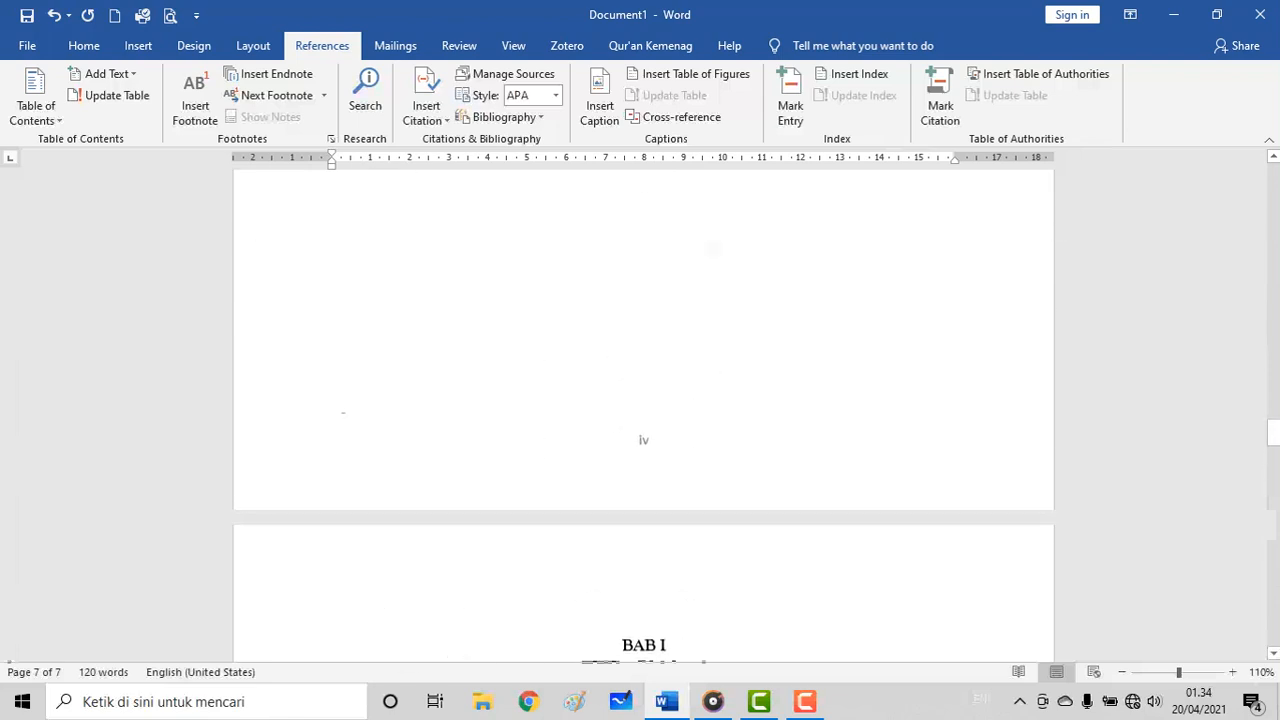
pyautogui.scroll(10, 643, 410)
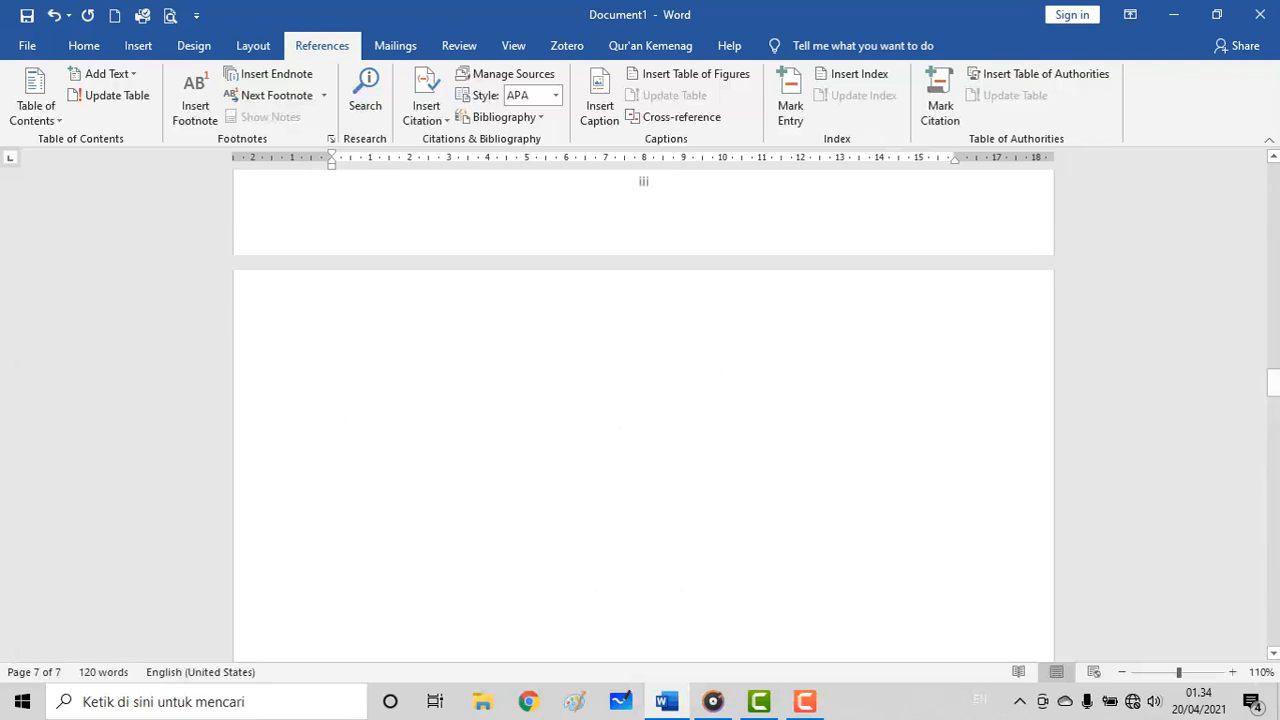
pyautogui.scroll(8, 643, 410)
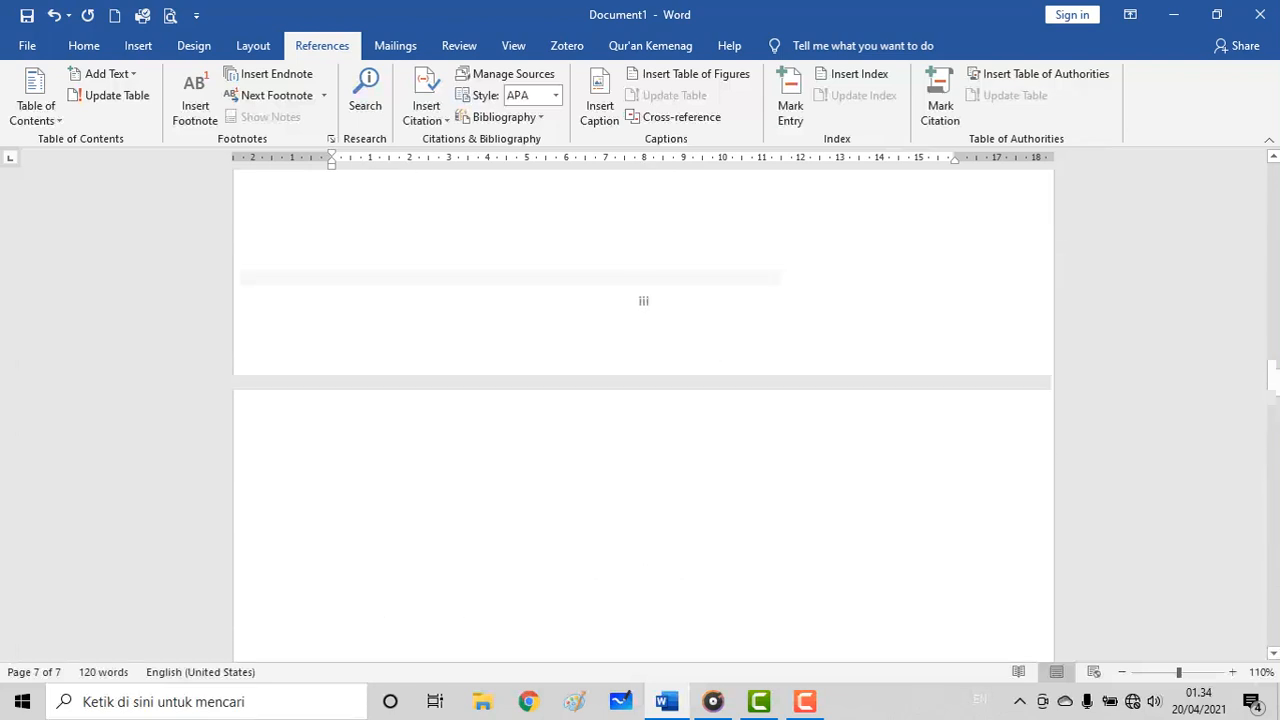
pyautogui.scroll(-6, 643, 300)
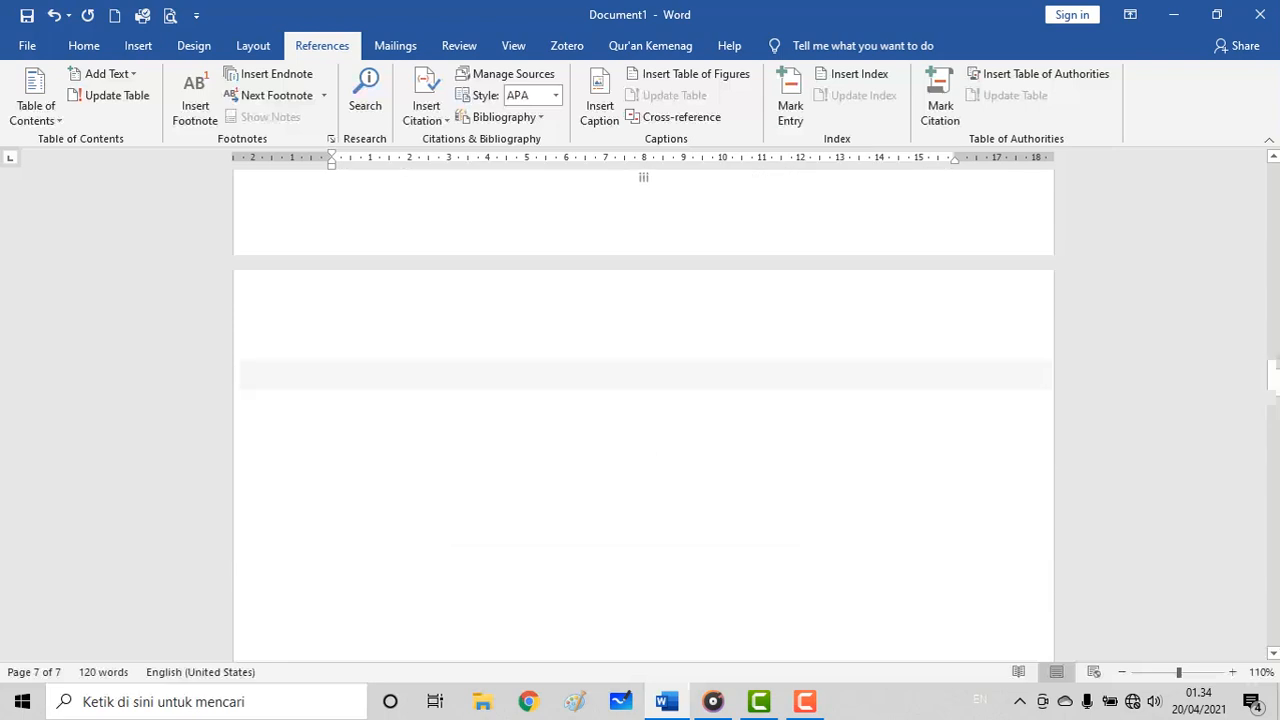
pyautogui.moveTo(649, 520); pyautogui.dragTo(649, 416)
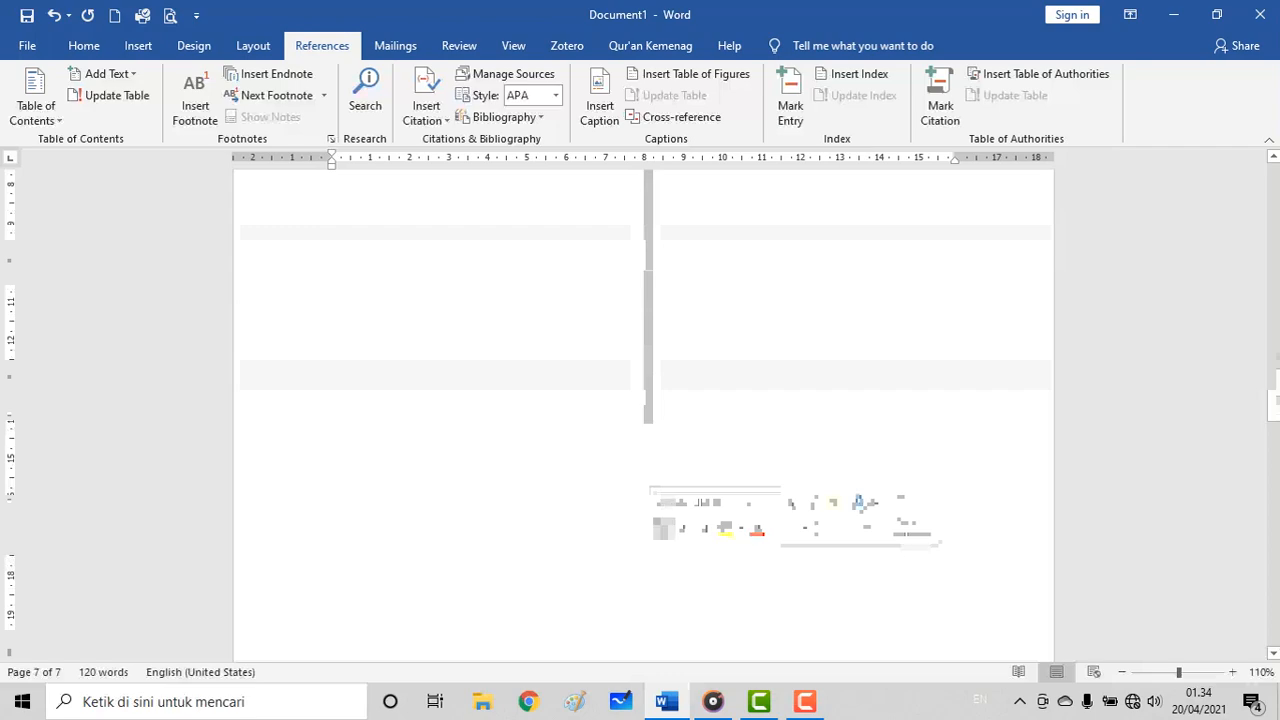
pyautogui.press('Delete')
# Step: Update the entire table of contents, including its headings as well as its page numbers
pyautogui.scroll(5, 643, 400)
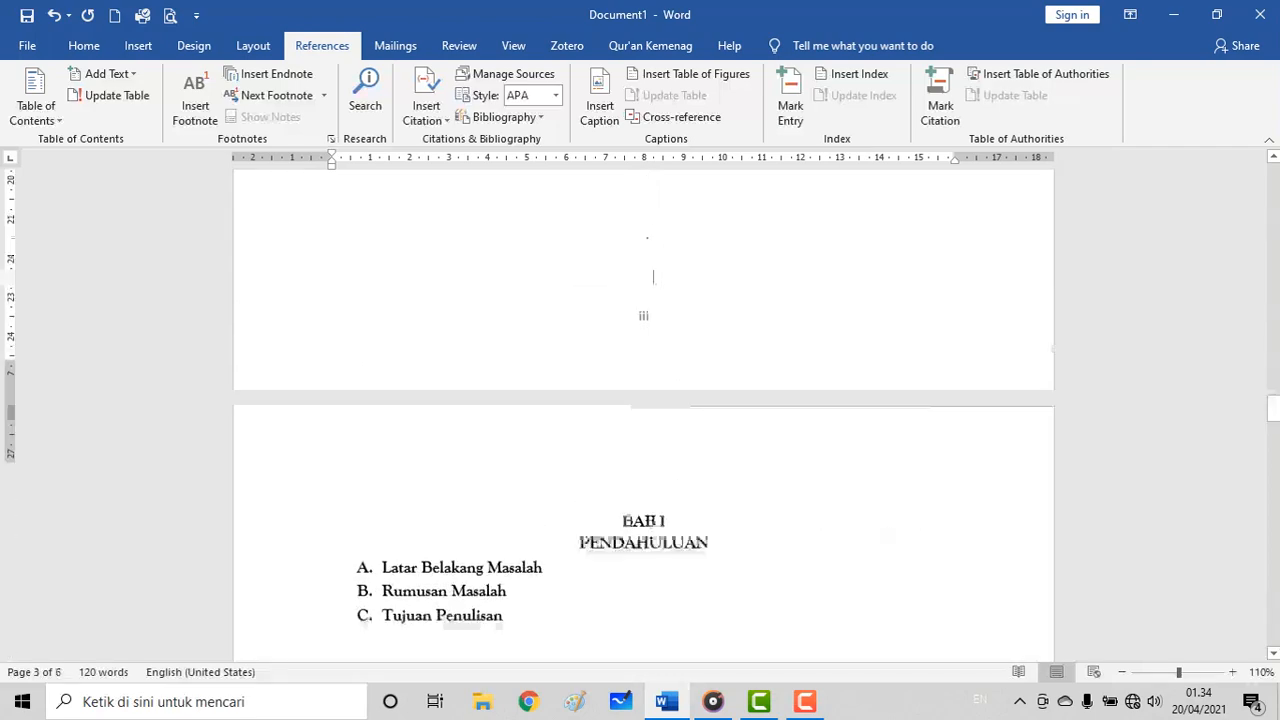
pyautogui.scroll(5, 643, 400)
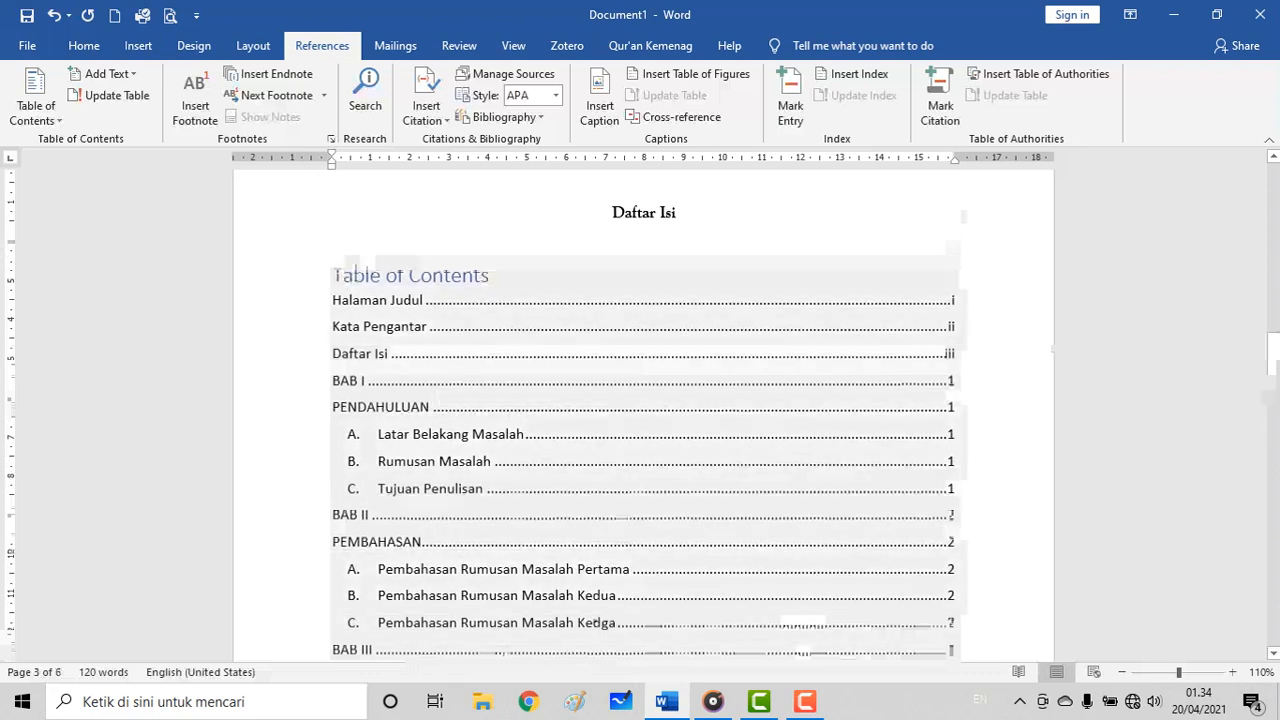
pyautogui.click(354, 276)
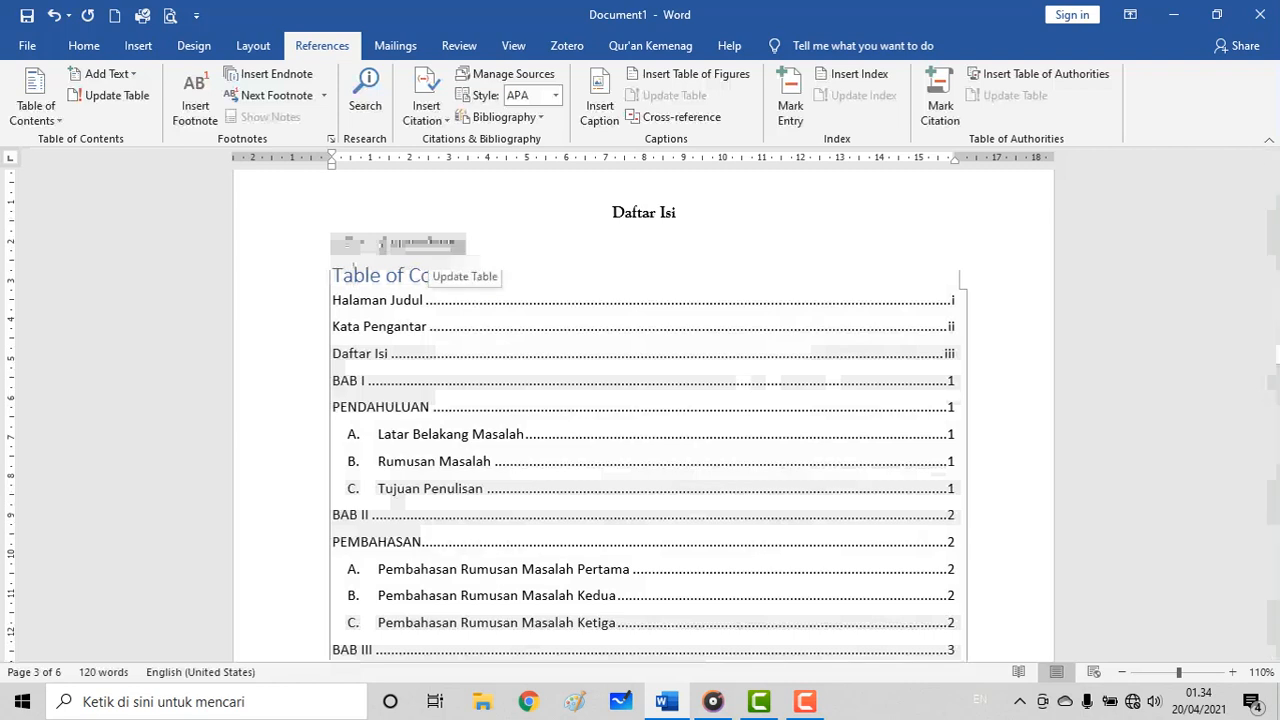
pyautogui.click(420, 244)
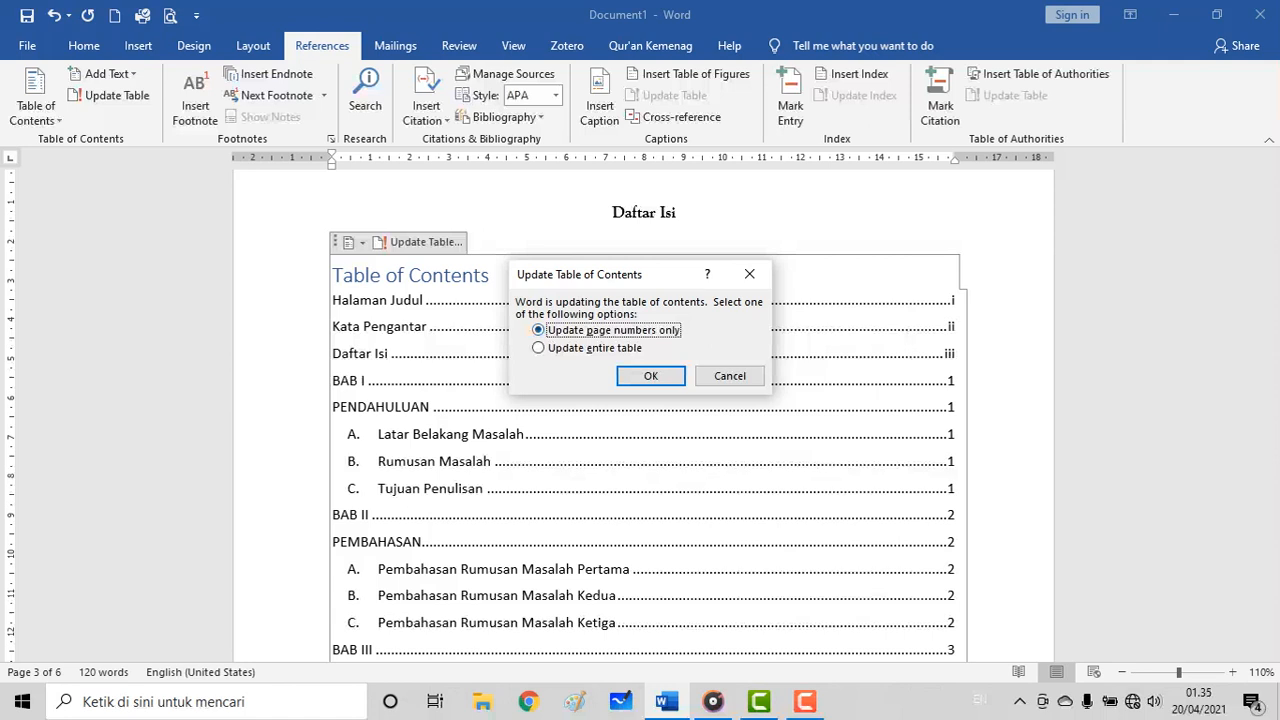
pyautogui.click(539, 348)
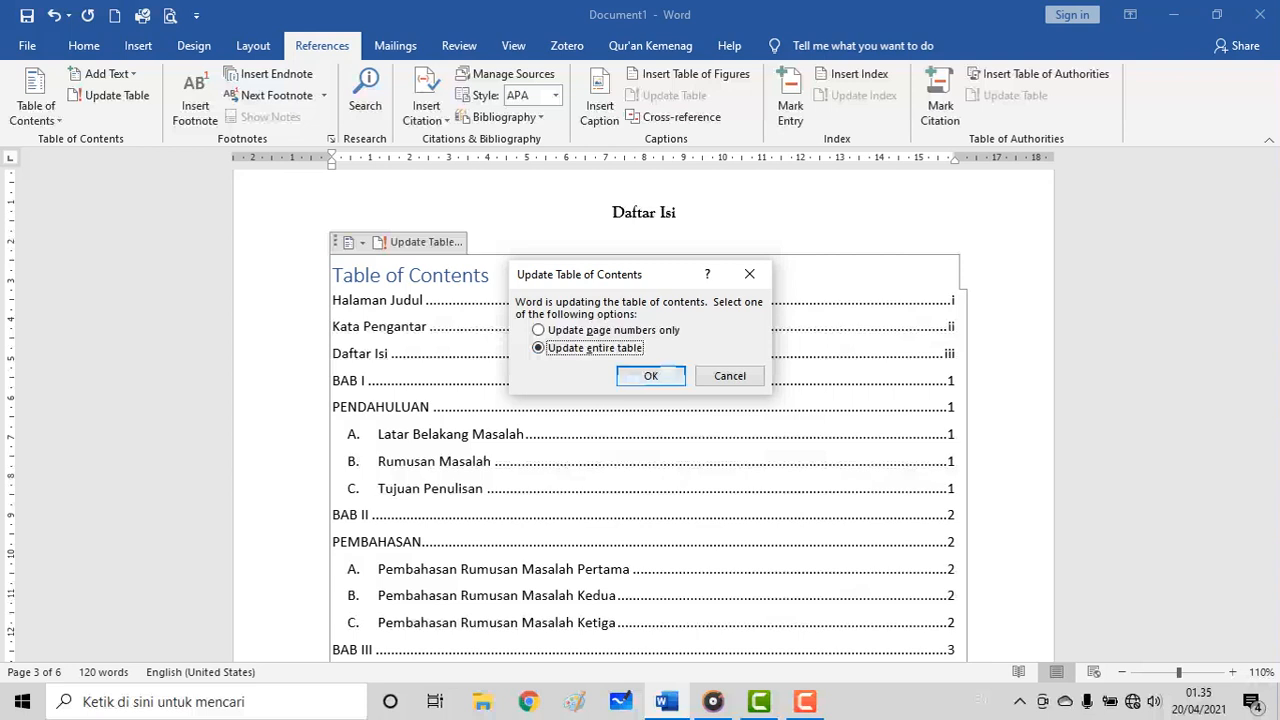
pyautogui.click(650, 376)
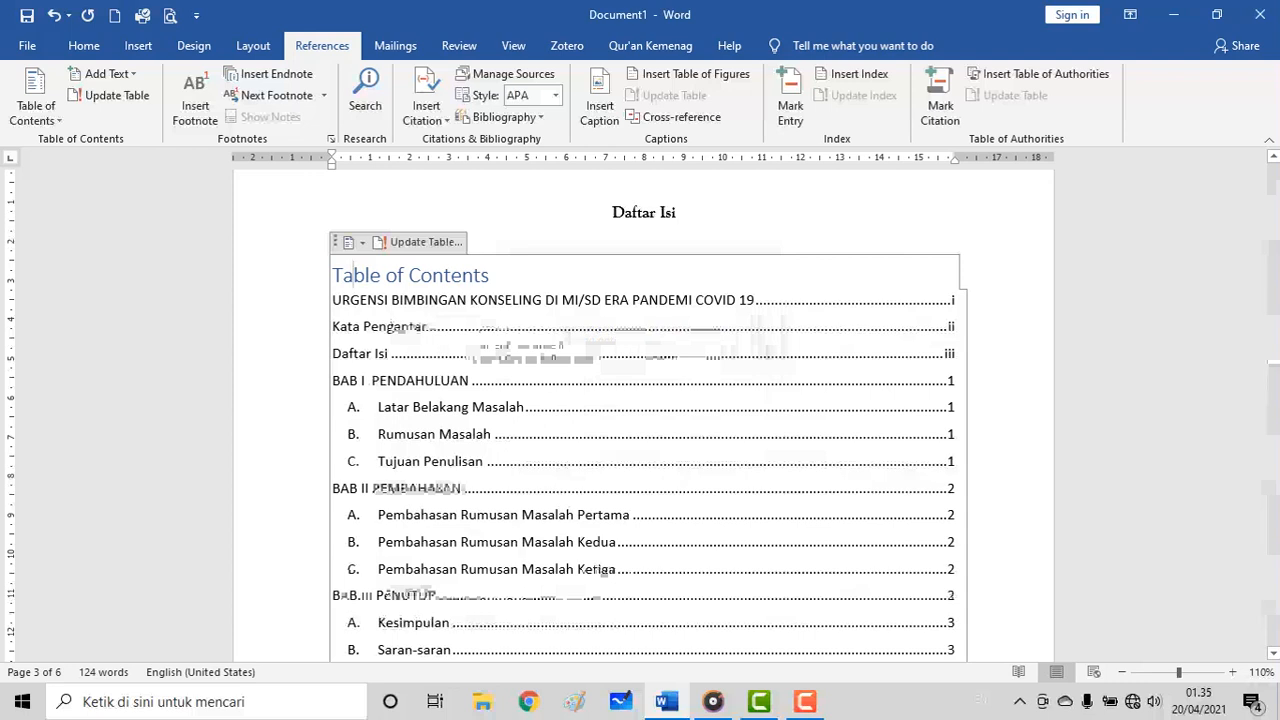
# Step: Replace the paper's full title in the updated table of contents' first entry with "Halaman Judul"
pyautogui.scroll(-3, 455, 330)
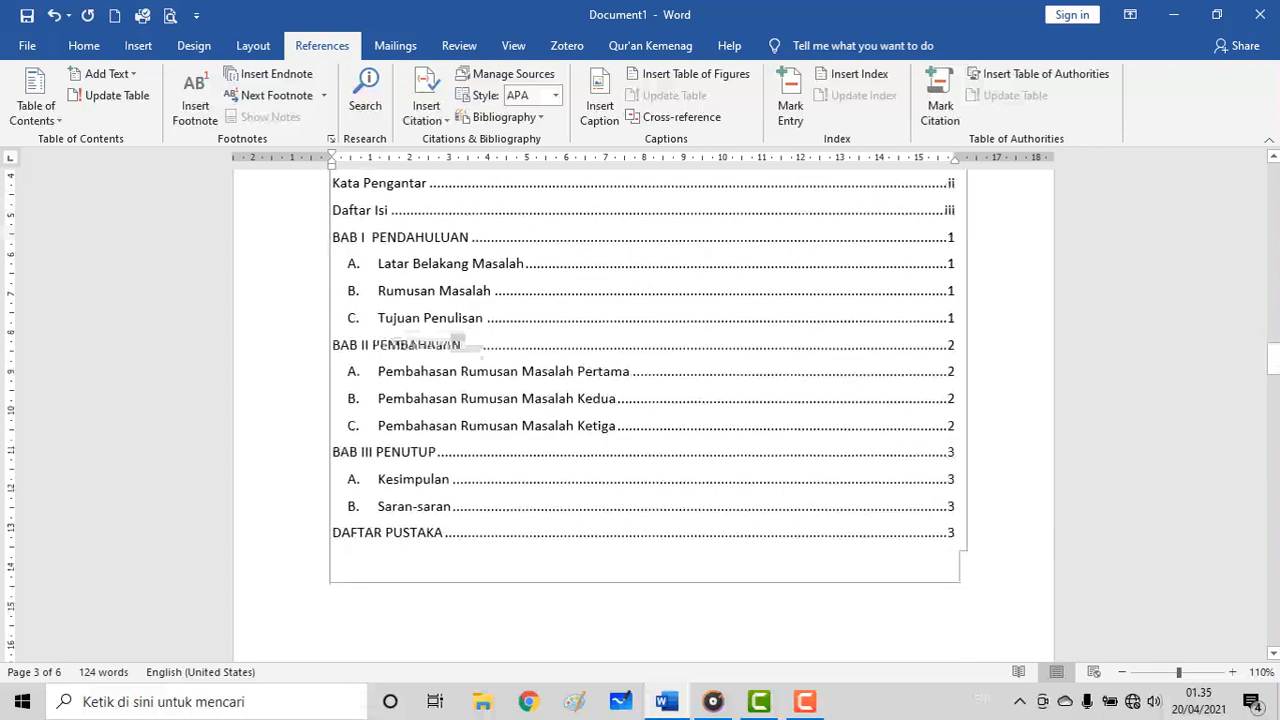
pyautogui.scroll(-2, 455, 330)
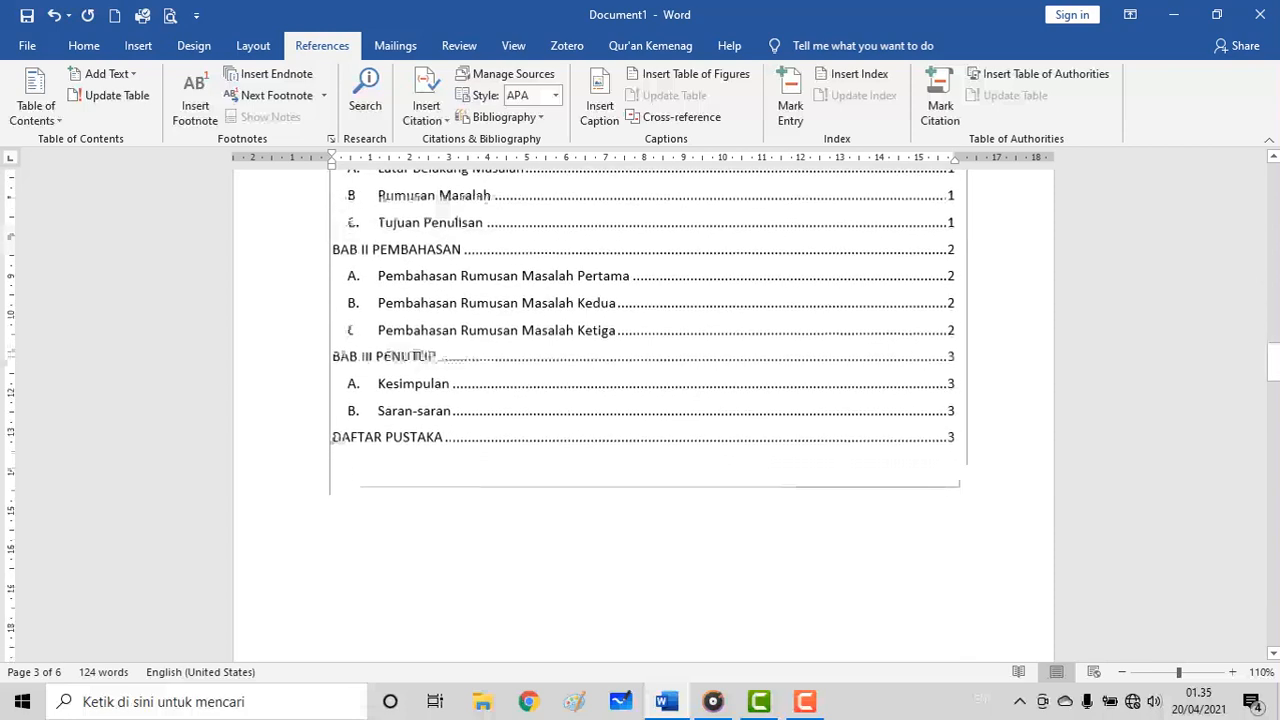
pyautogui.scroll(5, 440, 380)
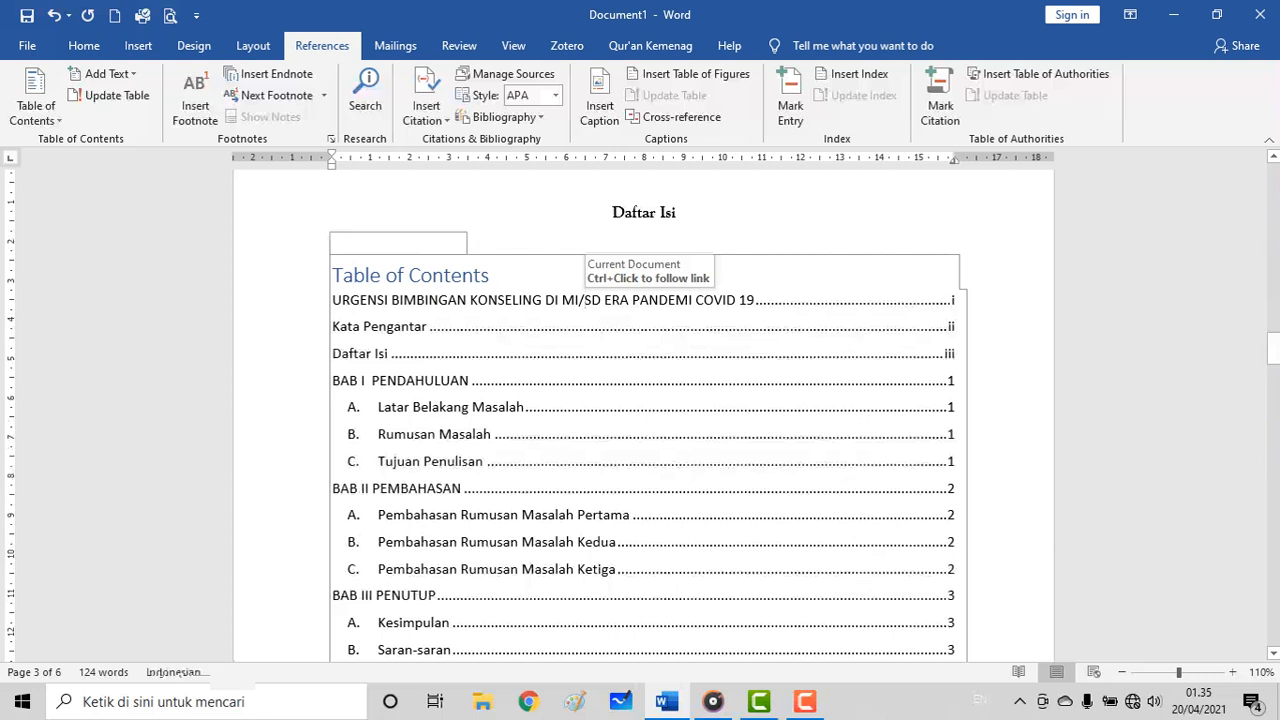
pyautogui.click(756, 300)
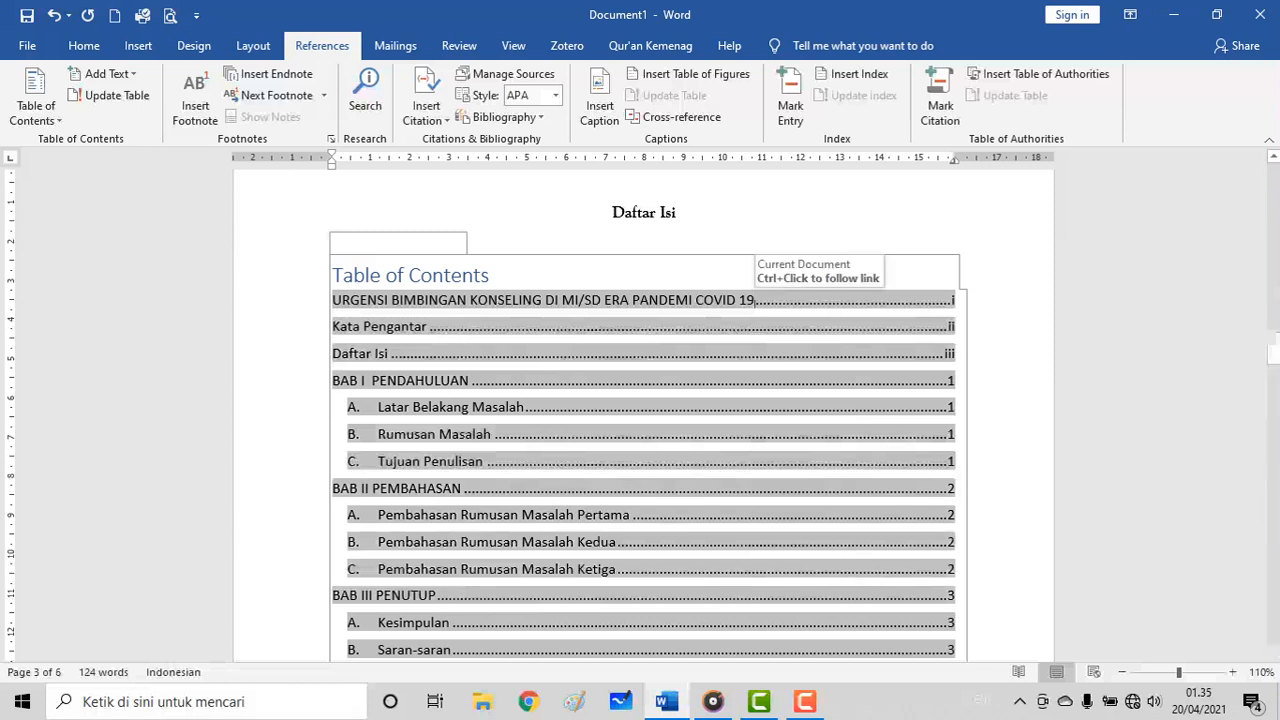
pyautogui.press('BackSpace')
pyautogui.press('BackSpace')
pyautogui.press('BackSpace')
pyautogui.press('BackSpace')
pyautogui.press('BackSpace')
pyautogui.press('BackSpace')
pyautogui.press('BackSpace')
pyautogui.press('BackSpace')
pyautogui.press('BackSpace')
pyautogui.press('BackSpace')
pyautogui.press('BackSpace')
pyautogui.press('BackSpace')
pyautogui.press('BackSpace')
pyautogui.press('BackSpace')
pyautogui.press('BackSpace')
pyautogui.press('BackSpace')
pyautogui.press('BackSpace')
pyautogui.press('BackSpace')
pyautogui.press('BackSpace')
pyautogui.press('BackSpace')
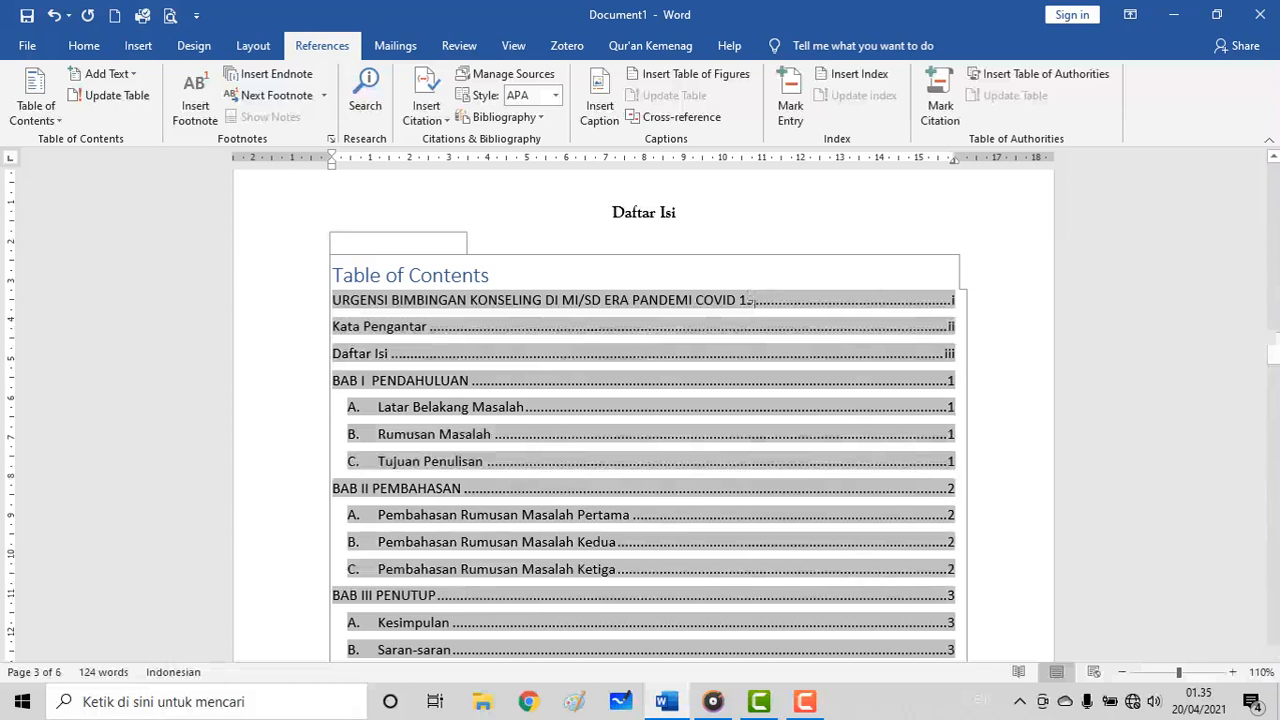
pyautogui.press('BackSpace')
pyautogui.press('BackSpace')
pyautogui.press('BackSpace')
pyautogui.press('BackSpace')
pyautogui.press('BackSpace')
pyautogui.press('BackSpace')
pyautogui.press('BackSpace')
pyautogui.press('BackSpace')
pyautogui.press('BackSpace')
pyautogui.press('BackSpace')
pyautogui.press('BackSpace')
pyautogui.press('BackSpace')
pyautogui.press('BackSpace')
pyautogui.press('BackSpace')
pyautogui.press('BackSpace')
pyautogui.press('BackSpace')
pyautogui.press('BackSpace')
pyautogui.press('BackSpace')
pyautogui.press('BackSpace')
pyautogui.press('BackSpace')
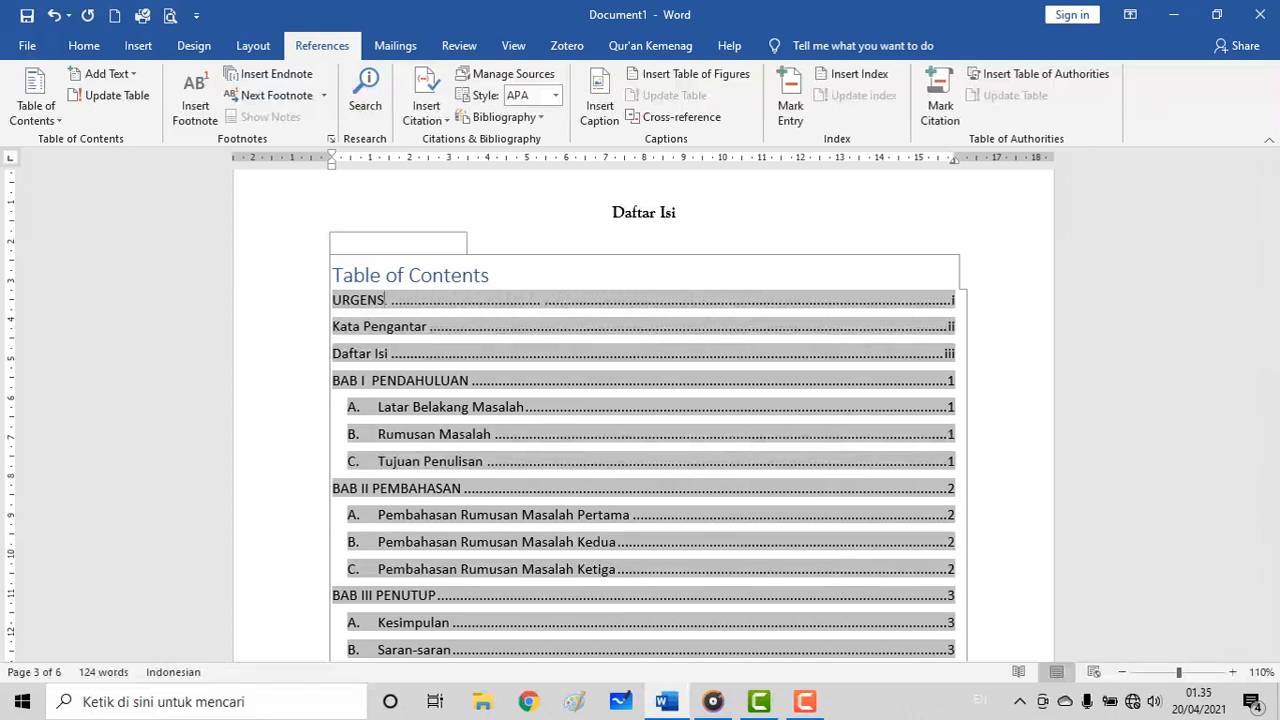
pyautogui.press('BackSpace')
pyautogui.write('Hal')
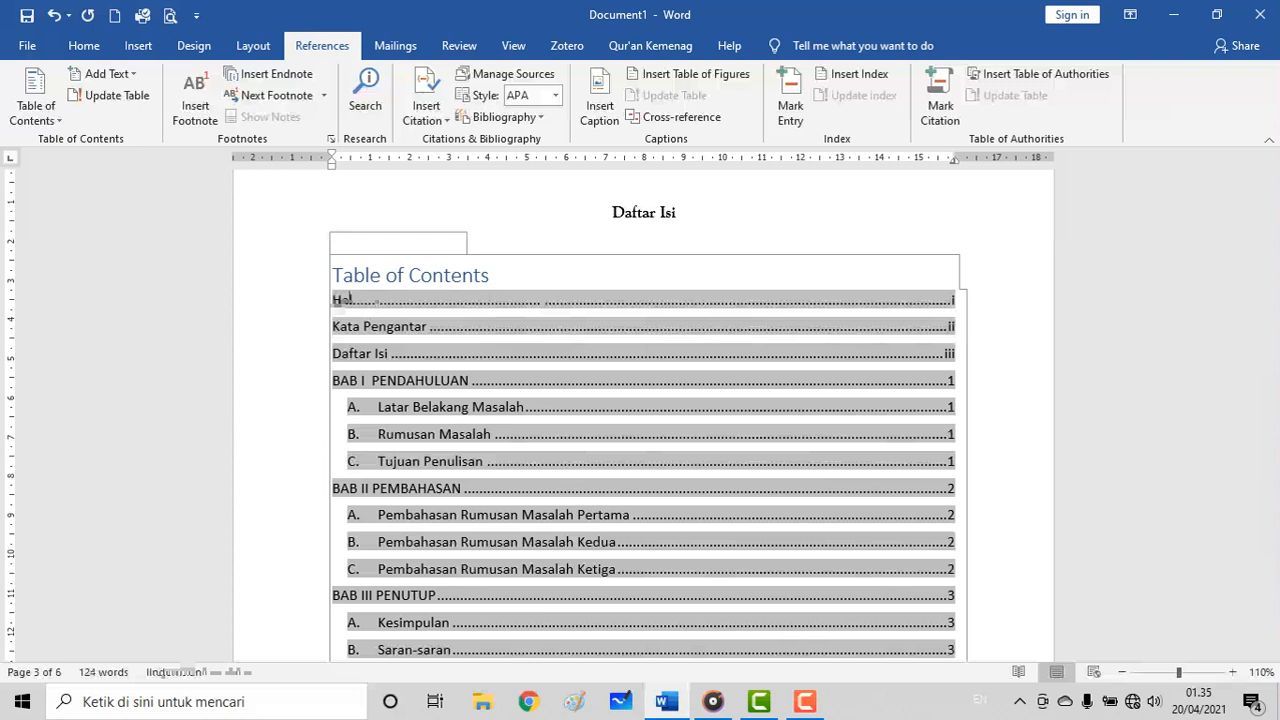
pyautogui.write('aman Judul')
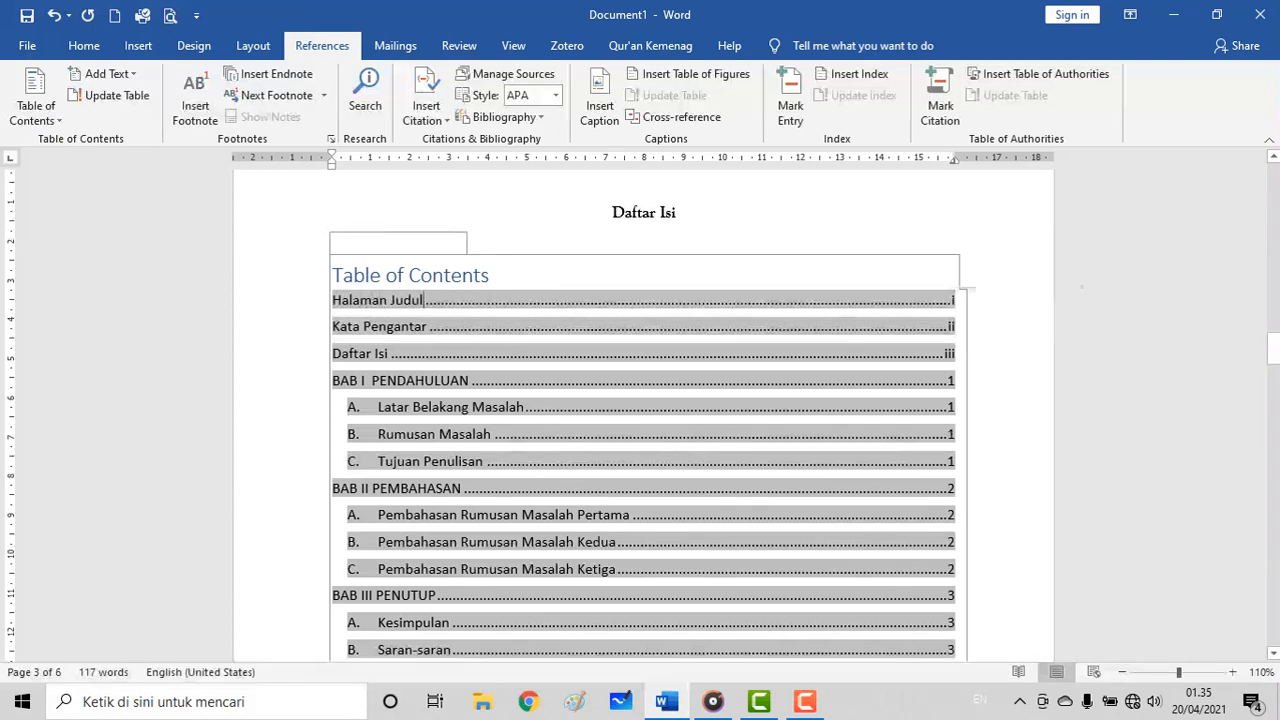
# Step: Delete the "Table of Contents" title text above the entries, leaving only the "Daftar Isi" heading
pyautogui.click(490, 276)
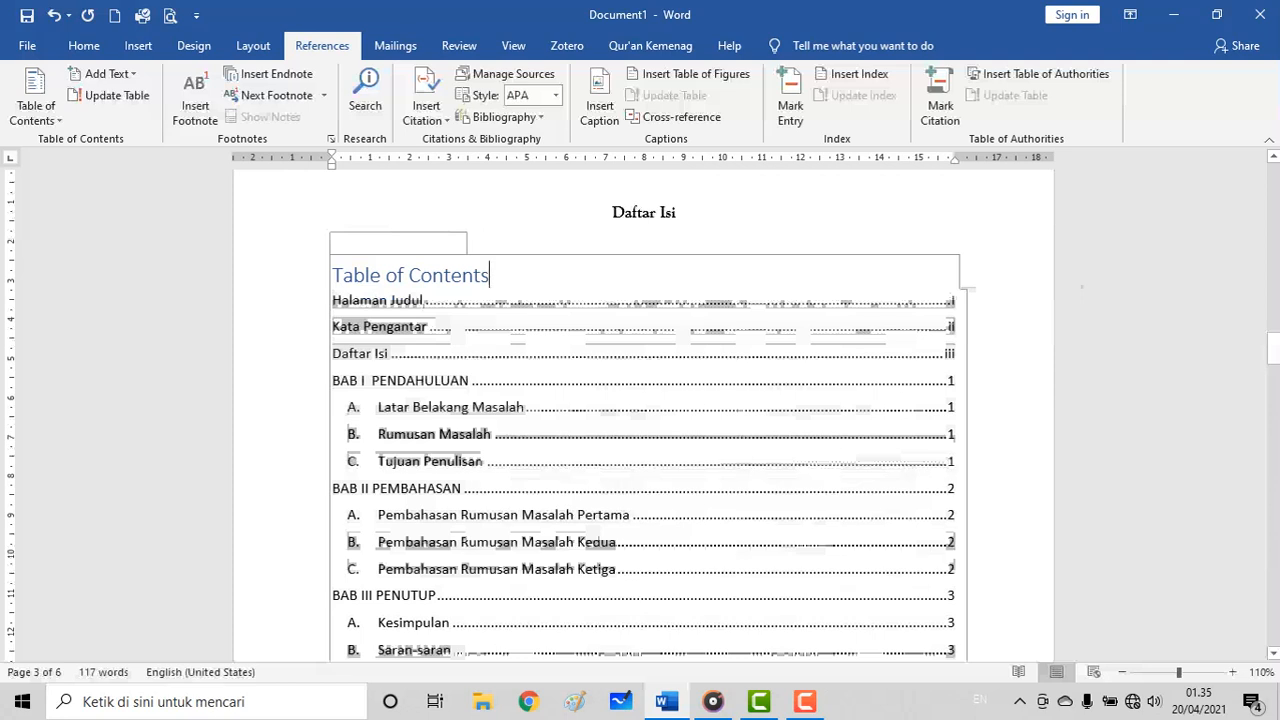
pyautogui.press('BackSpace')
pyautogui.press('BackSpace')
pyautogui.press('BackSpace')
pyautogui.press('BackSpace')
pyautogui.press('BackSpace')
pyautogui.press('BackSpace')
pyautogui.press('BackSpace')
pyautogui.press('BackSpace')
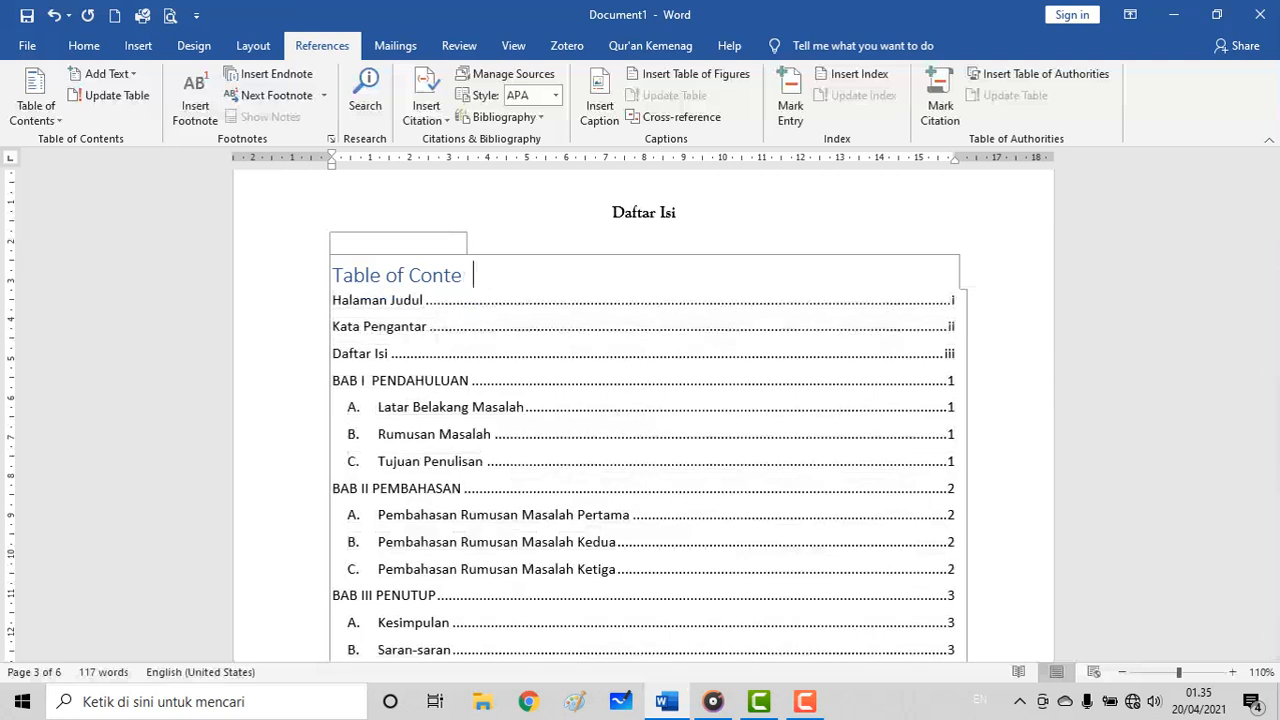
pyautogui.press('BackSpace')
pyautogui.press('BackSpace')
pyautogui.press('BackSpace')
pyautogui.press('BackSpace')
pyautogui.press('BackSpace')
pyautogui.press('BackSpace')
pyautogui.press('BackSpace')
pyautogui.press('BackSpace')
pyautogui.press('BackSpace')
pyautogui.click(665, 213)
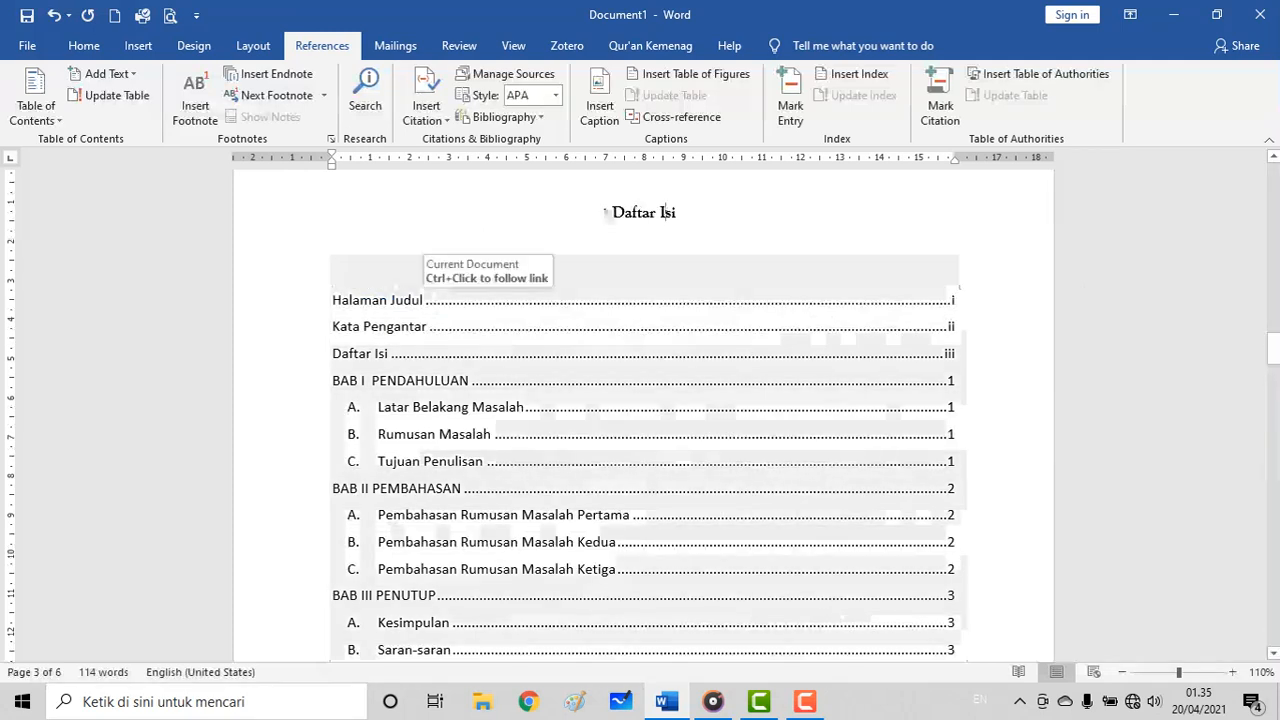
pyautogui.scroll(-3, 665, 213)
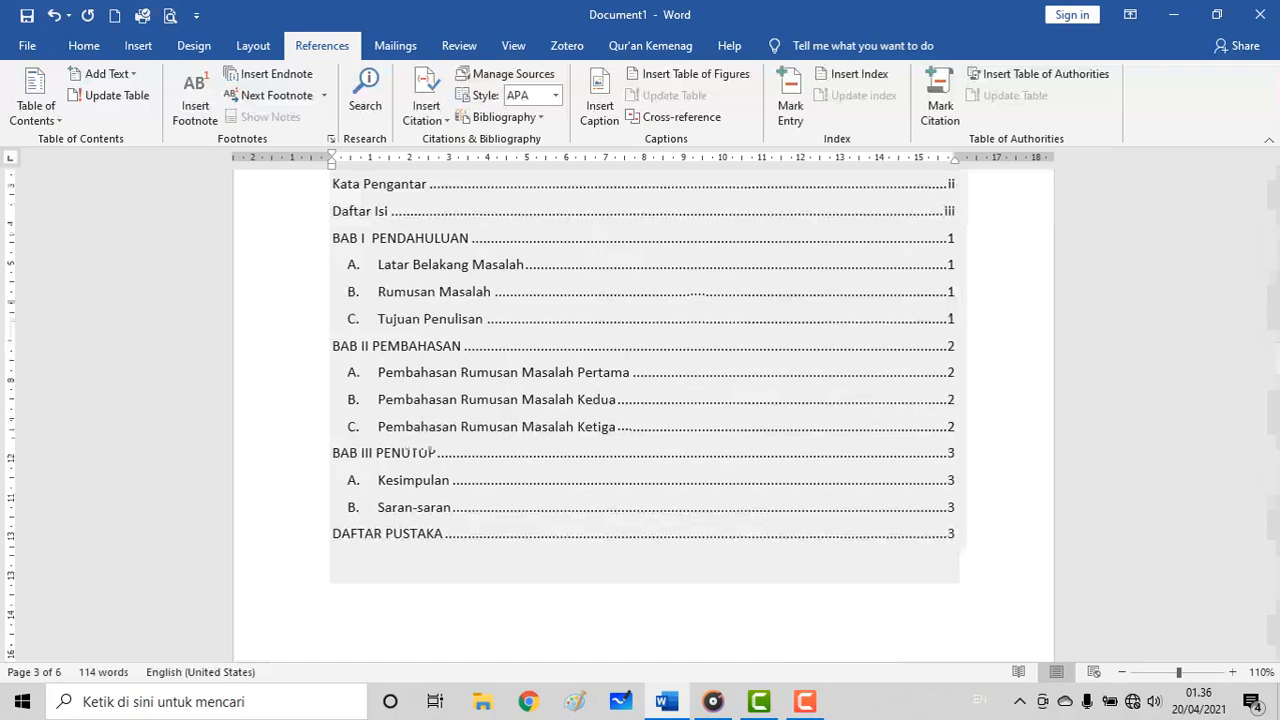
pyautogui.scroll(4, 645, 400)
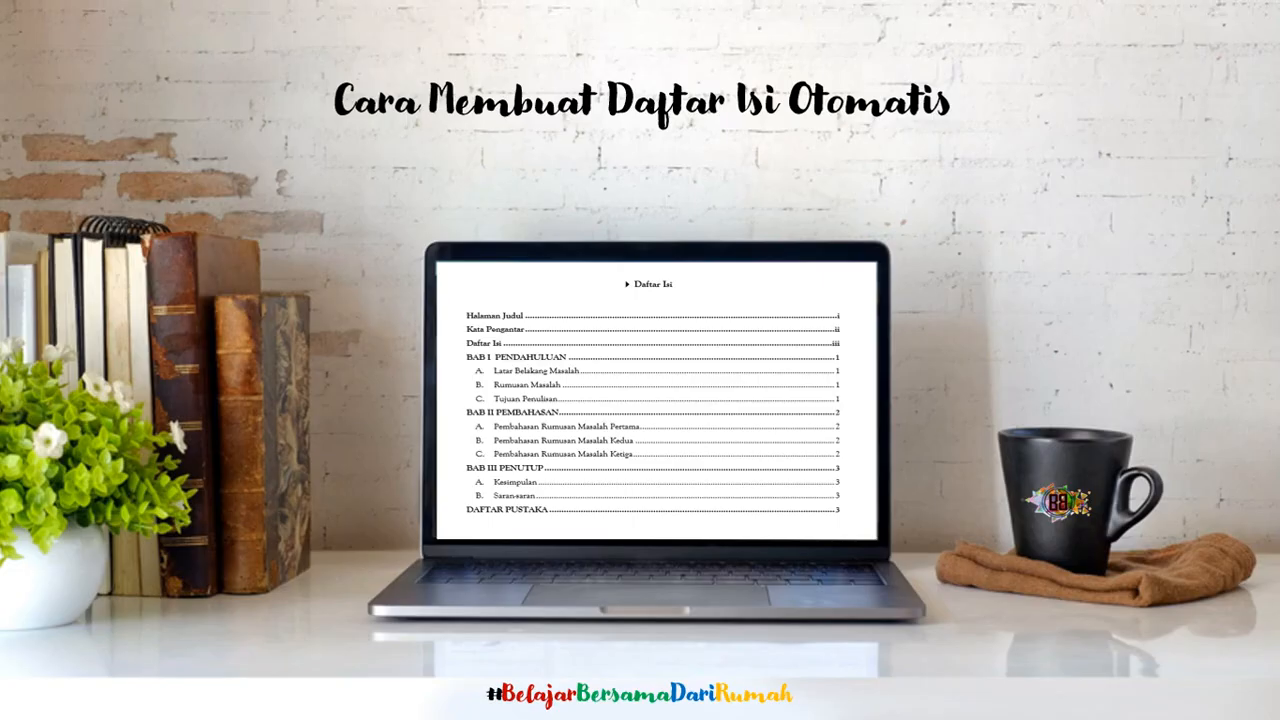